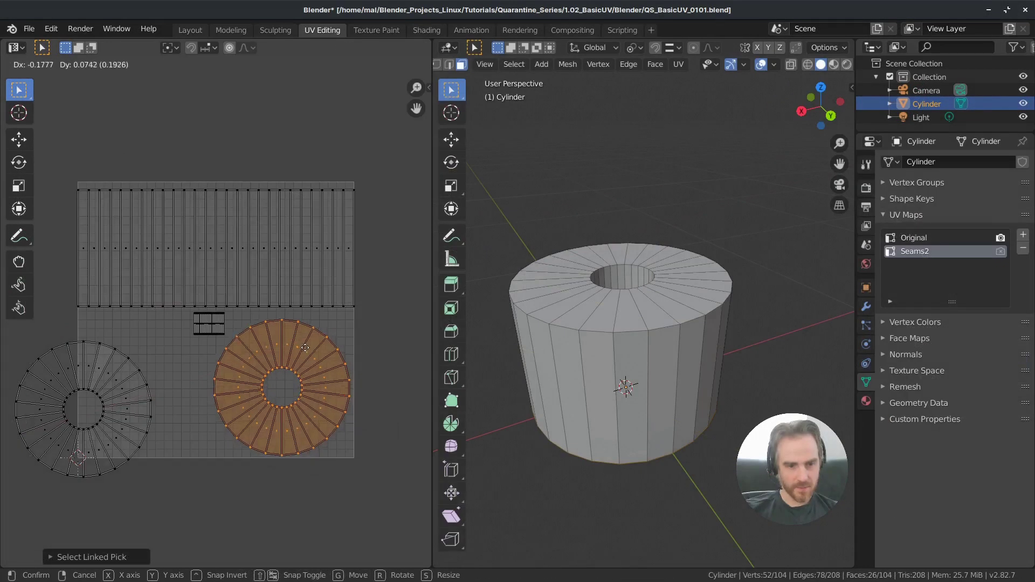
Move the selected ring-shaped UV island to a spot below the rectangular strip island in the UV grid
key(g)
key(Return)
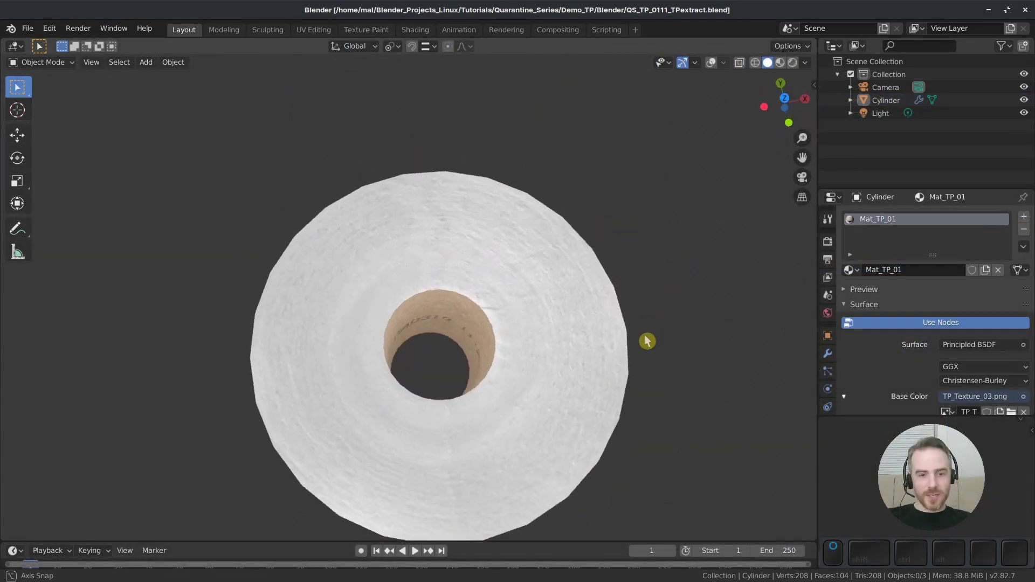
middle_drag(618, 332, 716, 279)
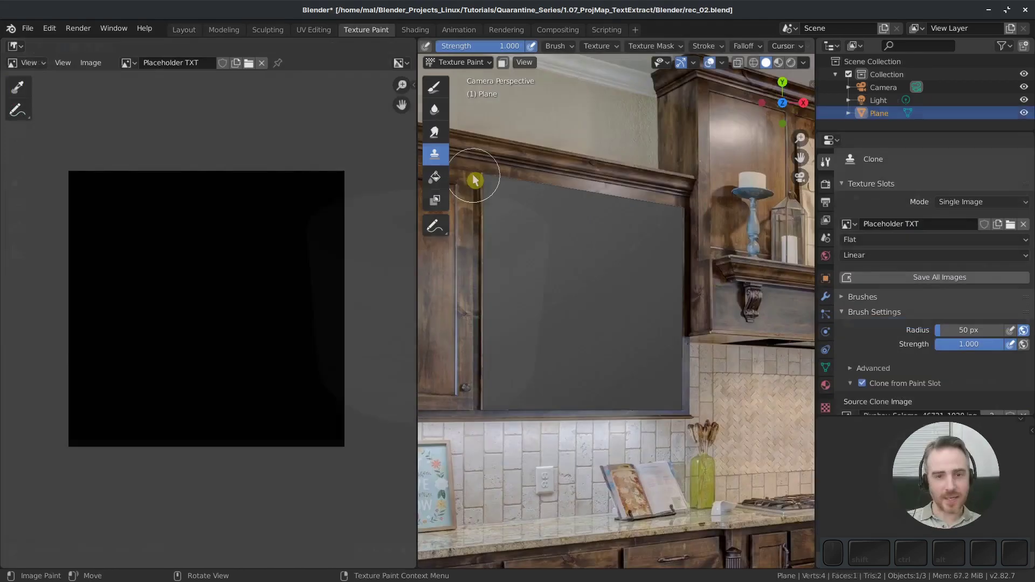
Clone the wooden cabinet doors from the kitchen photo onto the plane's blank Placeholder TXT texture
mouse_move(723, 242)
mouse_down()
mouse_move(425, 231)
mouse_move(698, 295)
mouse_move(383, 270)
mouse_move(755, 315)
mouse_move(402, 342)
mouse_move(769, 358)
mouse_move(515, 387)
mouse_move(522, 405)
mouse_move(771, 402)
mouse_move(508, 411)
mouse_move(623, 439)
mouse_up()
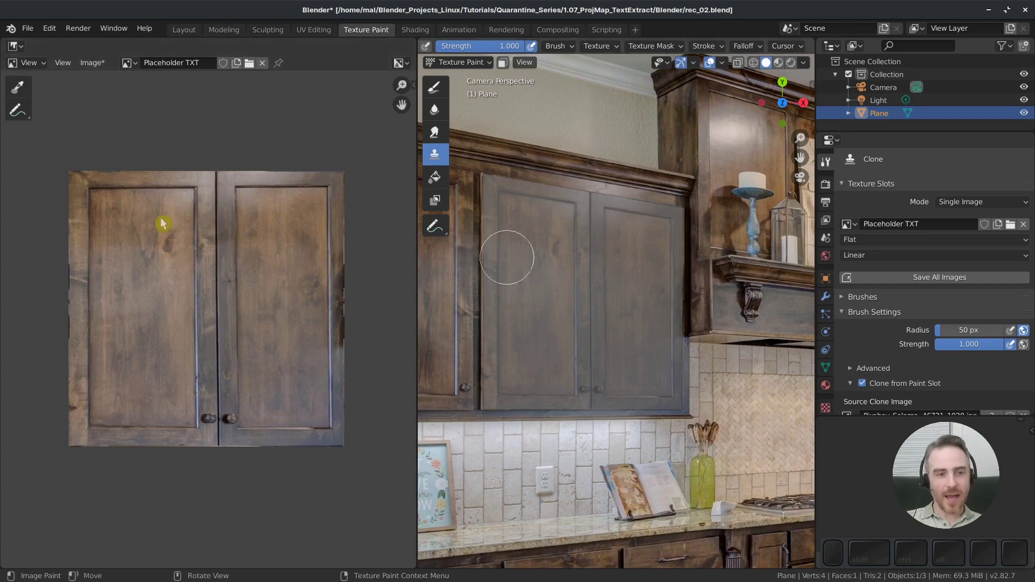
scroll(100, 167, up, 3)
middle_drag(106, 171, 215, 306)
scroll(172, 259, up, 1)
scroll(224, 341, down, 4)
scroll(161, 429, up, 3)
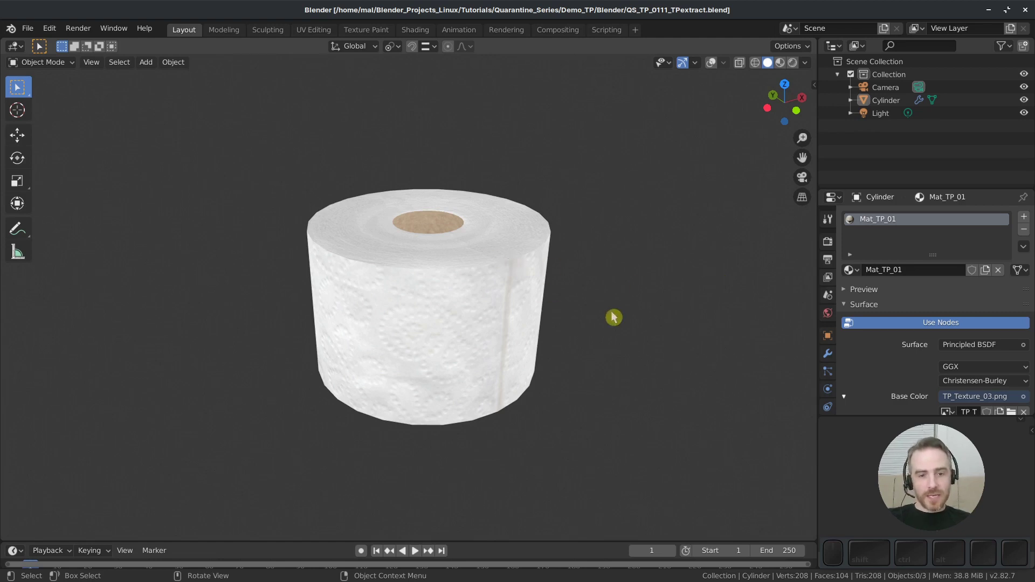
Show the viewport overlays and clear the camera's rotation and location so it sits at the world origin
click(710, 62)
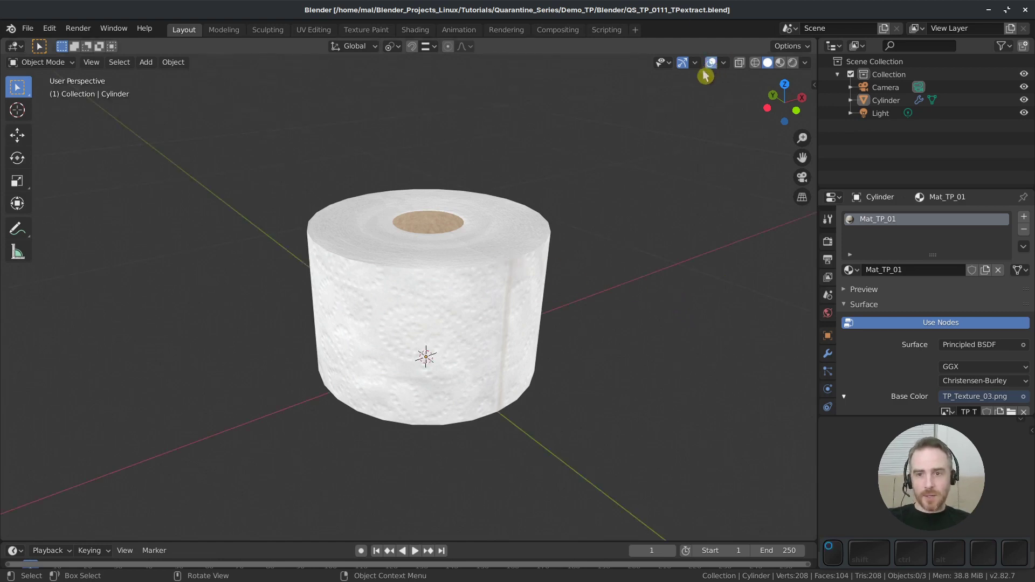
scroll(593, 234, down, 10)
scroll(557, 271, down, 4)
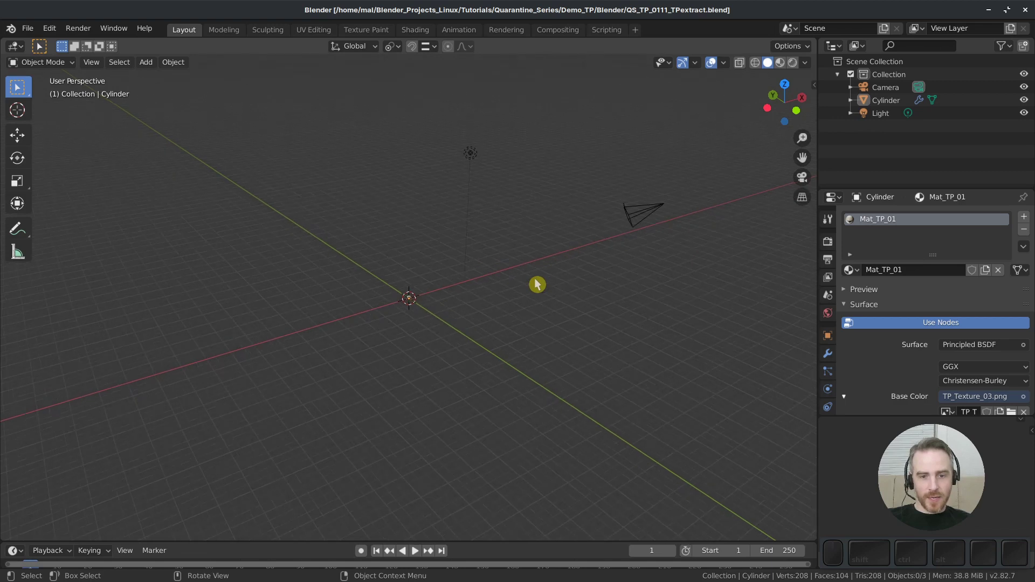
click(633, 218)
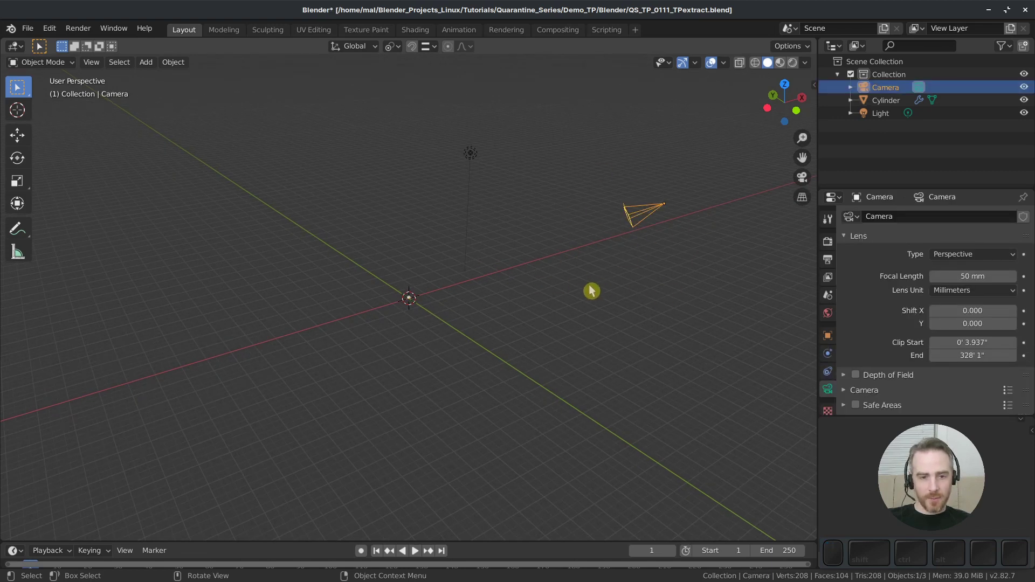
key(alt+r)
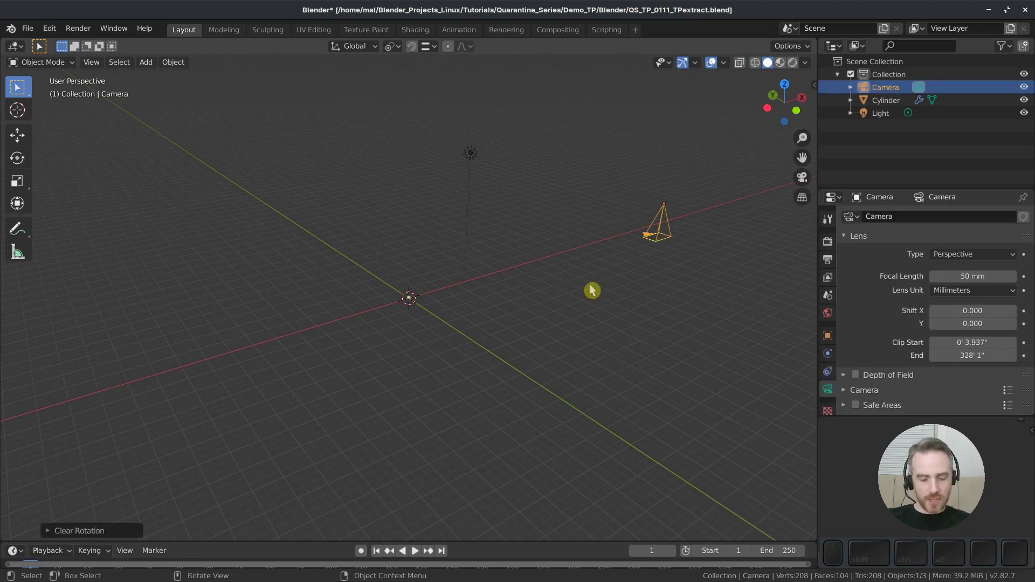
key(alt+g)
Set the camera's viewport display size to 6 in
scroll(422, 312, up, 10)
shift+middle_drag(427, 338, 480, 318)
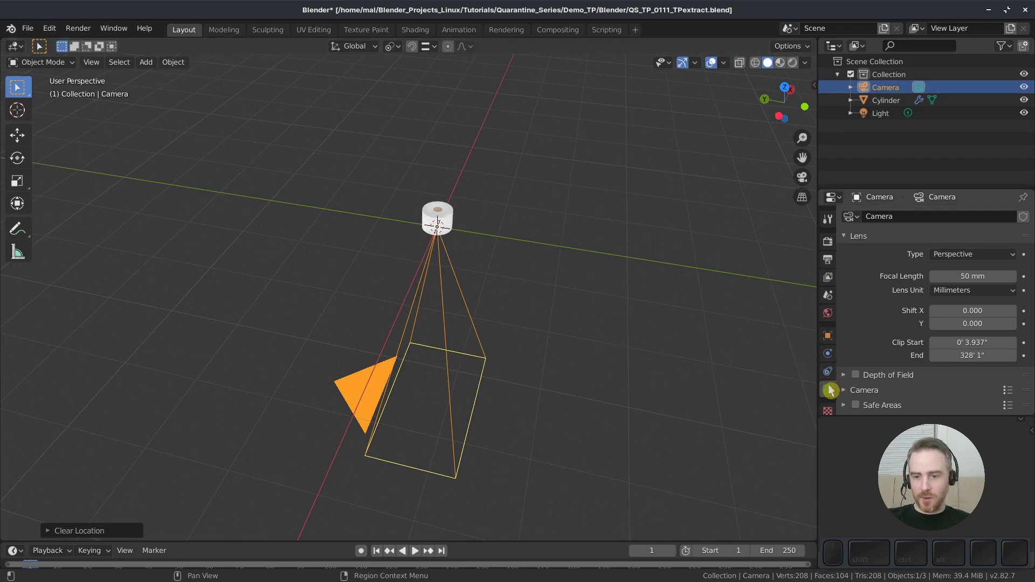
scroll(923, 361, down, 2)
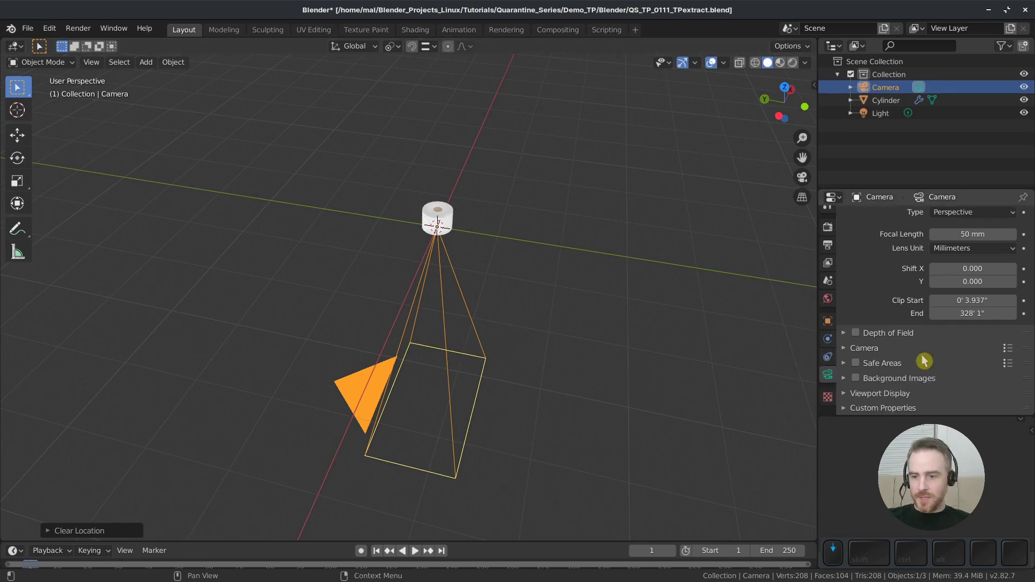
click(891, 394)
scroll(908, 371, down, 2)
click(972, 326)
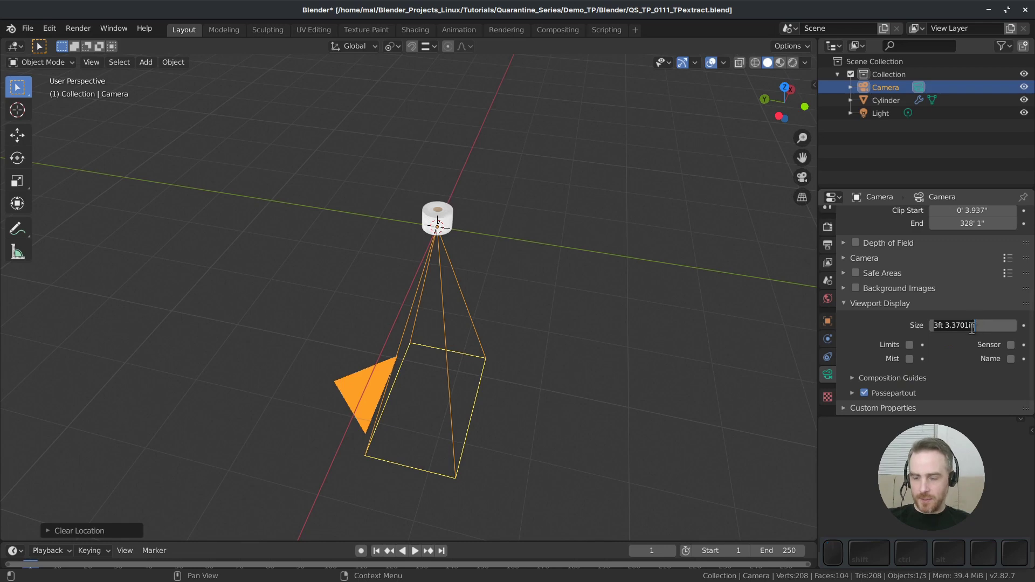
text(6)
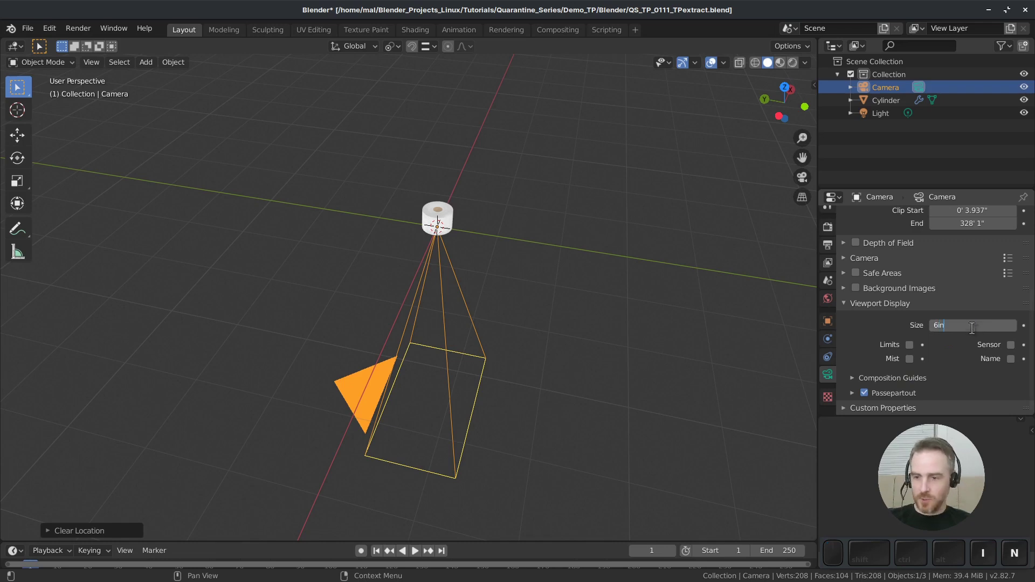
text(in)
key(Return)
Rotate the camera 90° about the global X axis and move it about 3 ft back along negative Y
middle_drag(539, 269, 429, 261)
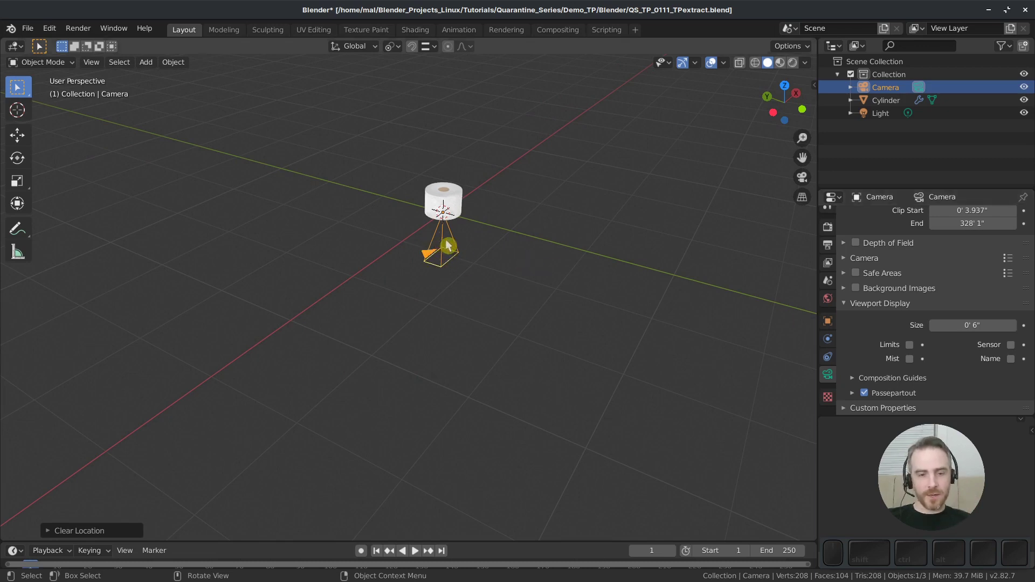
key(r)
text(x)
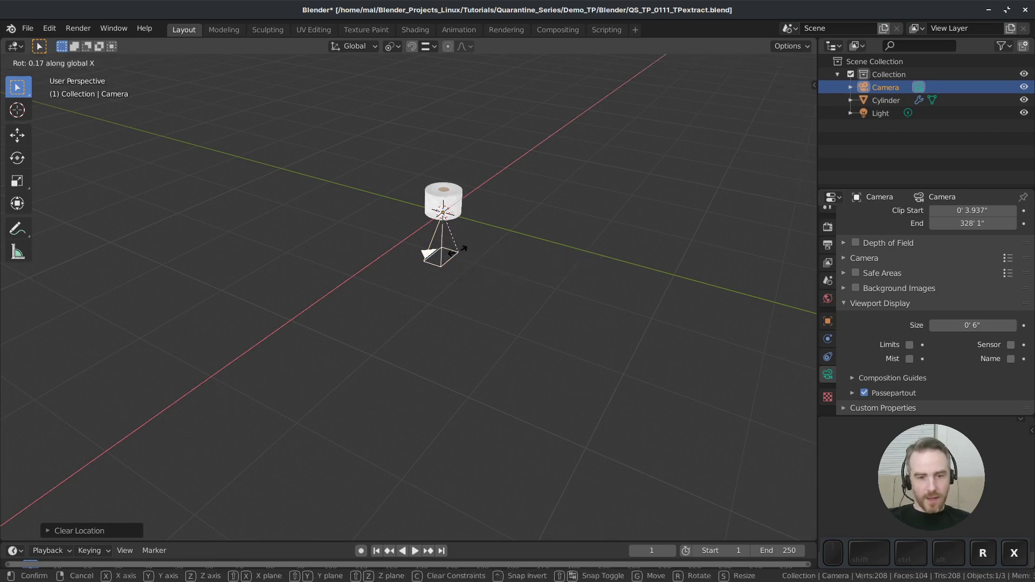
text(90)
key(Return)
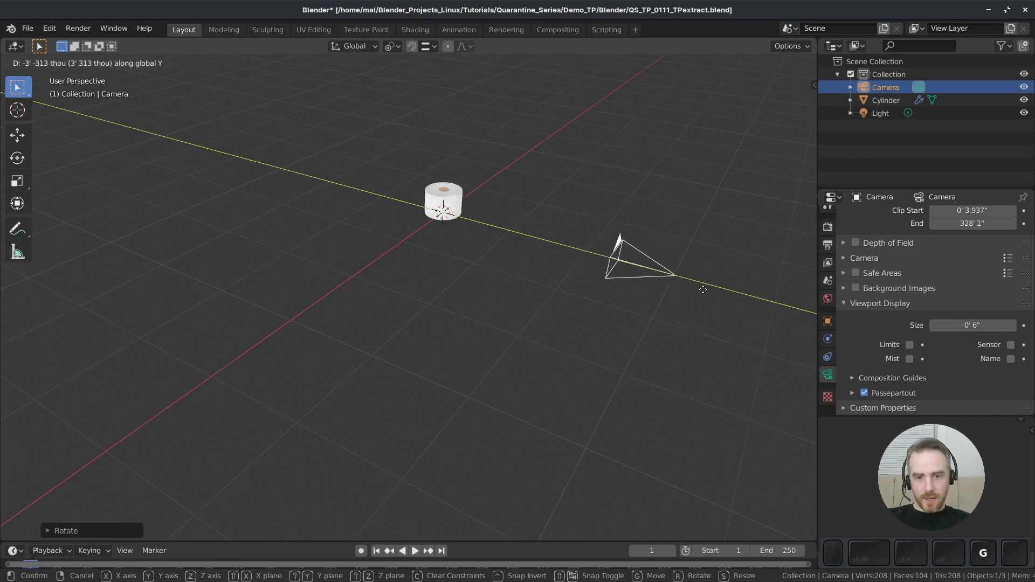
click(714, 306)
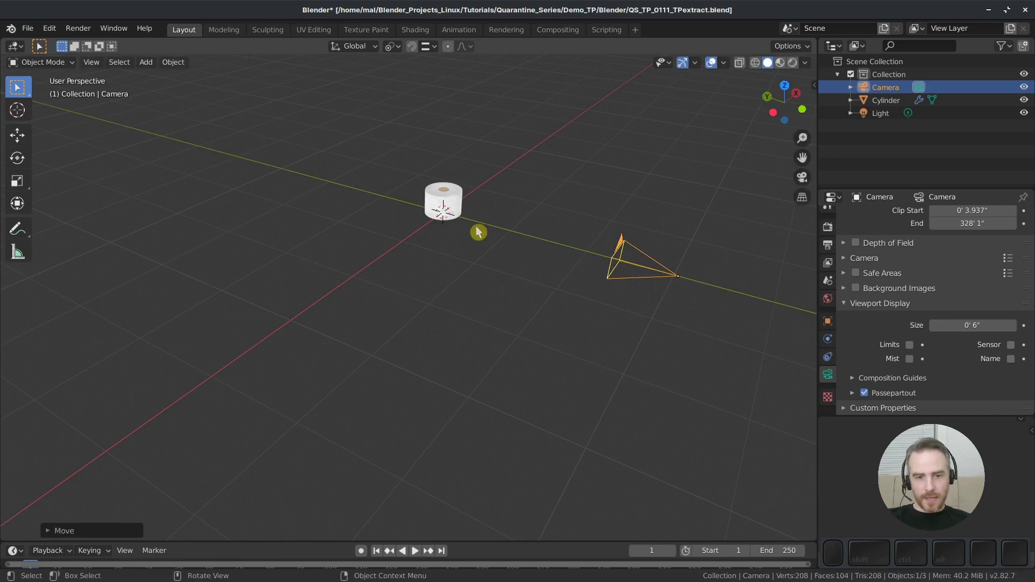
Raise the camera along the global Z axis so it sits well above the toilet roll
click(455, 214)
middle_drag(455, 214, 593, 264)
shift+middle_drag(437, 228, 478, 316)
click(298, 256)
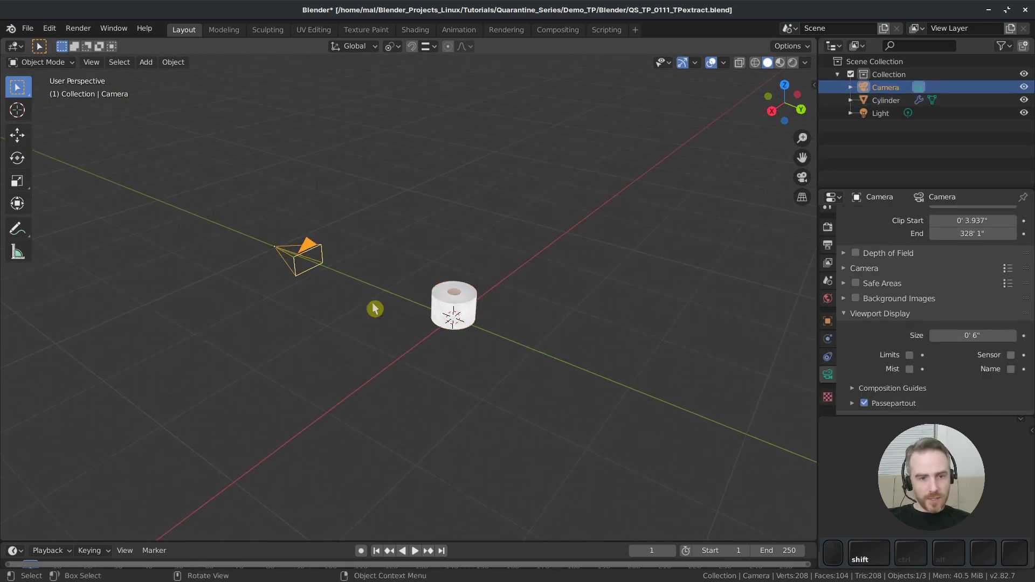
key(g)
key(z)
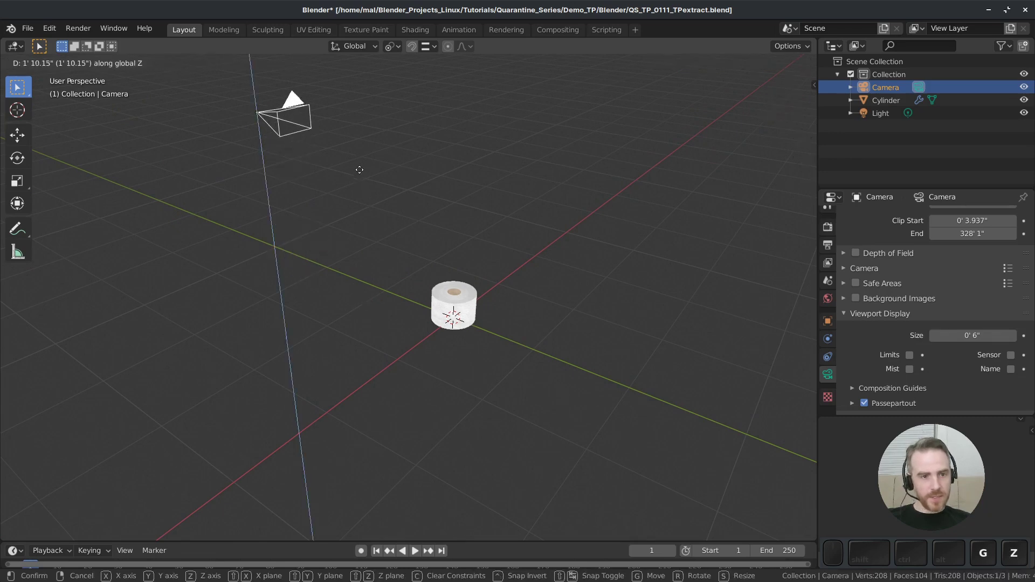
click(361, 192)
Tilt the camera down by about 24° around the global X axis, towards the toilet roll
key(r)
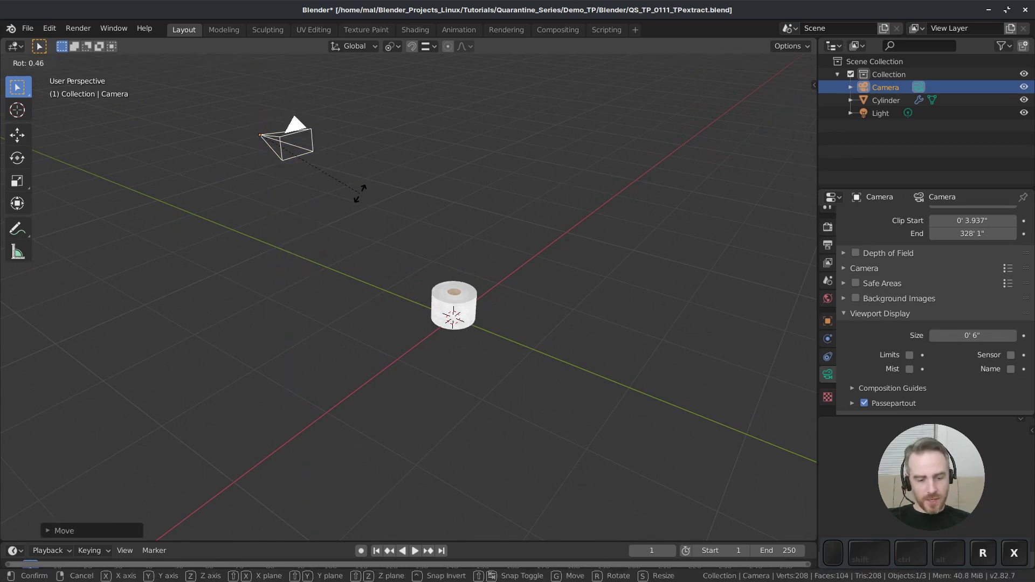
key(x)
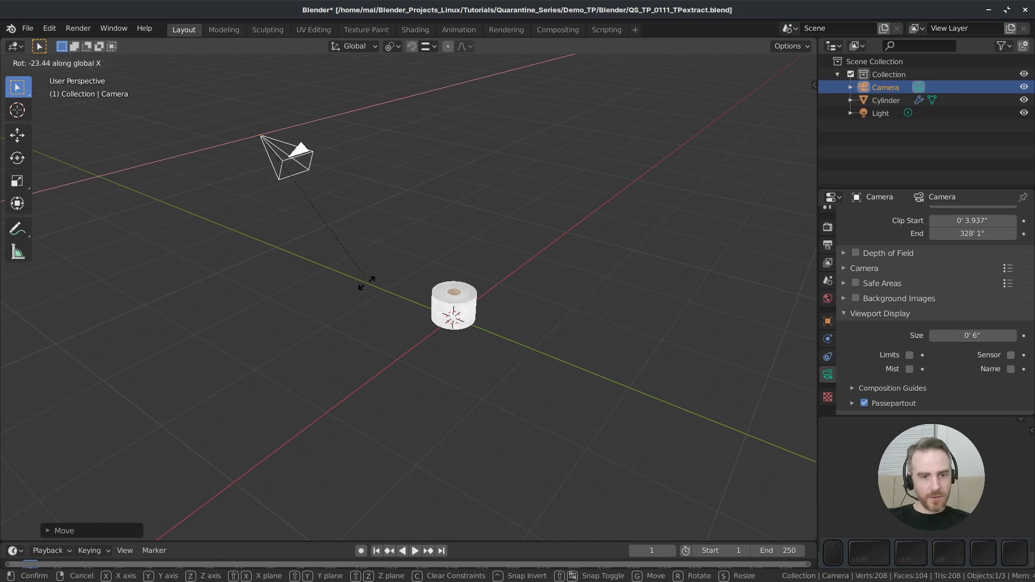
click(369, 294)
middle_drag(369, 294, 398, 146)
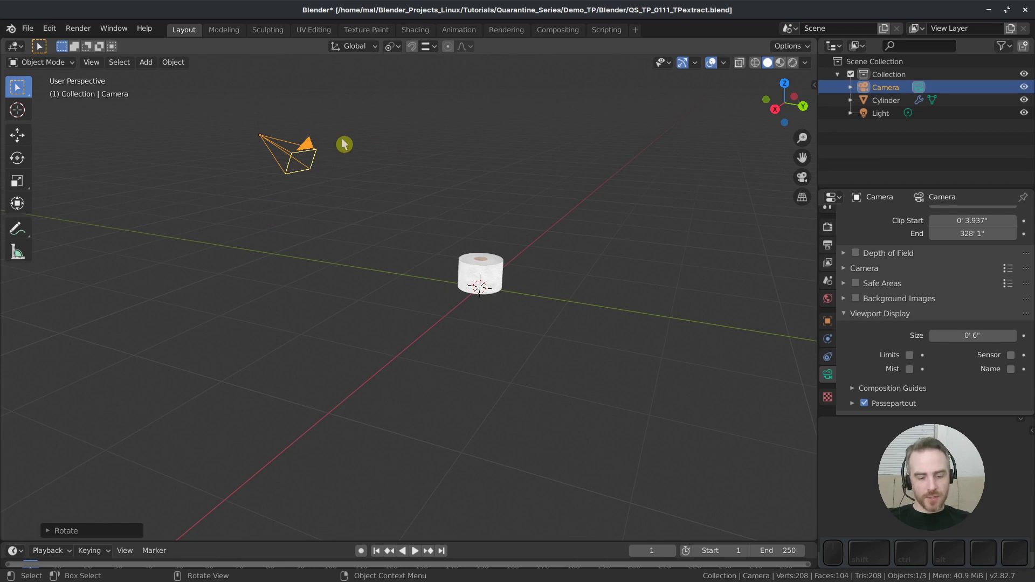
key(r)
key(x)
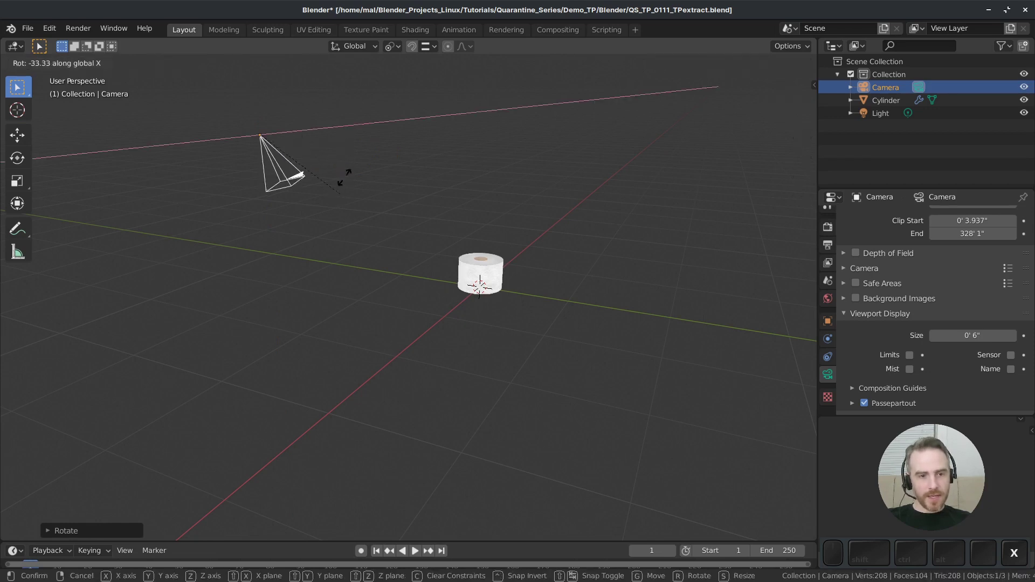
click(360, 143)
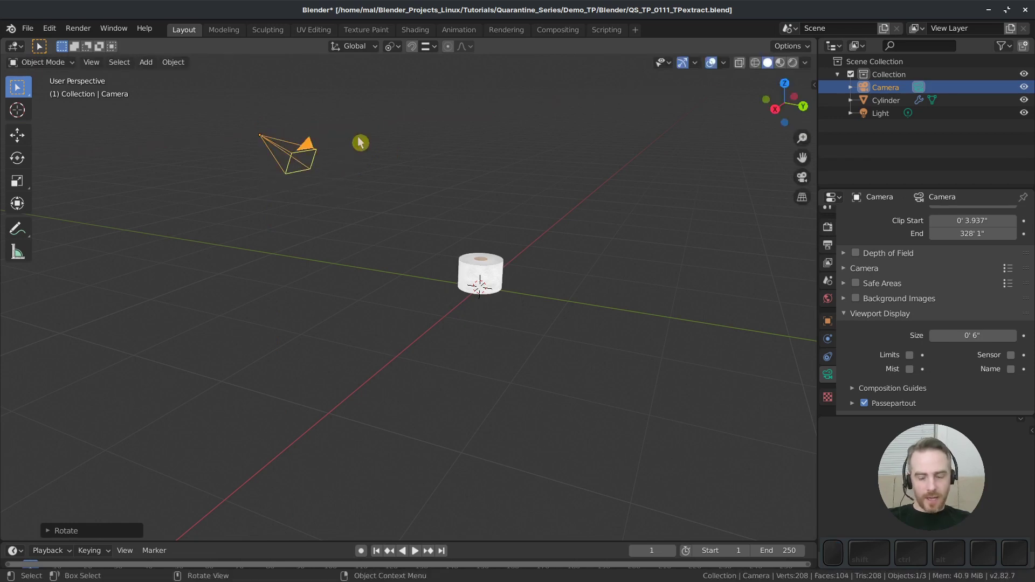
Look through the camera and fine-tune its tilt by a fraction of a degree about the global X axis
key(KP_0)
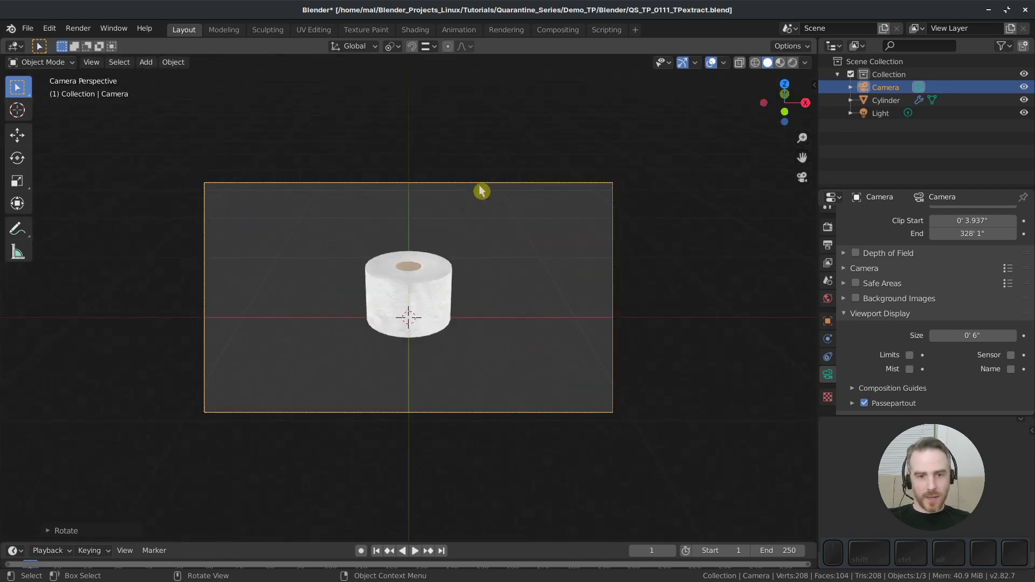
key(r)
key(x)
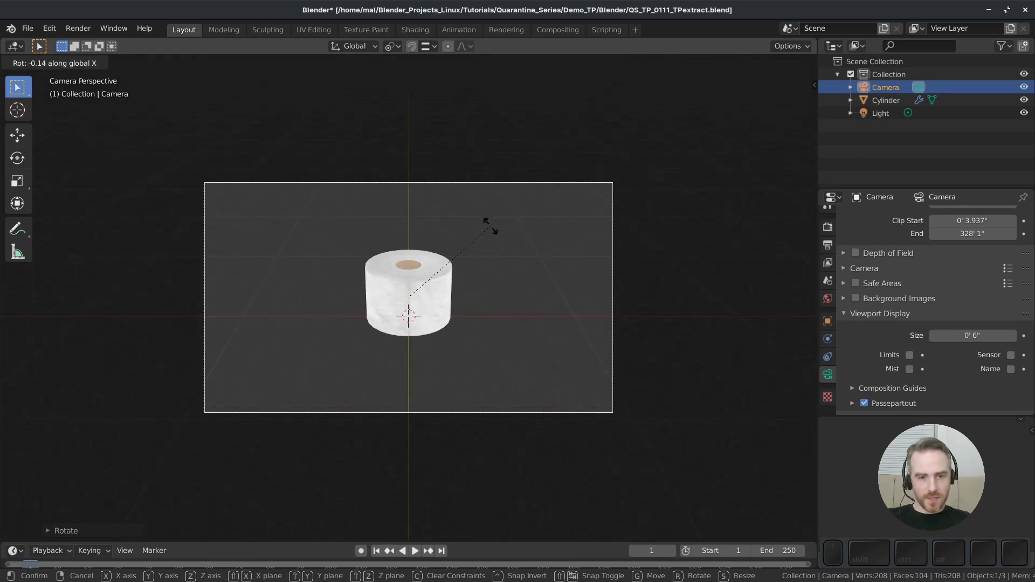
click(492, 229)
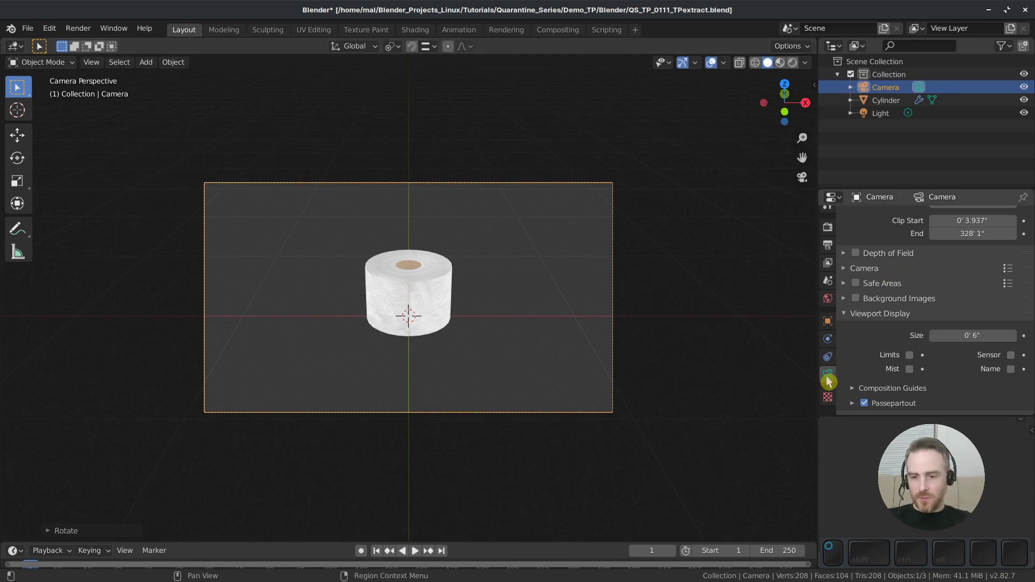
Enable background images for the camera and load TP_Photo.jpg from the Graphics folder
scroll(874, 352, down, 1)
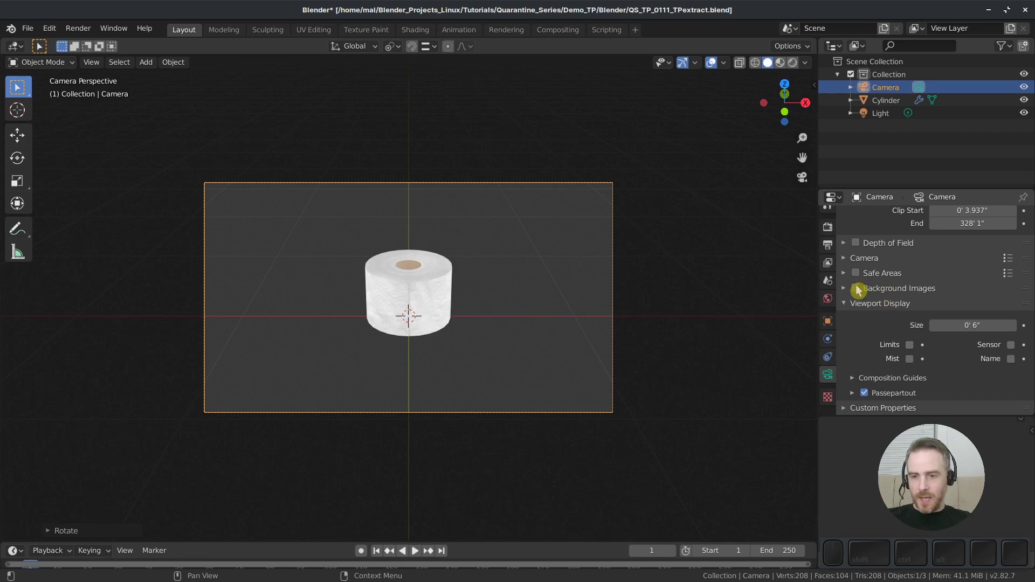
click(856, 290)
click(911, 305)
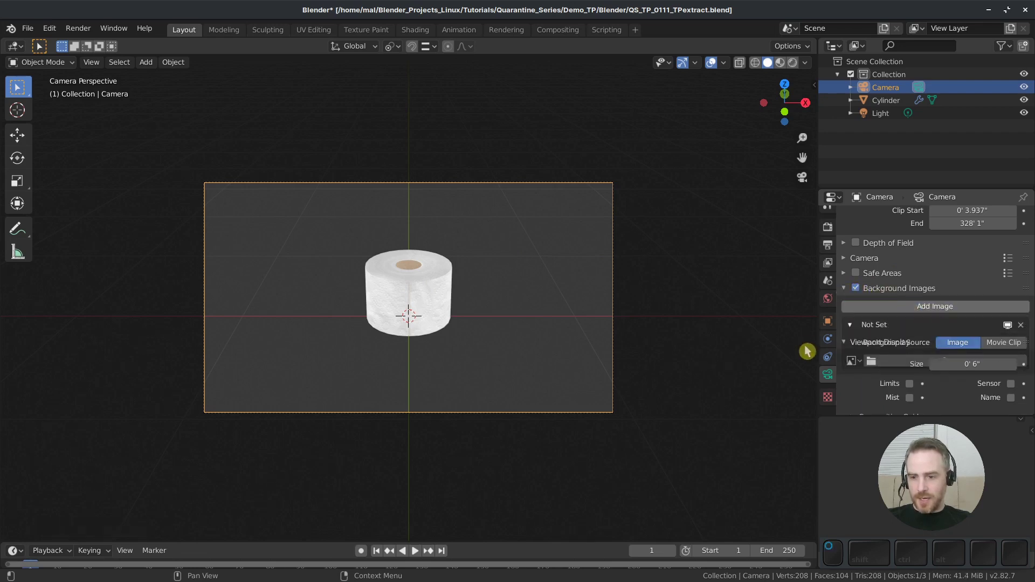
click(906, 360)
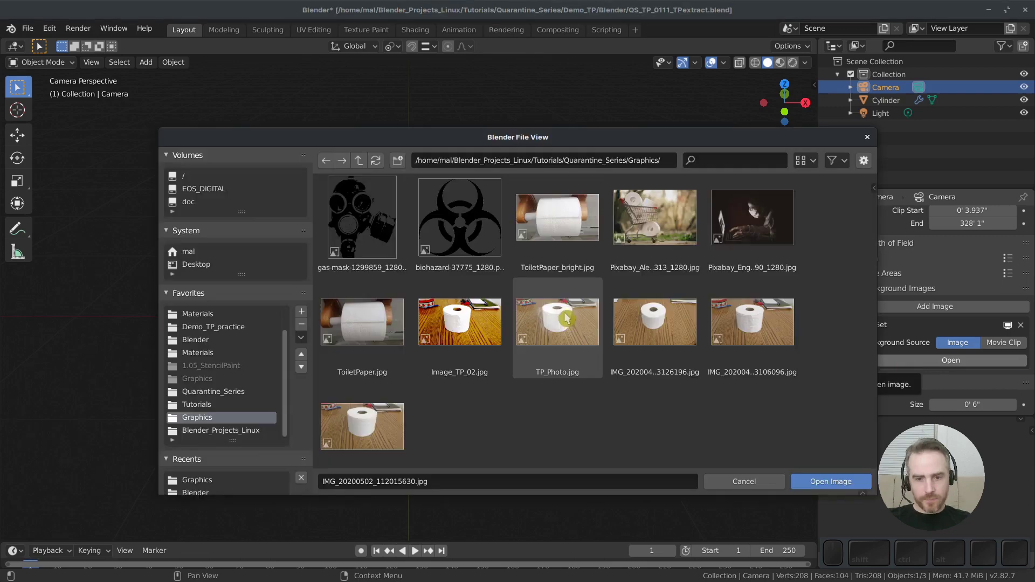
double_click(560, 324)
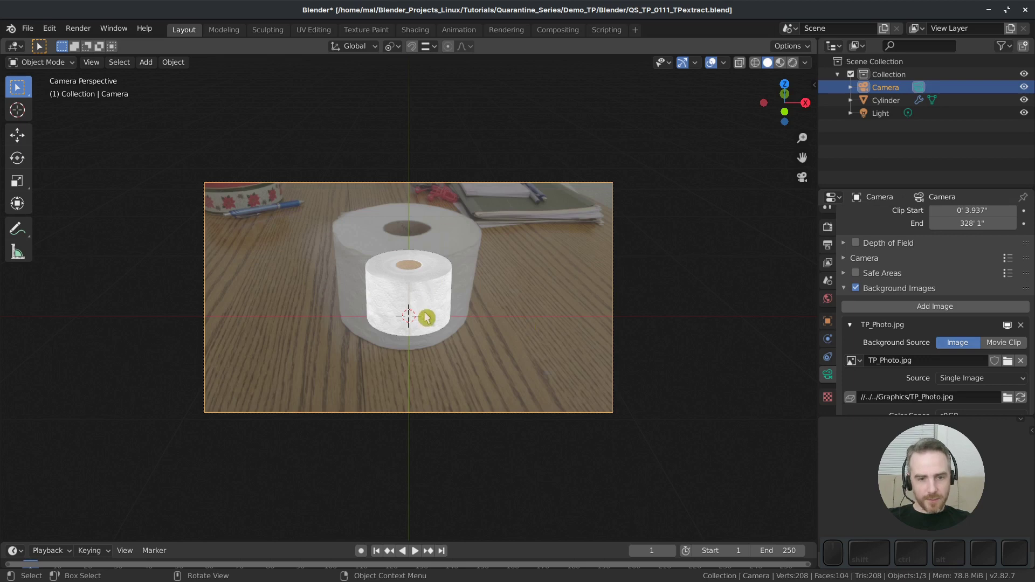
Set the background photo's alpha to 1.000 so that it shows fully opaque behind the roll
scroll(430, 318, up, 2)
scroll(965, 356, down, 3)
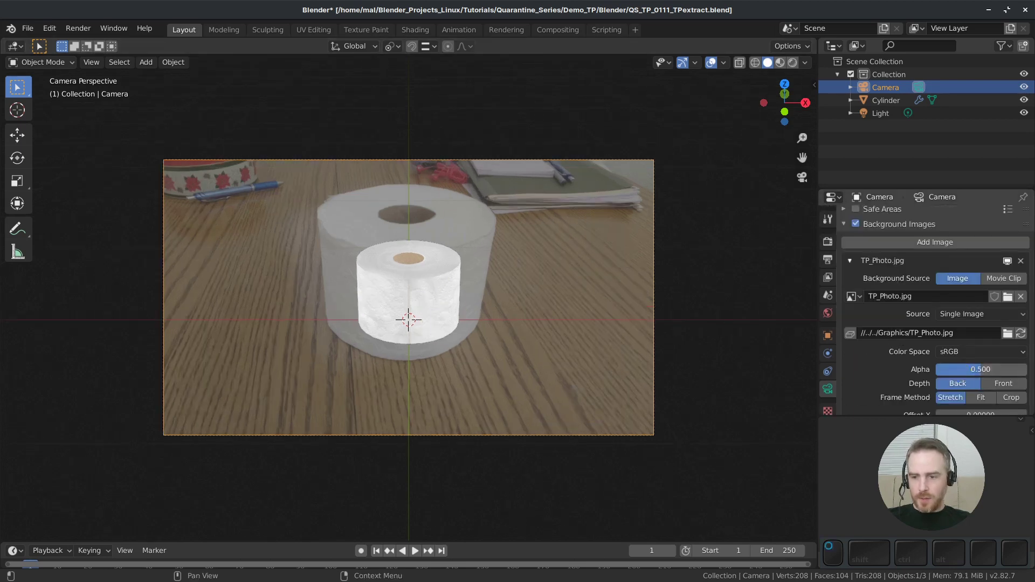
drag(980, 370, 1026, 369)
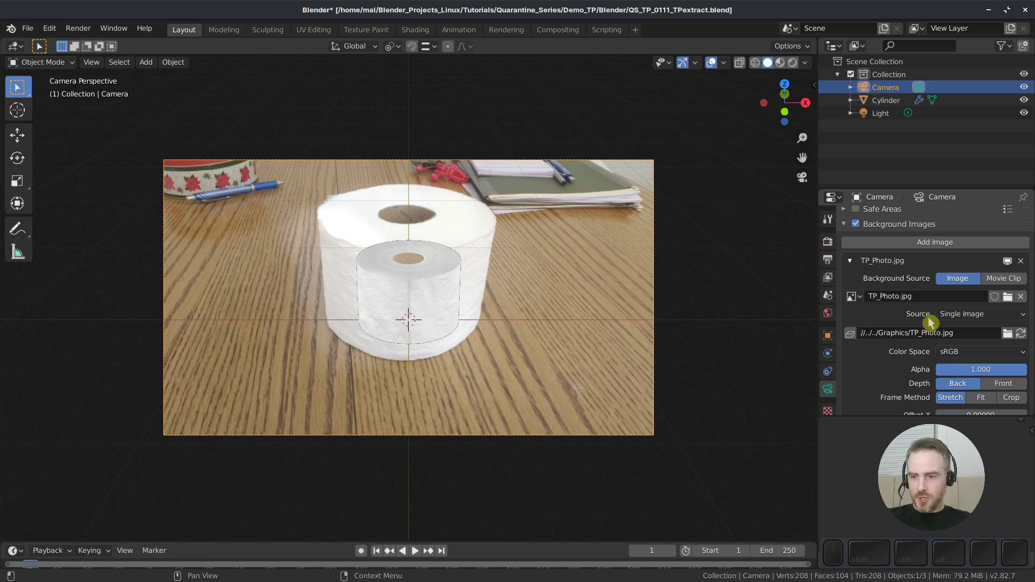
Set the scene's output resolution to 4160 px by 2340 px to match the photo's dimensions
click(828, 262)
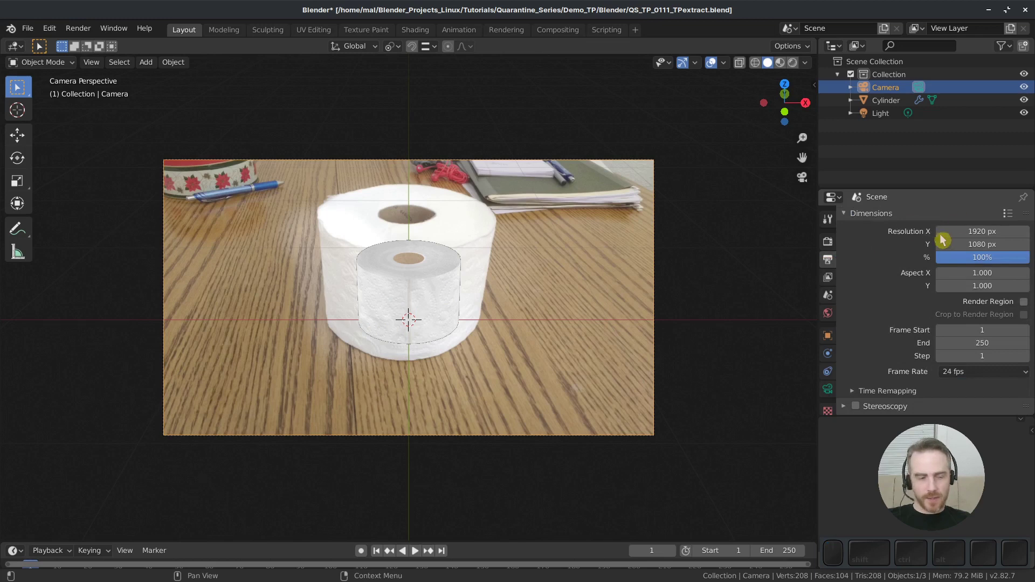
click(978, 231)
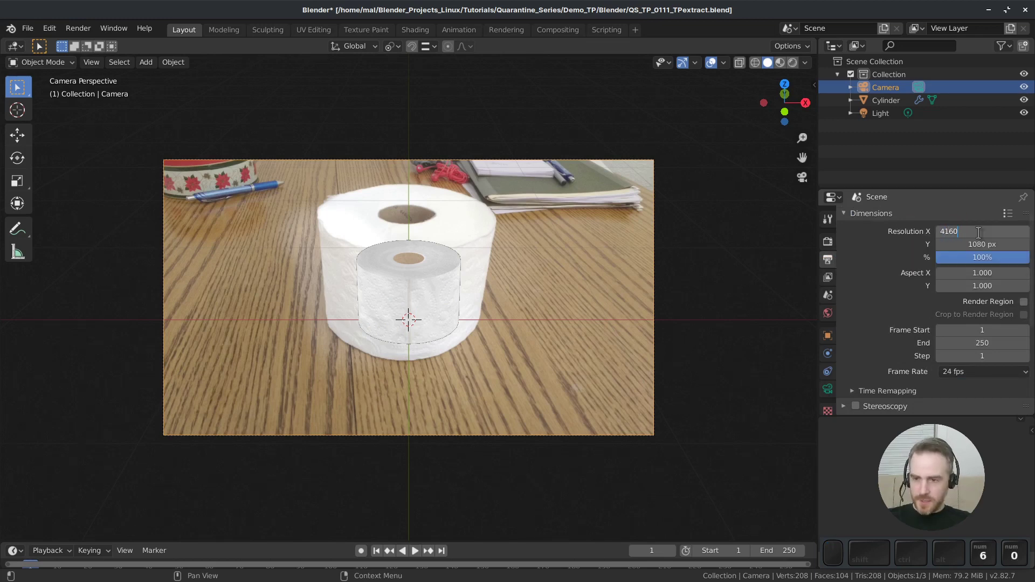
key(Tab)
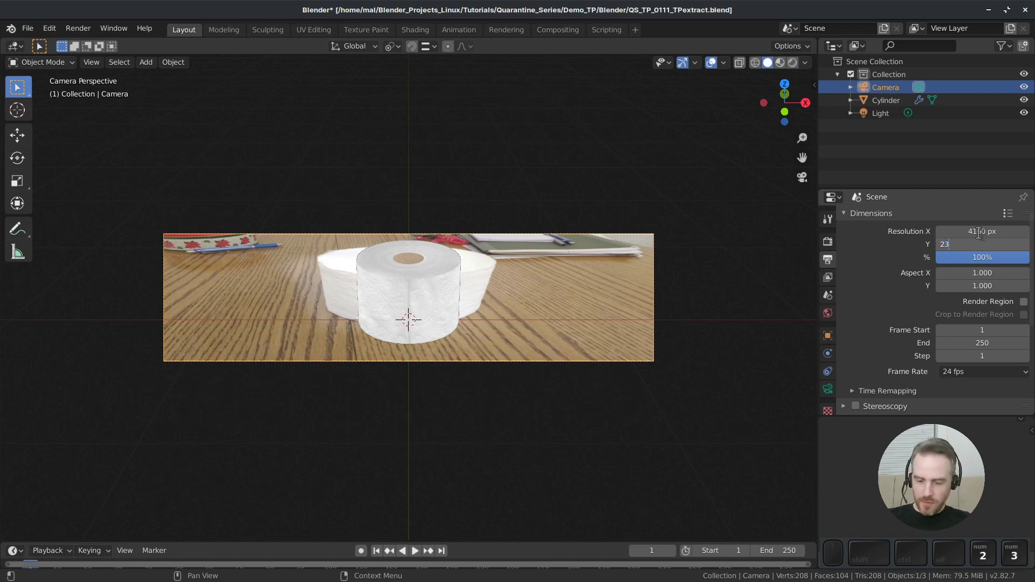
key(Return)
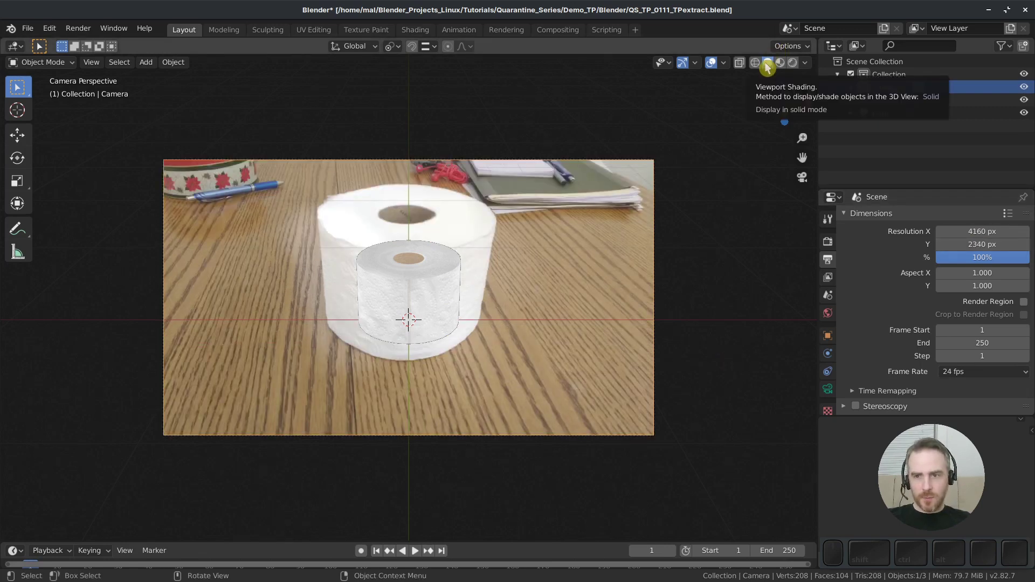
Set the solid viewport shading to Studio lighting with Material color, and display the scene in wireframe
click(805, 63)
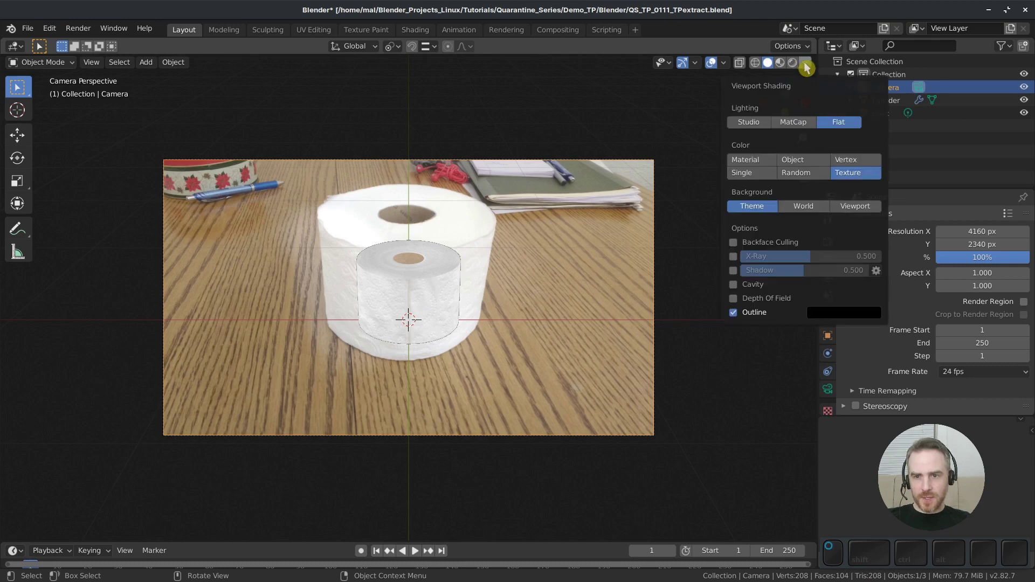
click(748, 122)
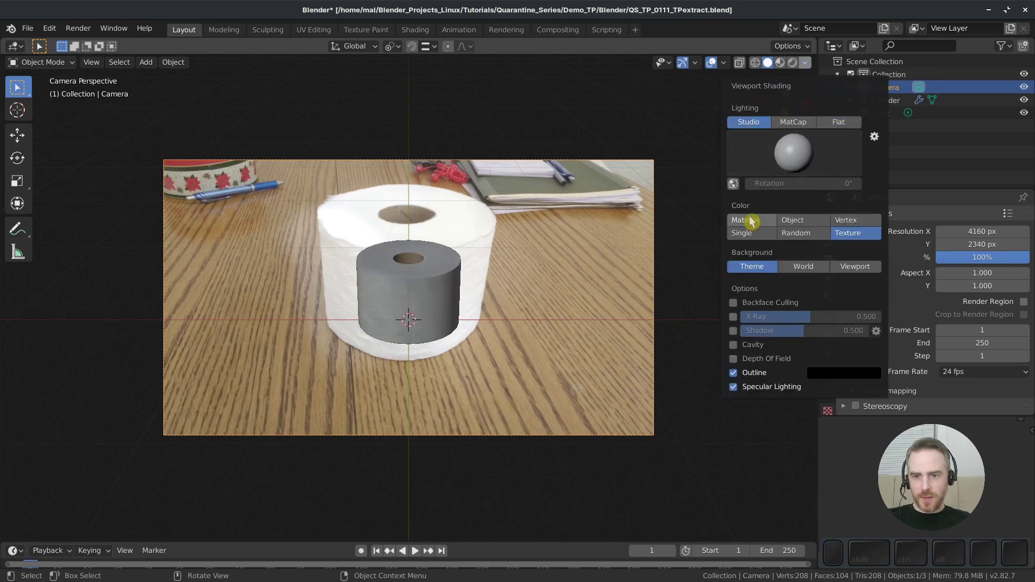
click(750, 221)
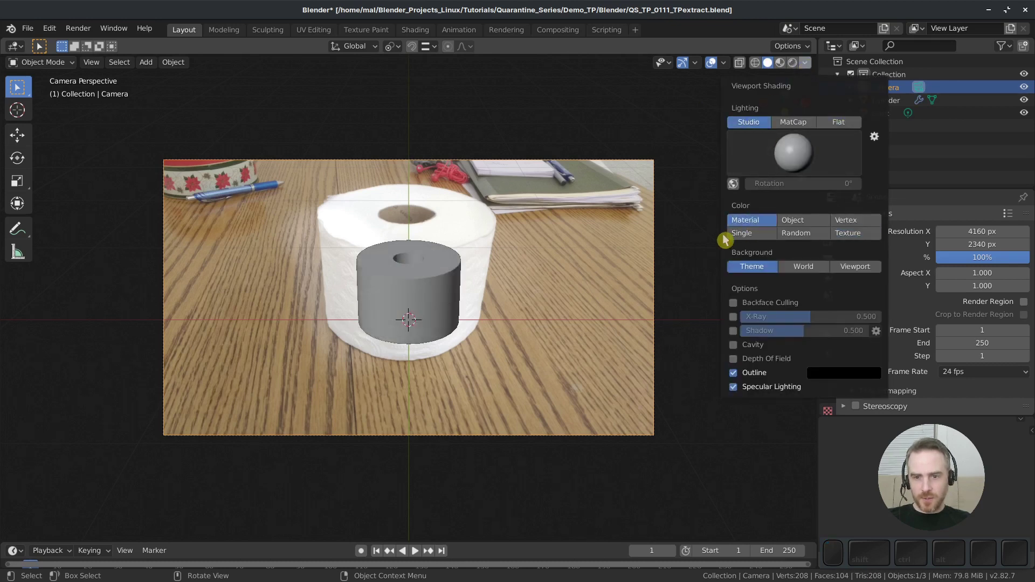
click(756, 63)
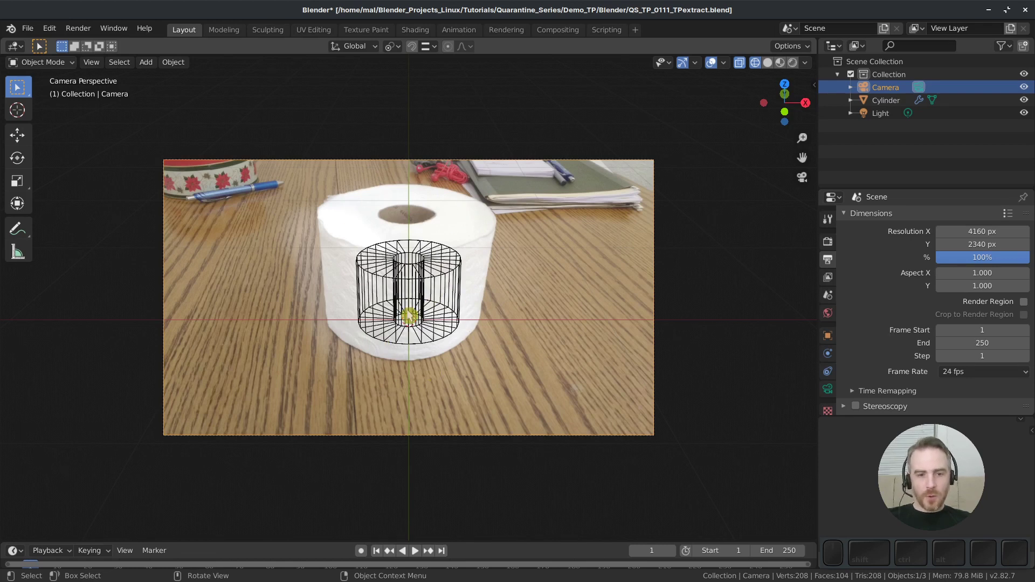
click(448, 282)
Set the transform pivot point to 3D Cursor
middle_drag(618, 294, 464, 376)
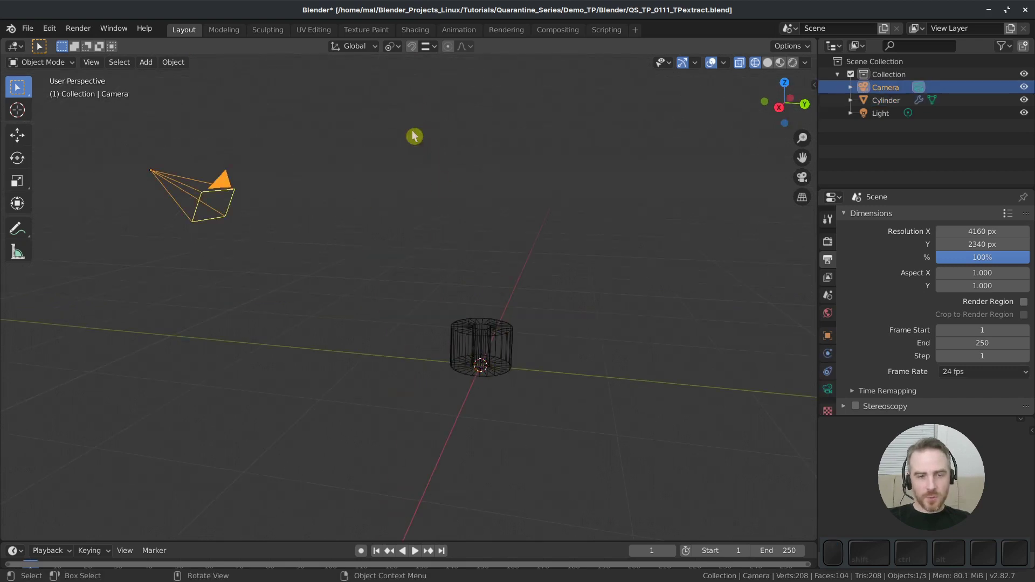
click(396, 48)
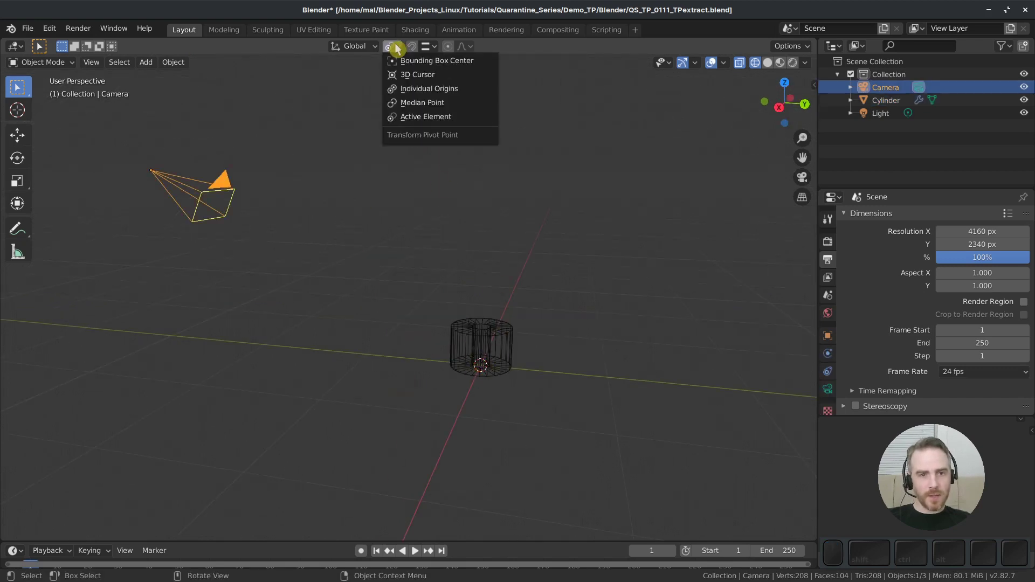
click(413, 76)
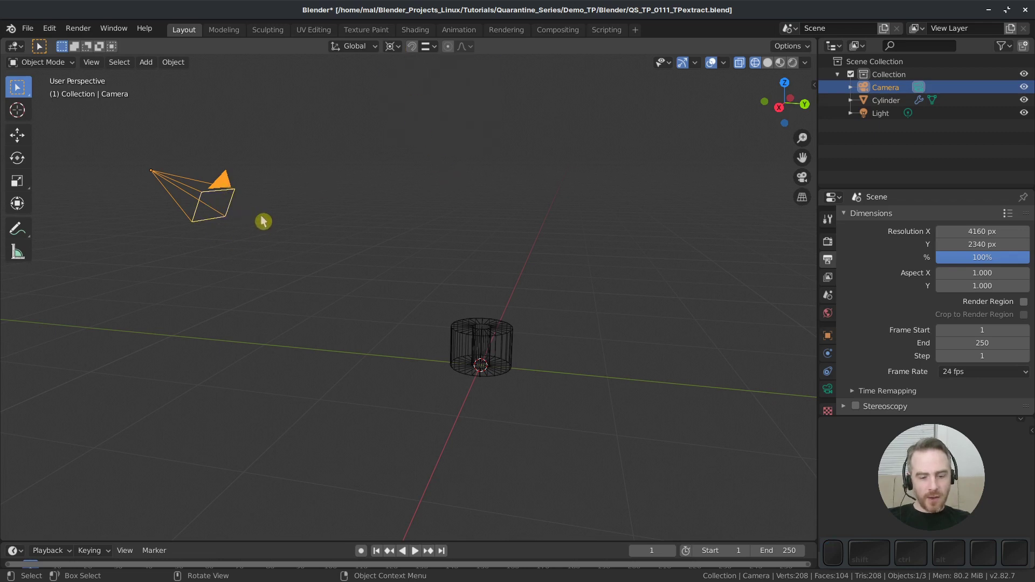
key(r)
key(x)
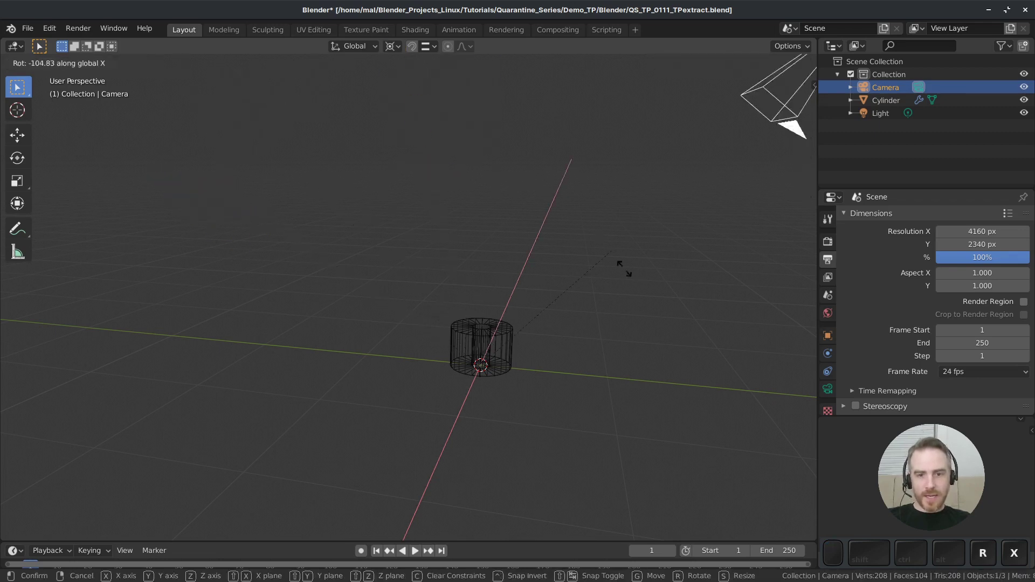
right_click(368, 323)
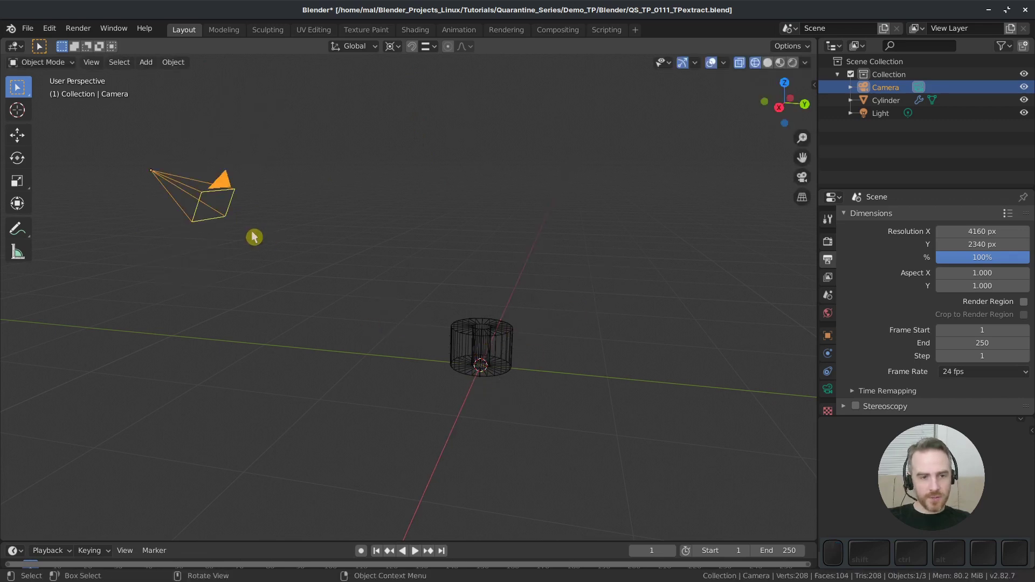
key(g)
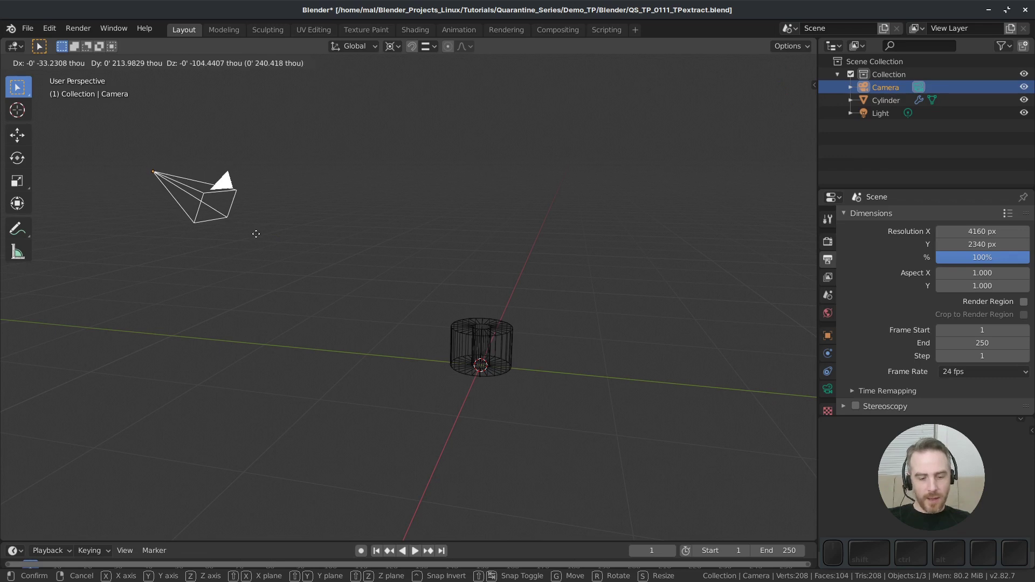
key(x)
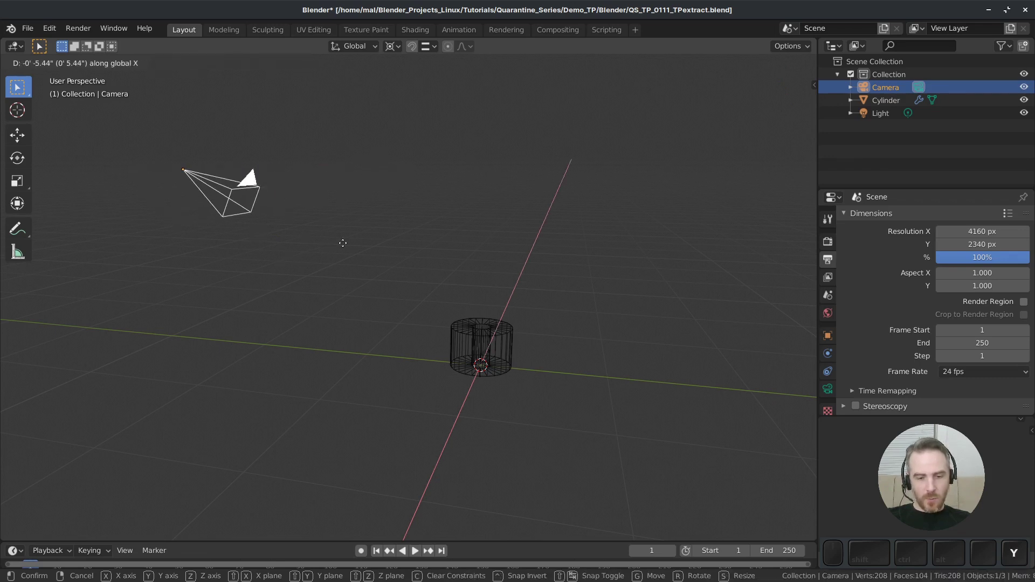
right_click(377, 301)
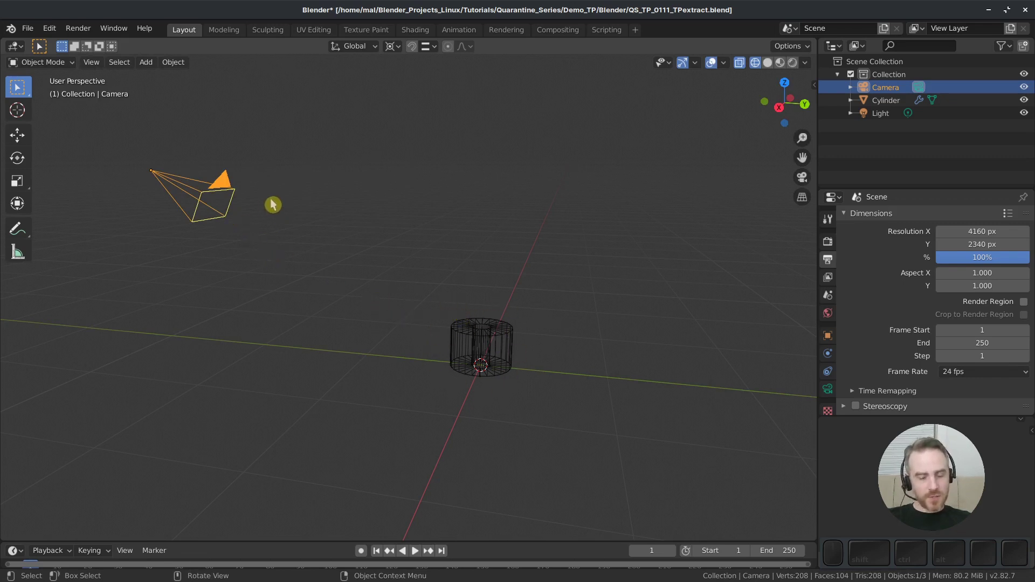
key(g)
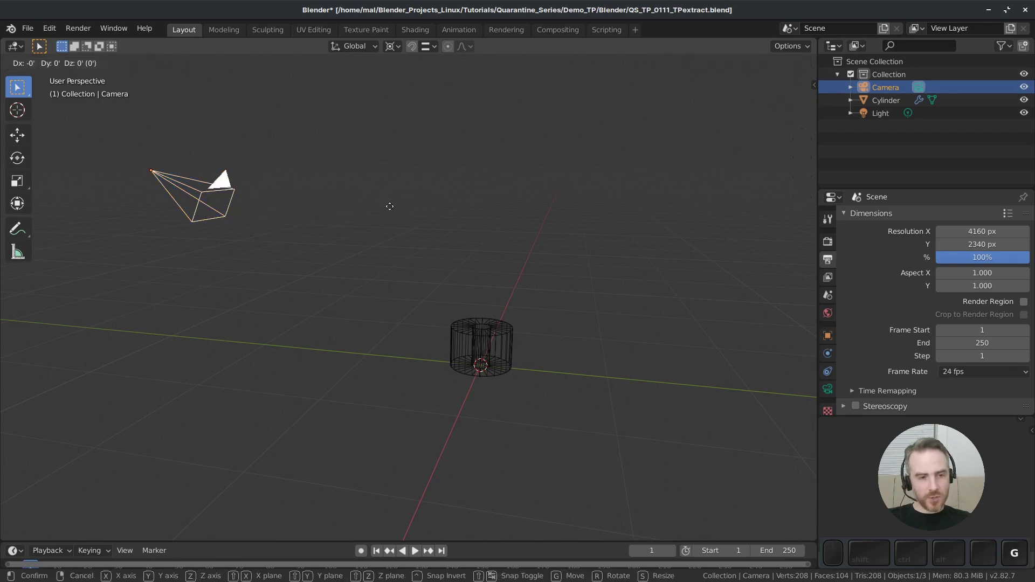
key(z)
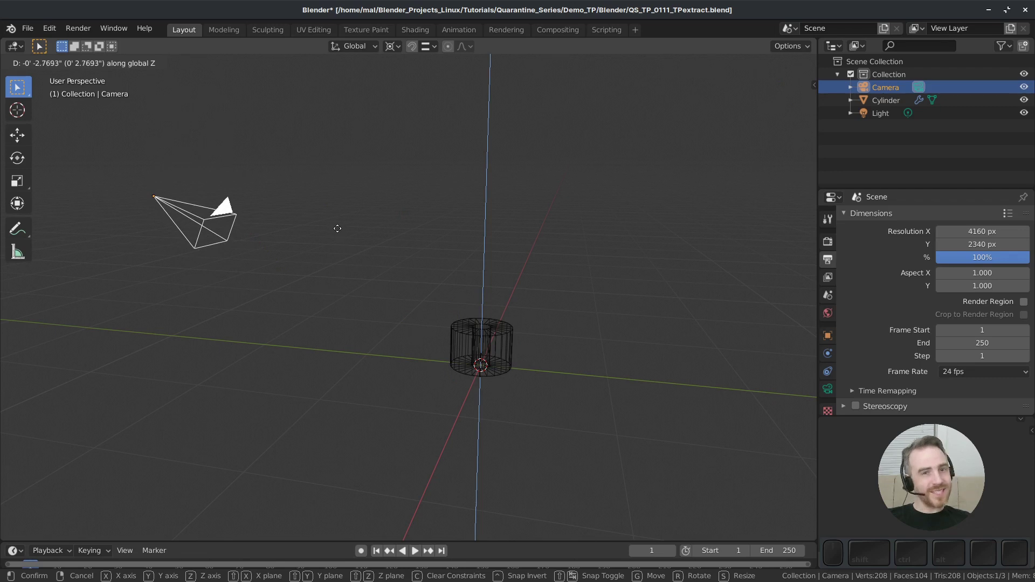
key(z)
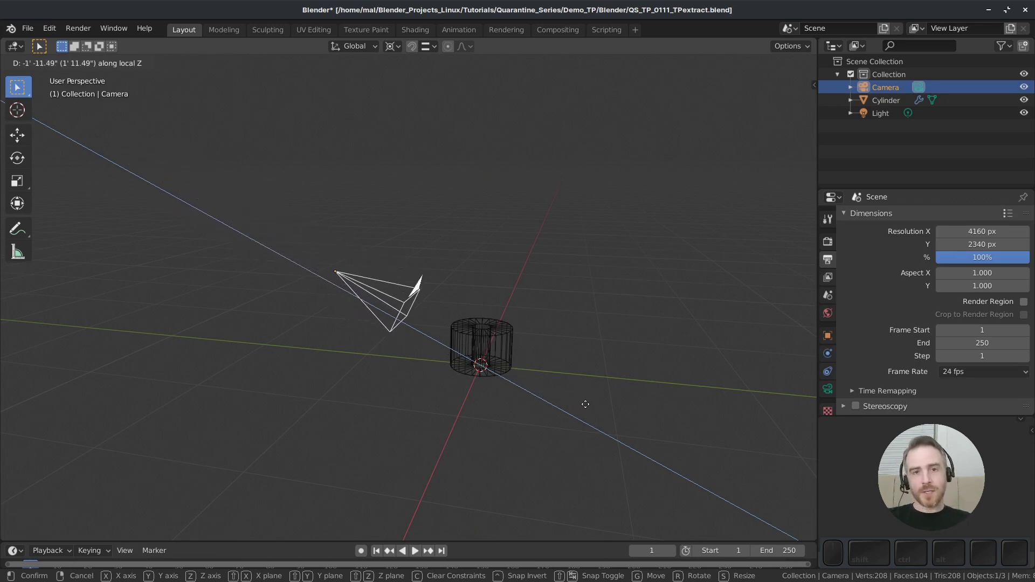
right_click(526, 384)
Look through the camera and move it about 1' 5.6" forward along its local Z axis, towards the roll
key(KP_0)
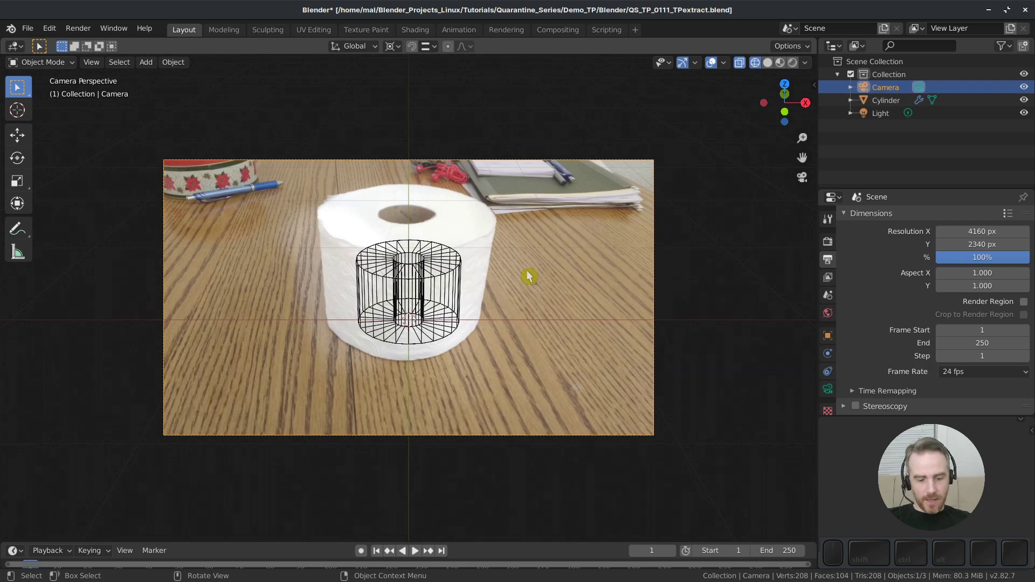
key(g)
key(z)
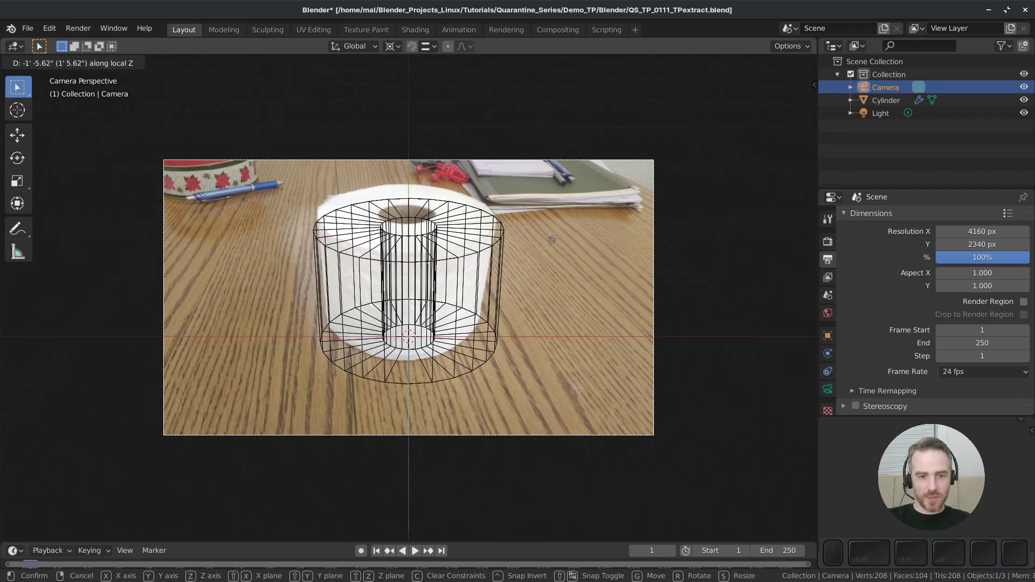
click(555, 245)
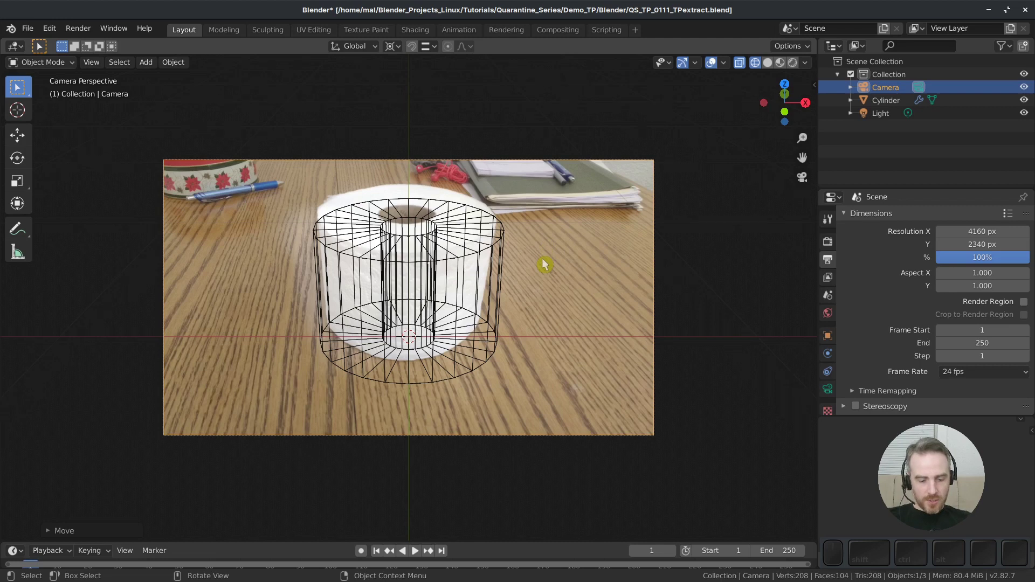
Move the camera about 1.46" in the negative global Y direction and fine-tune its position to align the wireframe with the photographed roll
key(g)
key(y)
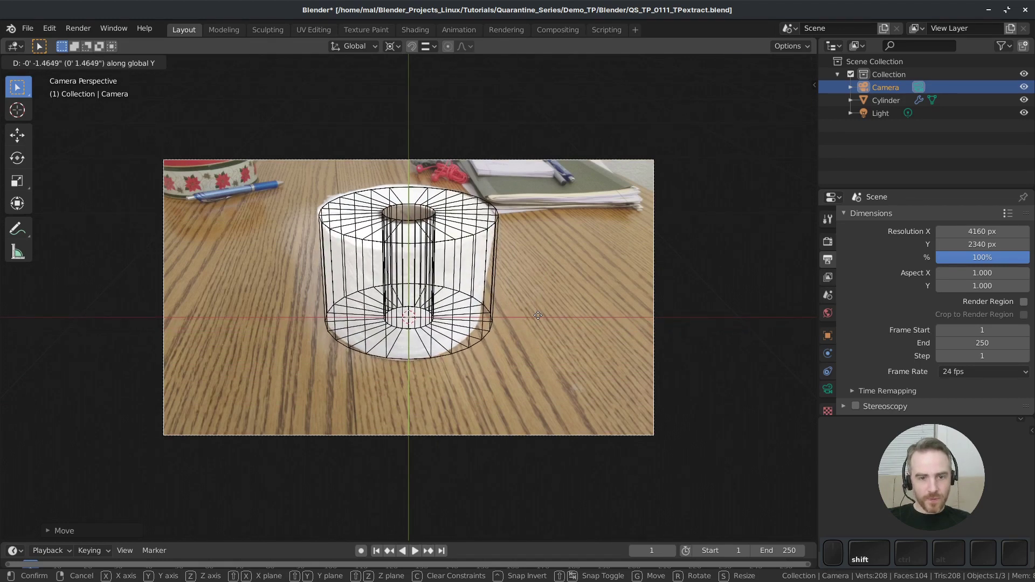
key(g)
key(x)
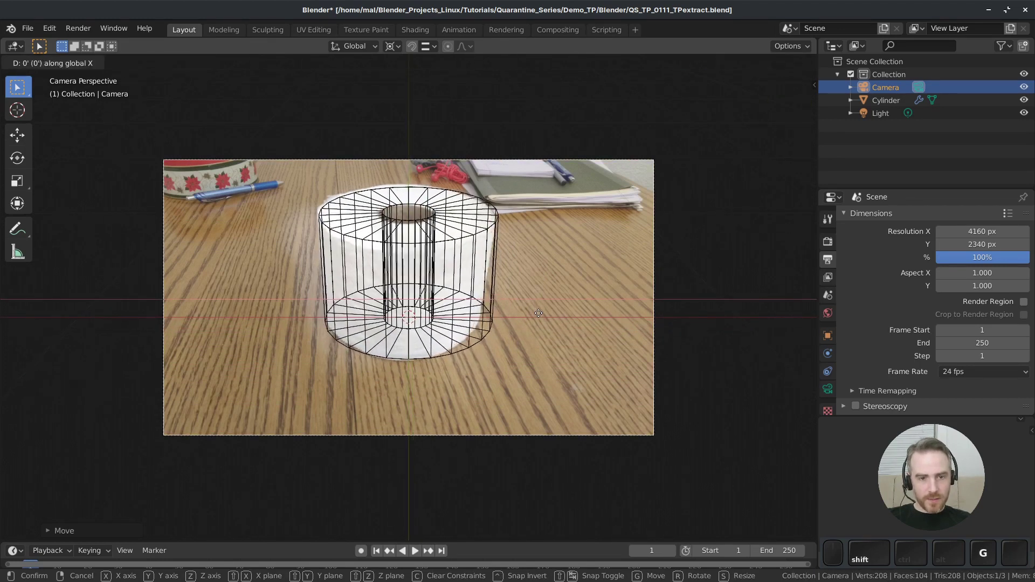
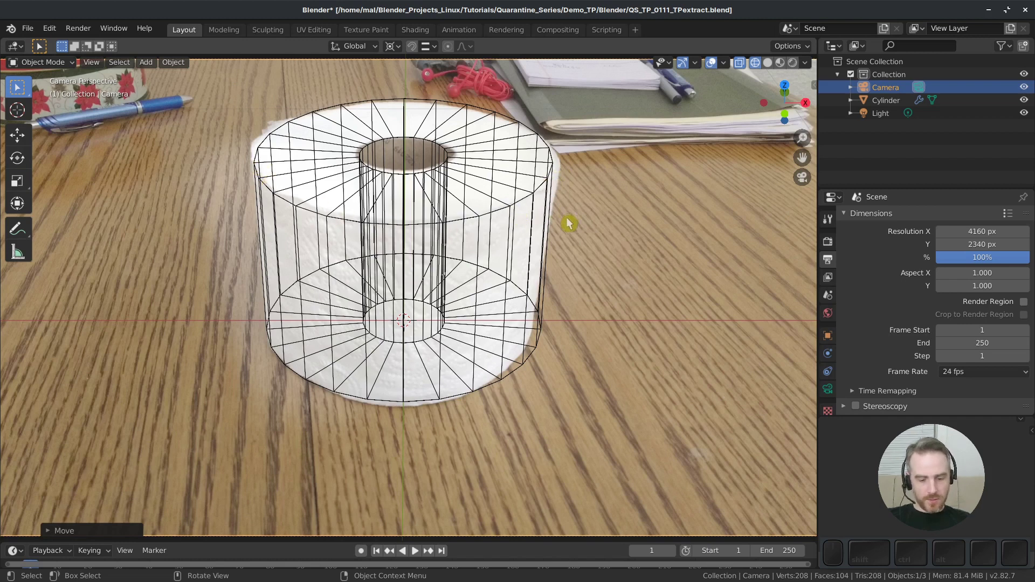
key(g)
click(595, 208)
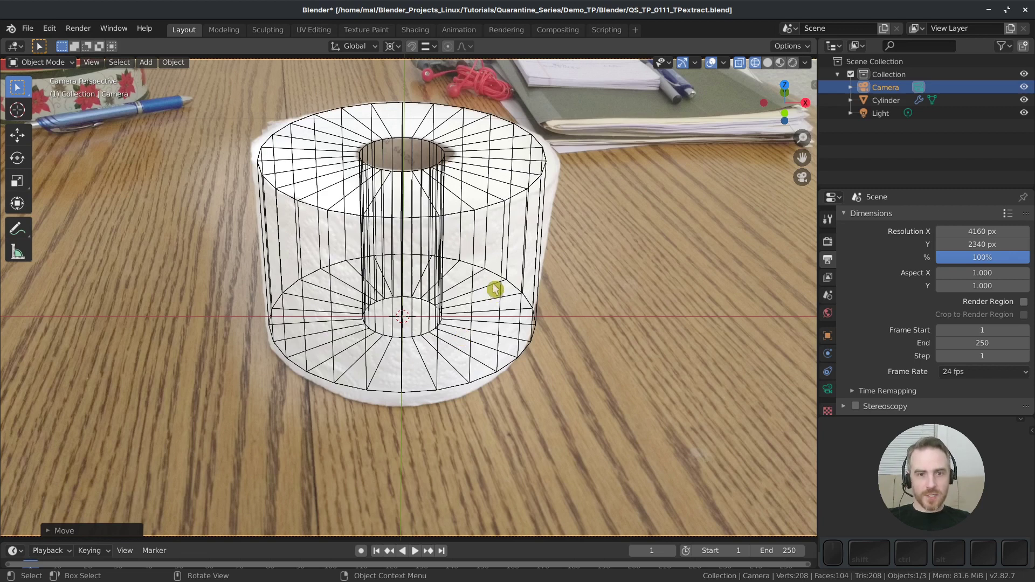
Select the cylinder, enter Edit Mode on it and display it in solid shading
key(Tab)
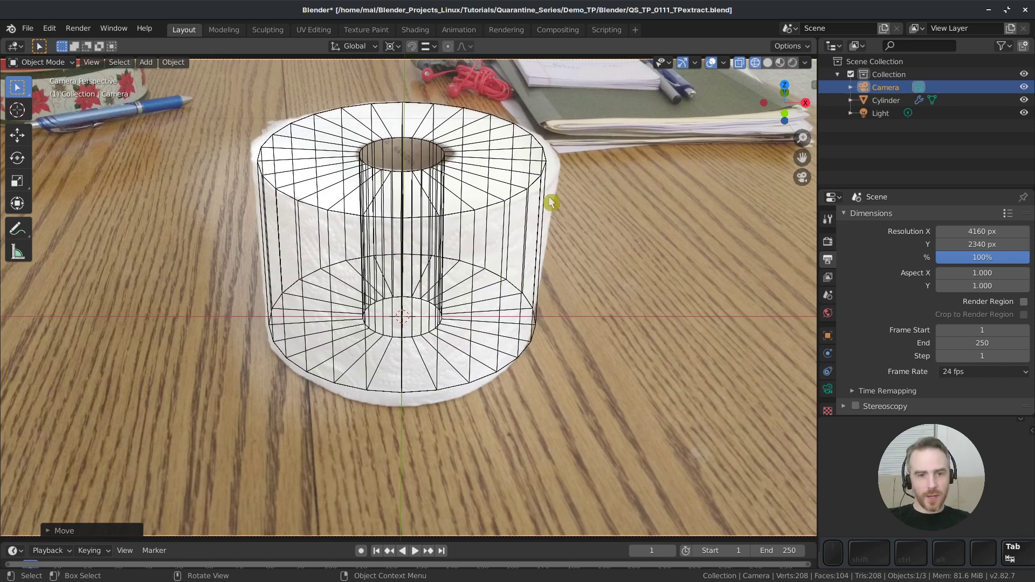
click(542, 194)
key(Tab)
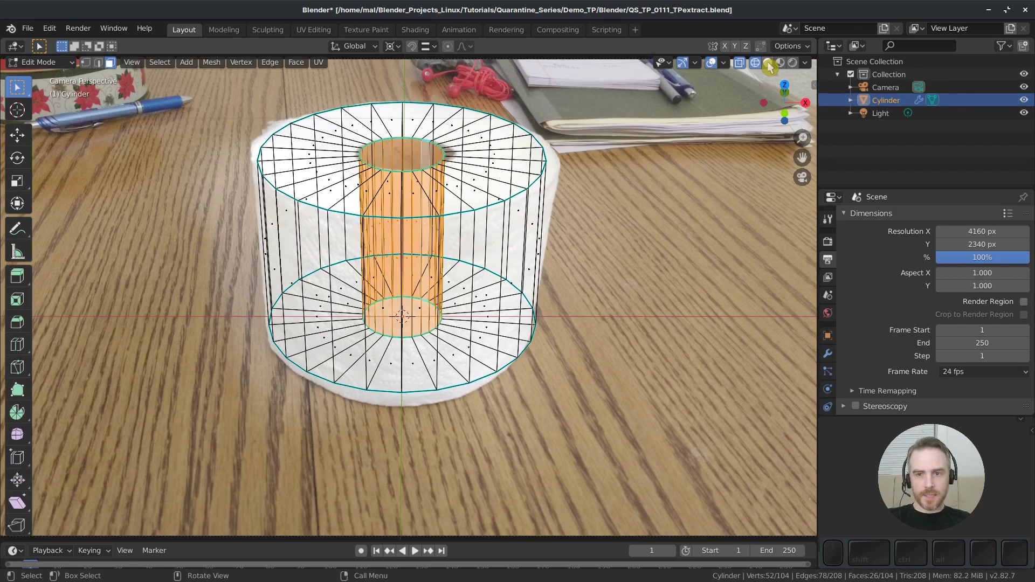
click(768, 62)
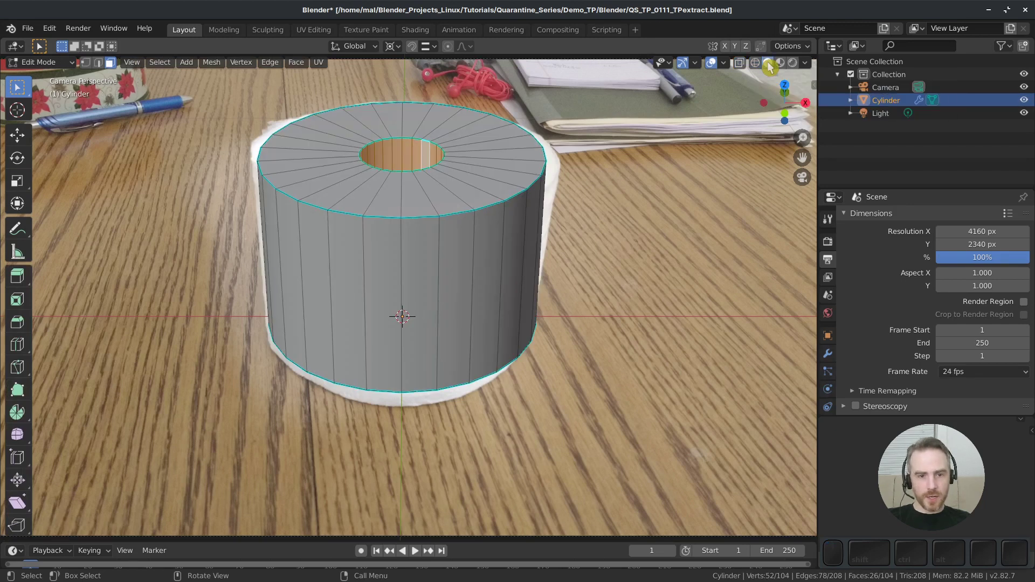
Hide the sharp edge marks and show the seams in the mesh edit overlays
click(723, 63)
click(695, 363)
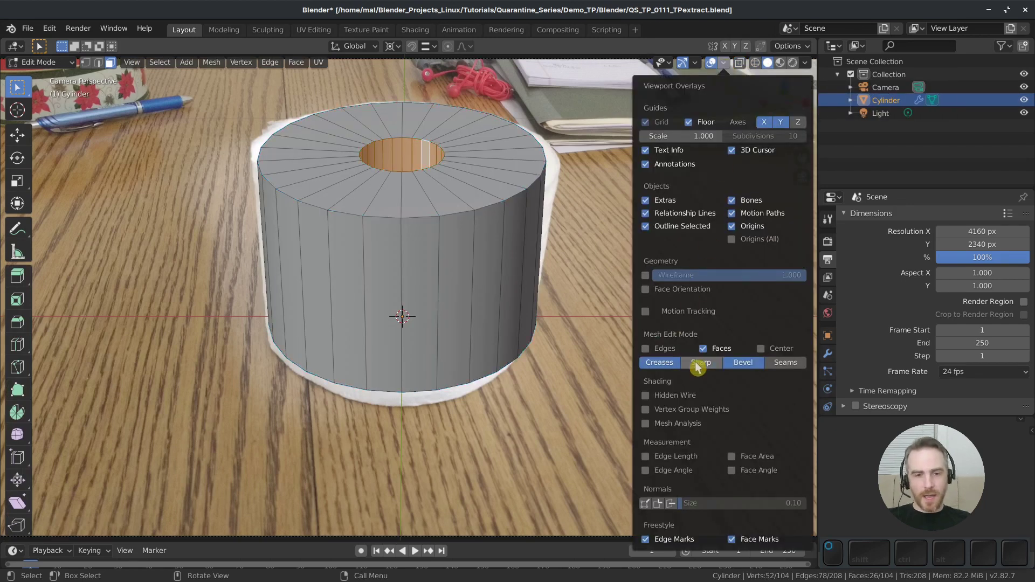
click(786, 363)
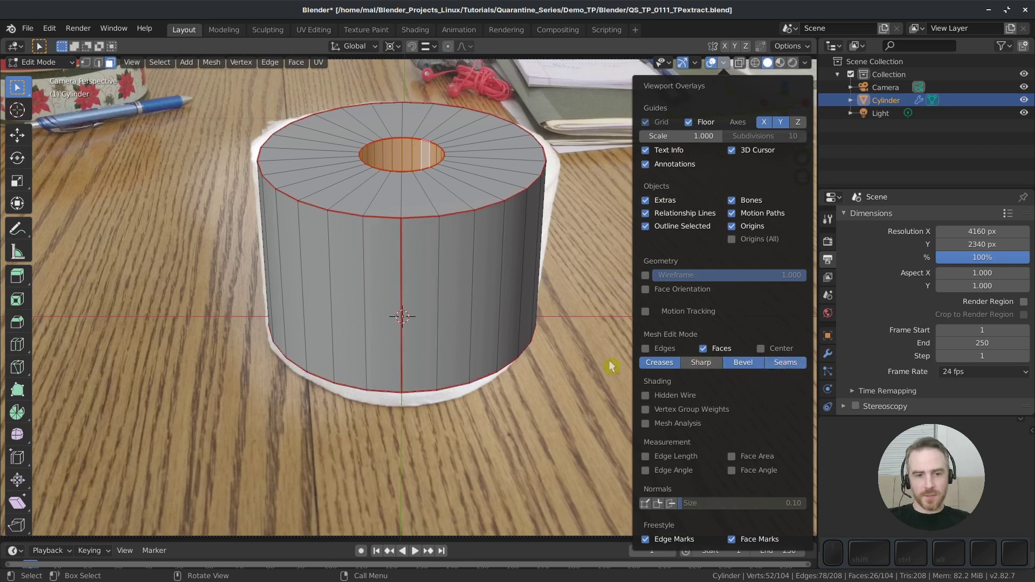
Select the whole cylinder mesh and rotate it 180° around the global Z axis
scroll(470, 276, down, 2)
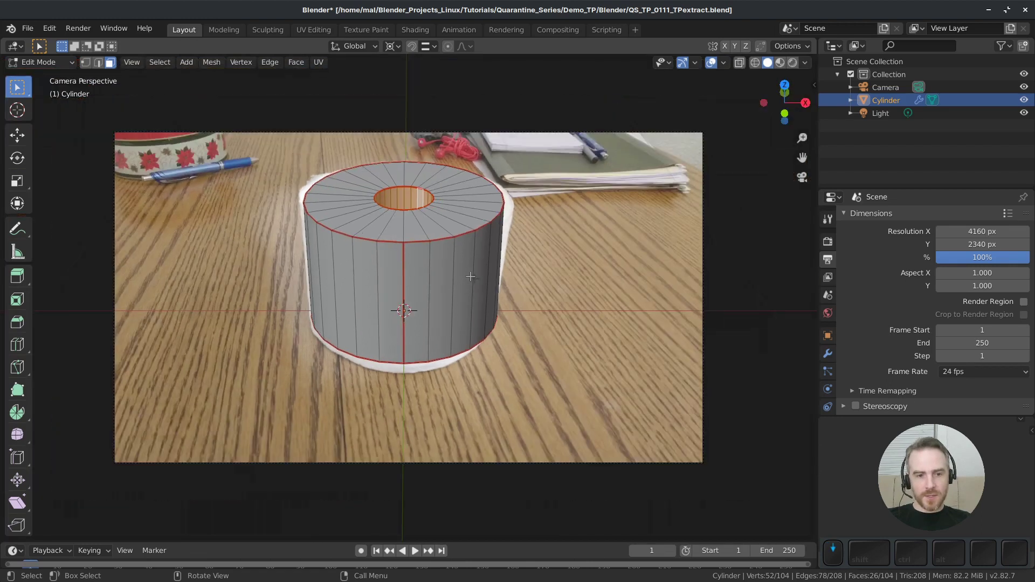
scroll(470, 276, up, 1)
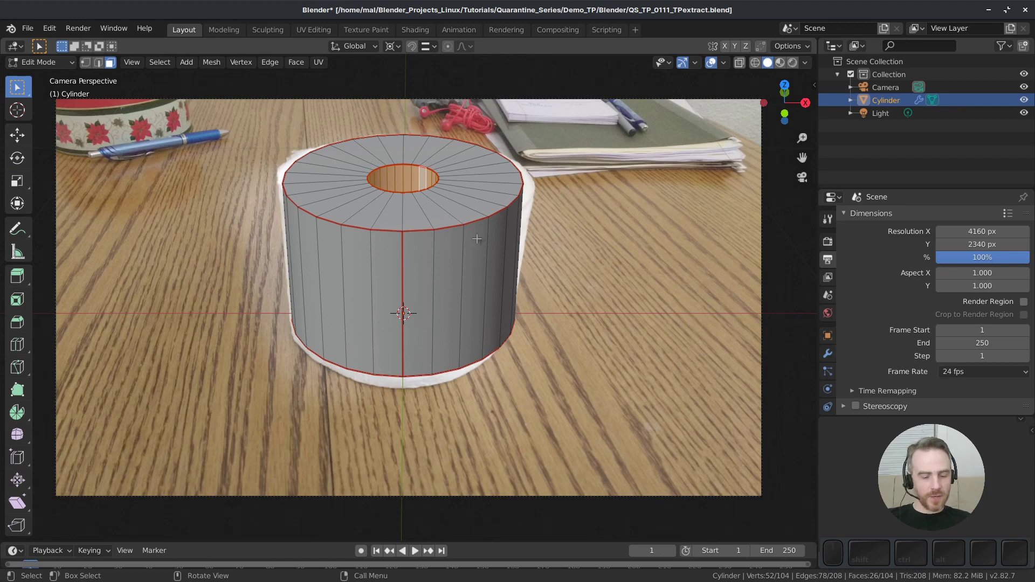
key(a)
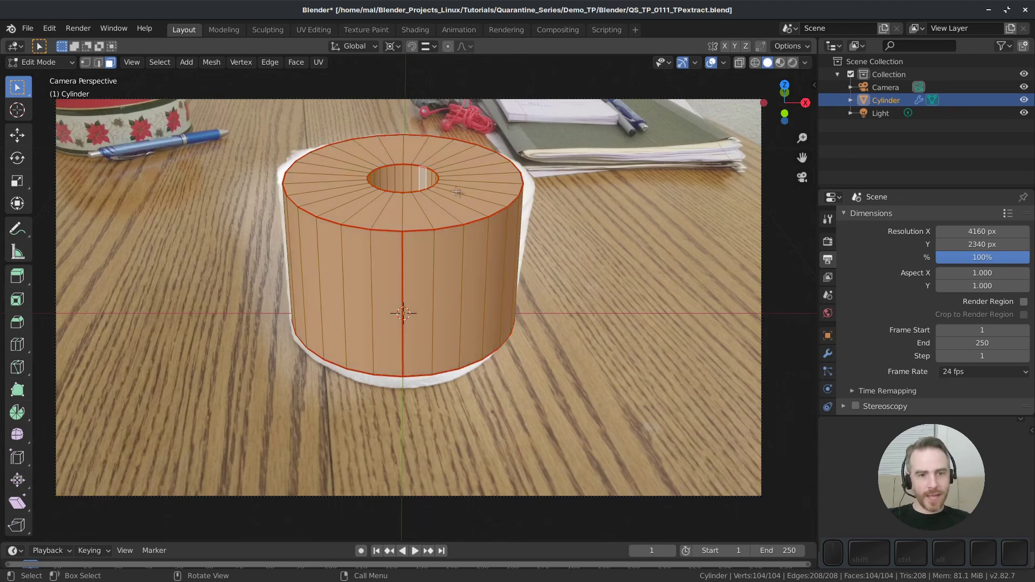
key(r)
key(z)
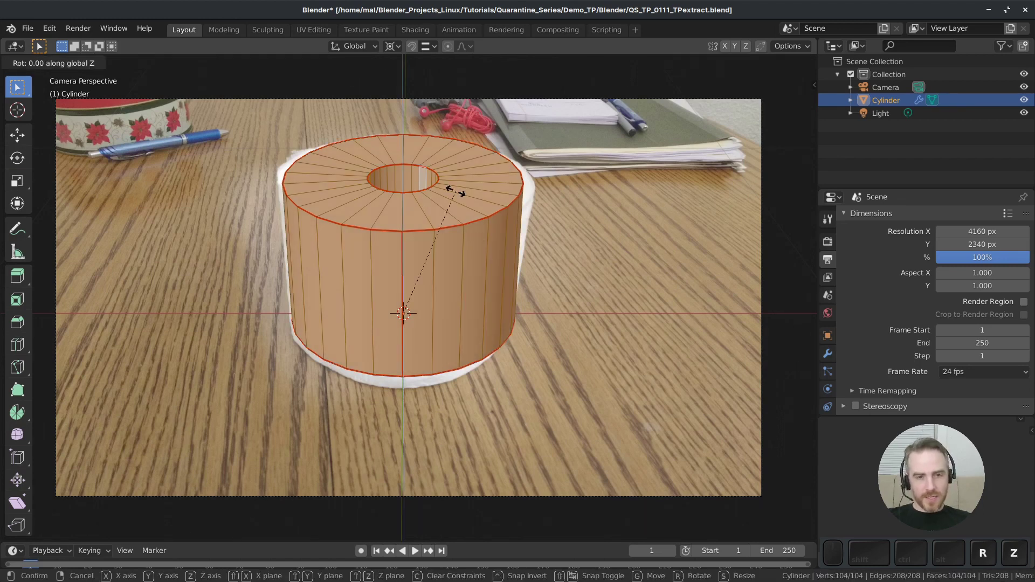
text(180)
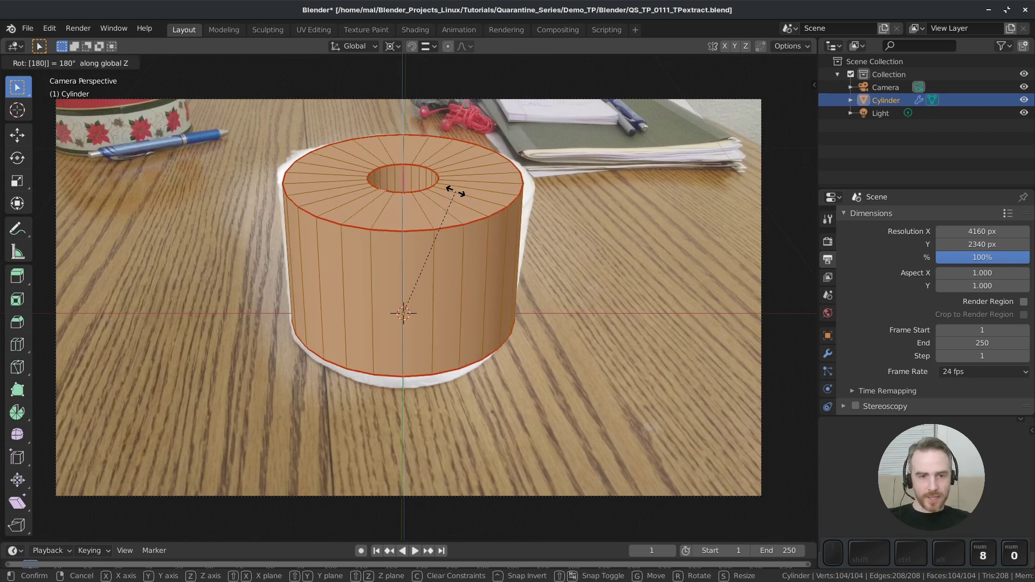
key(Return)
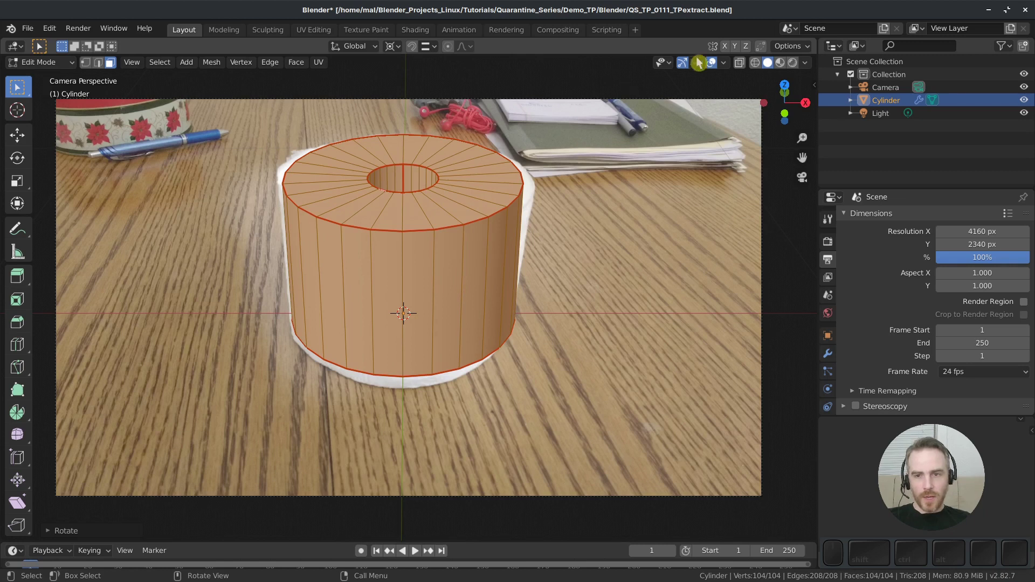
With X-ray display on, select the front vertex of the cylinder's bottom rim in vertex mode and enable proportional editing
click(739, 62)
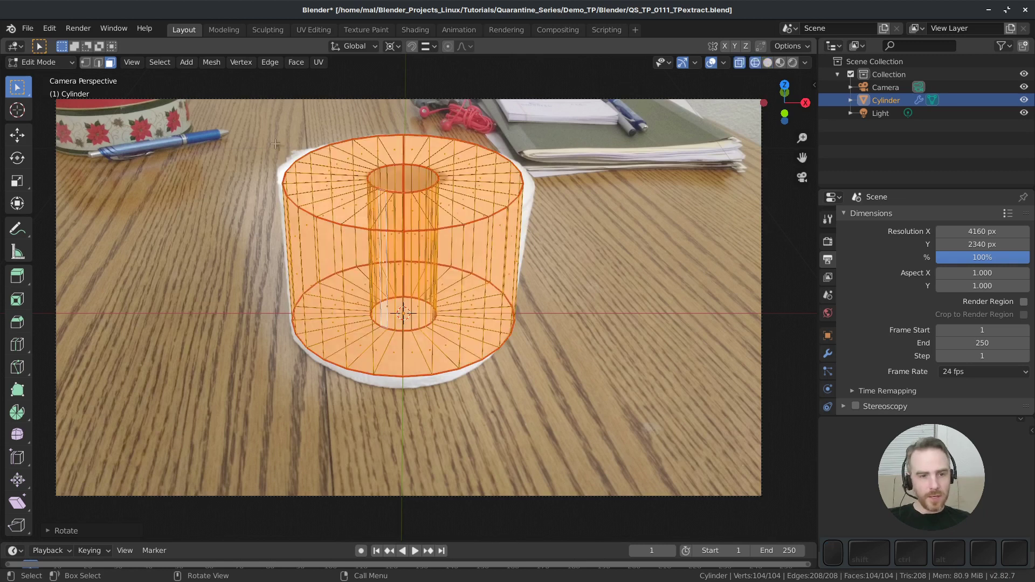
click(85, 63)
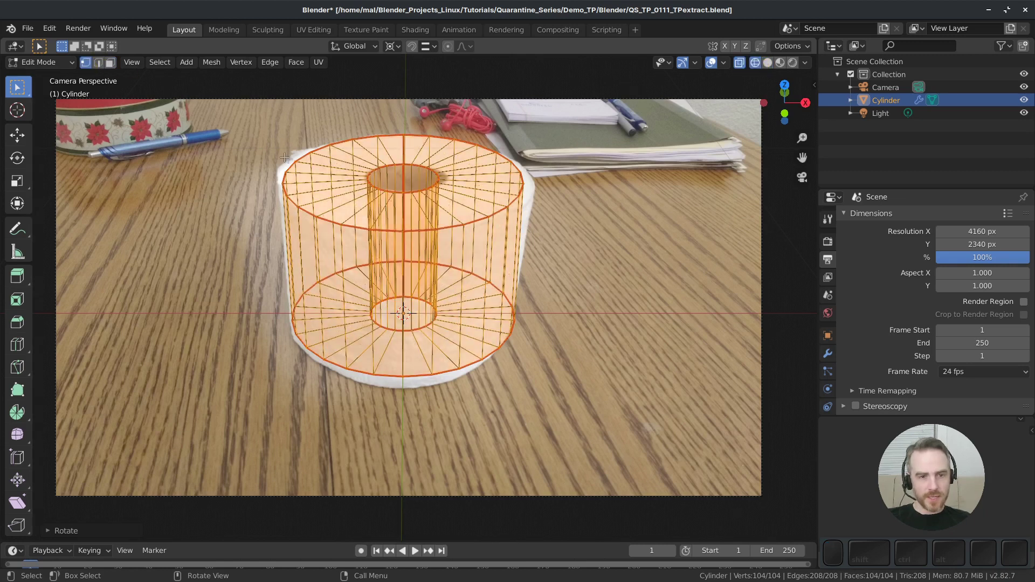
click(524, 185)
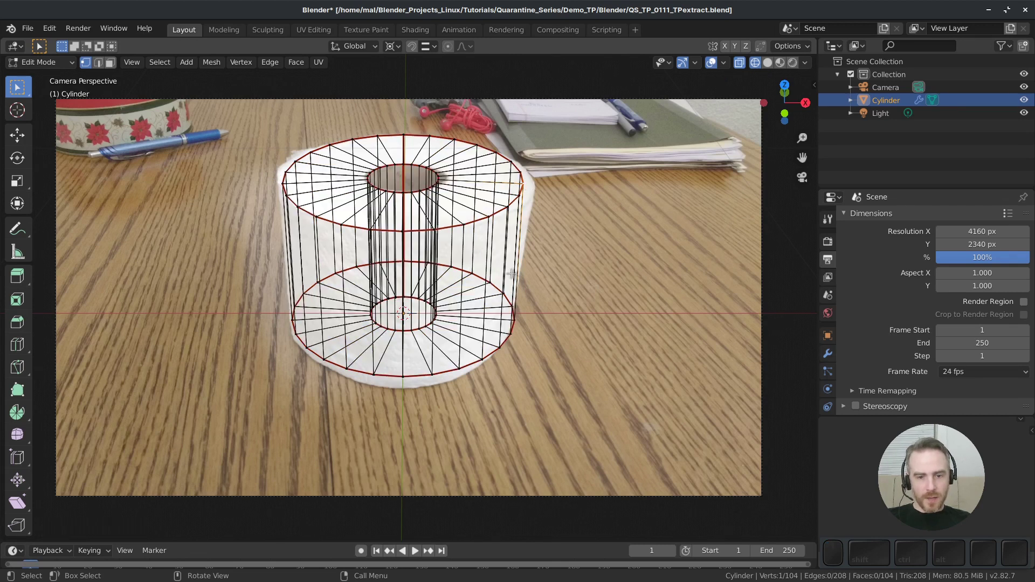
click(406, 384)
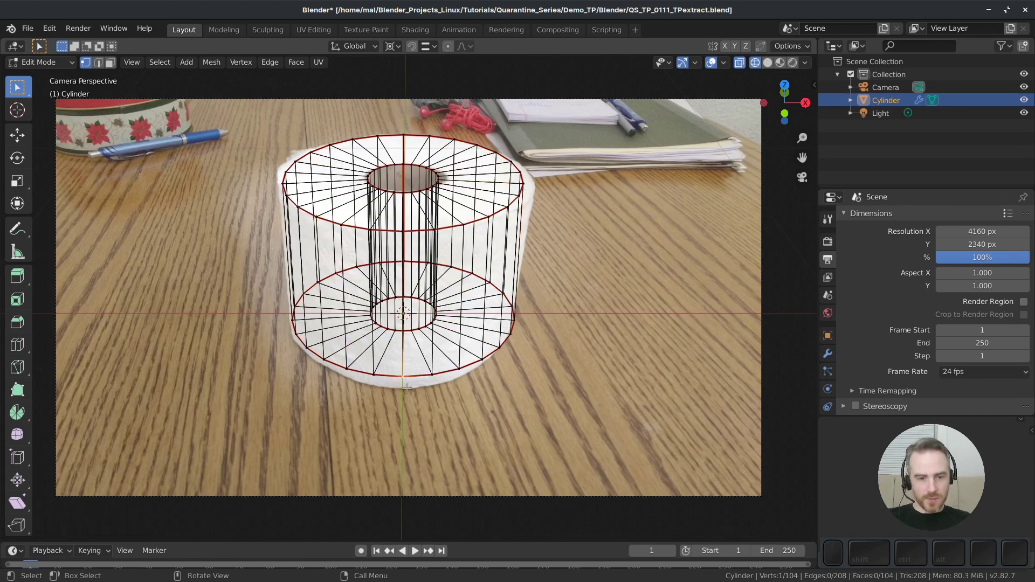
click(449, 47)
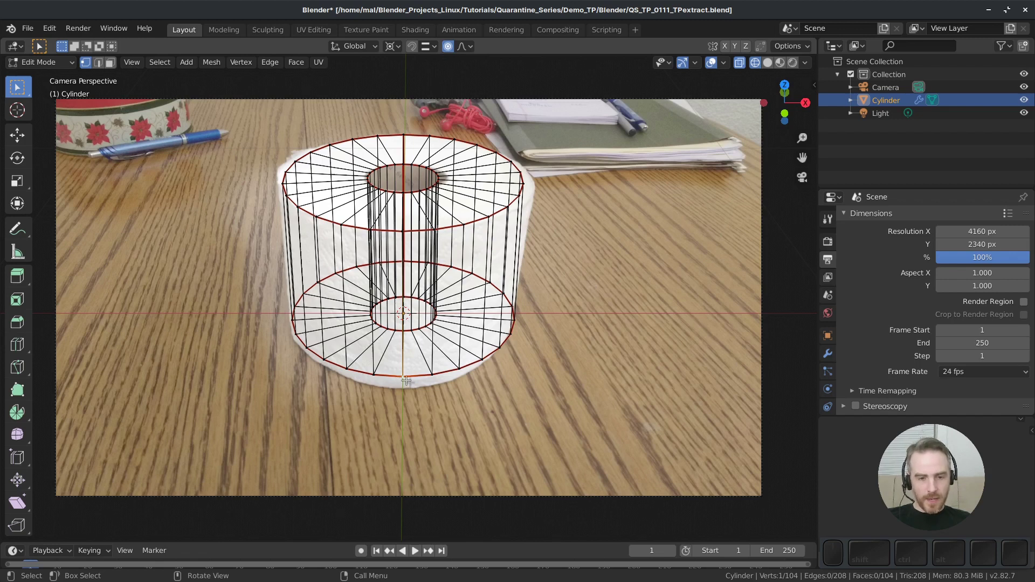
key(g)
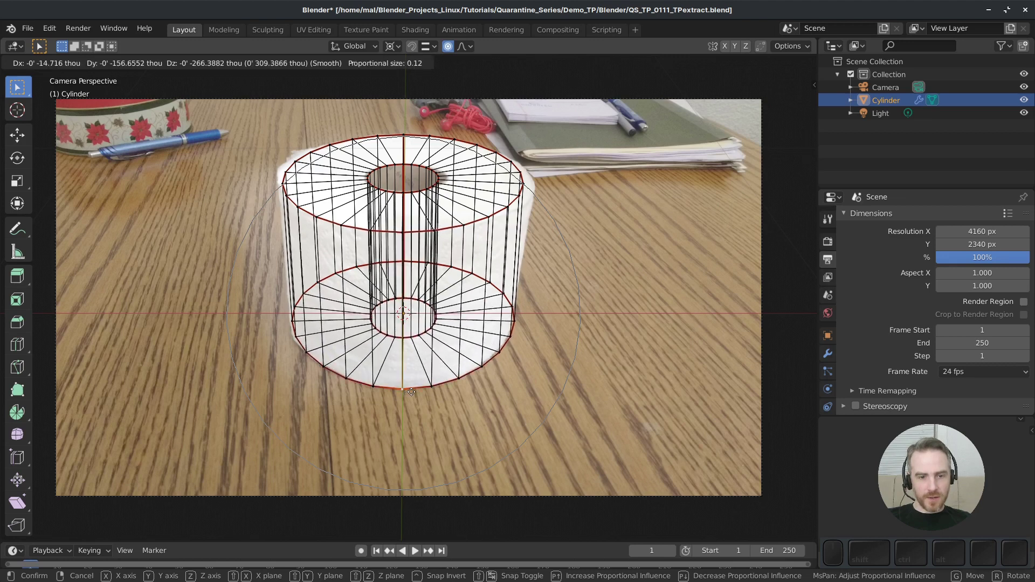
scroll(414, 375, up, 4)
scroll(419, 382, up, 7)
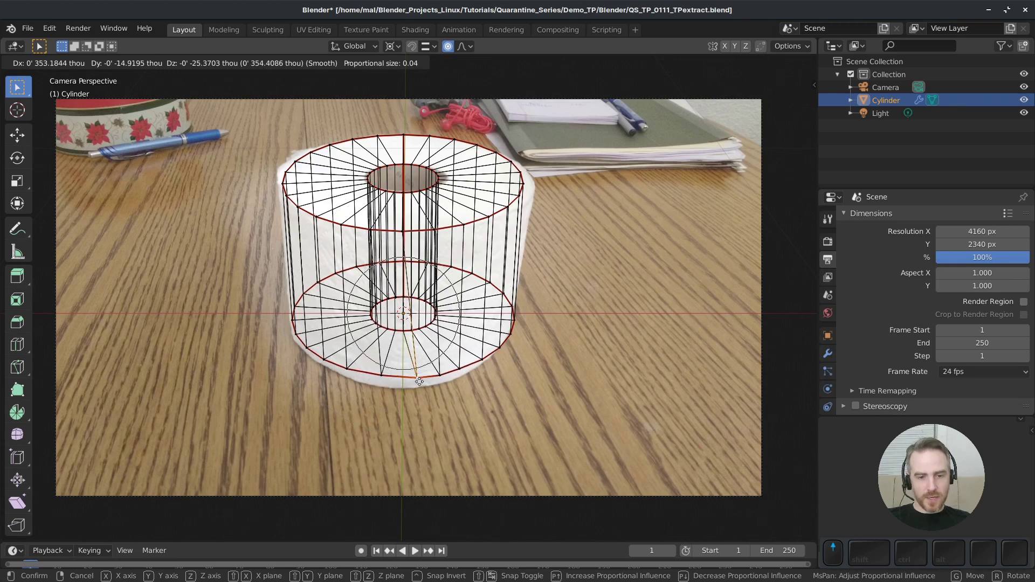
scroll(420, 381, up, 4)
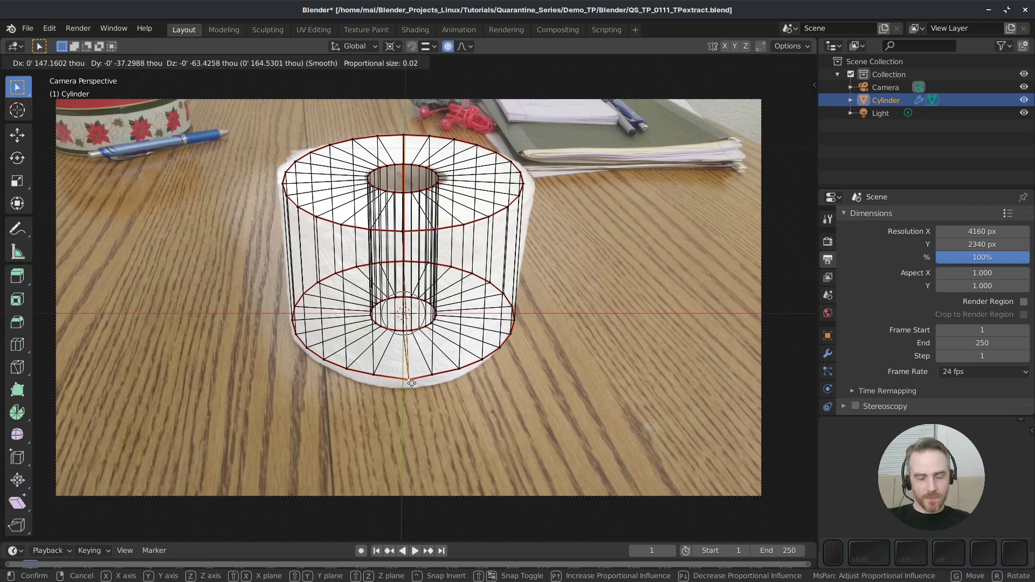
click(409, 383)
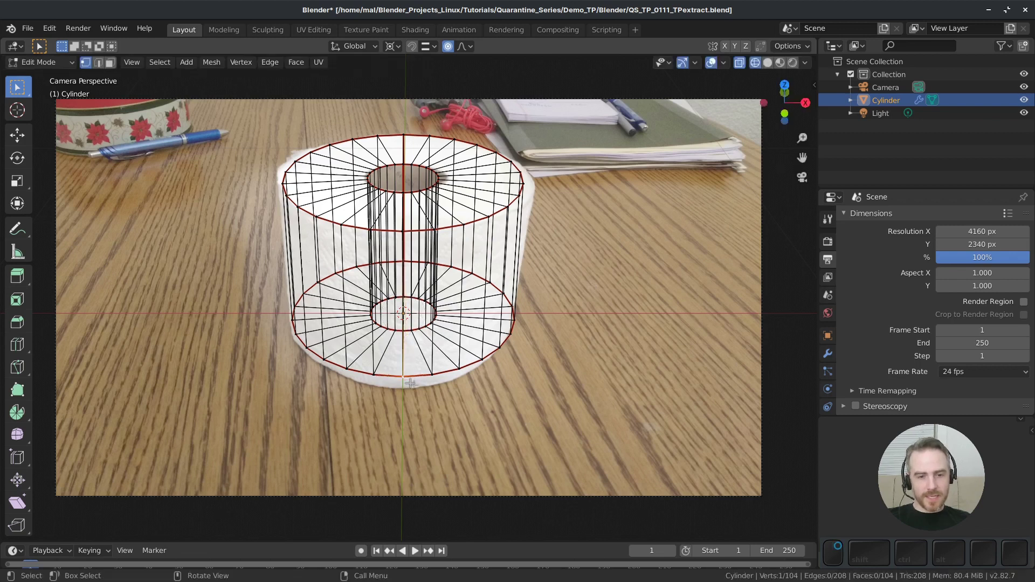
Set the pivot to Median Point and move the bottom rim's front vertex down to the photographed roll's edge with proportional size about 0.08
click(394, 47)
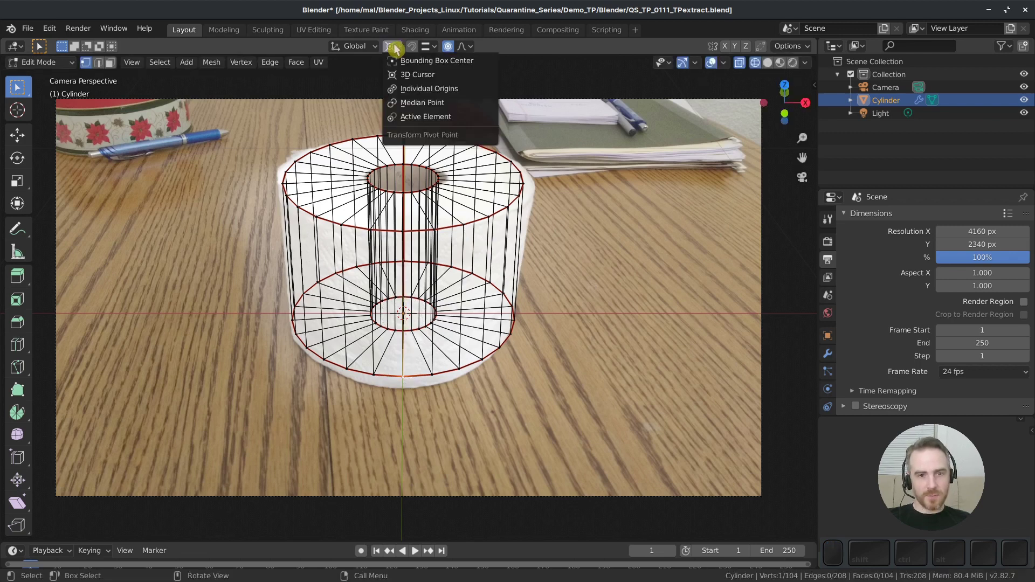
click(409, 103)
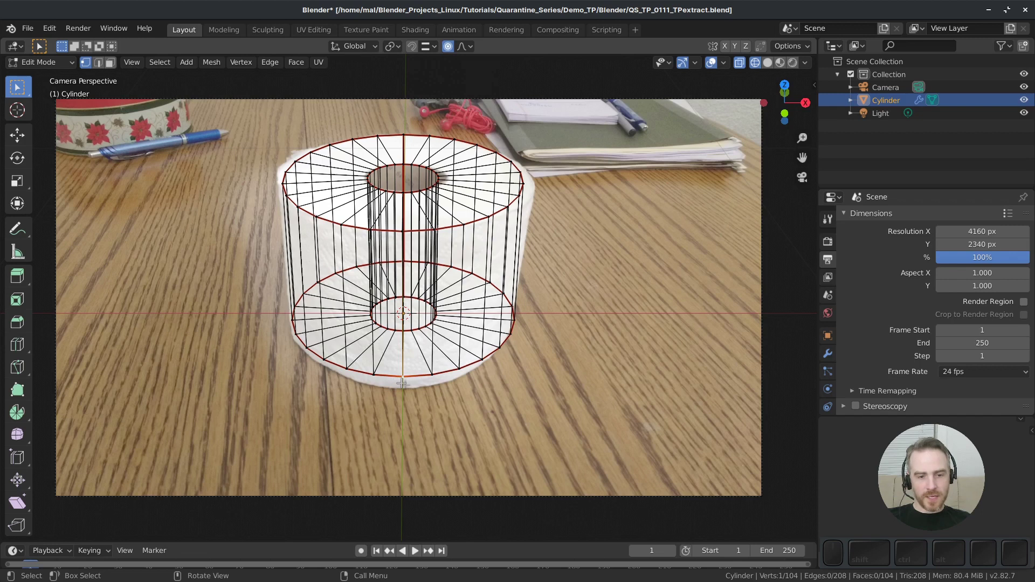
key(g)
scroll(402, 384, down, 3)
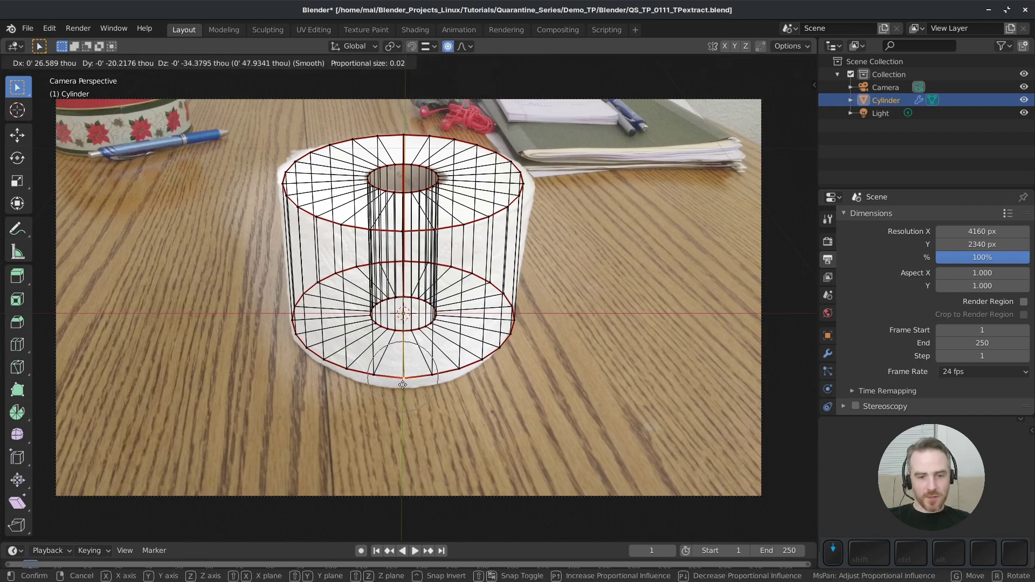
scroll(402, 384, down, 1)
scroll(402, 381, down, 10)
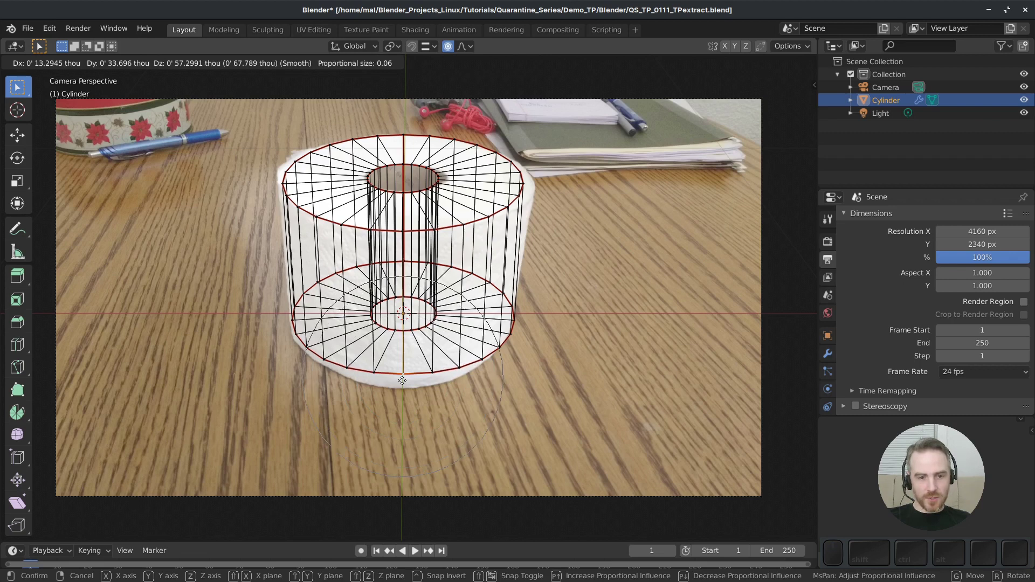
scroll(402, 385, down, 3)
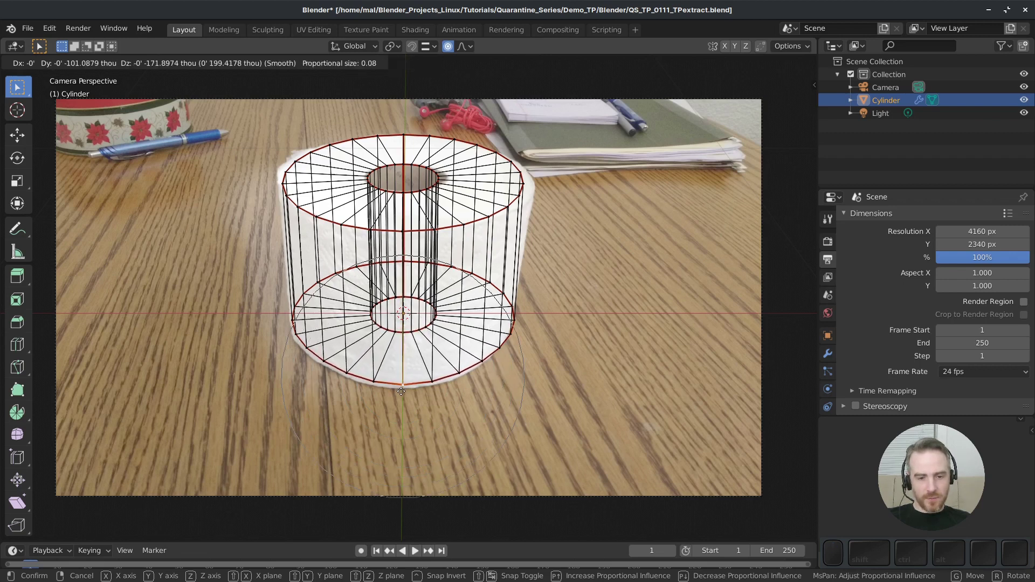
click(402, 390)
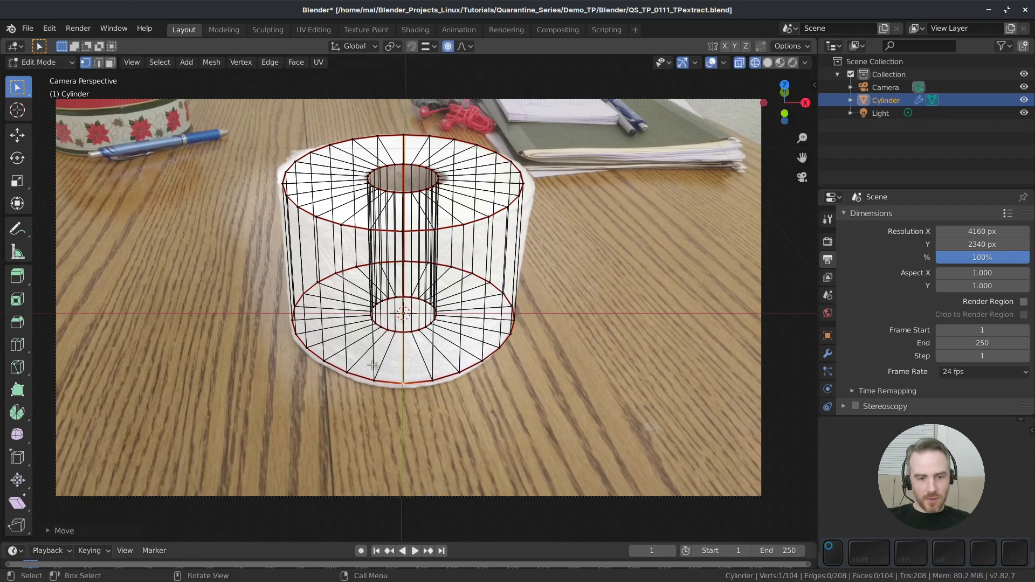
Move the right-hand vertex of the bottom rim inward with proportional falloff to follow the photographed roll's outline
click(513, 320)
key(g)
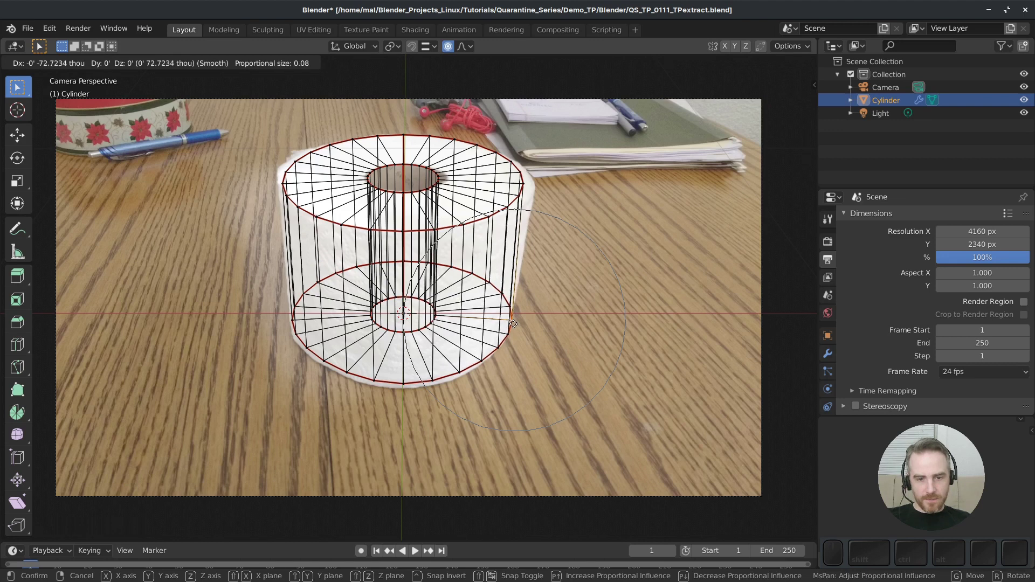
click(513, 323)
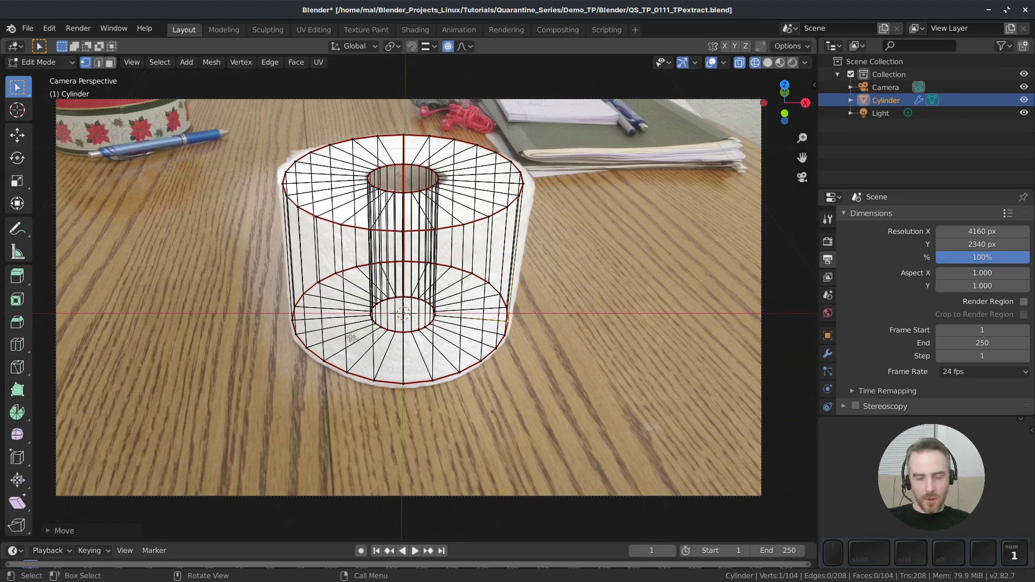
In front view, flatten all the cylinder's bottom vertices by scaling them to 0 along global Z with proportional editing off
key(KP_1)
scroll(470, 397, up, 9)
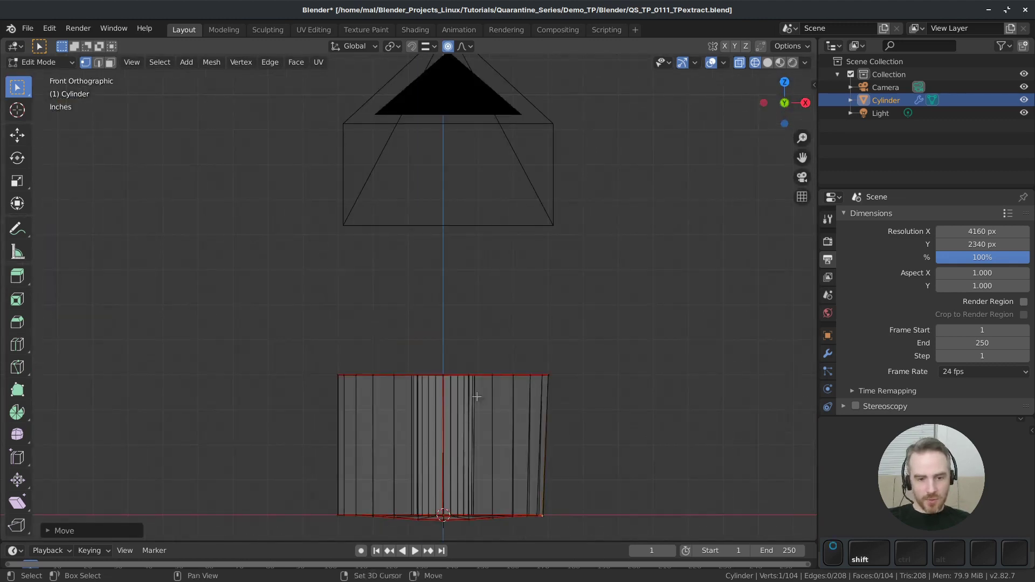
scroll(470, 398, up, 2)
shift+middle_drag(471, 397, 434, 269)
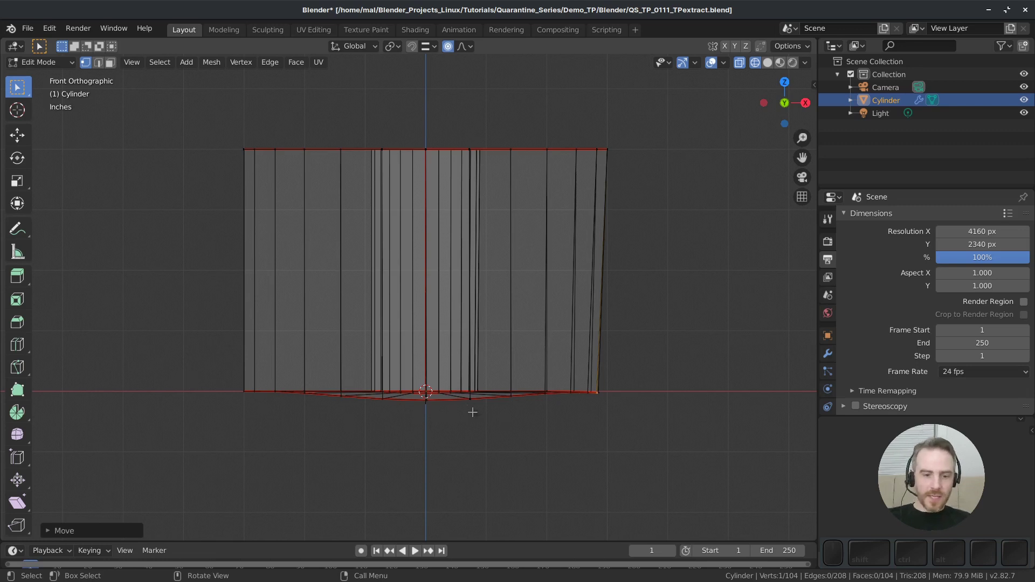
drag(190, 359, 630, 432)
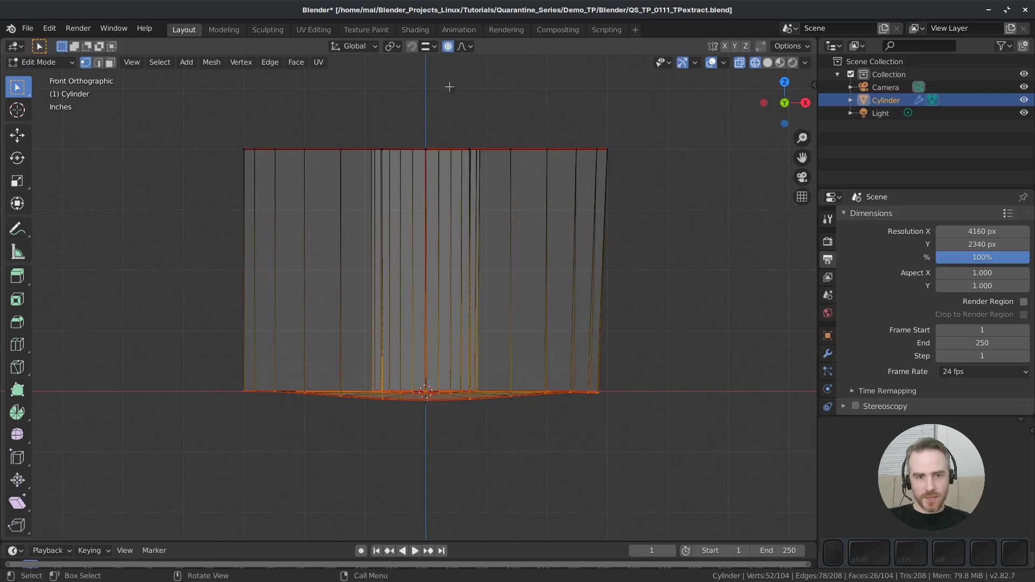
click(448, 46)
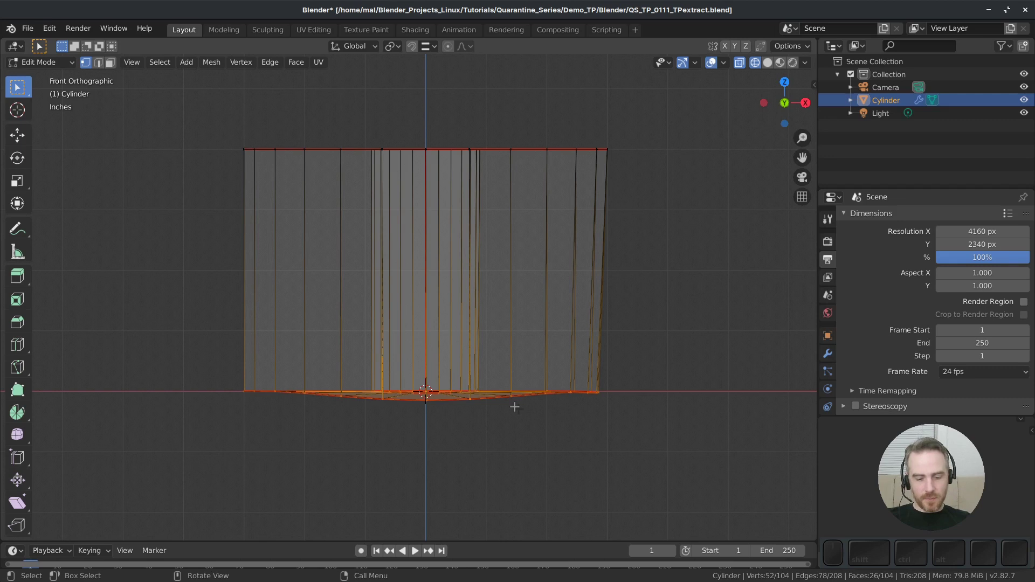
key(s)
key(z)
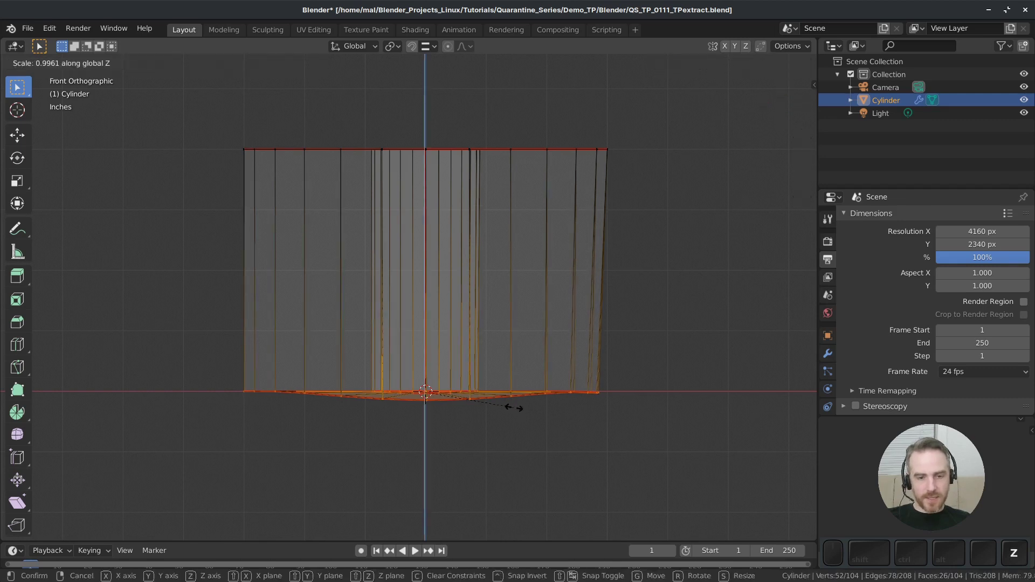
key(0)
key(Return)
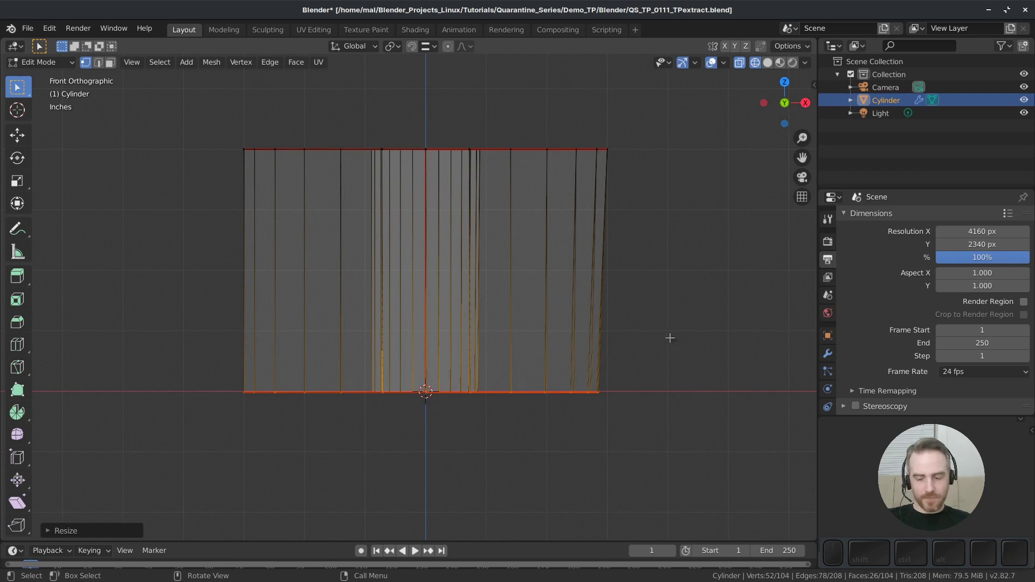
In camera view, move the top rim's right-hand vertex outward about 250 thou, locking global Z, with proportional size 0.08, to match the photographed roll
key(KP_0)
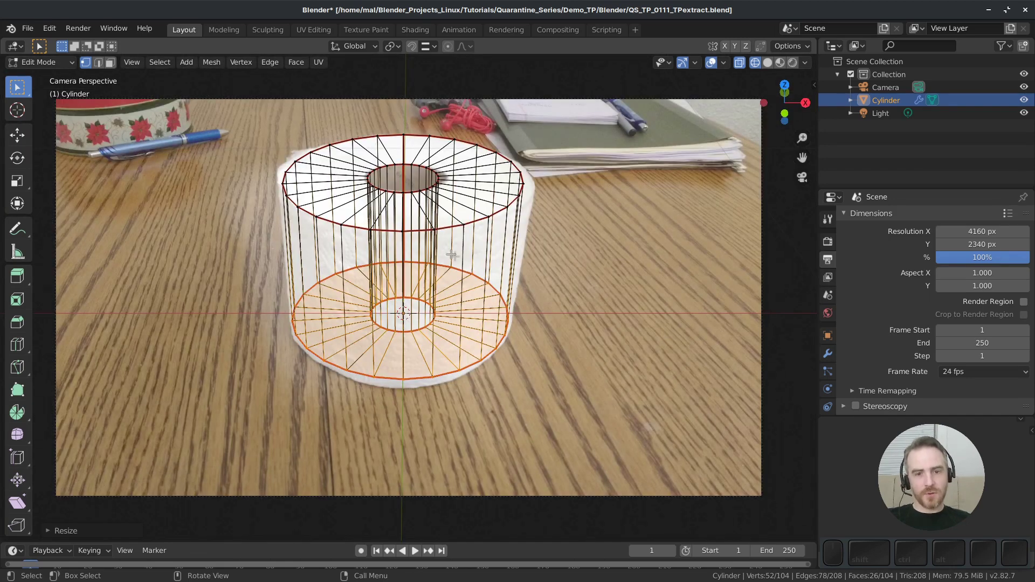
click(522, 184)
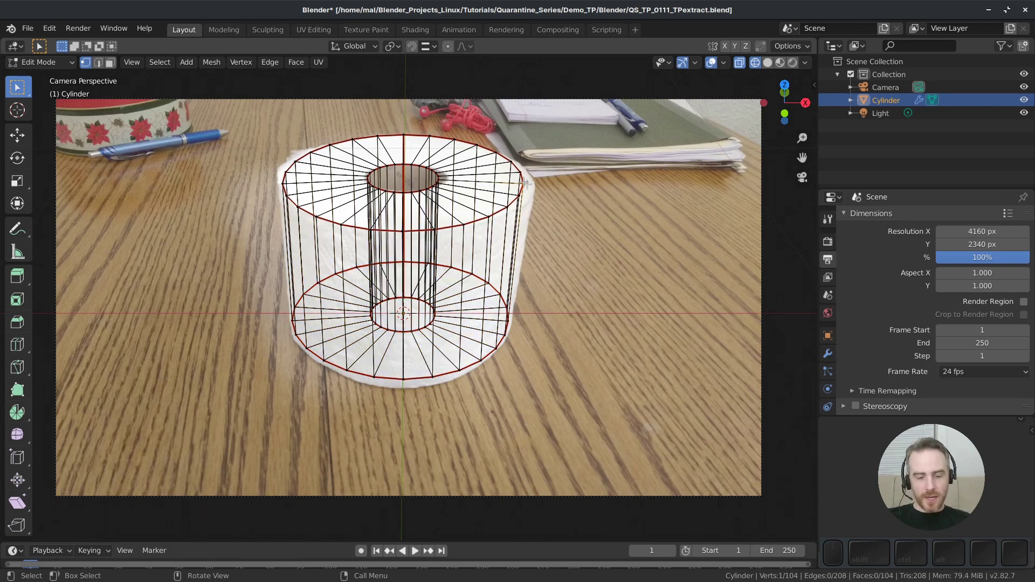
key(g)
right_click(537, 177)
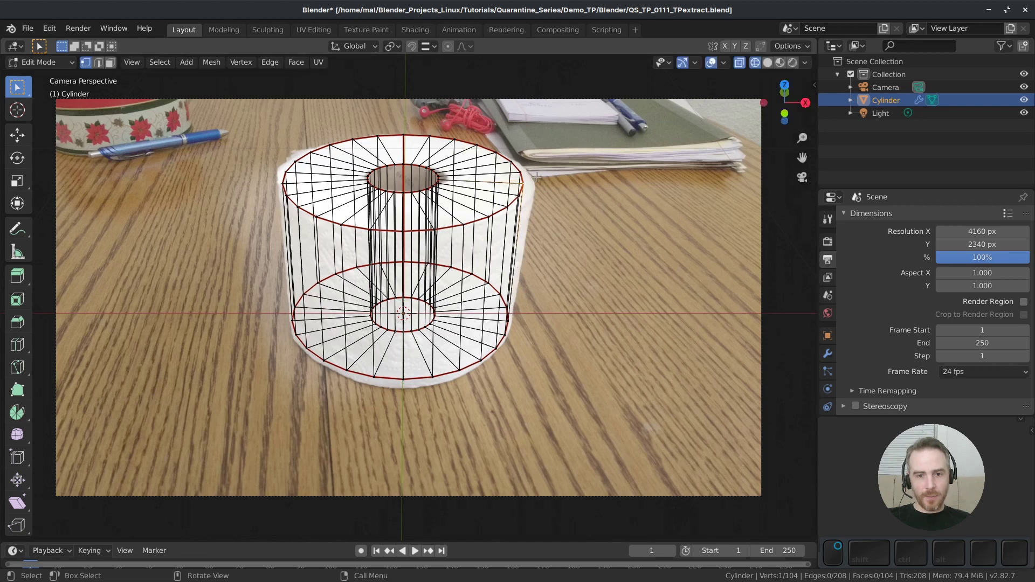
click(447, 46)
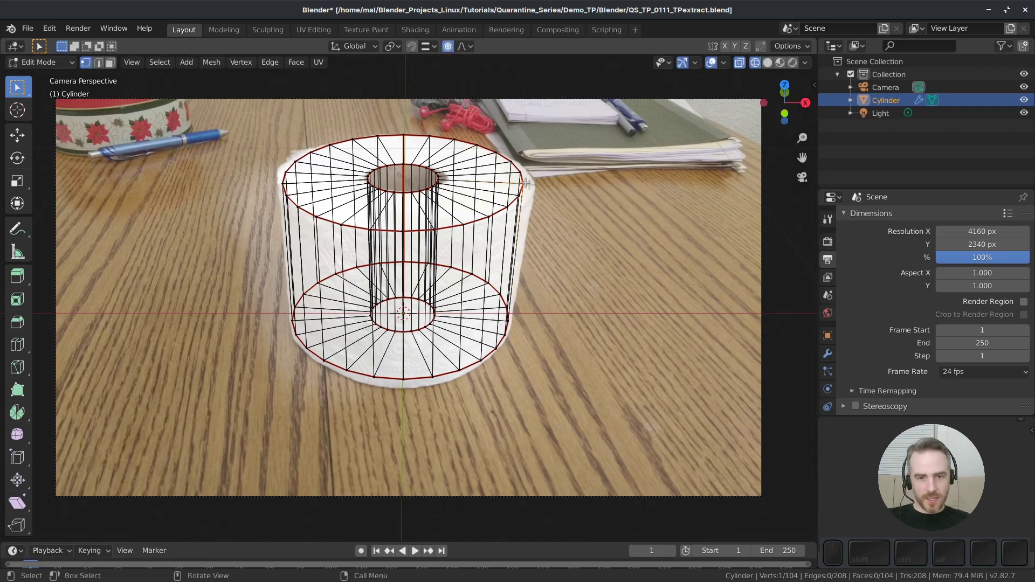
key(g)
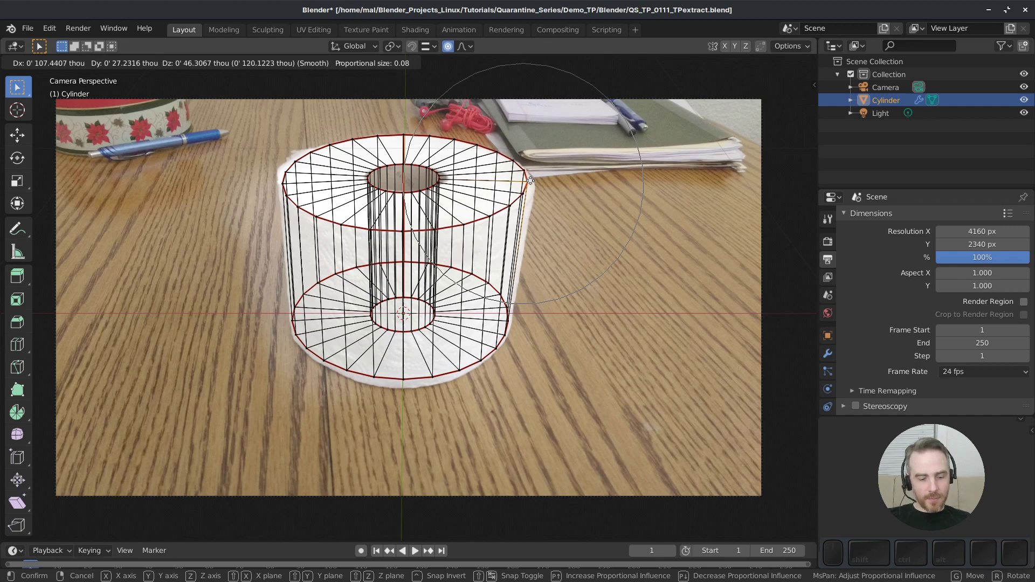
key(shift+z)
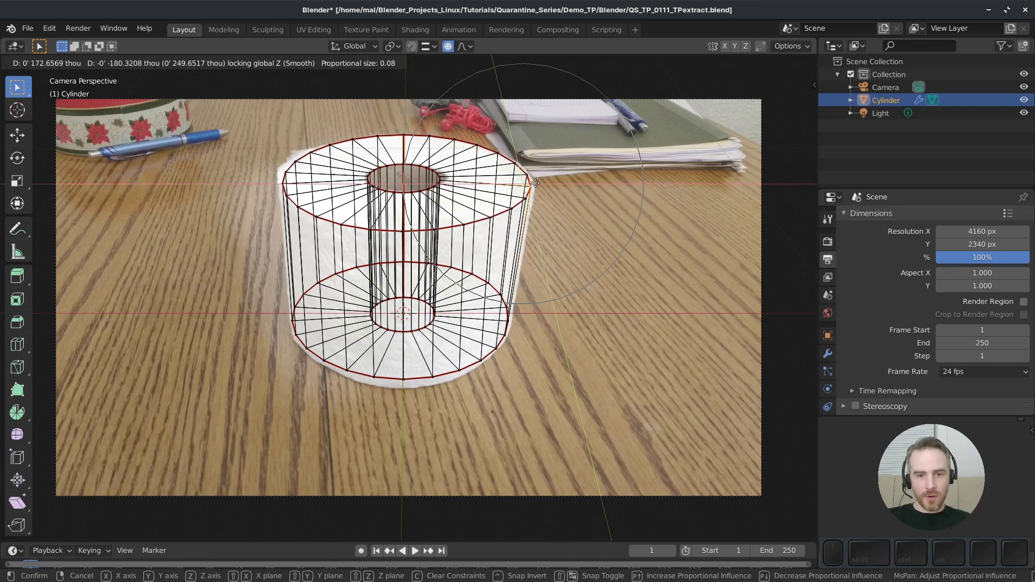
click(536, 182)
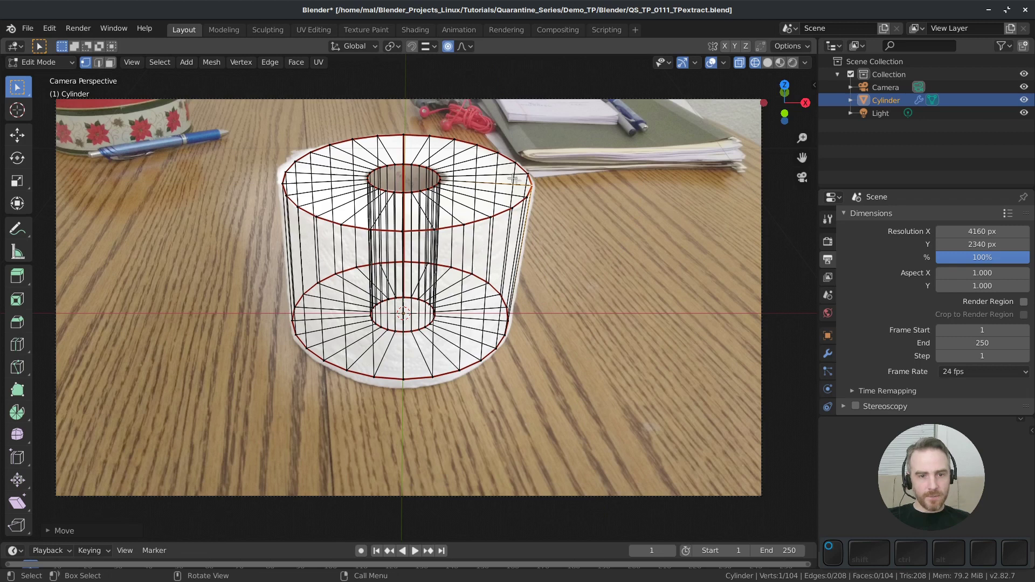
Hide the seam markings in the viewport overlays and frame the cylinder's top rim closely against the photo
click(723, 62)
click(790, 362)
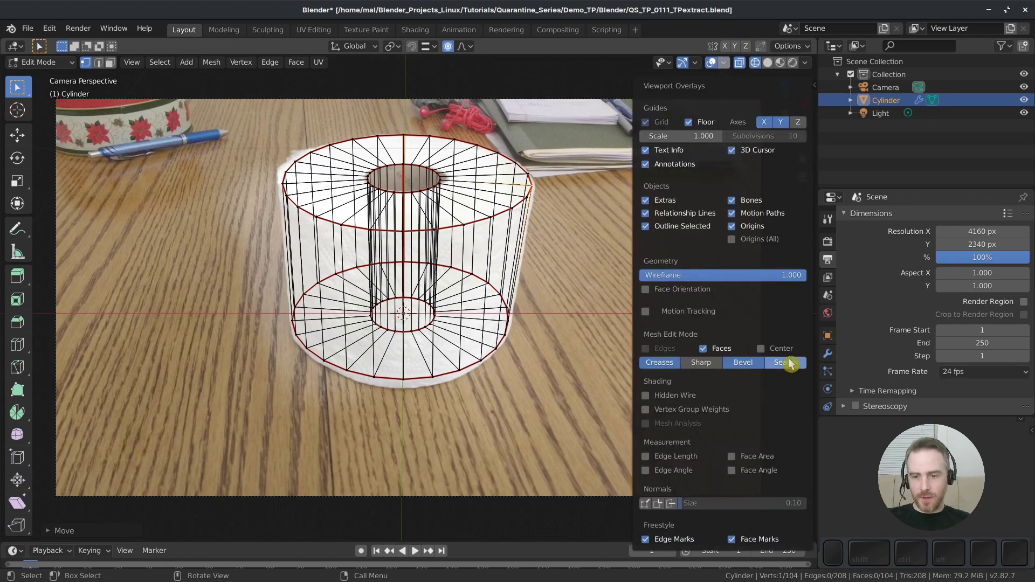
click(790, 363)
scroll(397, 188, up, 2)
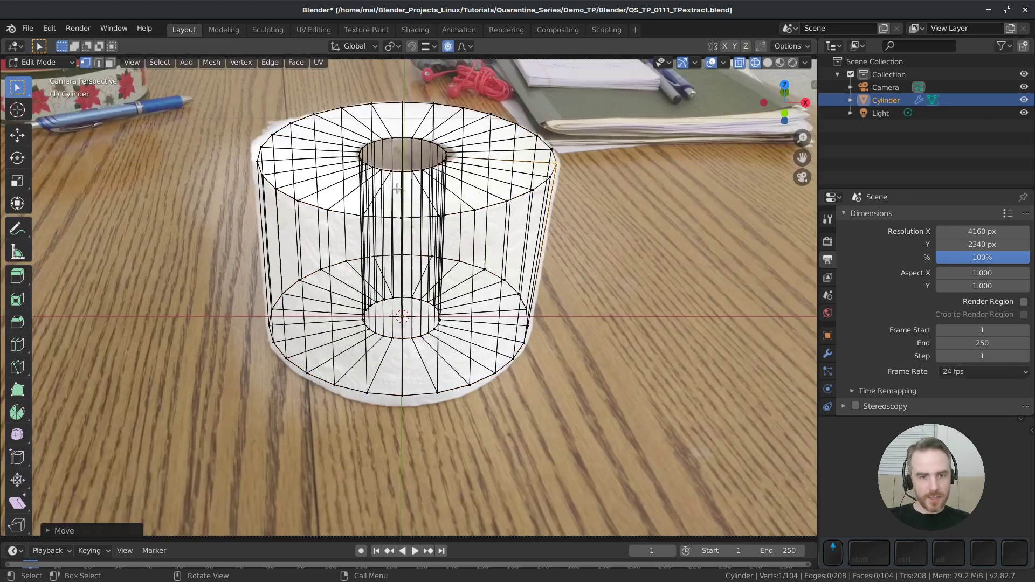
scroll(398, 188, up, 3)
mouse_move(423, 189)
shift+middle_down()
mouse_move(431, 302)
mouse_move(438, 193)
shift+middle_up()
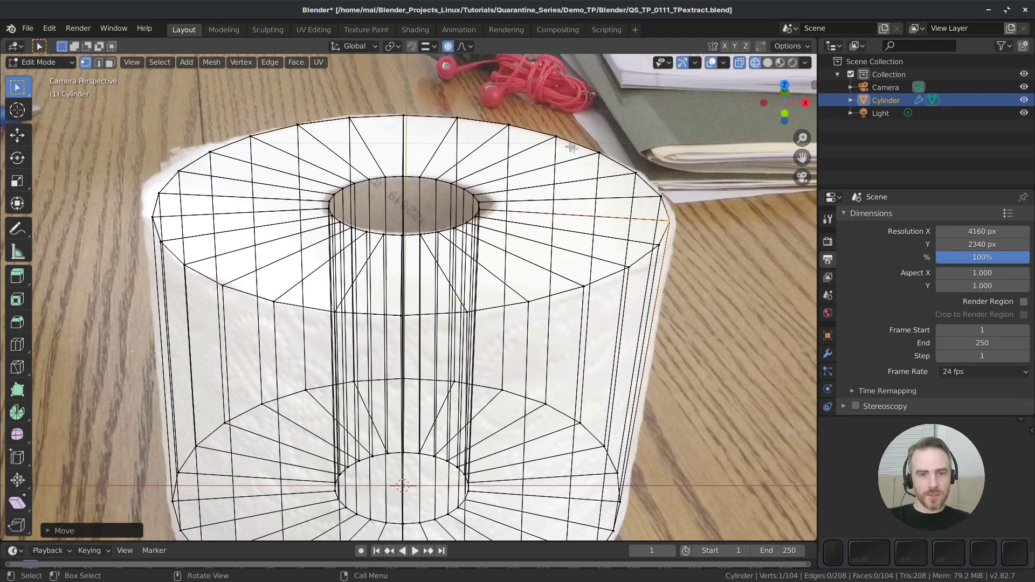
Undo the last few edits to the cylinder's top rims
key(ctrl+z)
key(ctrl+z)
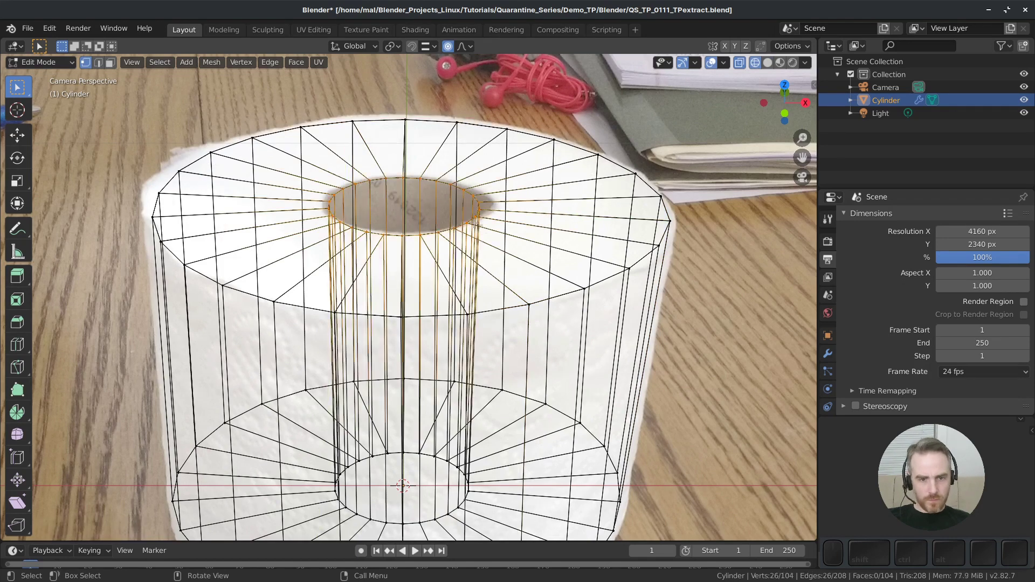
key(ctrl+z)
key(ctrl+z)
Move the bottom rim's front vertex about 275 thou to the photographed roll's edge, locking global Z, with proportional size 0.08
scroll(480, 240, down, 3)
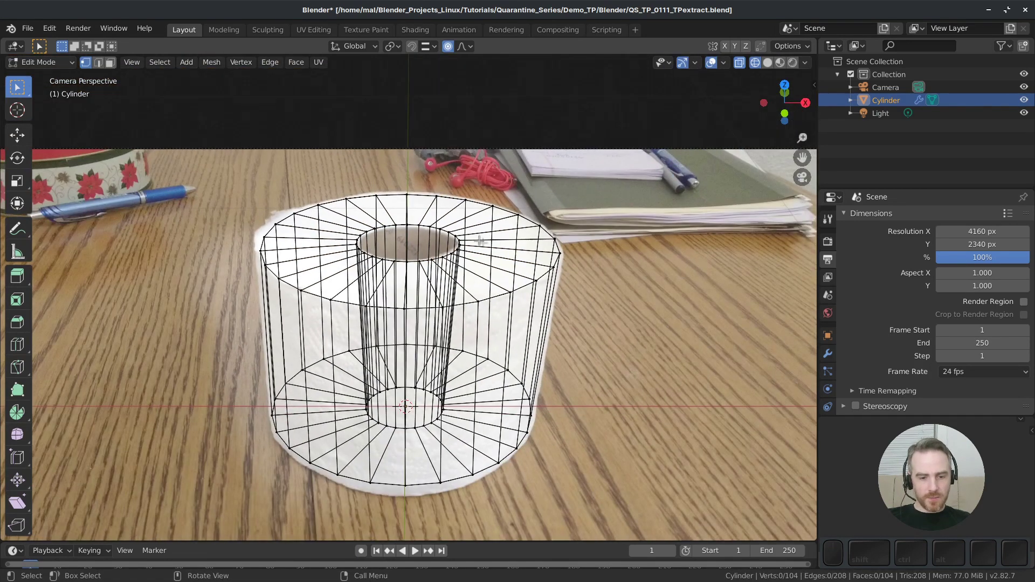
scroll(479, 240, down, 1)
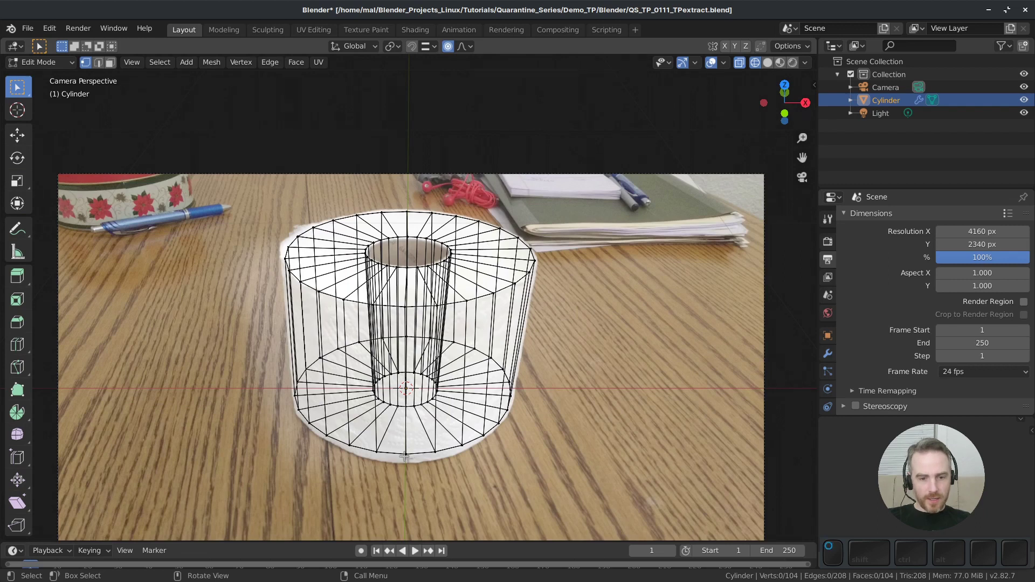
click(406, 455)
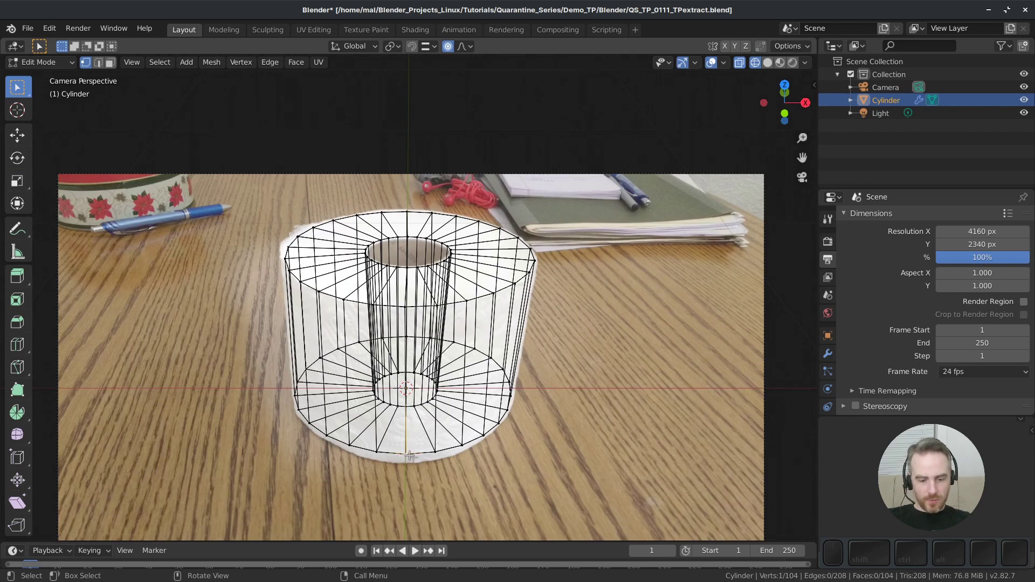
key(g)
key(shift+z)
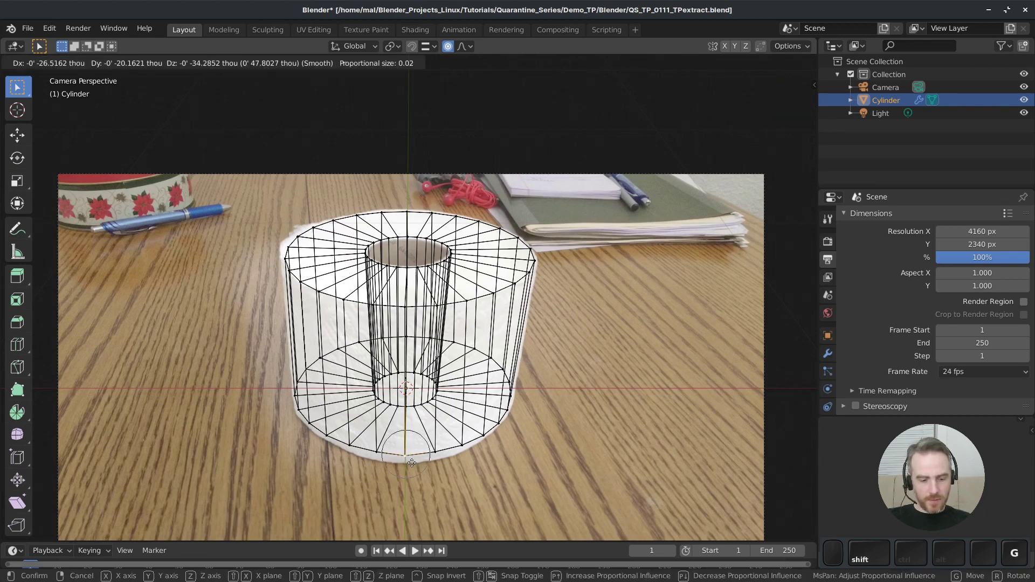
scroll(412, 464, down, 2)
scroll(412, 464, down, 5)
scroll(413, 466, down, 5)
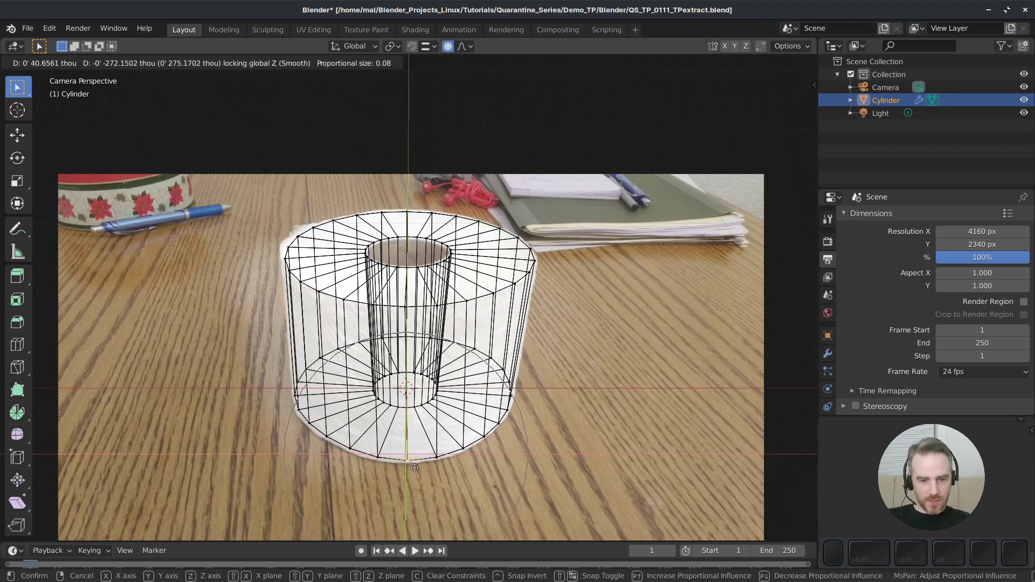
click(415, 467)
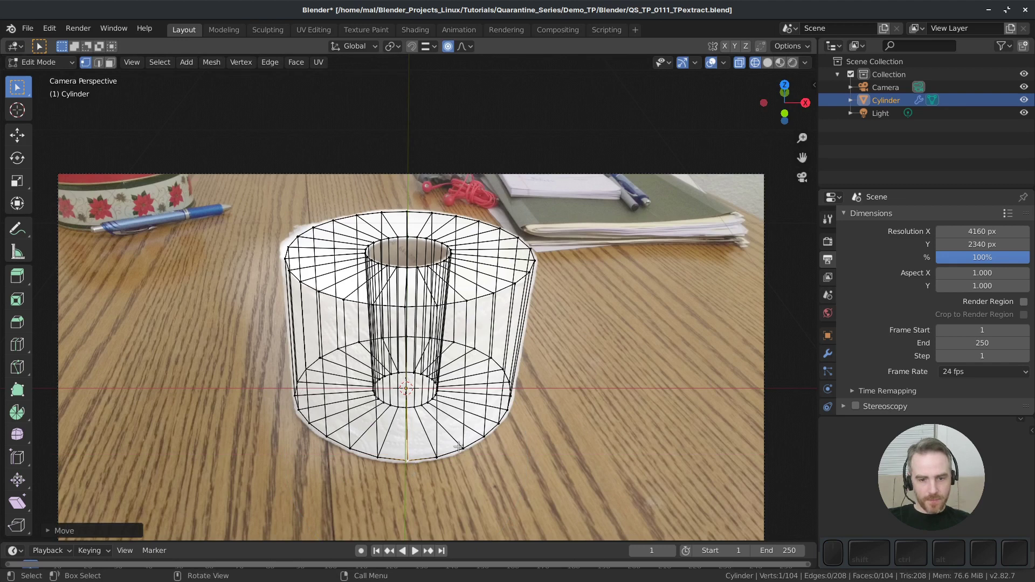
scroll(470, 229, up, 2)
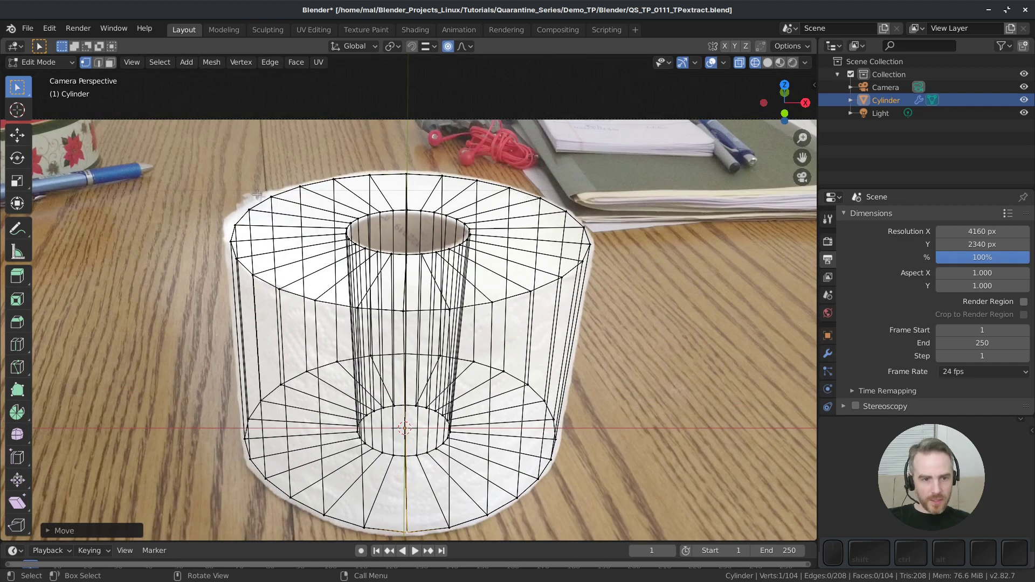
scroll(222, 423, down, 2)
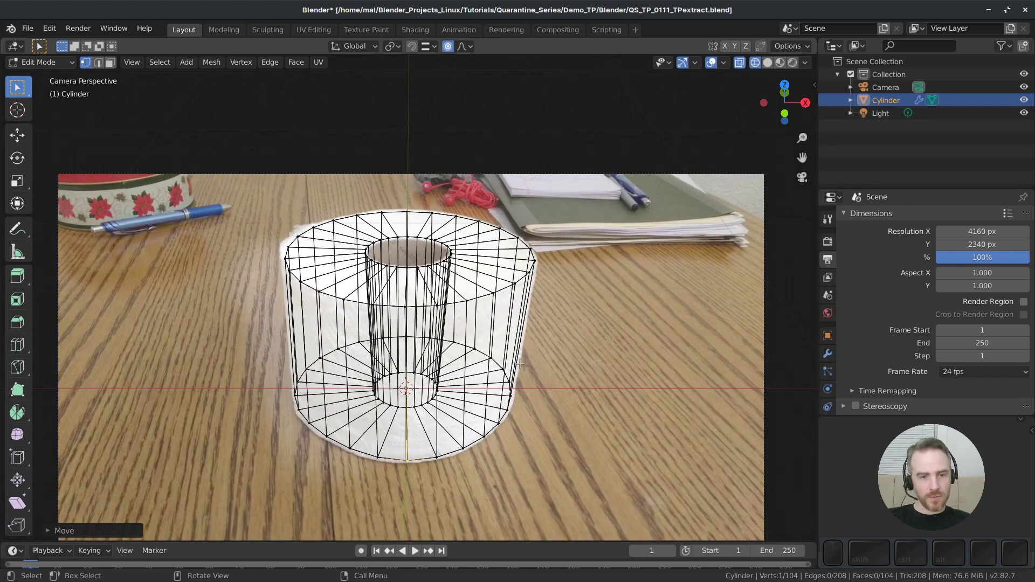
In front view, flatten all the cylinder's top vertices by scaling them to 0 along global Z, and return to camera view
key(KP_1)
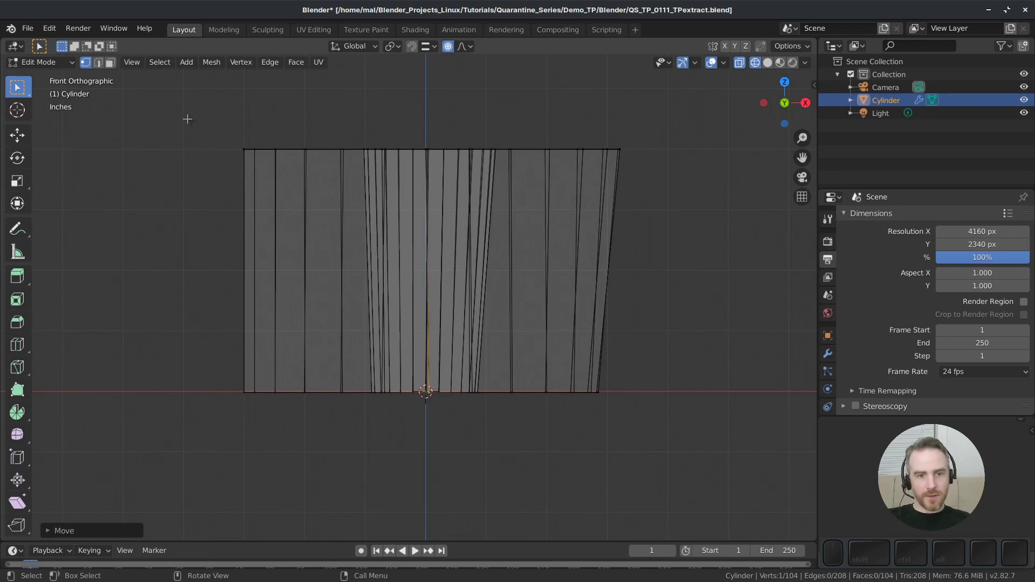
drag(186, 118, 706, 192)
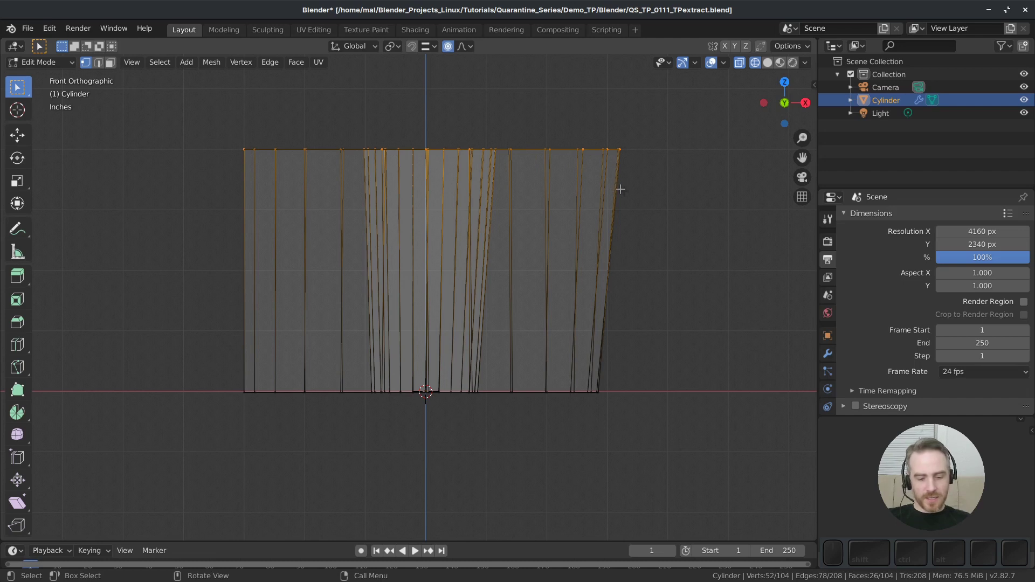
key(s)
key(z)
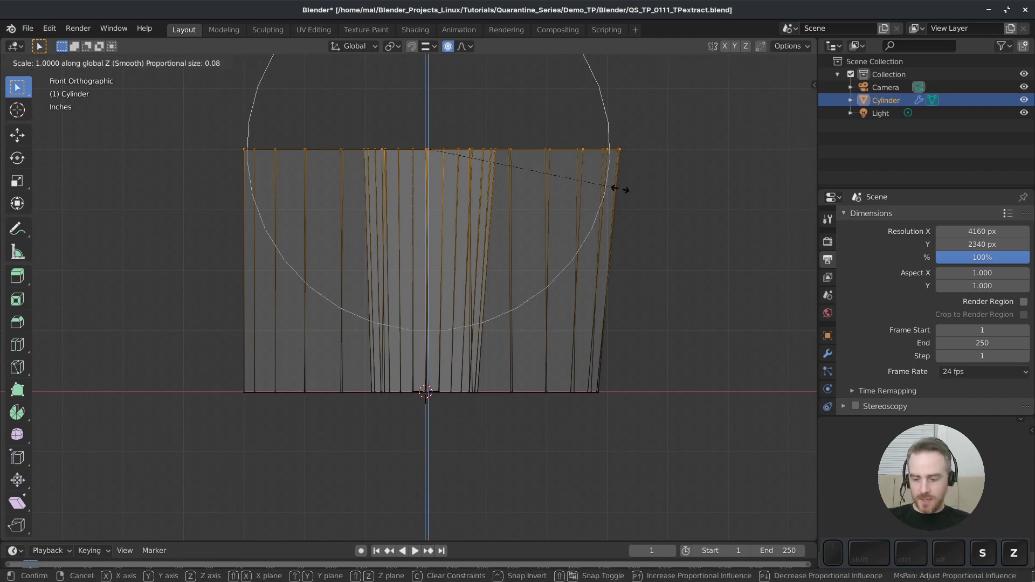
key(KP_Enter)
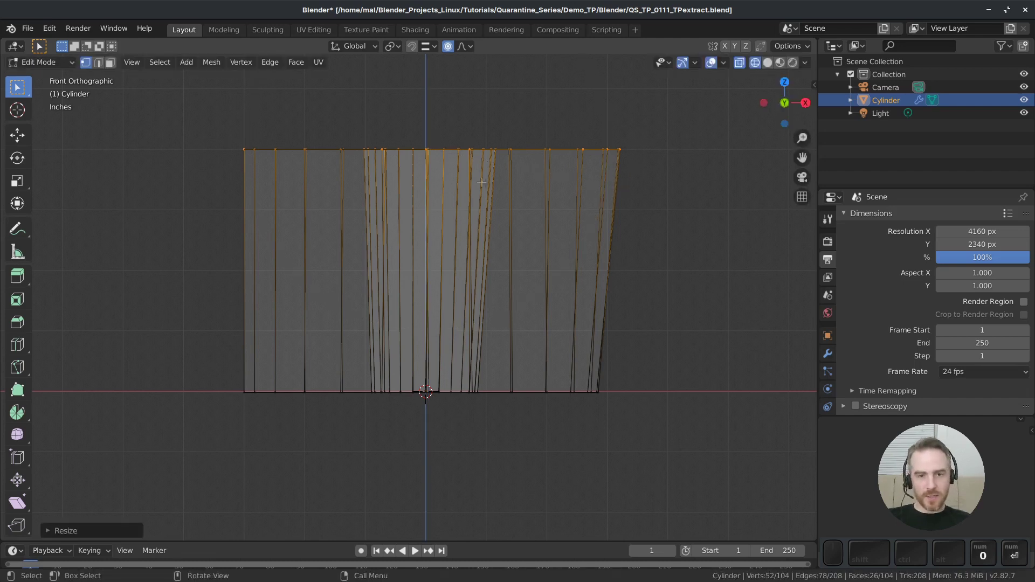
key(KP_0)
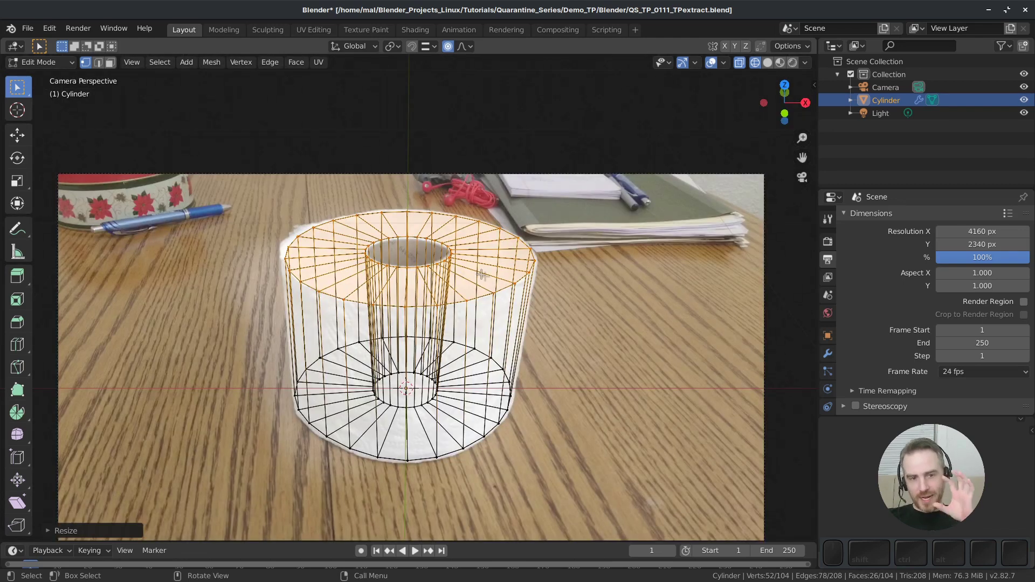
Switch to the UV Editing workspace, fit the texture image with the sidebar hidden, and show the 3D overlays through the camera
click(313, 30)
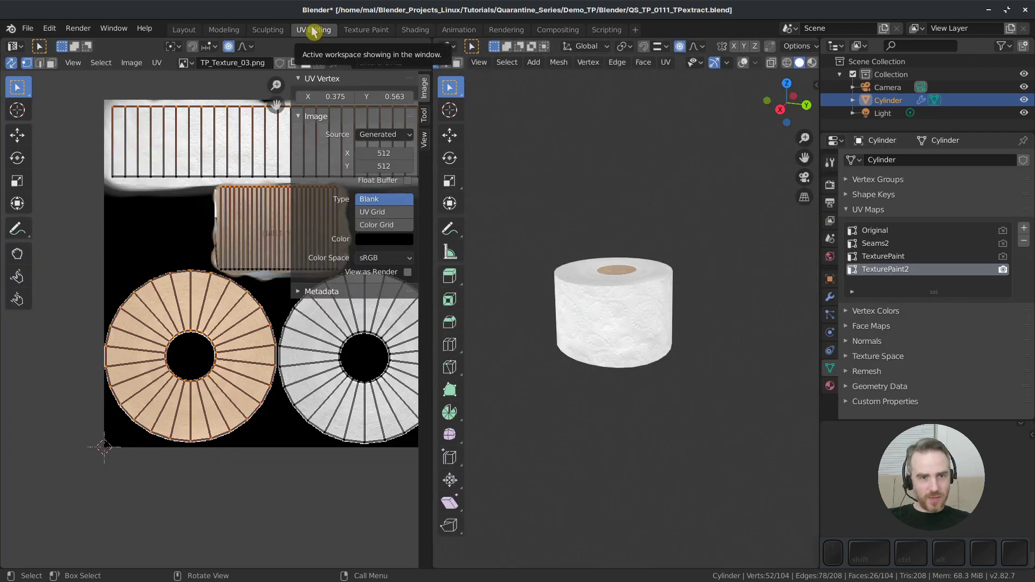
key(n)
key(Home)
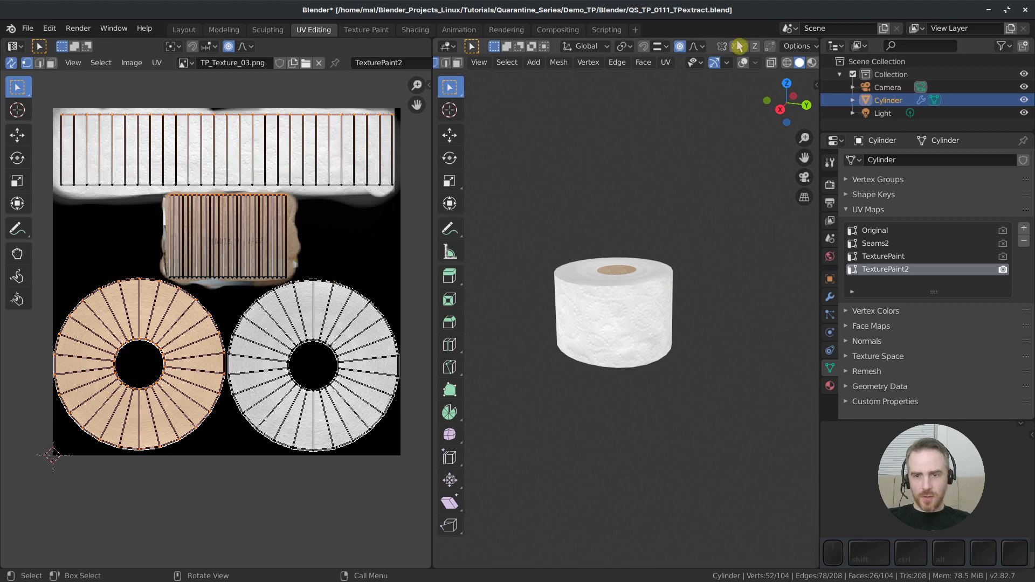
click(742, 62)
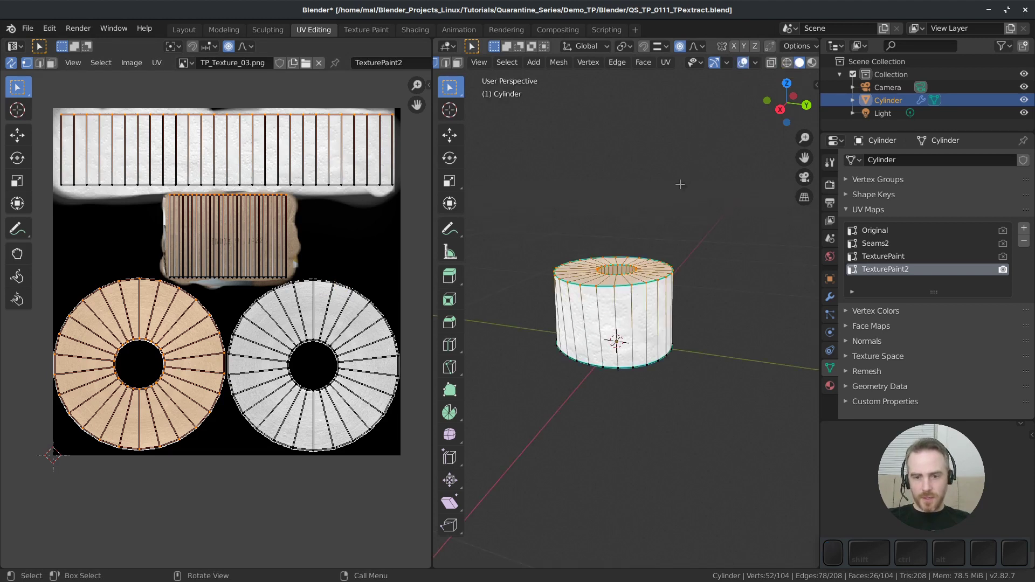
key(KP_0)
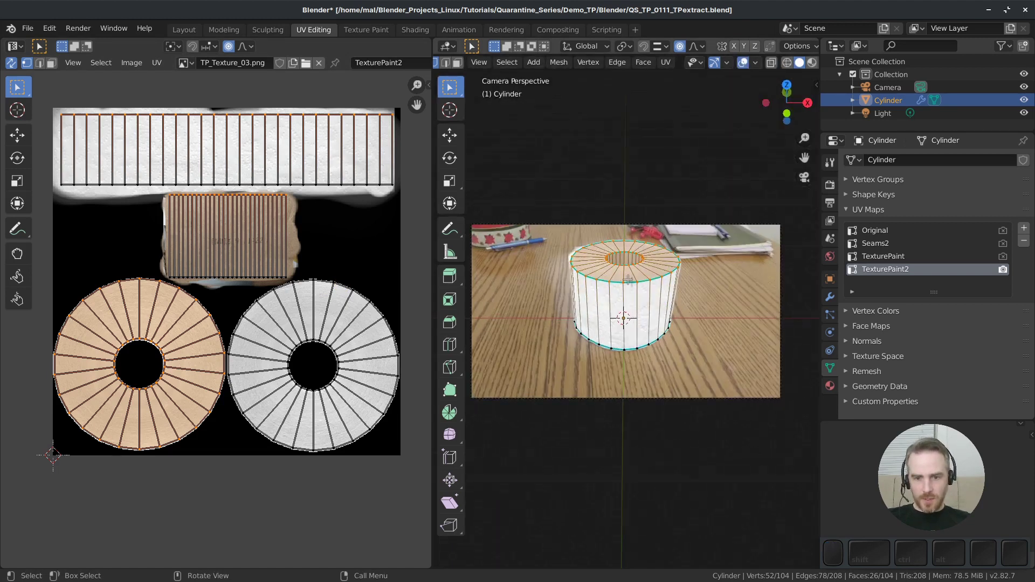
key(Home)
click(552, 235)
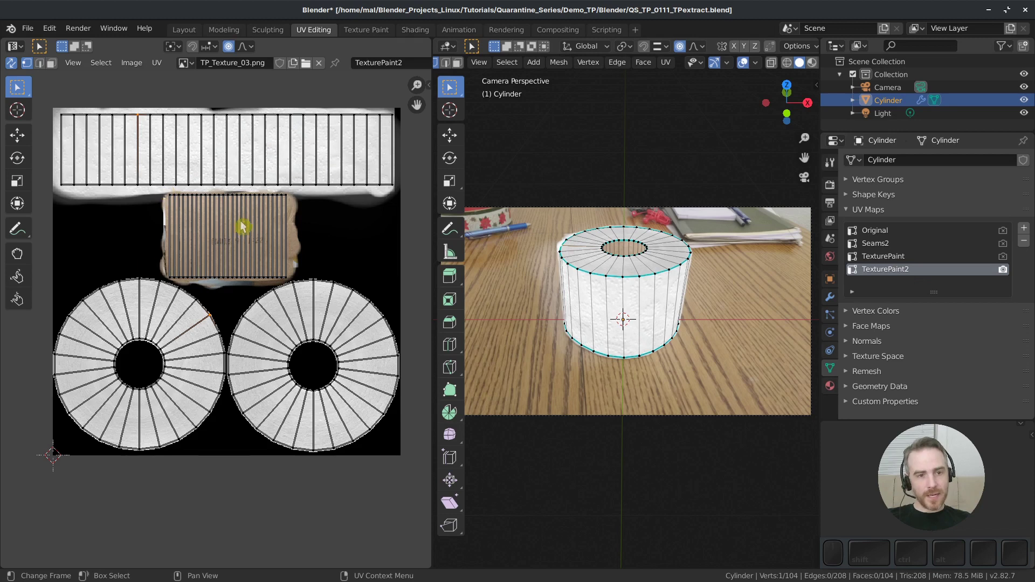
Compare the TexturePaint and TexturePaint2 UV layouts and delete the TexturePaint, Seams2 and Original UV maps, keeping only TexturePaint2
click(886, 258)
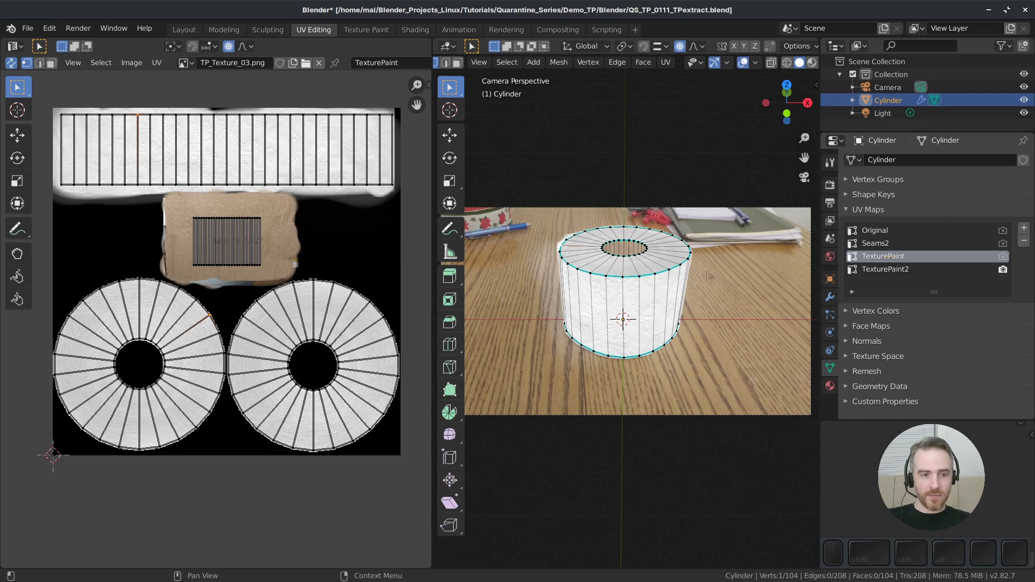
click(896, 272)
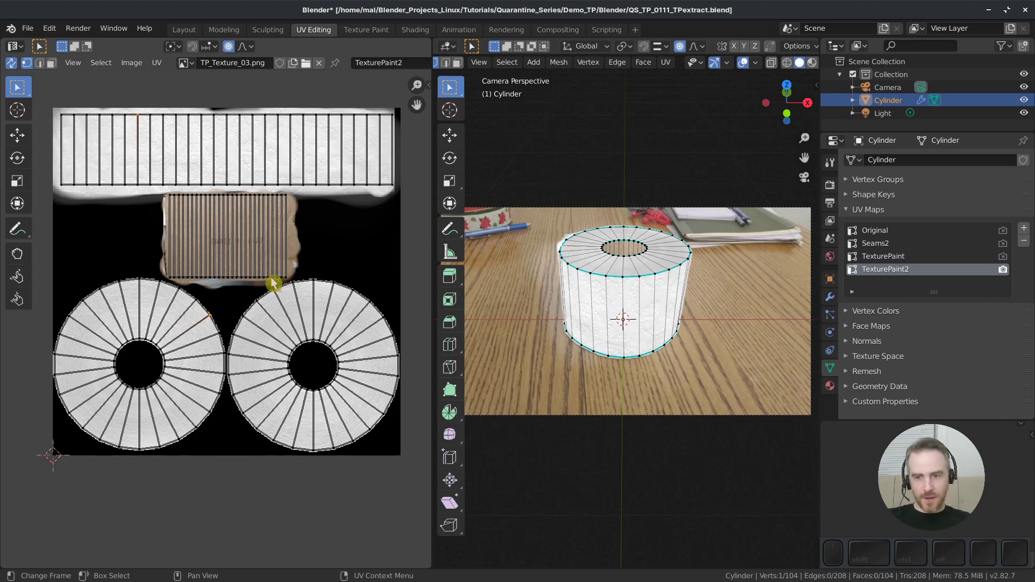
click(894, 256)
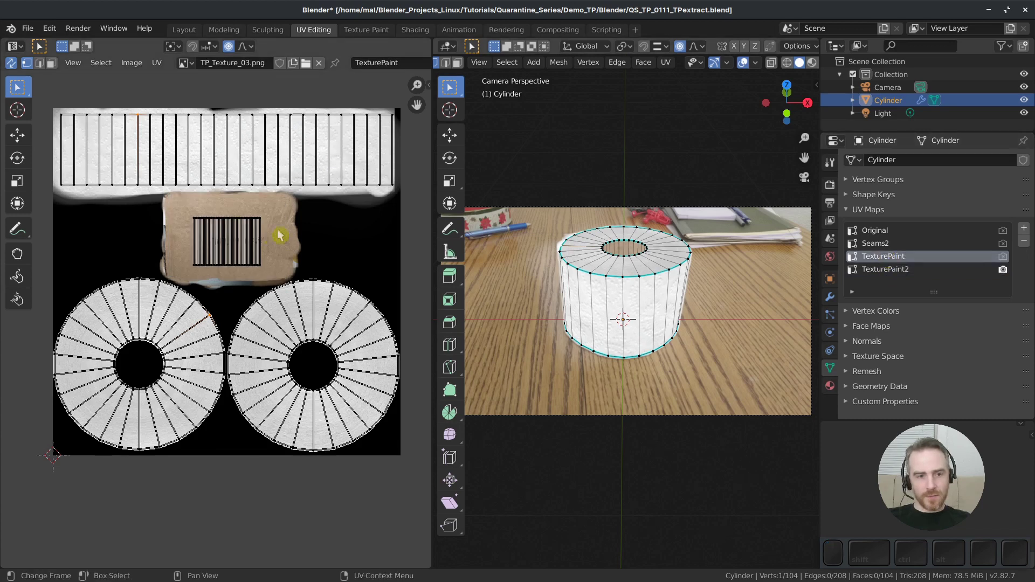
click(1023, 240)
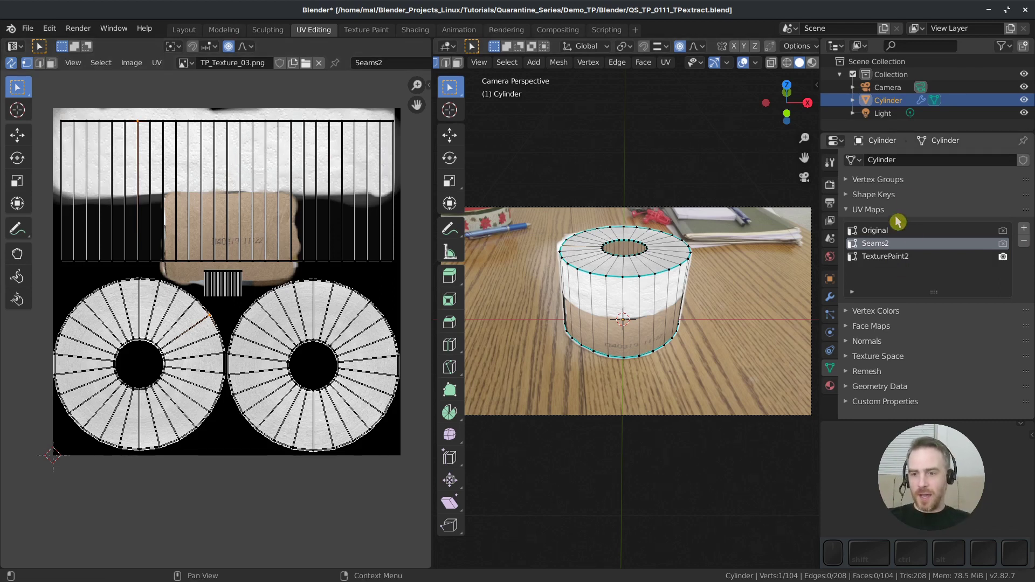
click(1024, 242)
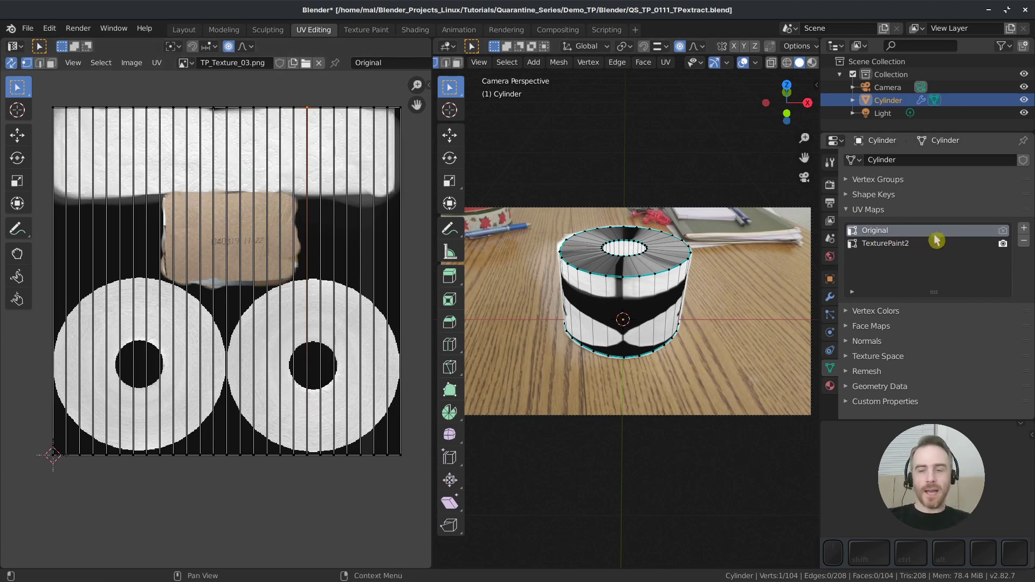
click(1024, 245)
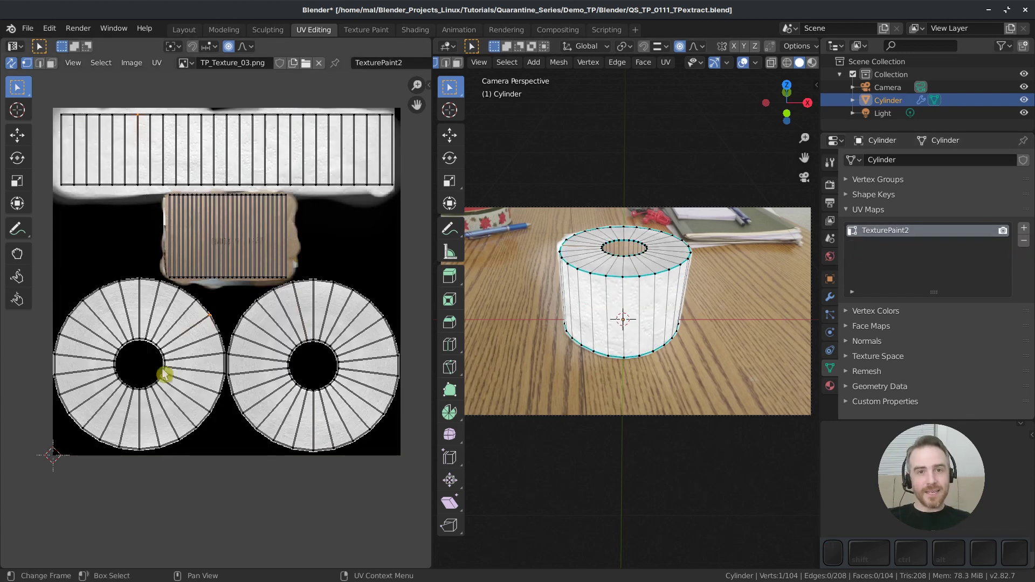
Rename the cylinder's remaining UV map as Flat and add a second UV map named Flat_bk
double_click(884, 231)
text(Flat)
key(Return)
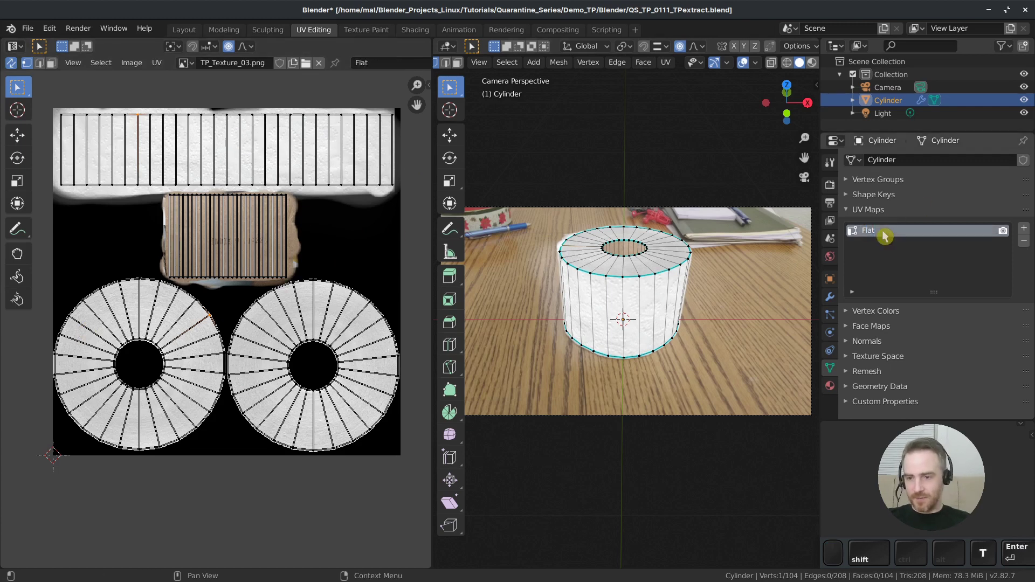
click(1024, 228)
double_click(878, 243)
text(Flat_)
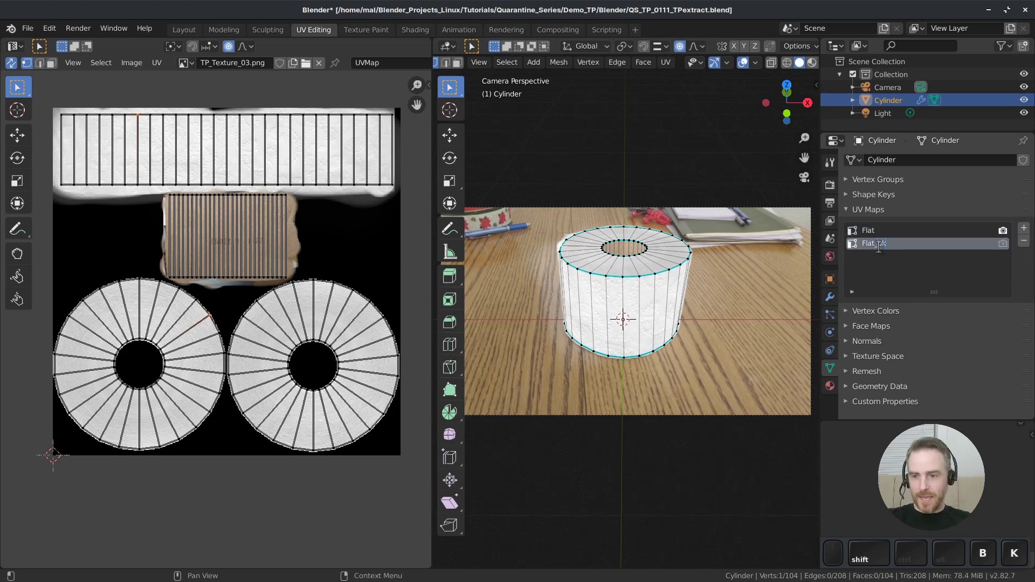
text(bk)
key(Return)
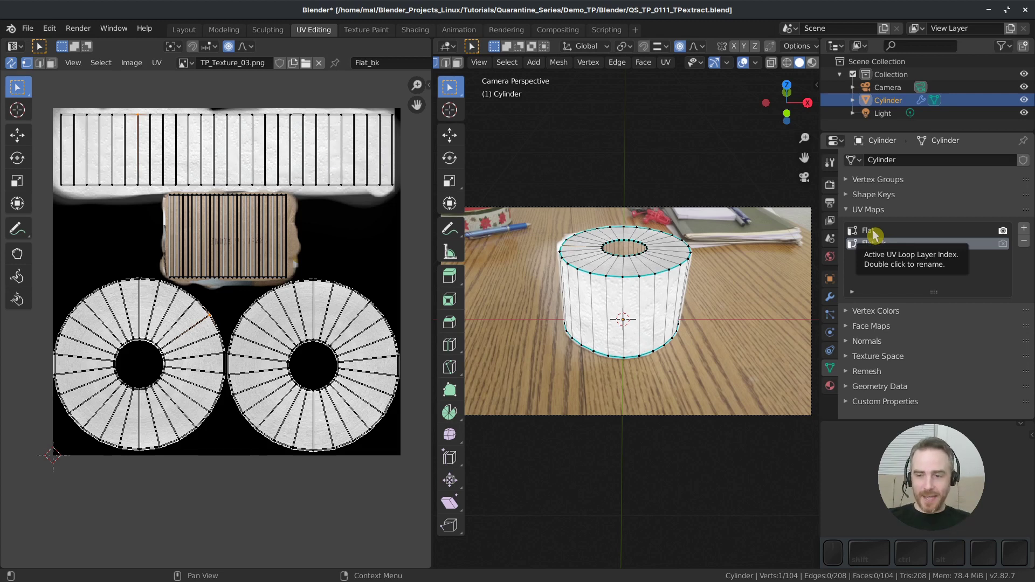
Add a third UV map to the cylinder and name it Projection
click(1023, 228)
double_click(874, 256)
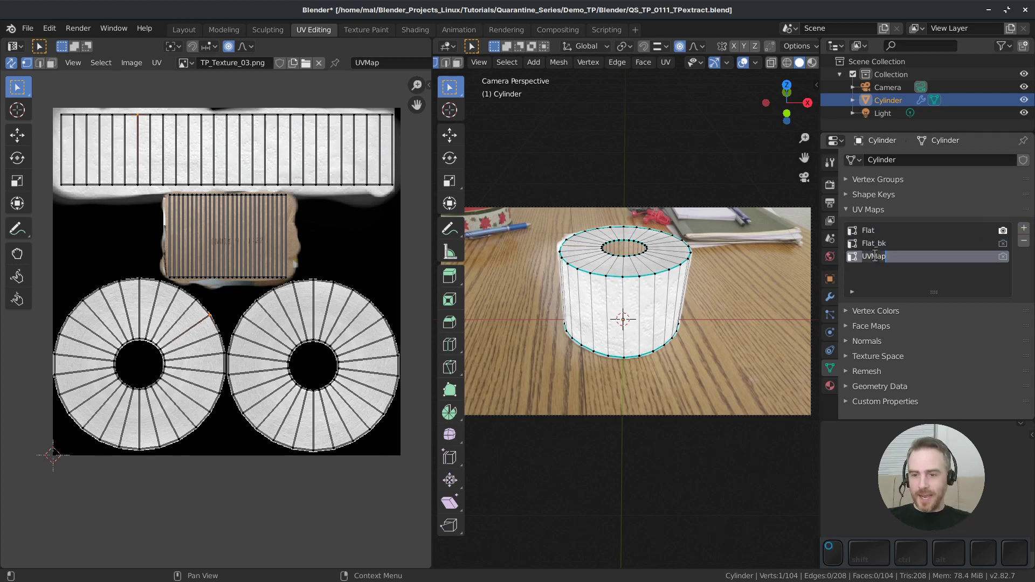
text(Proje)
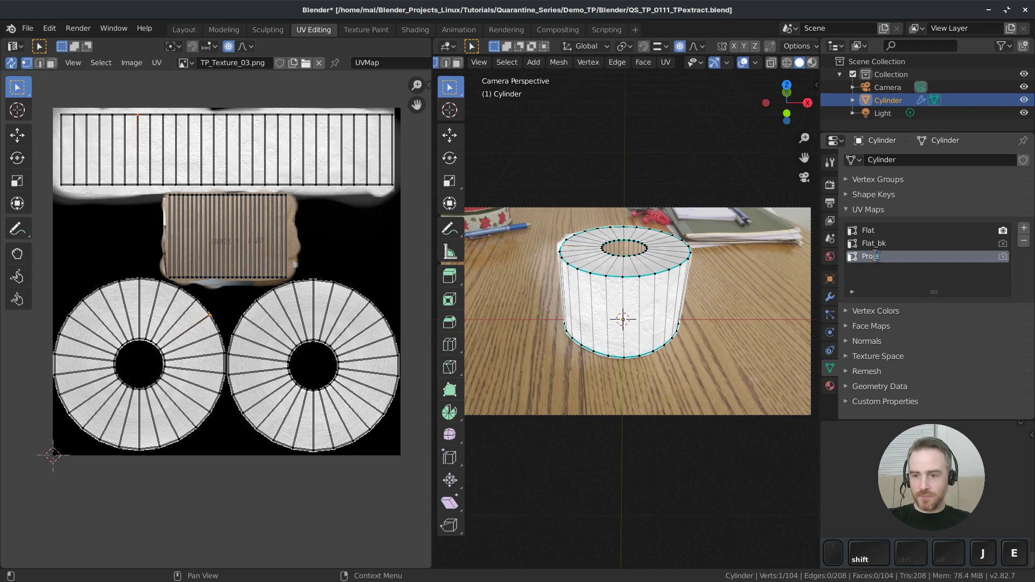
text(ction)
key(Return)
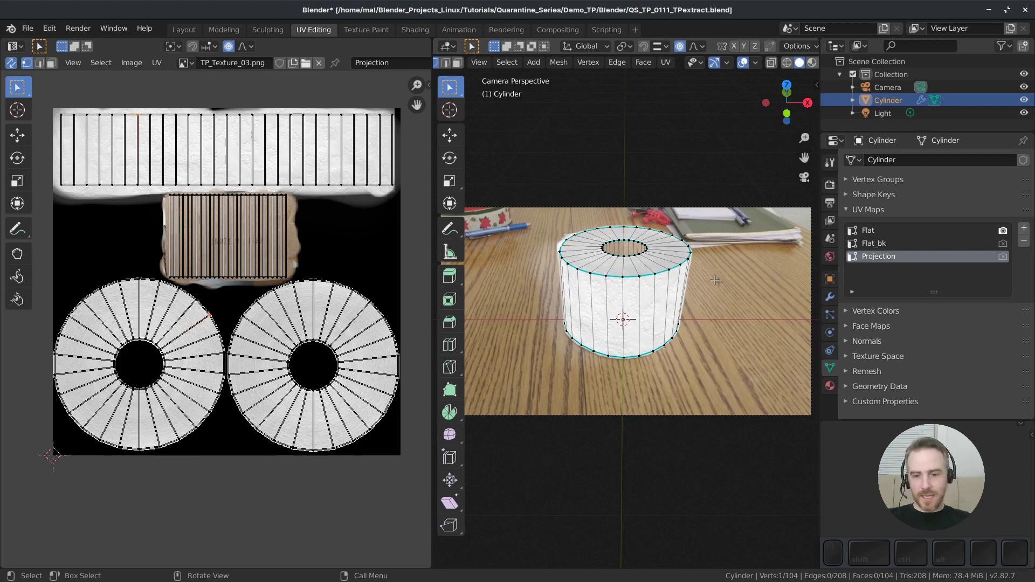
Unwrap the whole cylinder into the Projection map with Project From View through the camera, and hide the 3D overlays
key(a)
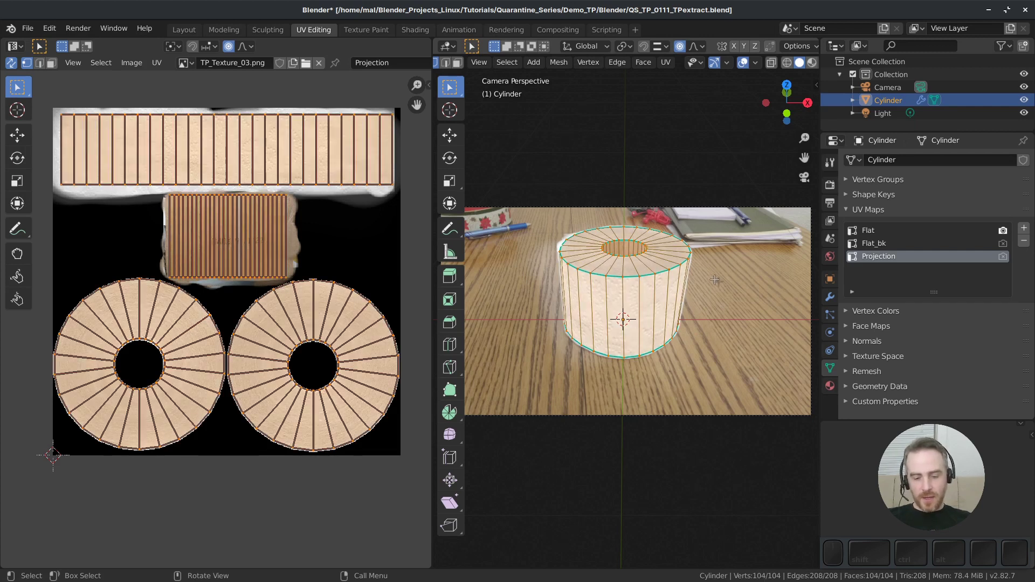
key(u)
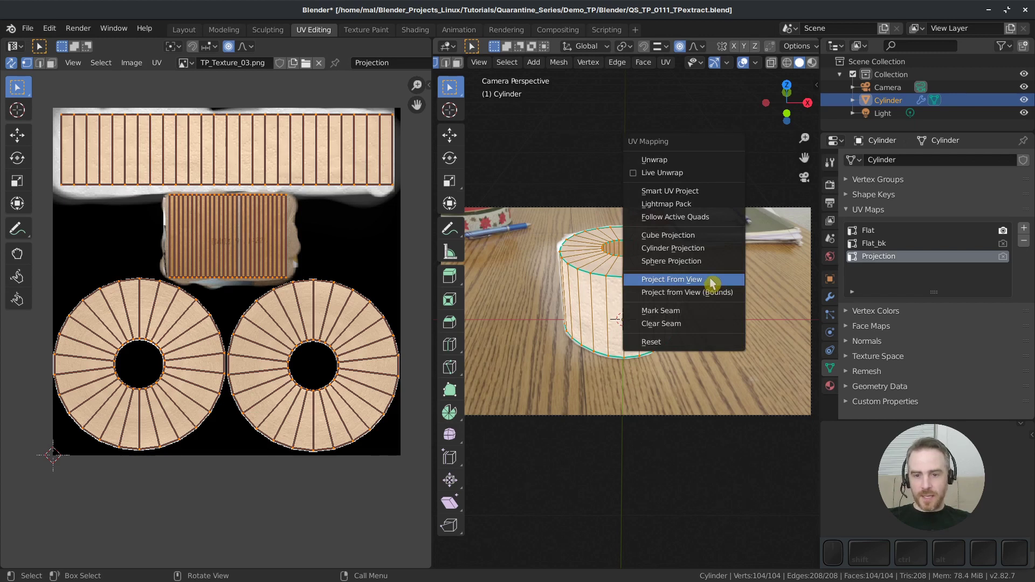
click(713, 282)
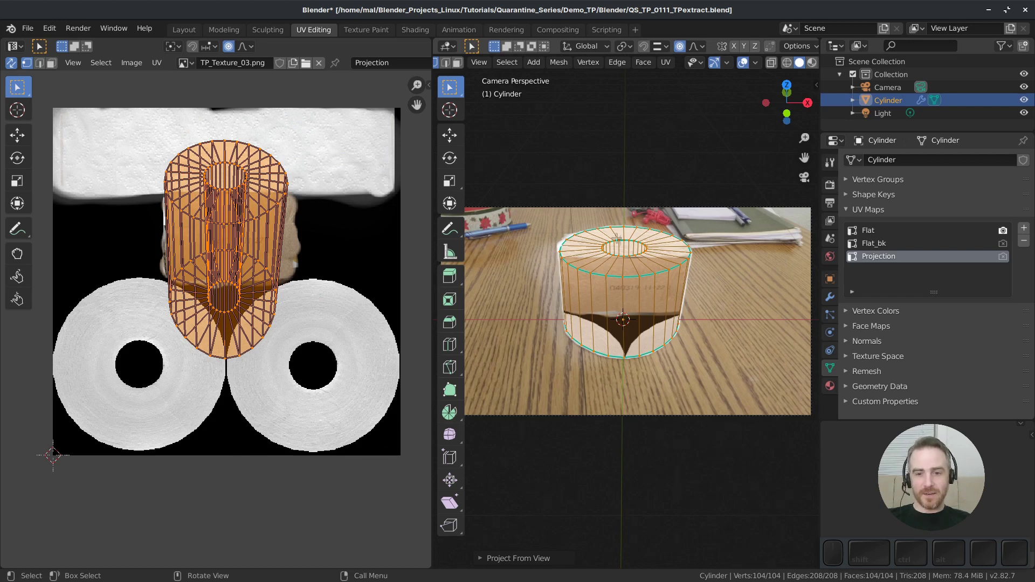
click(742, 63)
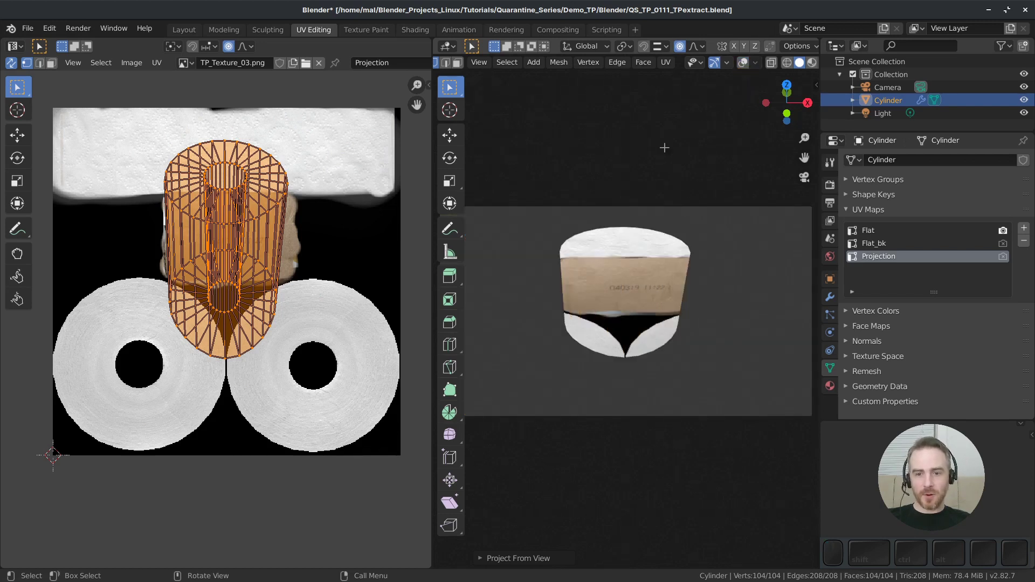
Try shifting the projected UVs across the TP_Texture_03.png image
key(g)
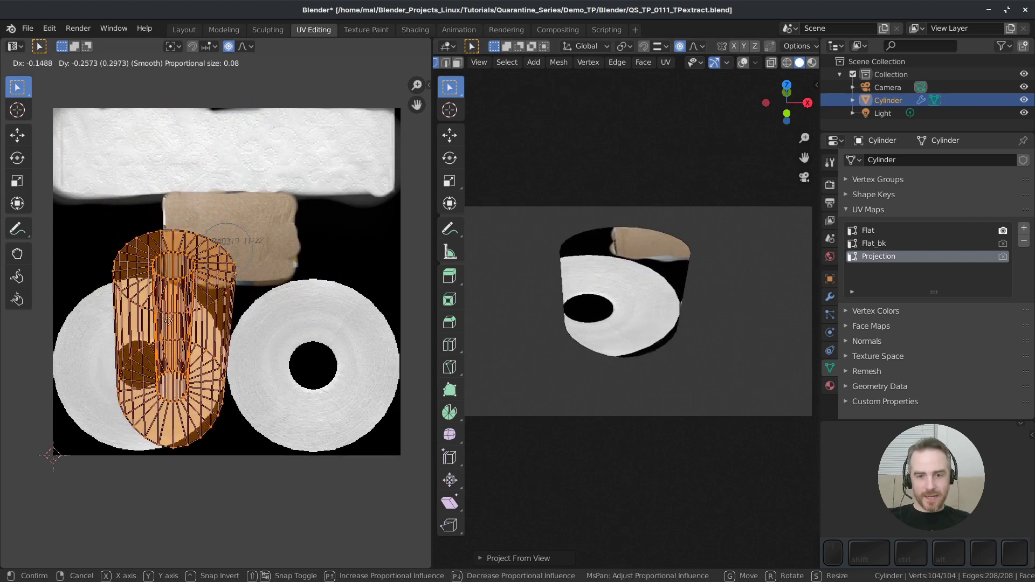
click(199, 242)
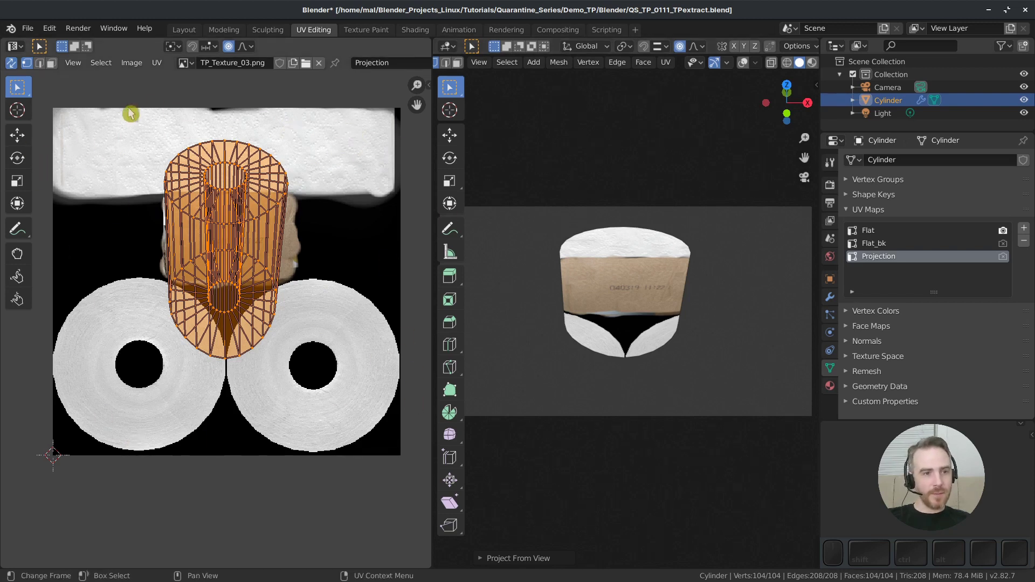
Show TP_Photo.jpg behind the projected UVs in the UV editor, with the whole roll in view
click(186, 63)
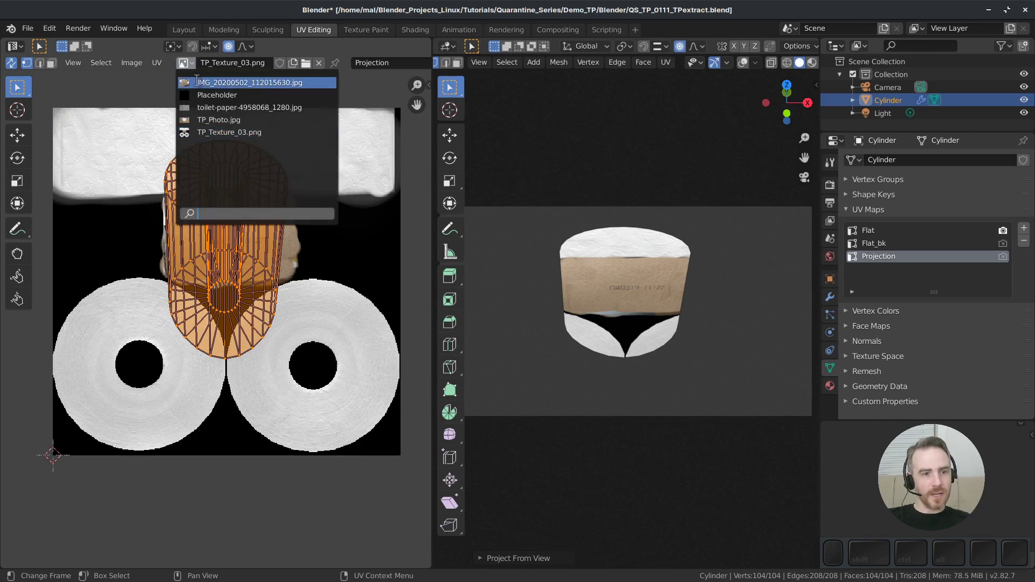
click(214, 121)
scroll(324, 323, down, 4)
scroll(285, 331, down, 4)
scroll(283, 334, up, 2)
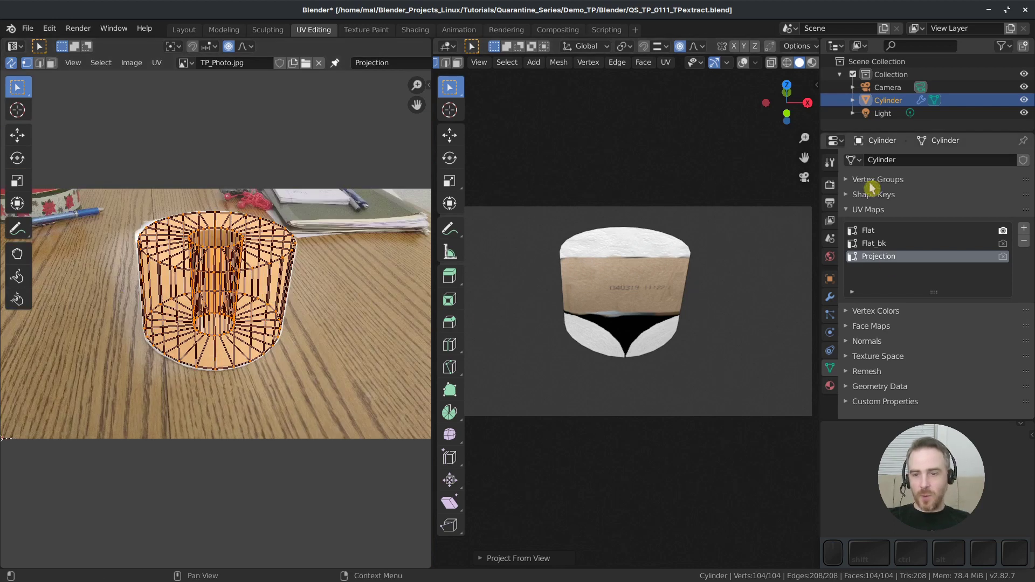
Check the projection with the overlays shown, hide them again, and set Mat_TP_01's Base Color image to TP_Photo.jpg
click(738, 62)
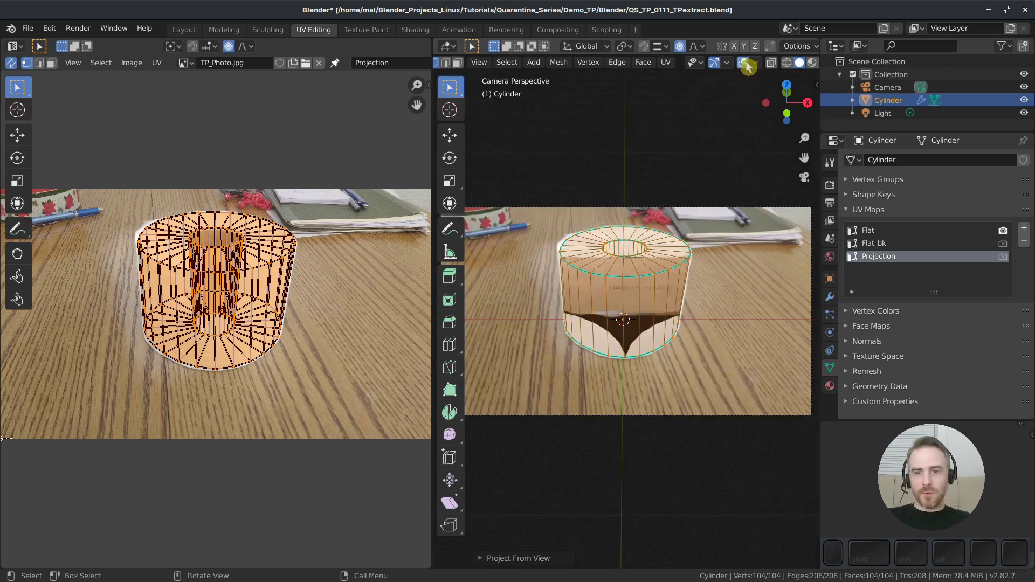
key(shift+alt+z)
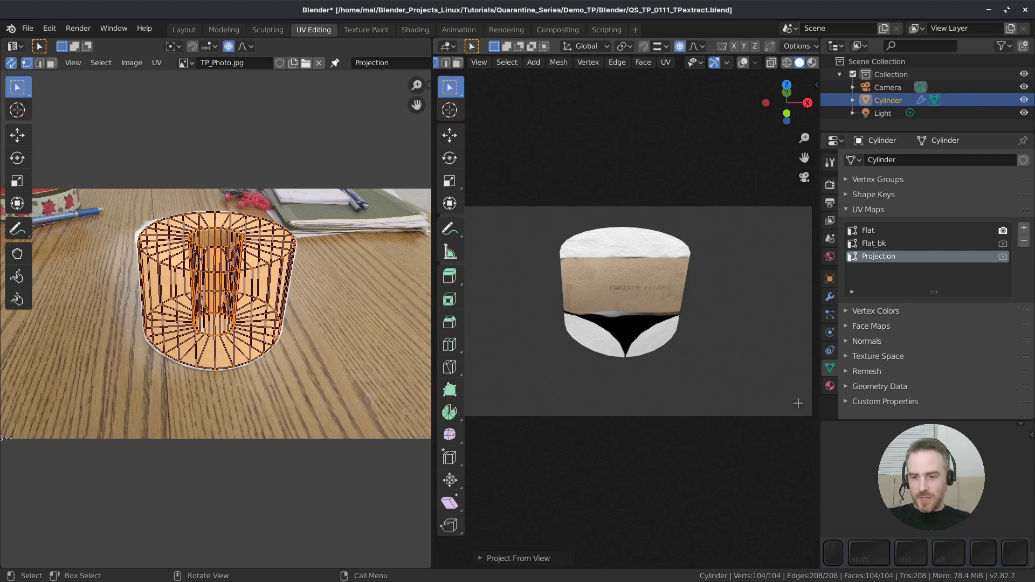
click(830, 387)
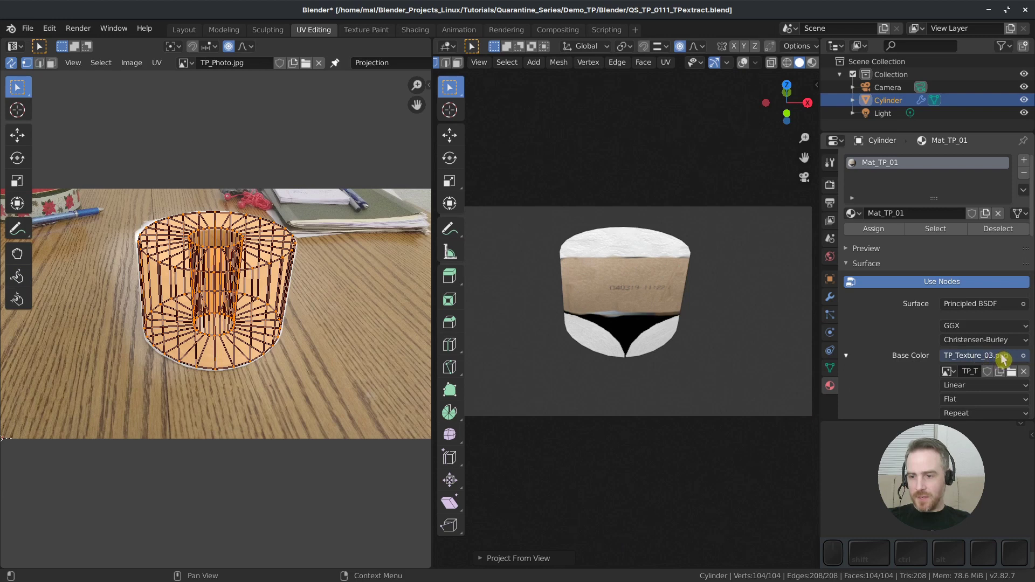
click(947, 371)
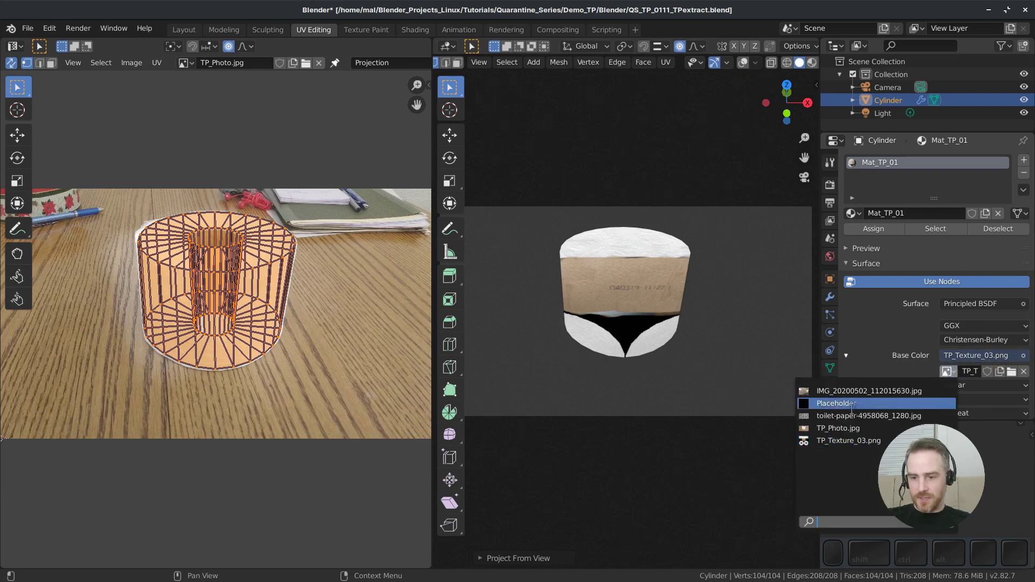
click(828, 427)
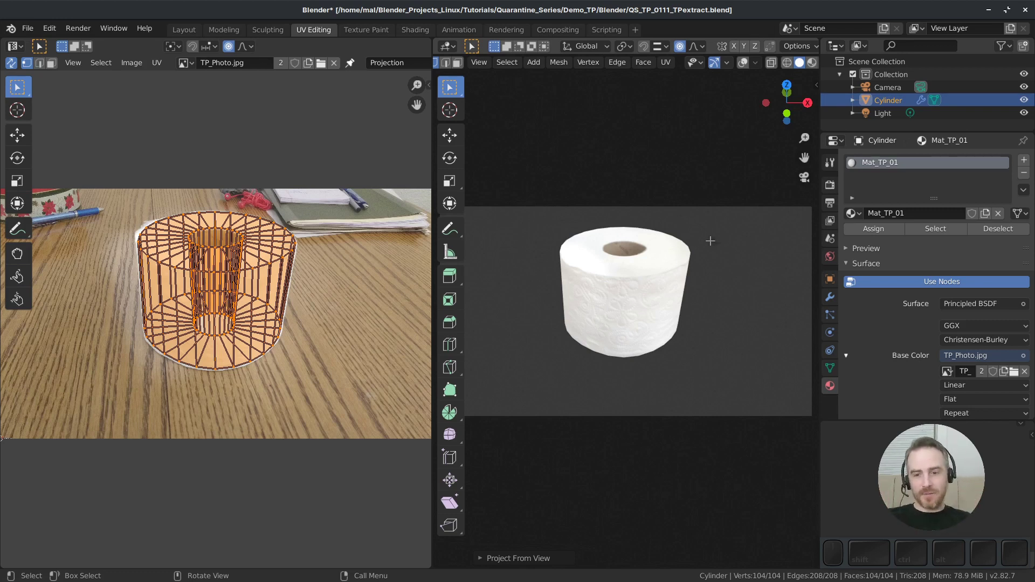
Examine the projected photo on the roll from several angles outside the camera view and against its UV layout
middle_drag(720, 253, 743, 253)
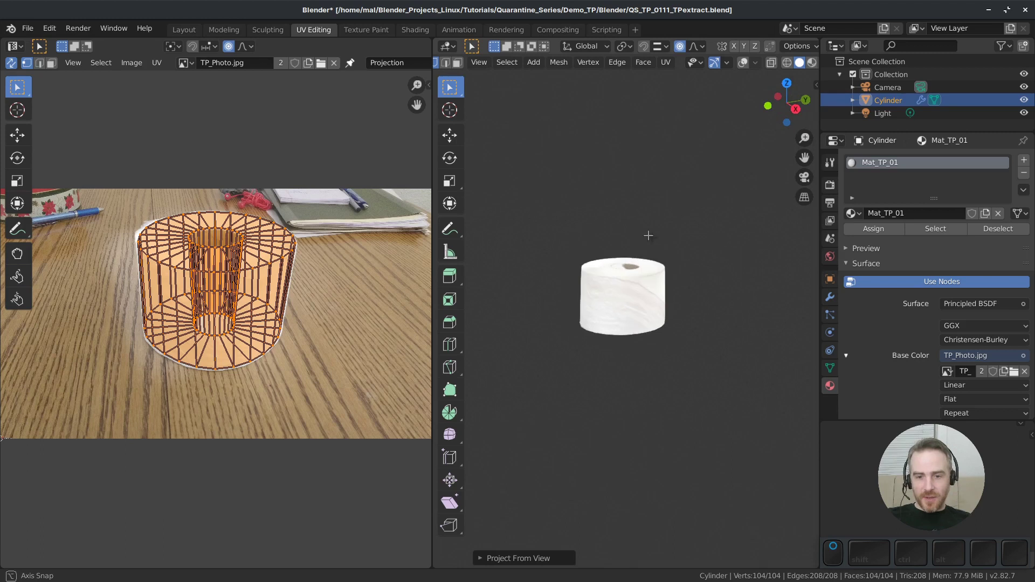
middle_drag(621, 233, 695, 265)
scroll(266, 259, up, 2)
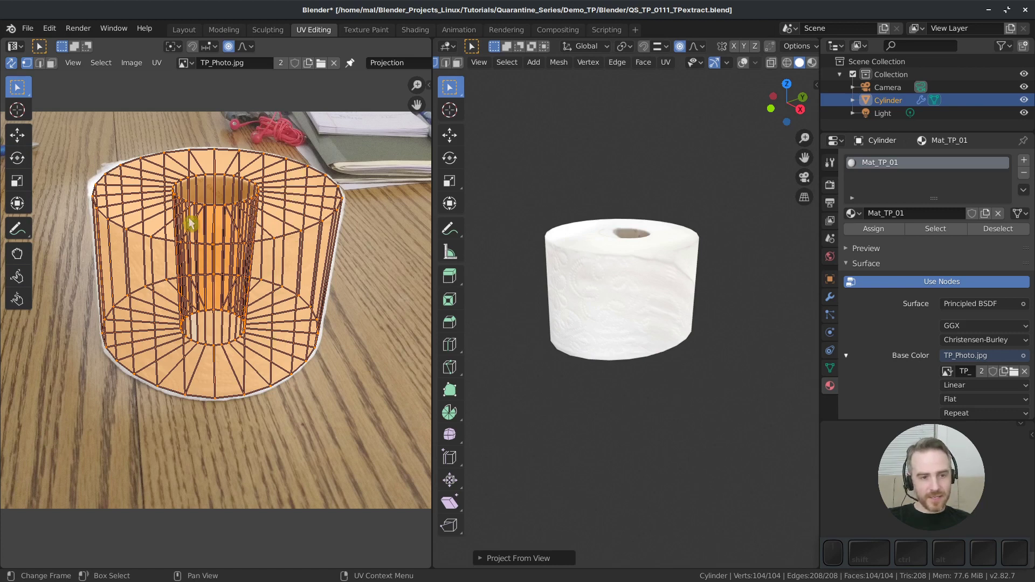
mouse_move(671, 237)
middle_down()
mouse_move(674, 286)
mouse_move(673, 269)
mouse_move(504, 194)
mouse_move(593, 242)
mouse_move(673, 269)
mouse_move(681, 306)
mouse_move(689, 268)
mouse_move(636, 245)
mouse_move(665, 241)
middle_up()
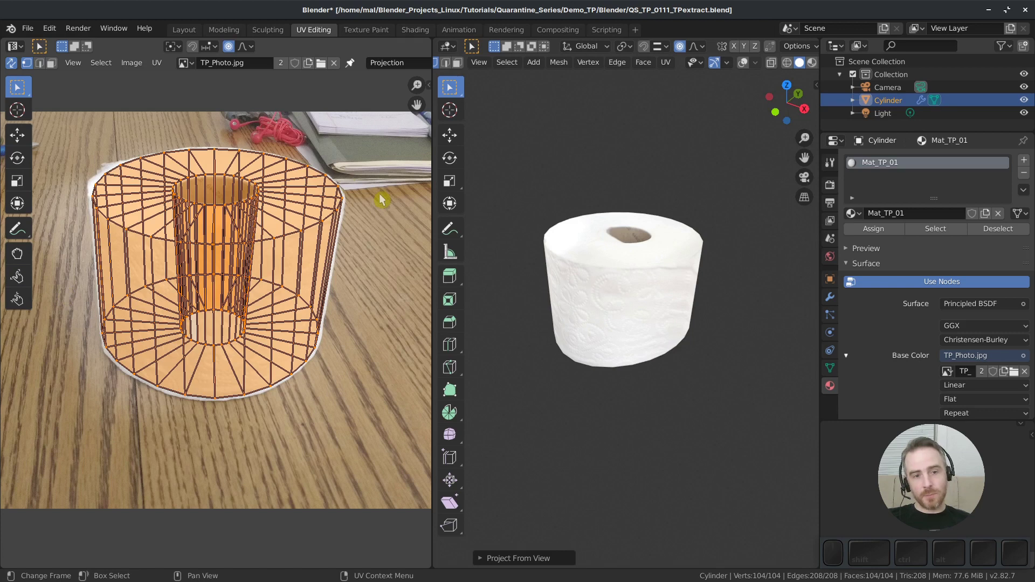
middle_drag(641, 251, 661, 238)
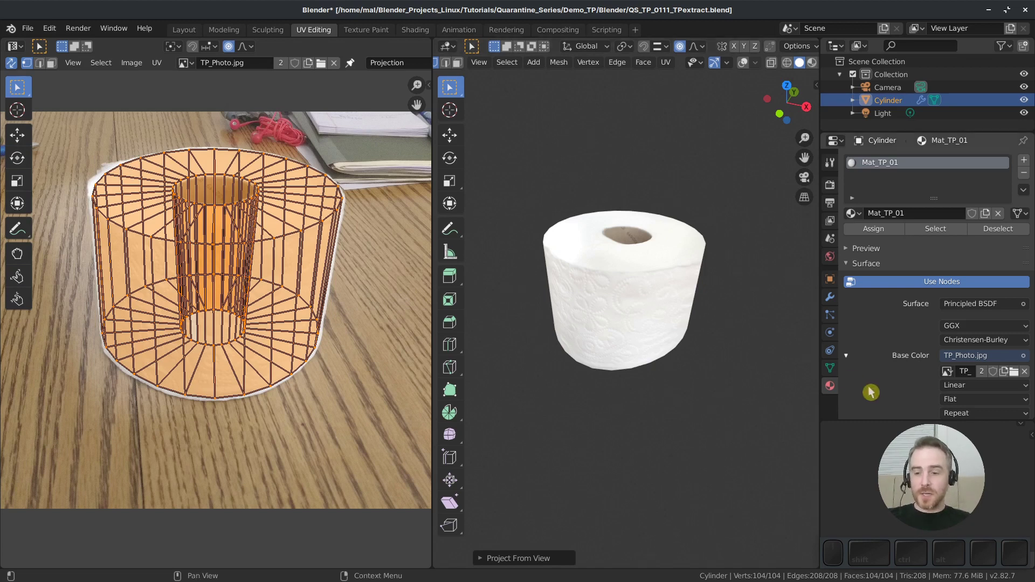
Make the Flat UV map active and fit its whole layout over the photo in the UV editor
click(831, 368)
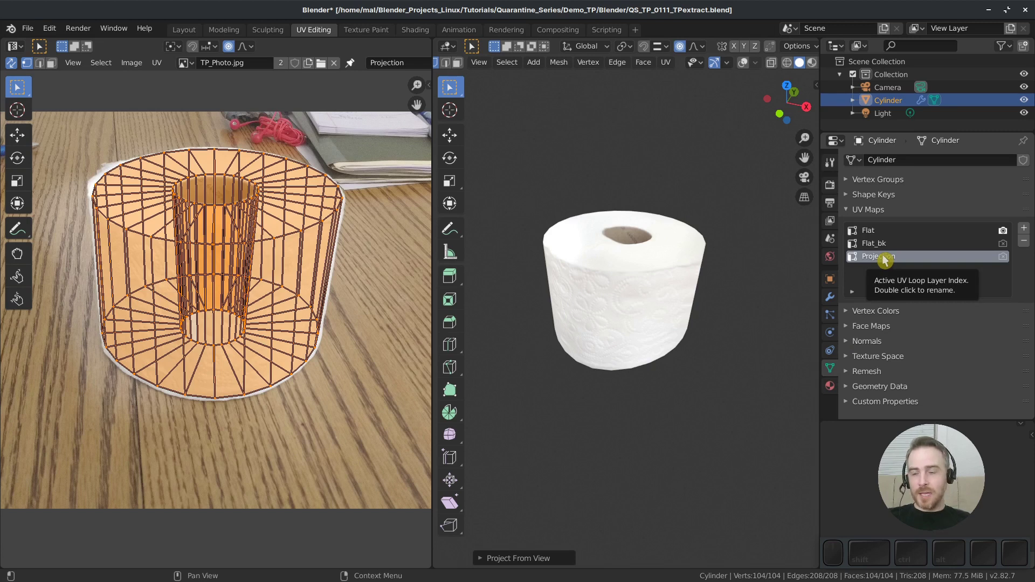
click(868, 231)
scroll(270, 241, down, 4)
scroll(213, 243, up, 1)
scroll(205, 248, up, 1)
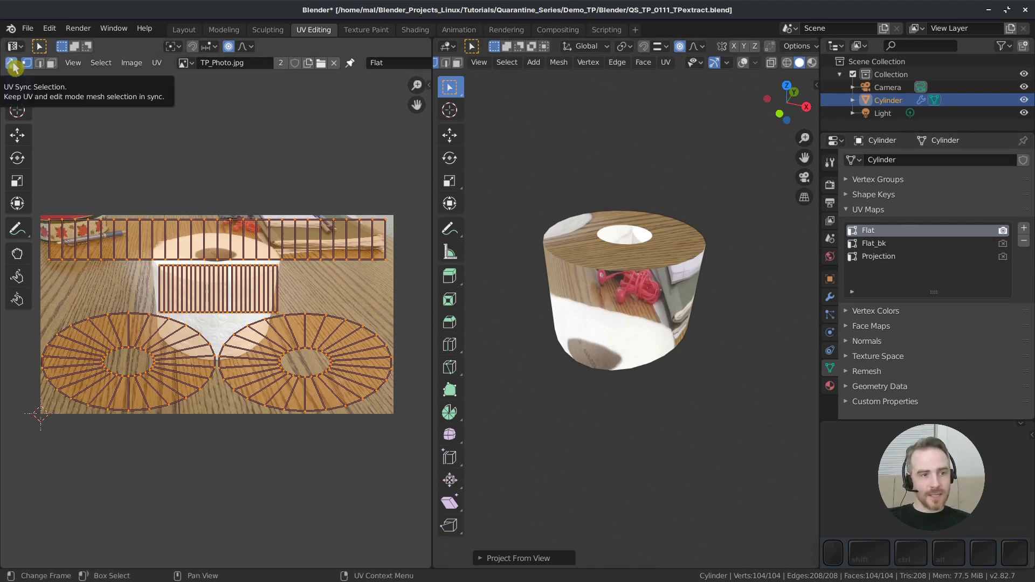
Switch to the Texture Paint workspace and fit the whole Placeholder image in the image editor with its sidebar hidden
click(367, 30)
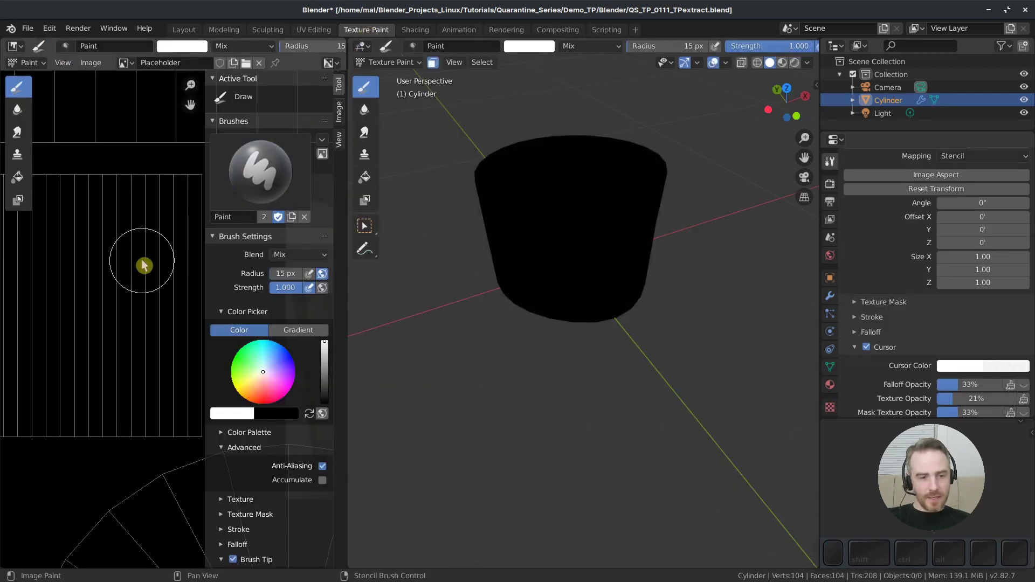
key(n)
scroll(176, 257, down, 5)
middle_drag(176, 256, 259, 232)
scroll(257, 231, down, 1)
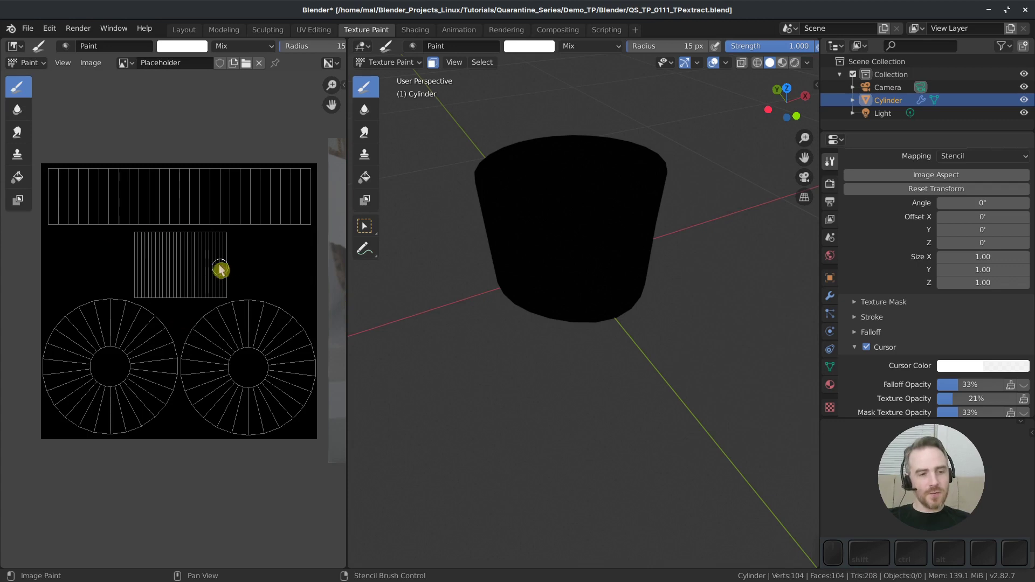
Check the Placeholder image's source, size and type properties in the image editor's sidebar, and hide the sidebar again
click(61, 63)
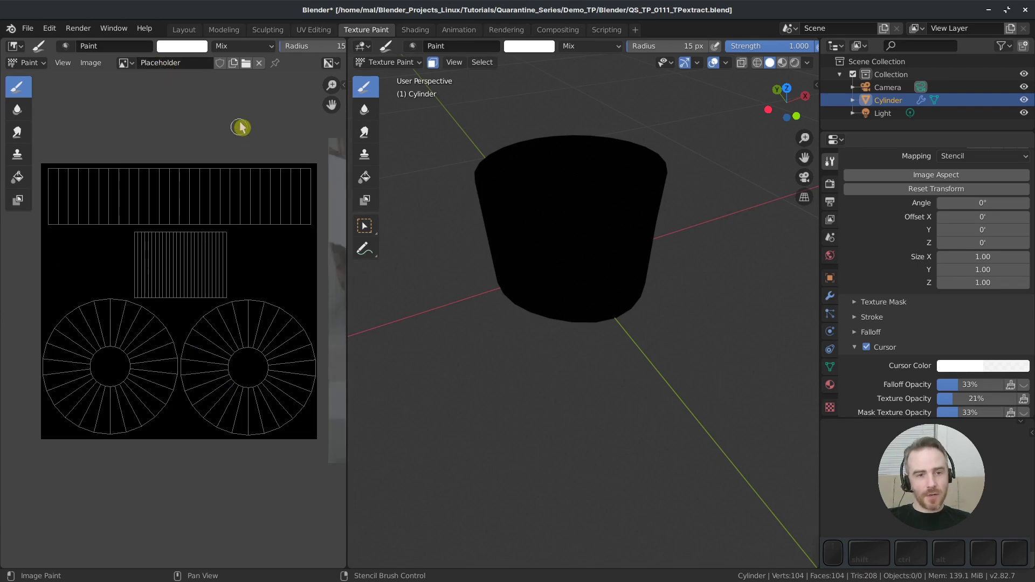
key(n)
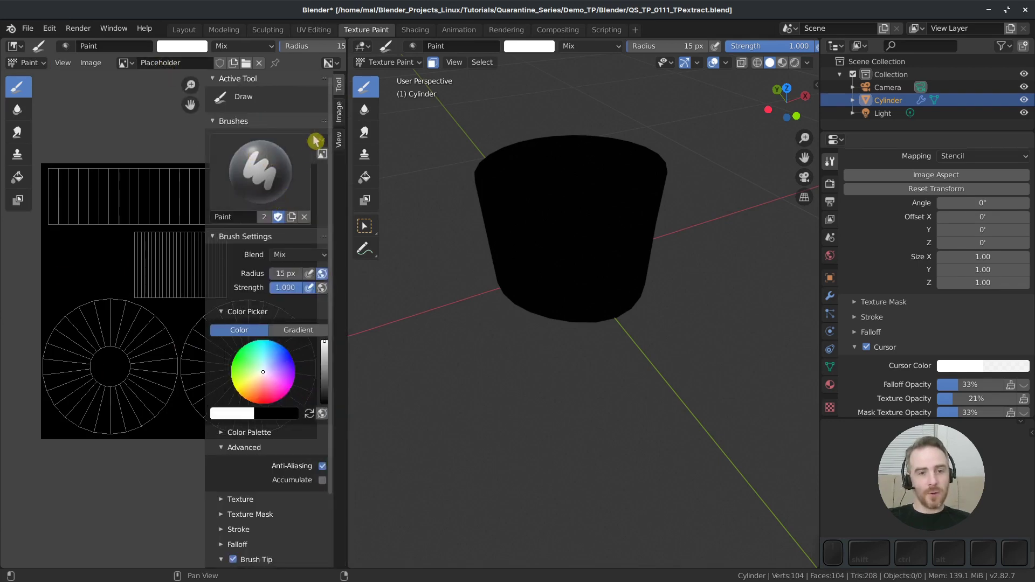
click(338, 112)
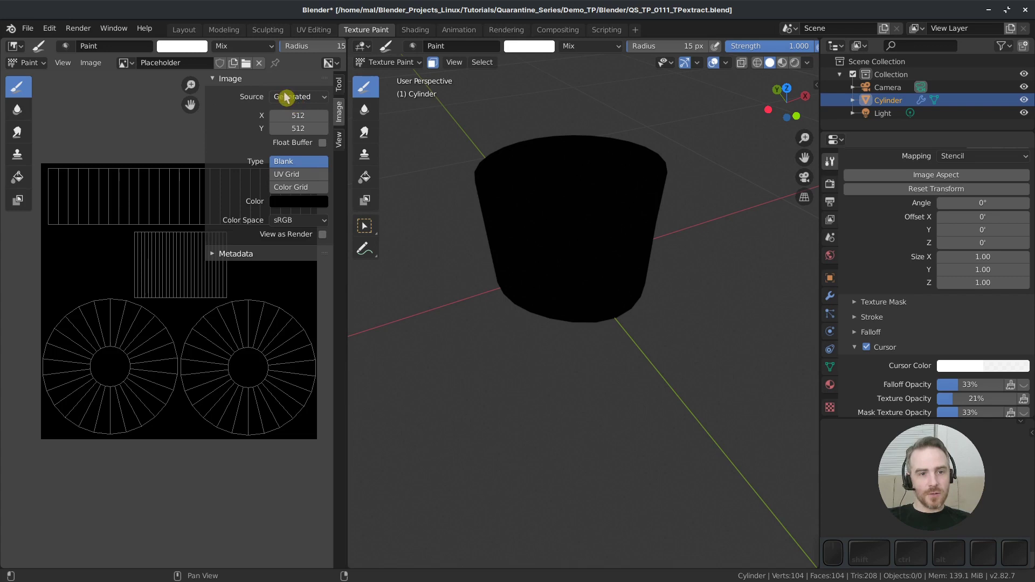
key(n)
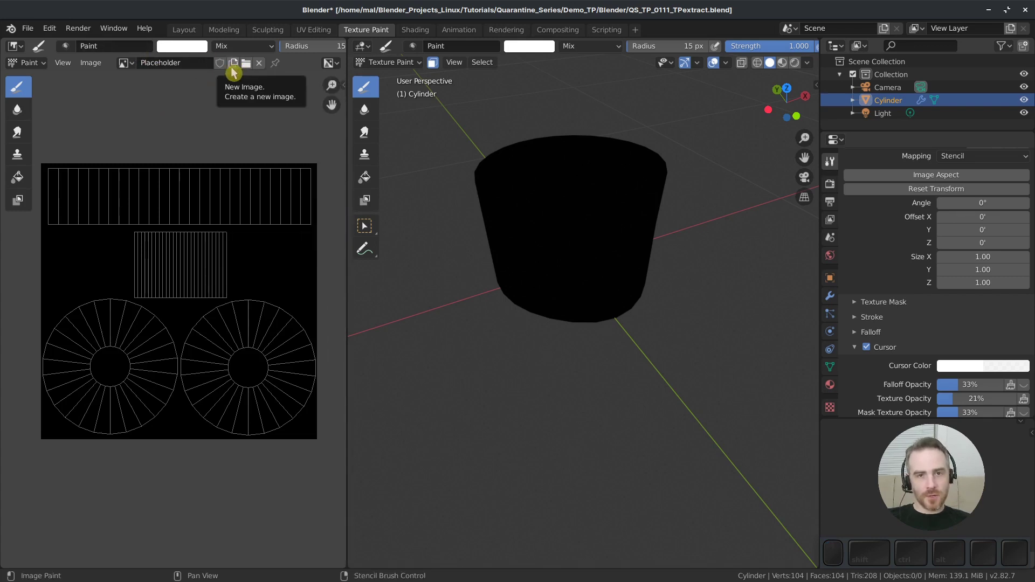
Activate the Clone brush and choose Flat as the UV map for painting on the Placeholder image in Single Image mode
click(368, 156)
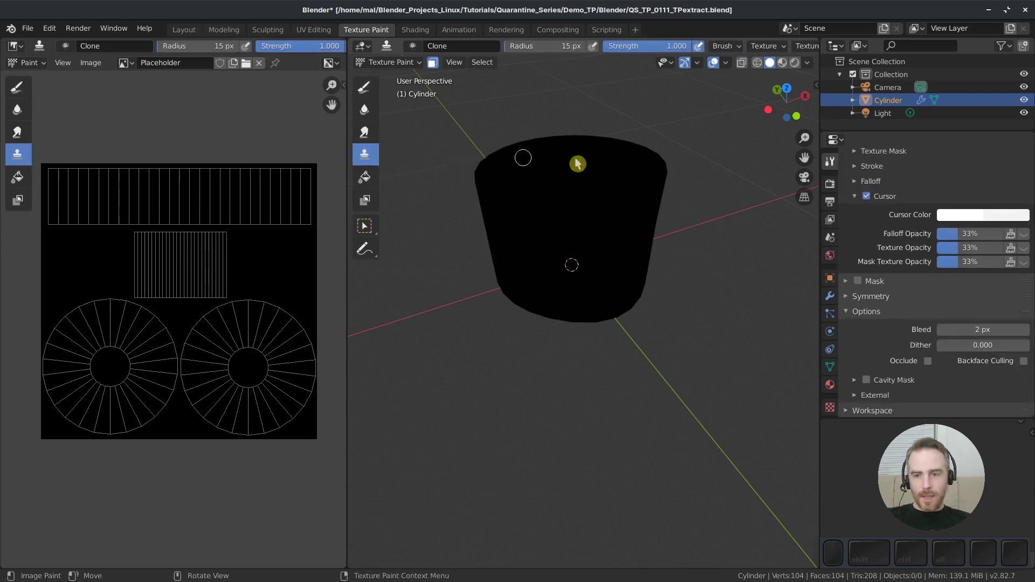
scroll(920, 189, up, 15)
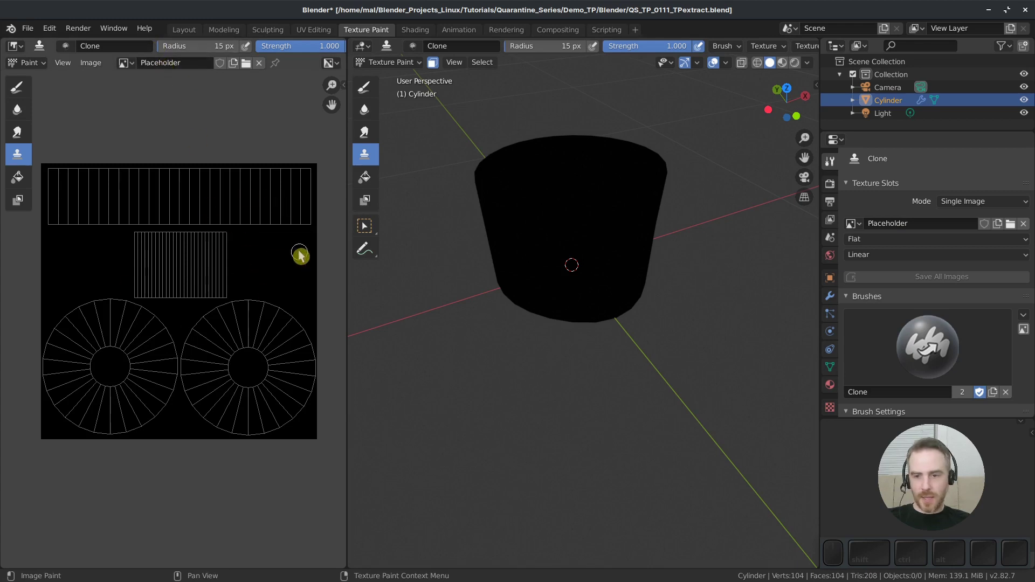
click(867, 242)
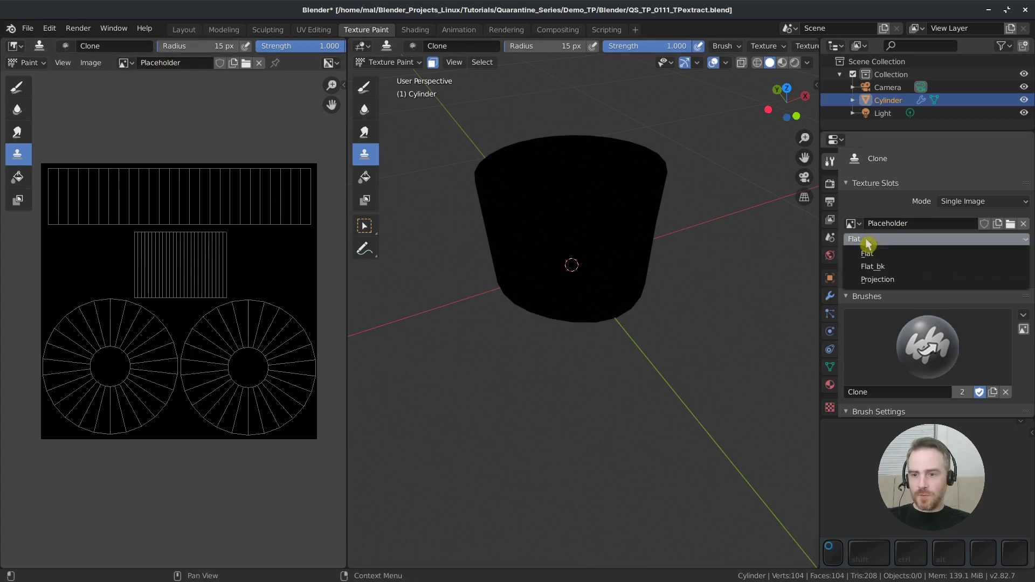
click(889, 257)
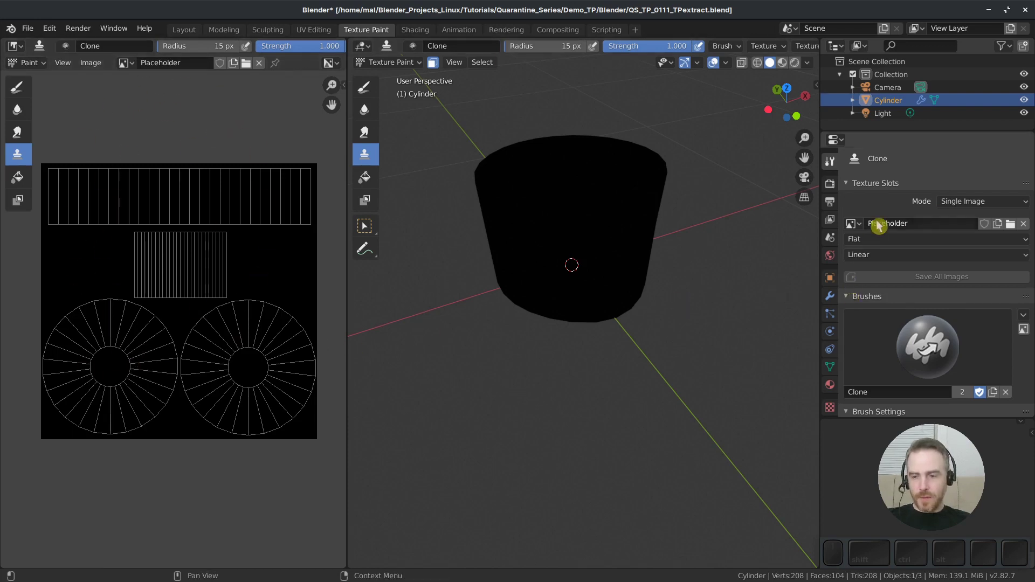
Enable Clone from Paint Slot for the Clone brush, with TP_Photo.jpg as source image and Projection as source UV map
scroll(897, 281, down, 1)
scroll(896, 282, down, 4)
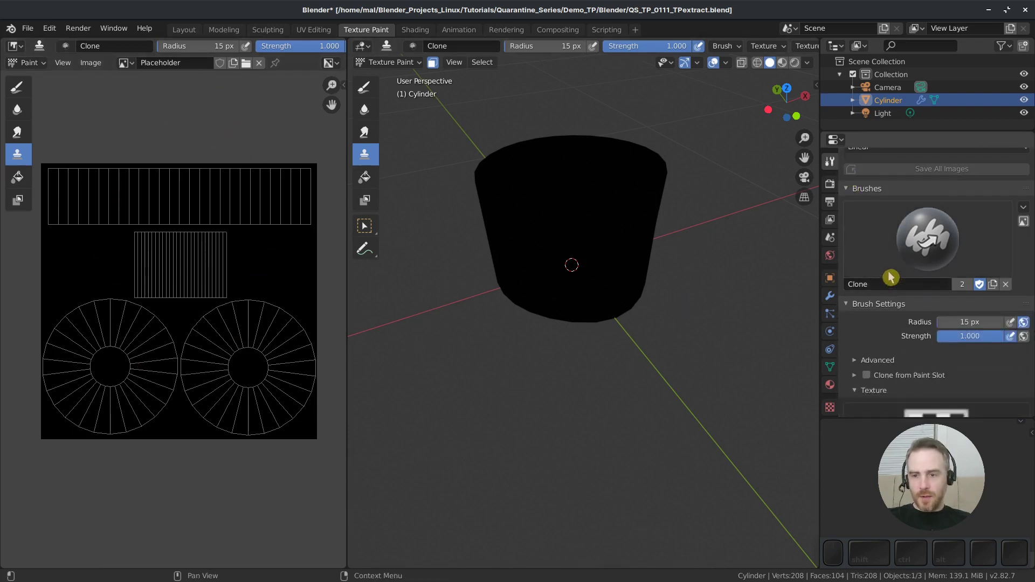
click(867, 190)
scroll(880, 233, down, 1)
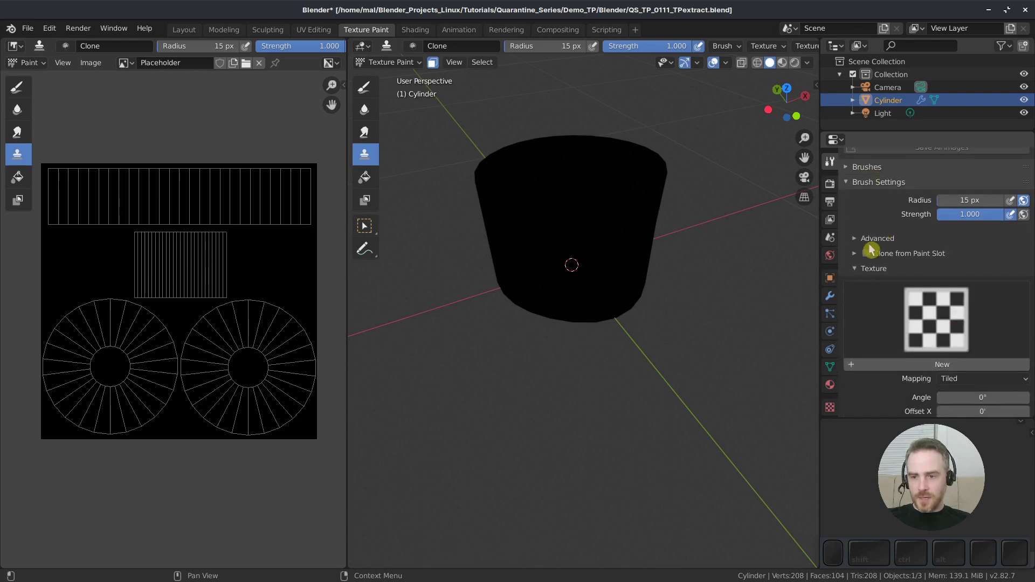
click(866, 254)
click(855, 253)
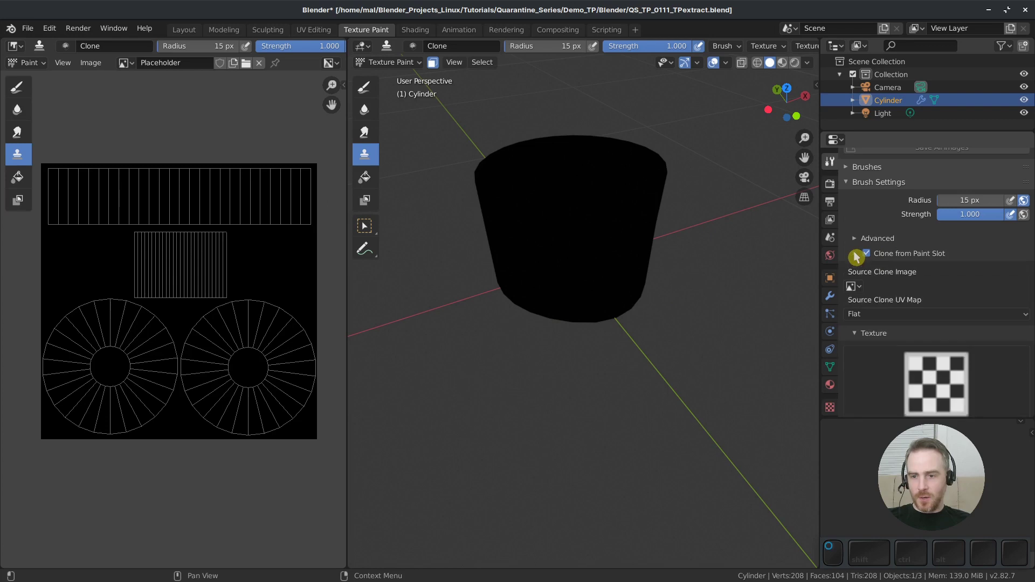
click(854, 286)
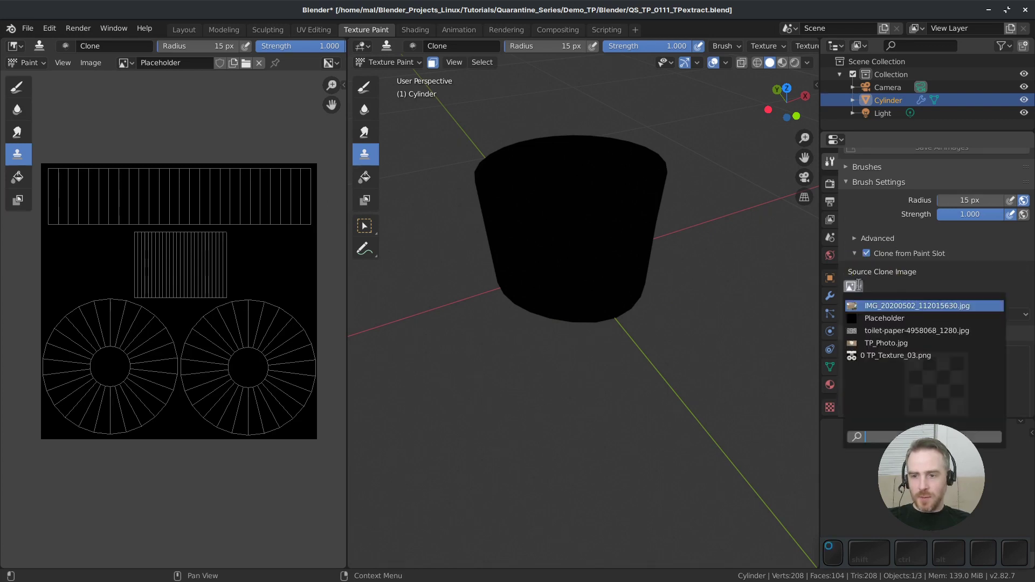
click(877, 343)
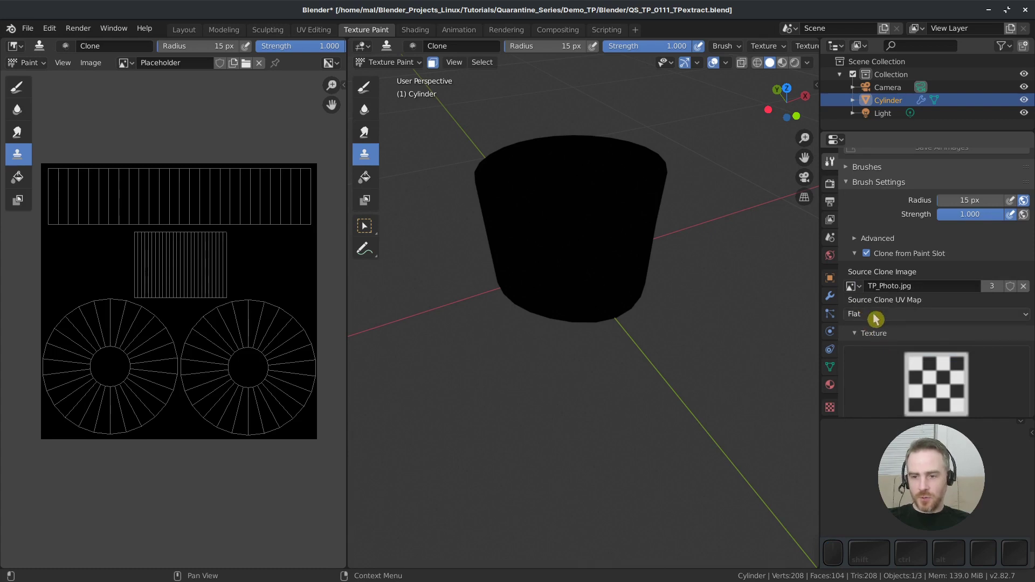
click(875, 319)
click(883, 352)
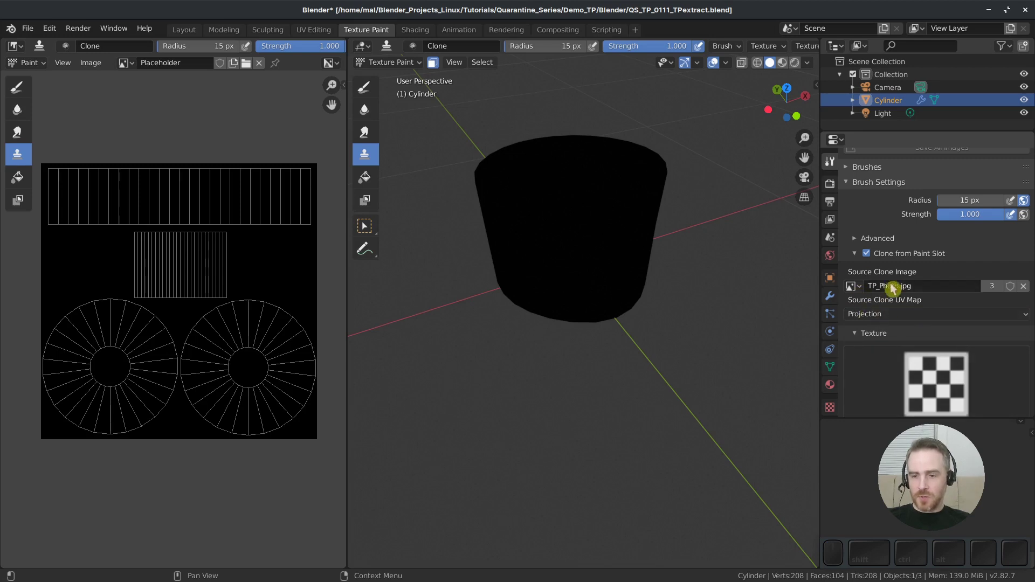
Switch to the camera view of the cylinder and give the Clone brush the round falloff curve preset
key(KP_0)
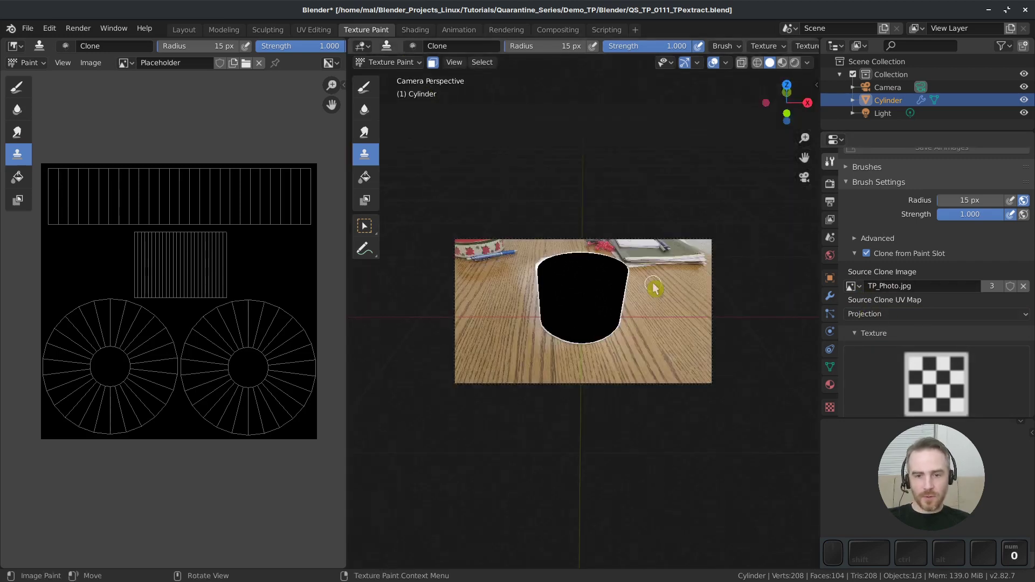
scroll(657, 293, up, 2)
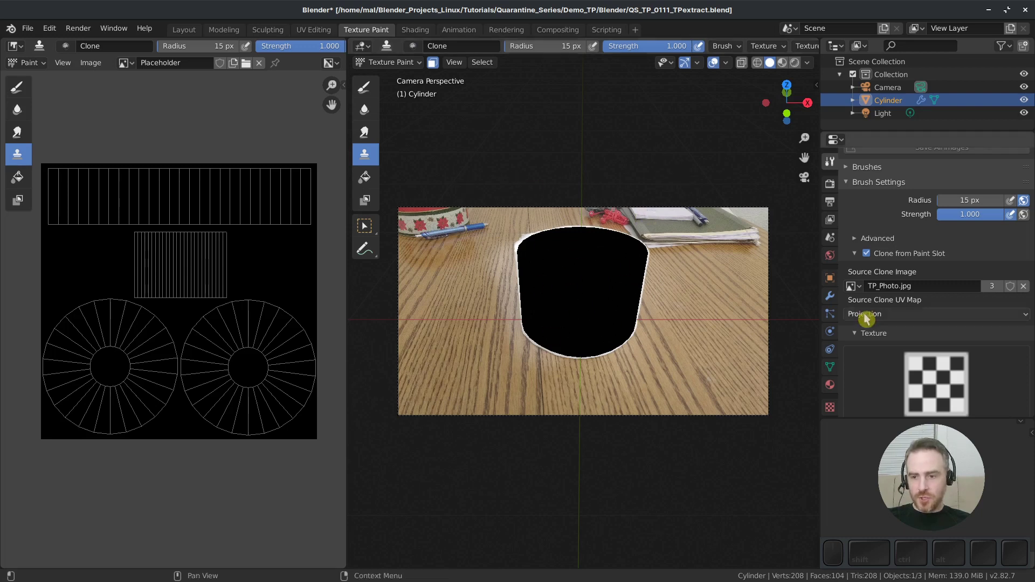
scroll(894, 369, up, 6)
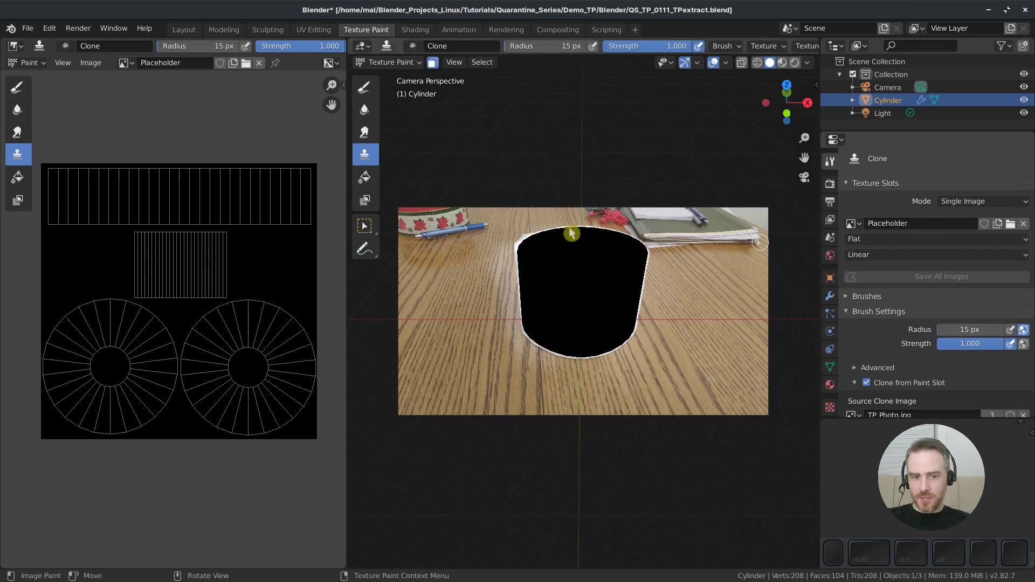
scroll(863, 302, down, 2)
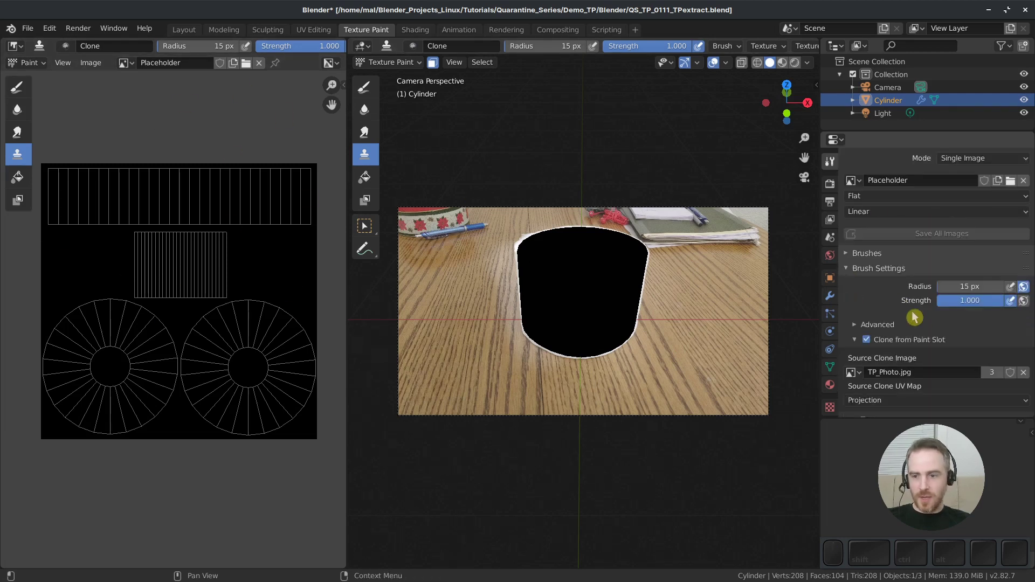
scroll(743, 47, down, 5)
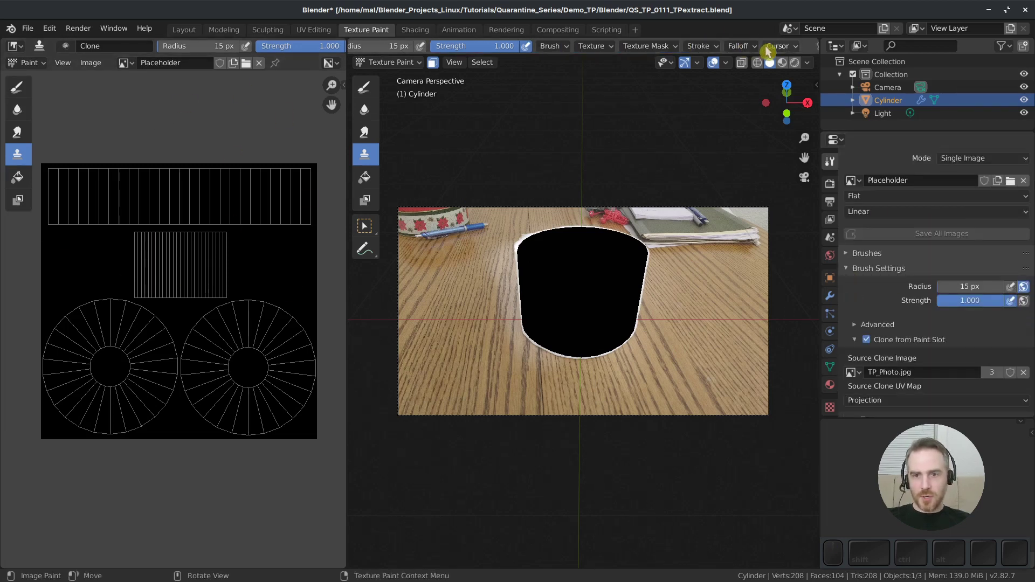
click(745, 47)
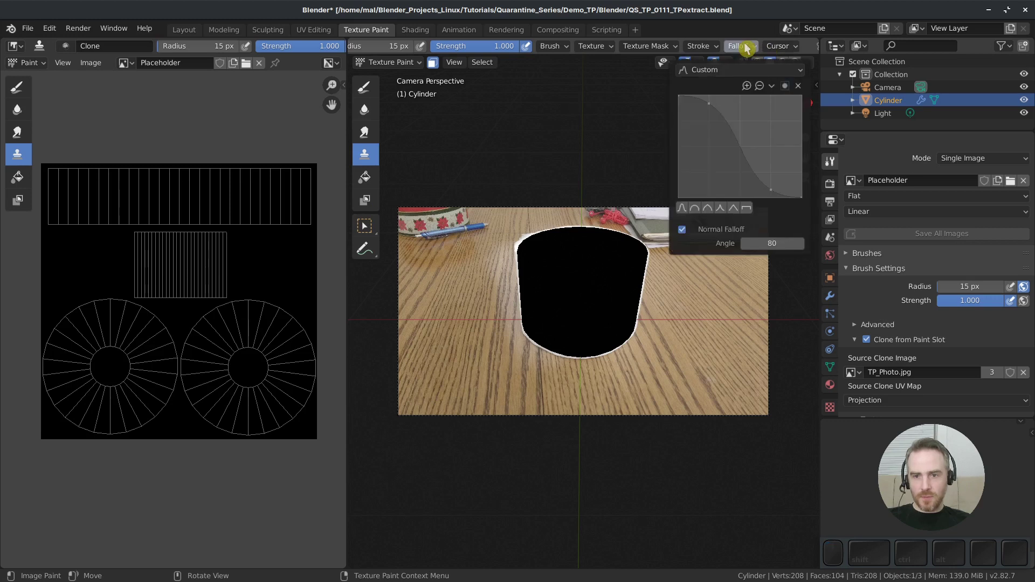
click(696, 209)
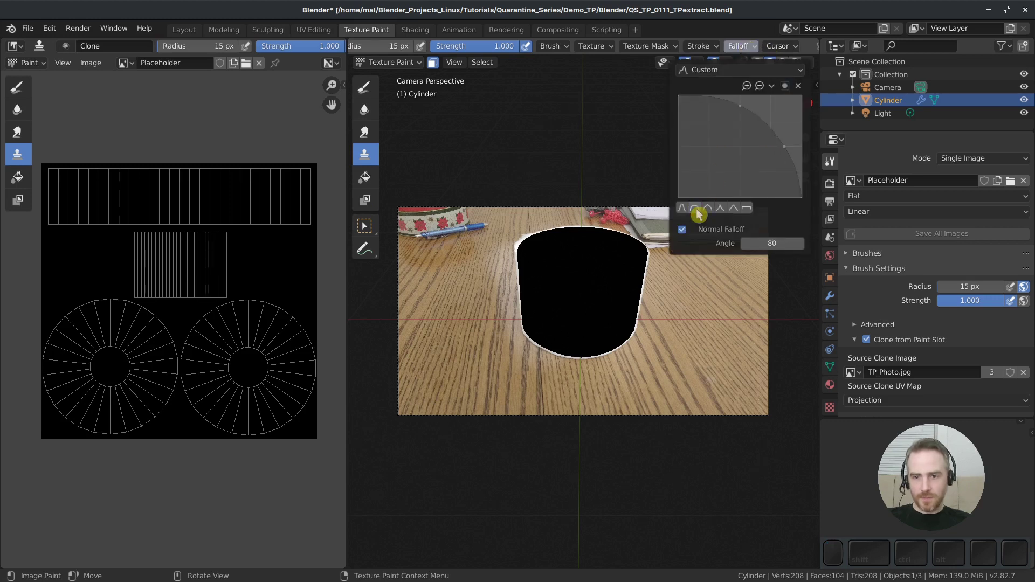
Set the Clone brush radius to 205 px and paint the photo over the cylinder from the camera view, with Occlude and Backface Culling off
scroll(906, 372, down, 10)
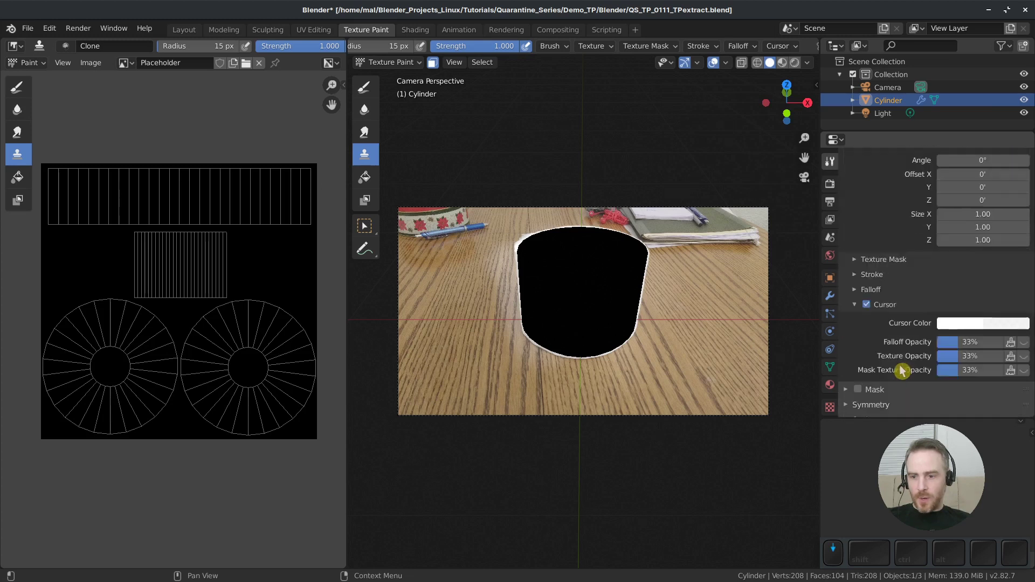
scroll(902, 370, down, 5)
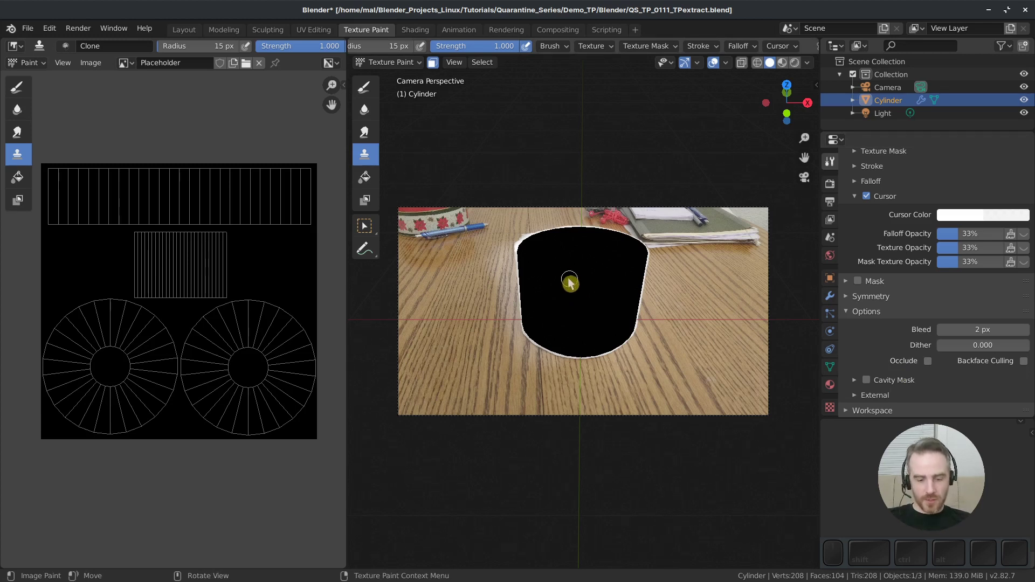
key(f)
click(668, 302)
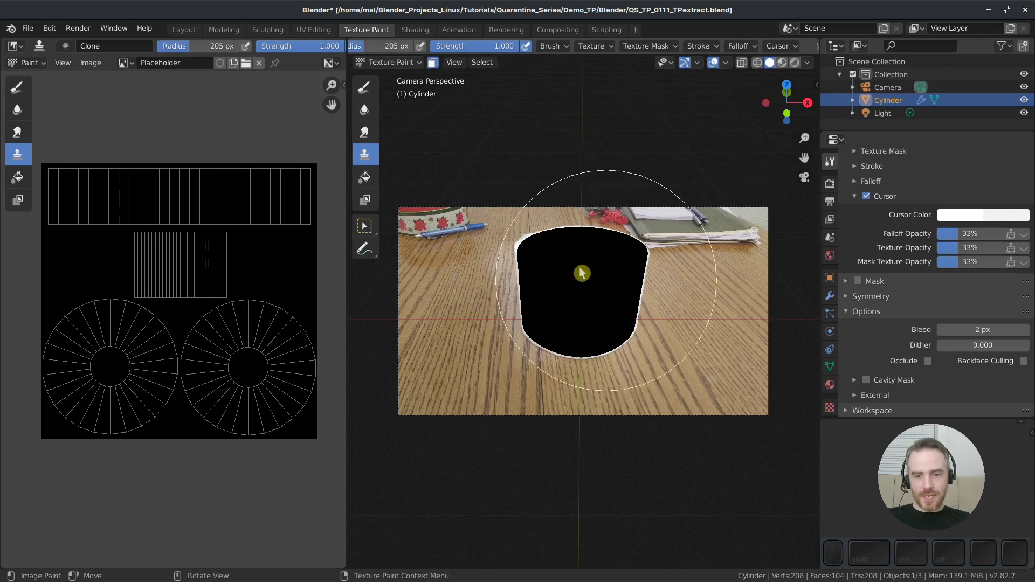
click(609, 284)
mouse_move(546, 225)
mouse_down()
mouse_move(492, 266)
mouse_move(563, 305)
mouse_up()
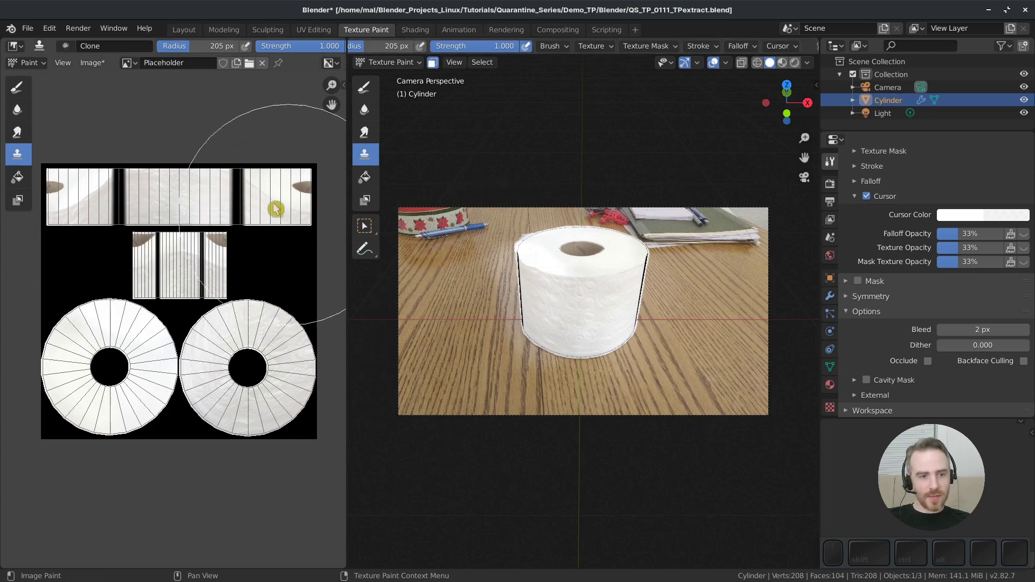
Clone-paint the remaining black strips along the cylinder's sides
mouse_move(619, 266)
middle_down()
mouse_move(674, 289)
mouse_move(556, 286)
mouse_move(591, 333)
middle_up()
drag(591, 333, 591, 317)
mouse_move(620, 326)
middle_down()
mouse_move(561, 296)
mouse_move(632, 322)
mouse_move(704, 323)
mouse_move(697, 319)
middle_up()
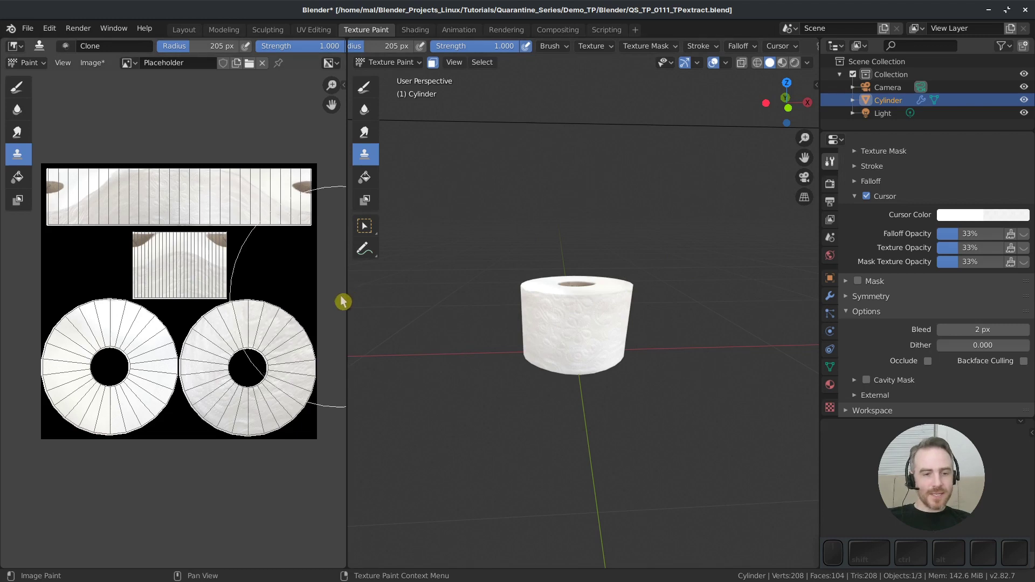
Widen the image editor and hide the texture paint UVs to inspect the painted Placeholder image
drag(348, 302, 711, 301)
click(62, 63)
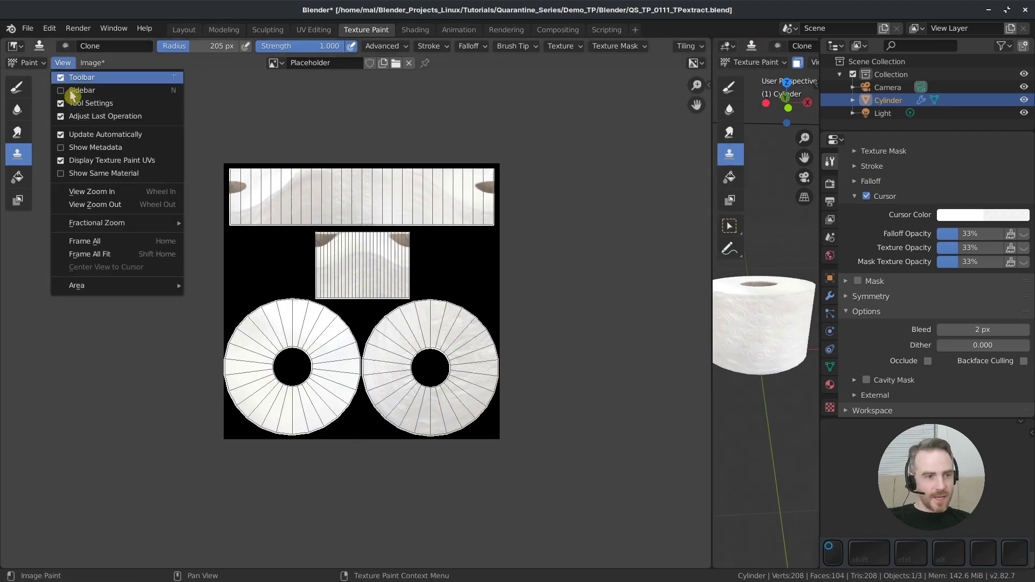
click(61, 160)
scroll(482, 275, up, 2)
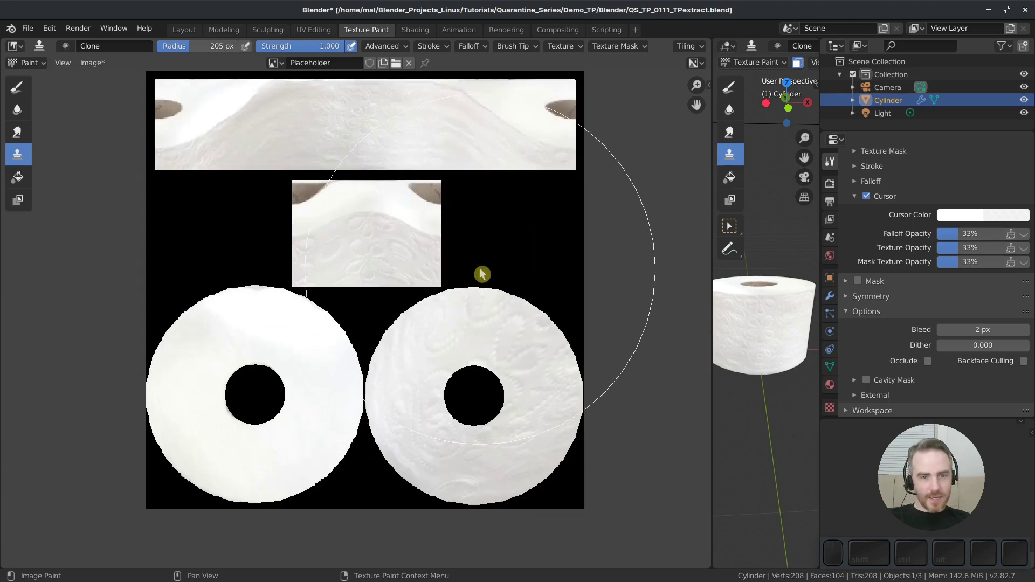
key(f)
click(334, 281)
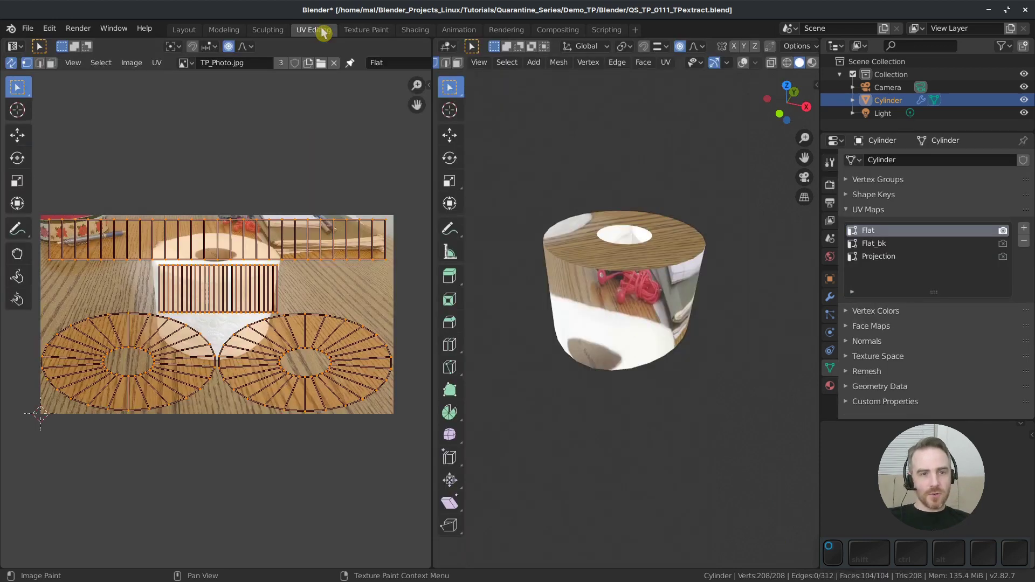
Switch to the UV Editing workspace and select only the inner tube's linked UV island in face select mode
click(322, 30)
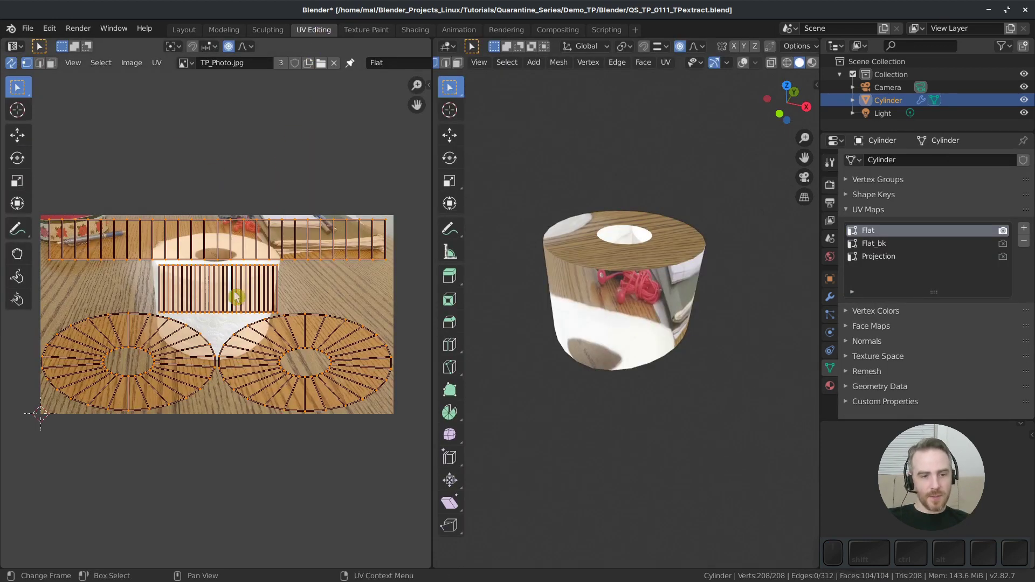
click(300, 291)
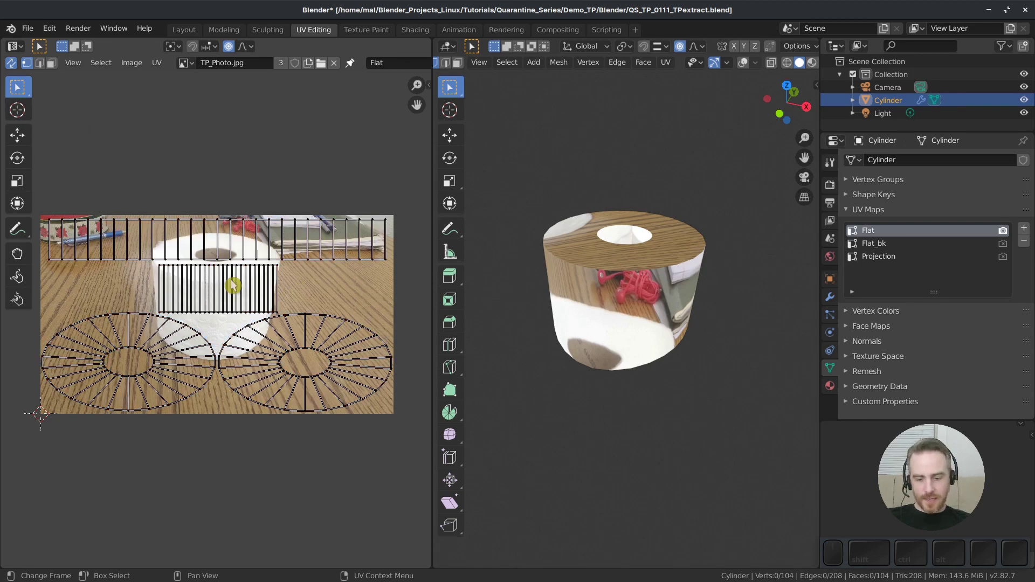
key(l)
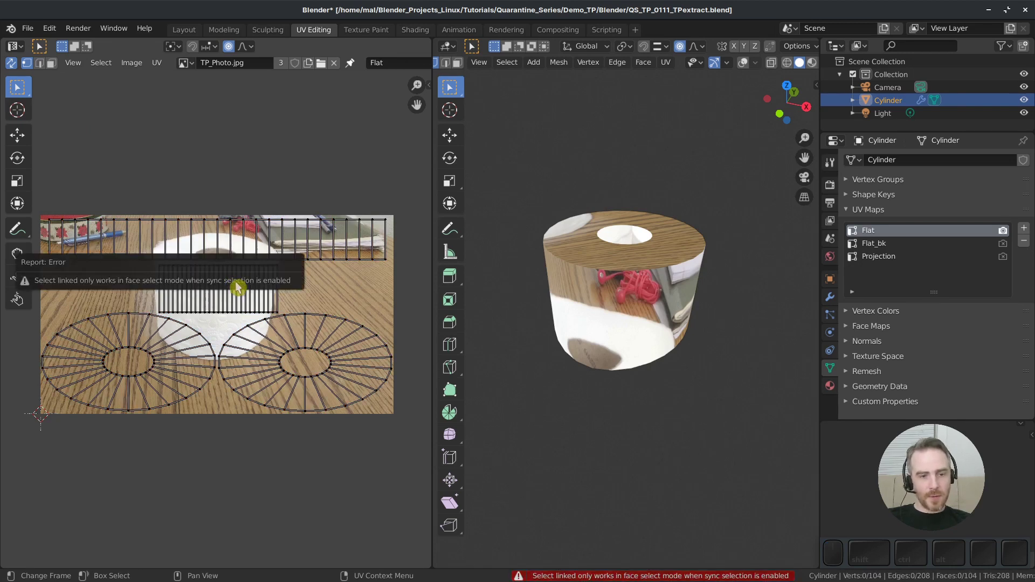
click(52, 62)
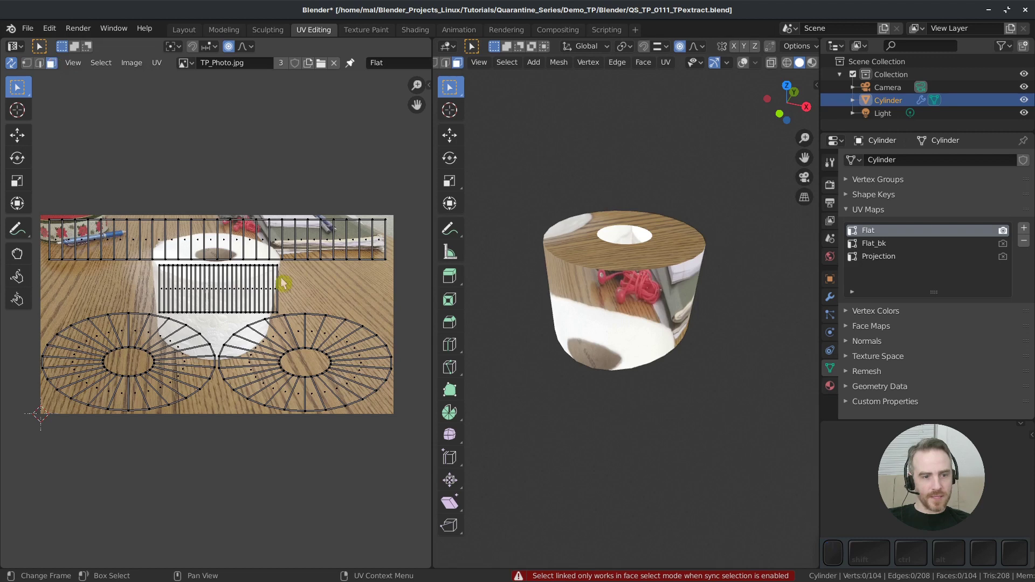
key(l)
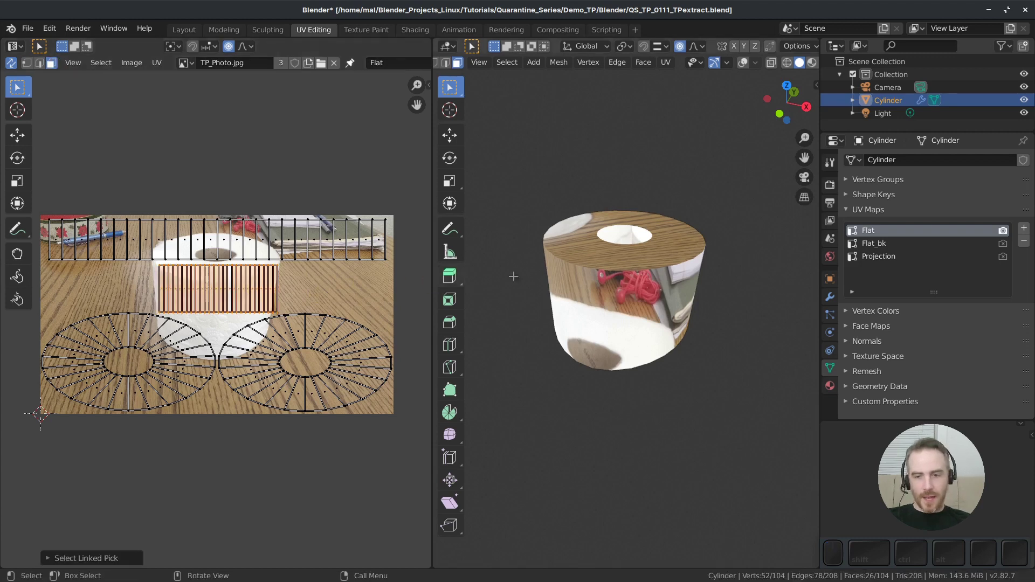
Duplicate the Projection UV map as a new UV map named Projection 2
click(888, 258)
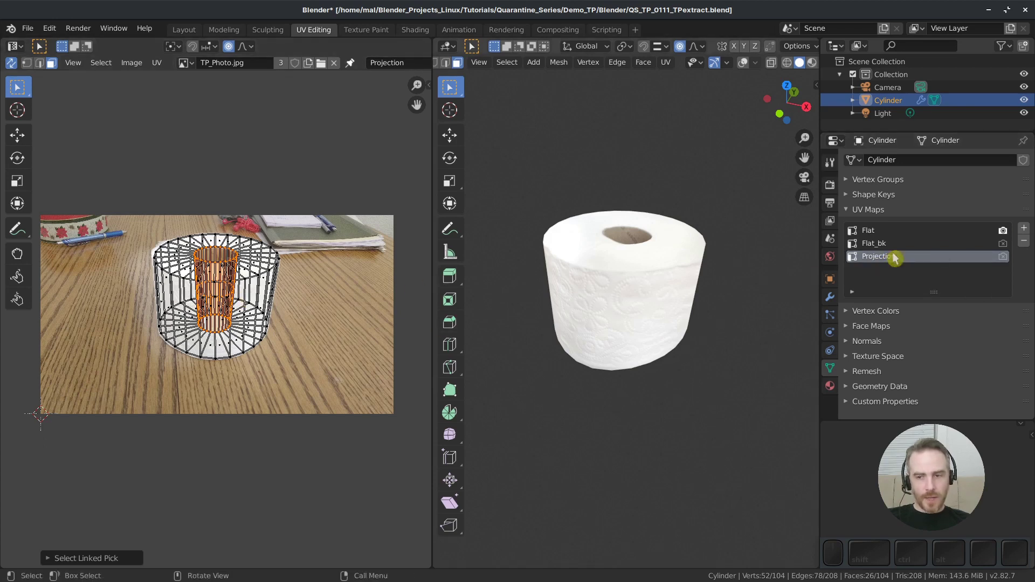
click(1024, 228)
double_click(877, 270)
text(Projection 2)
key(Return)
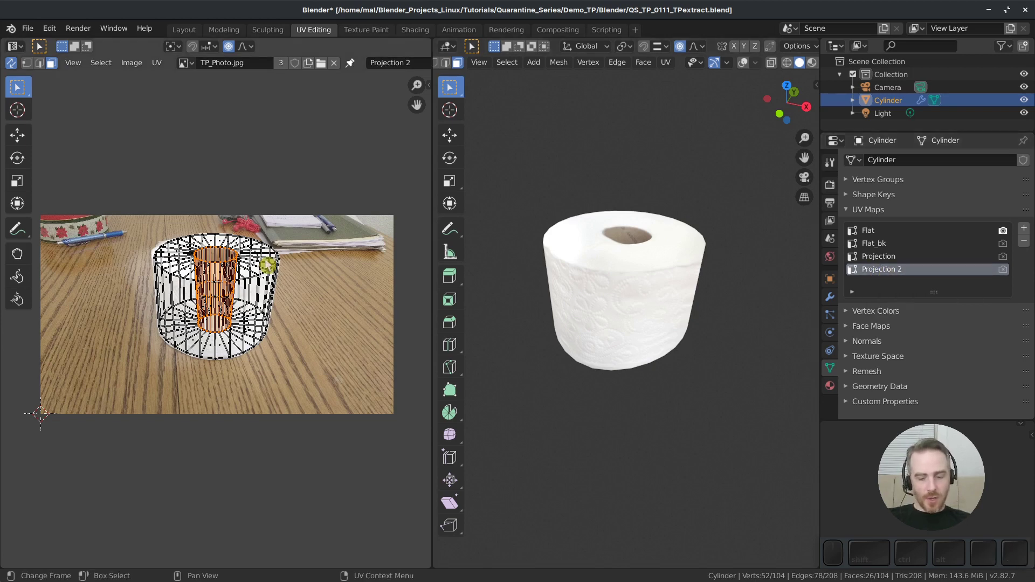
Unwrap the selected inner tube faces in the Projection 2 UV map
key(u)
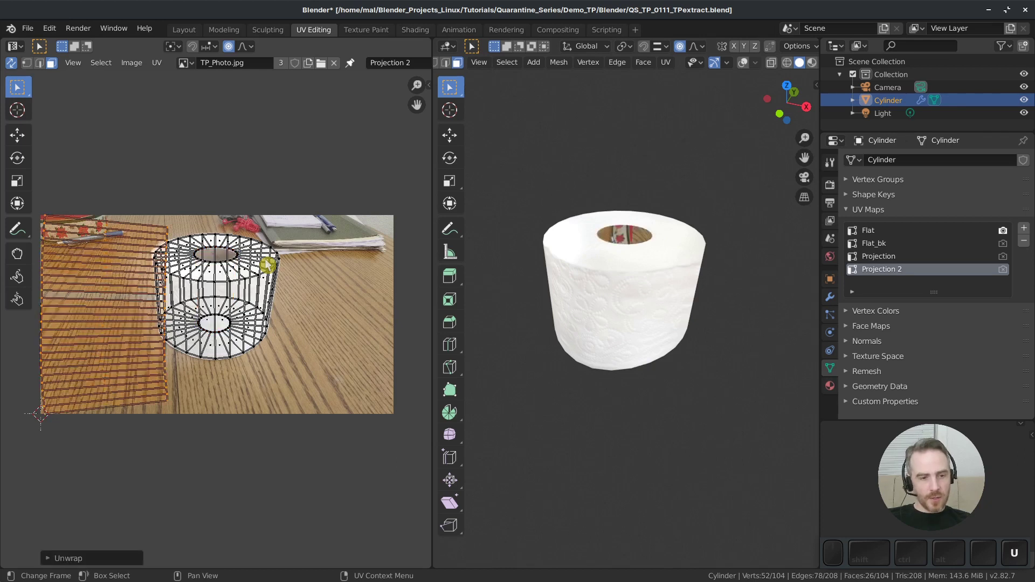
key(KP_Decimal)
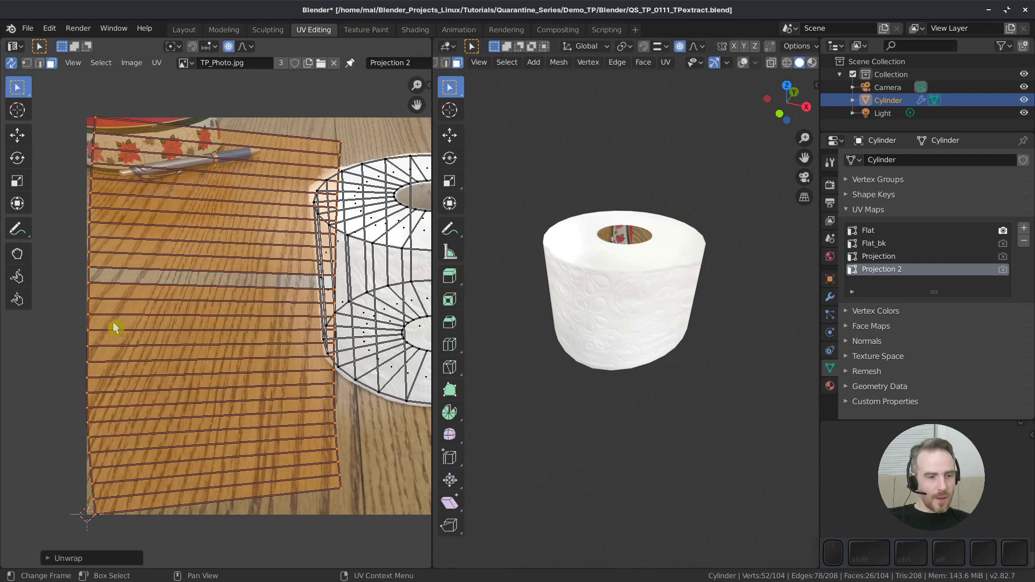
scroll(151, 332, up, 1)
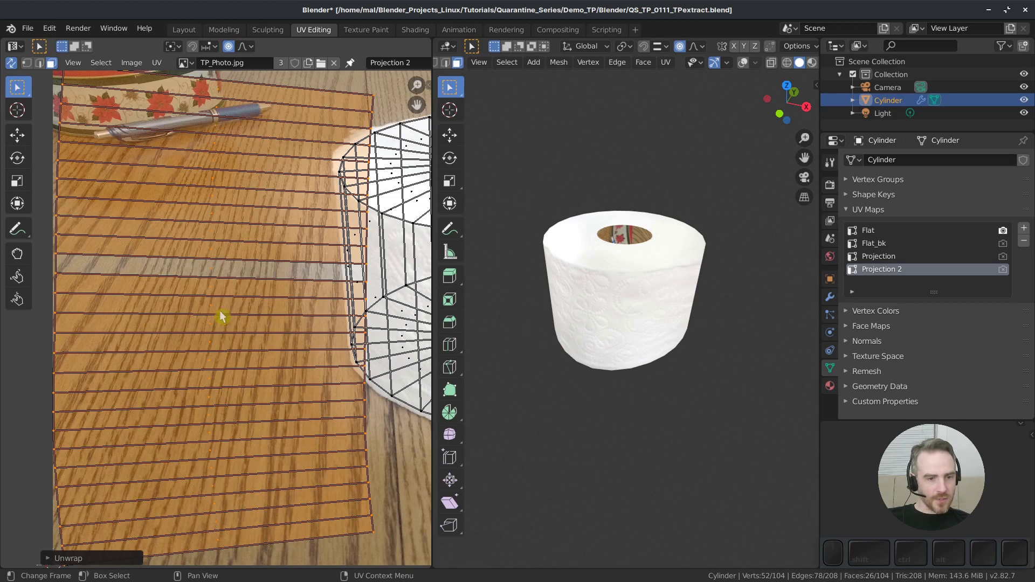
Turn off UV sync selection and scale the short segment on the unwrapped inner island's left border to 0 along X, without proportional editing
click(10, 64)
scroll(135, 210, down, 1)
scroll(104, 311, up, 1)
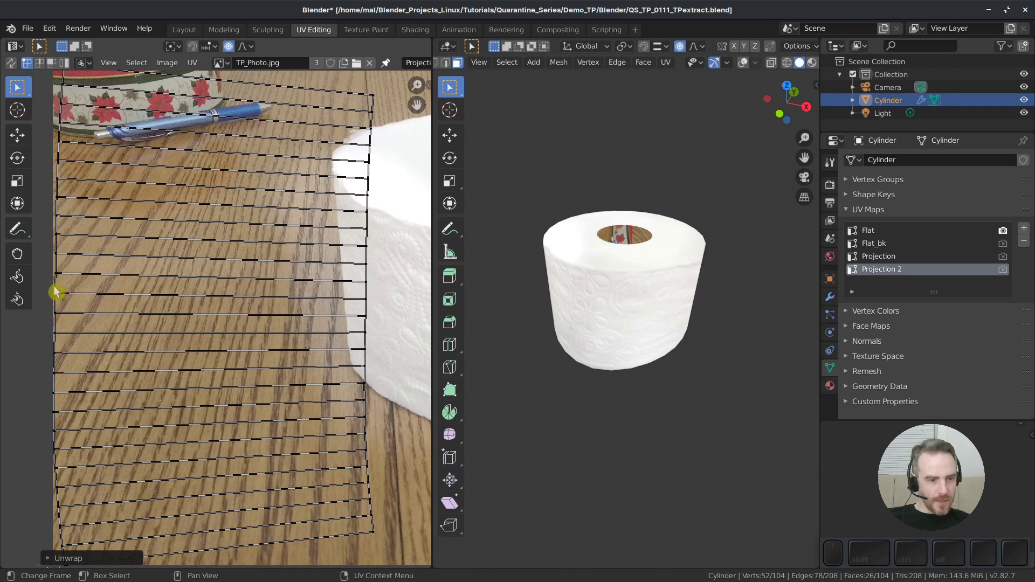
click(66, 325)
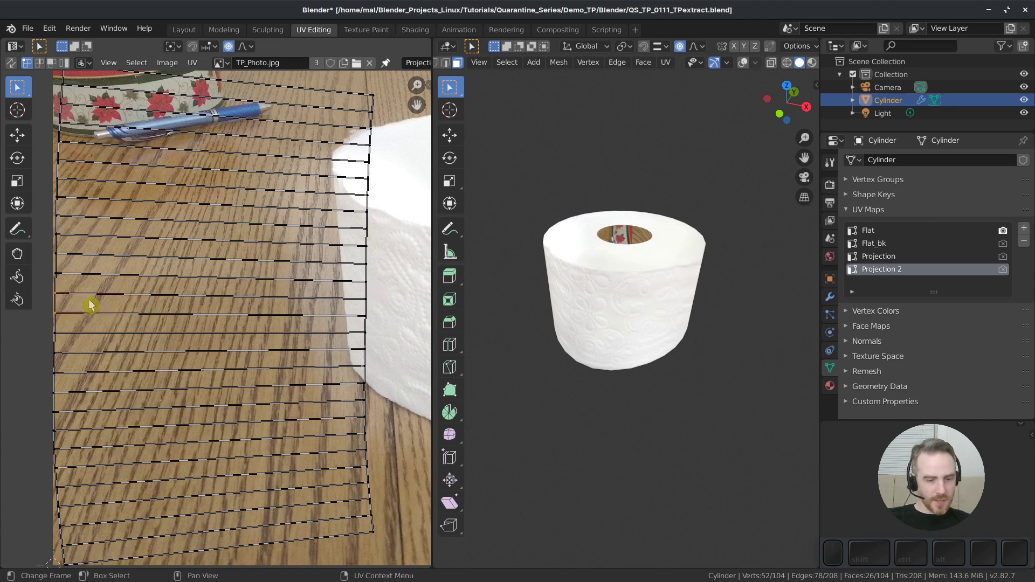
key(s)
key(x)
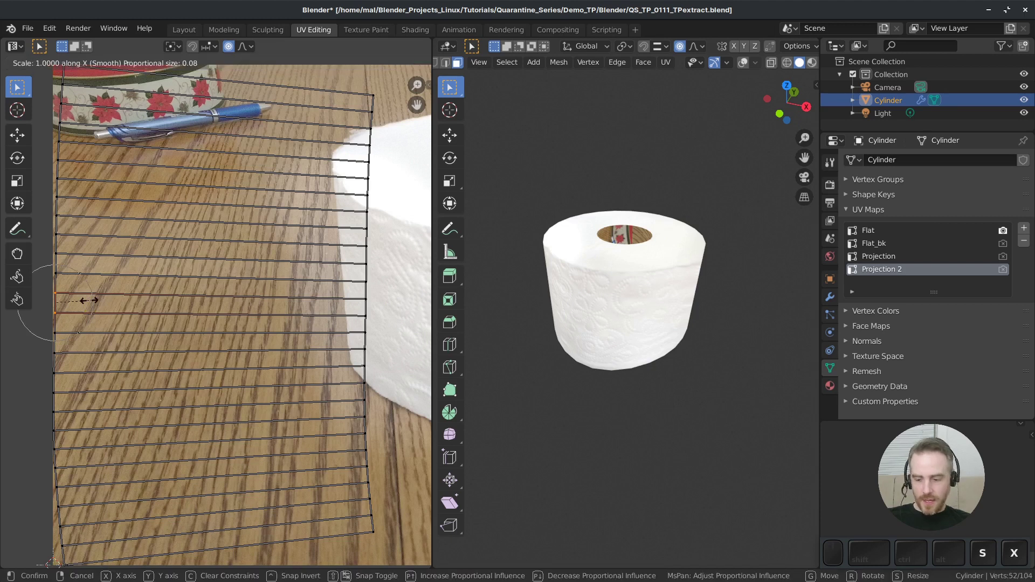
key(KP_0)
click(128, 280)
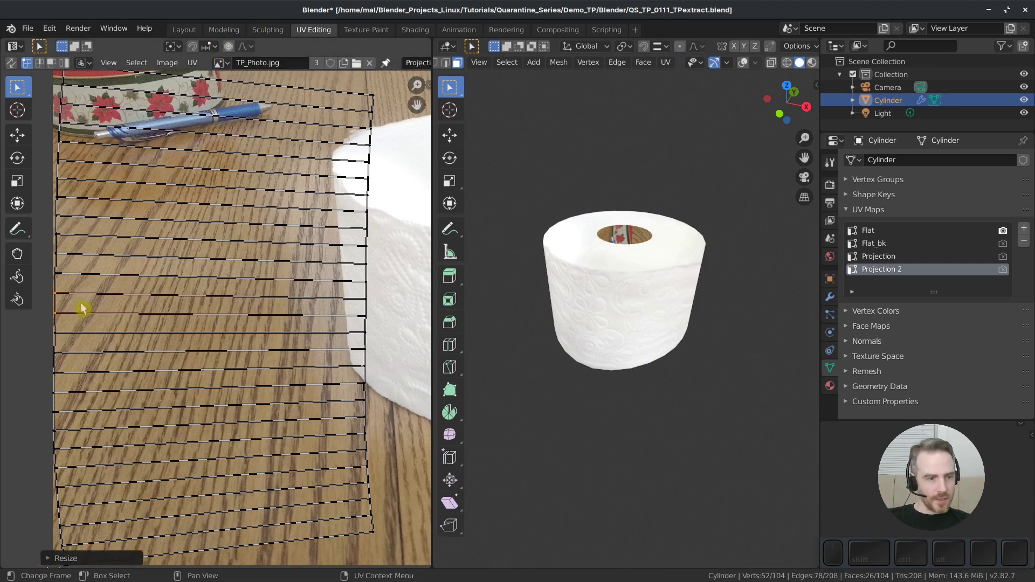
Scale the matching short segment on the unwrapped inner island's right border to 0 along X
drag(359, 290, 375, 327)
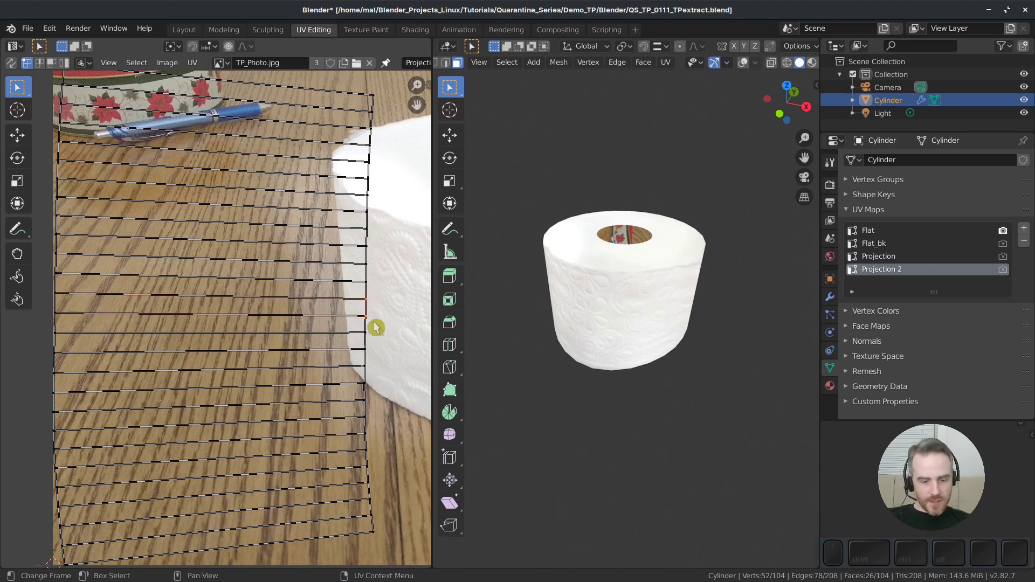
key(s)
key(x)
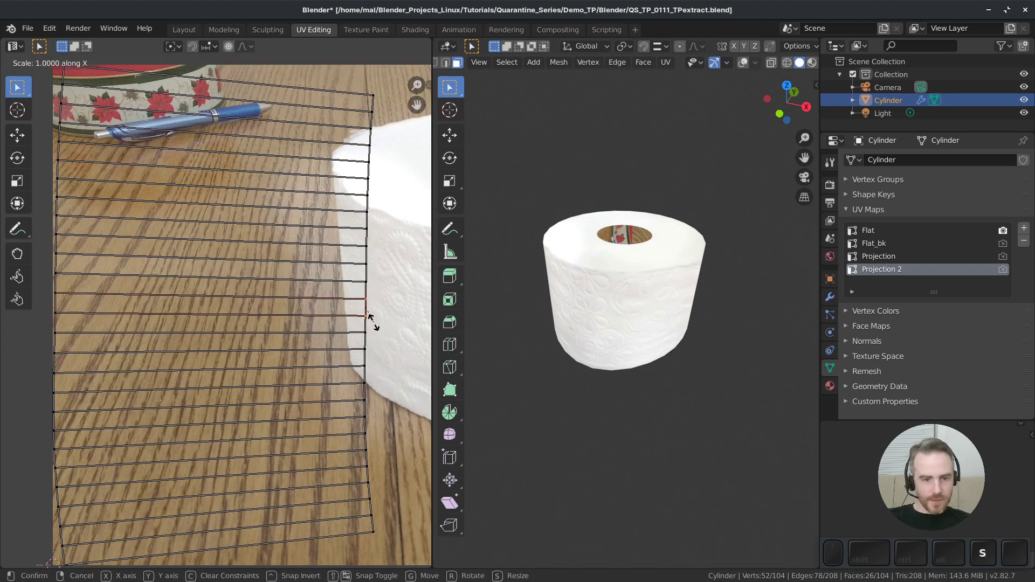
key(KP_0)
click(372, 321)
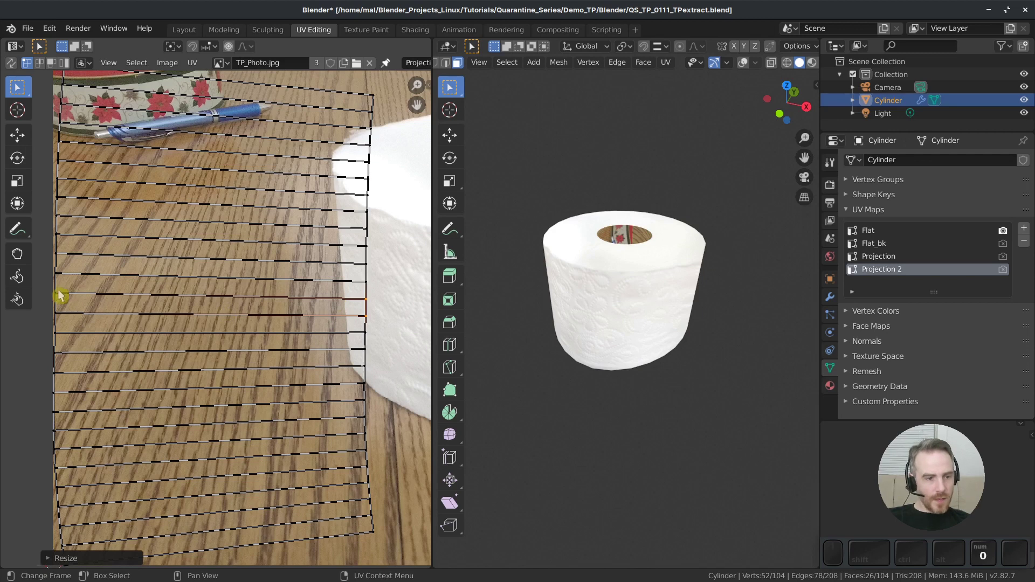
Level the upper long edge of the same quad by scaling its two end points to 0 along Y
click(413, 310)
key(s)
key(y)
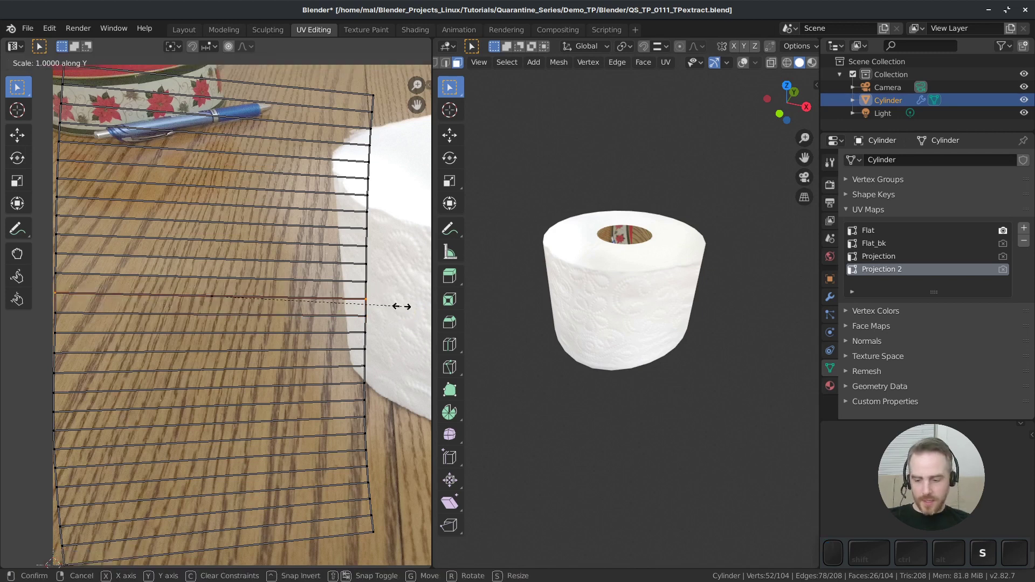
key(KP_0)
click(393, 305)
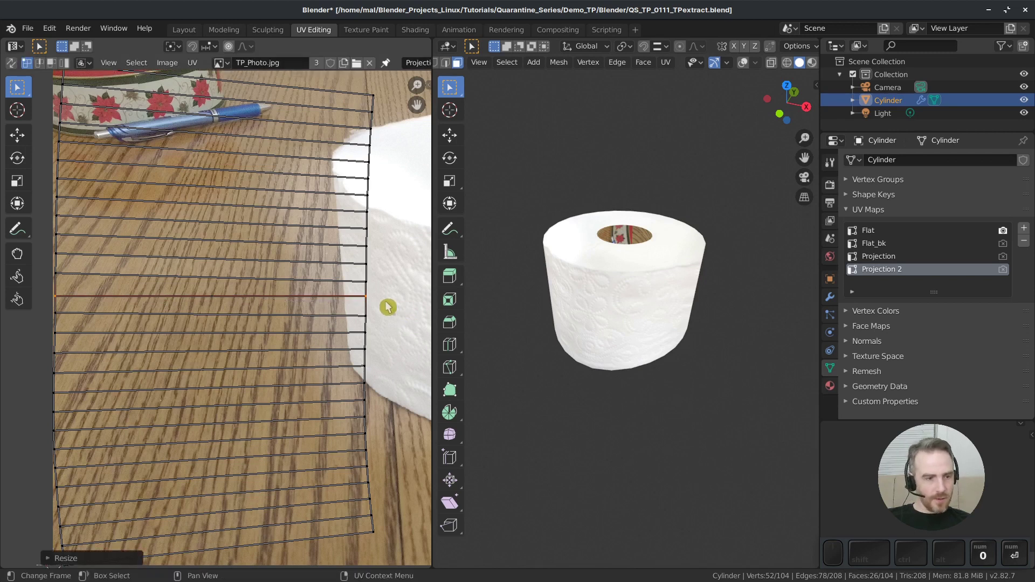
Level the lower long edge of that quad by scaling its two end points to 0 along Y
click(388, 326)
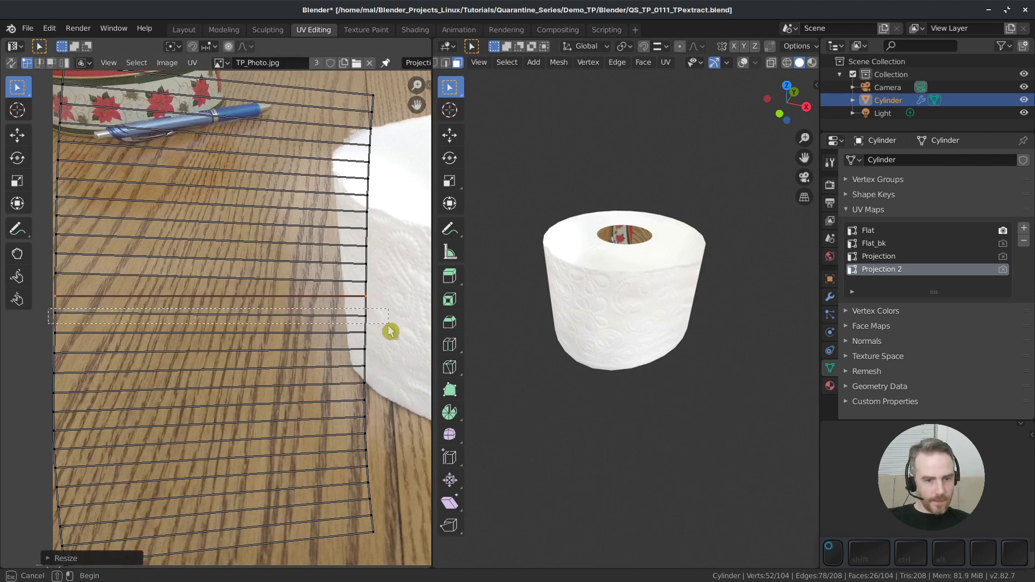
key(s)
key(y)
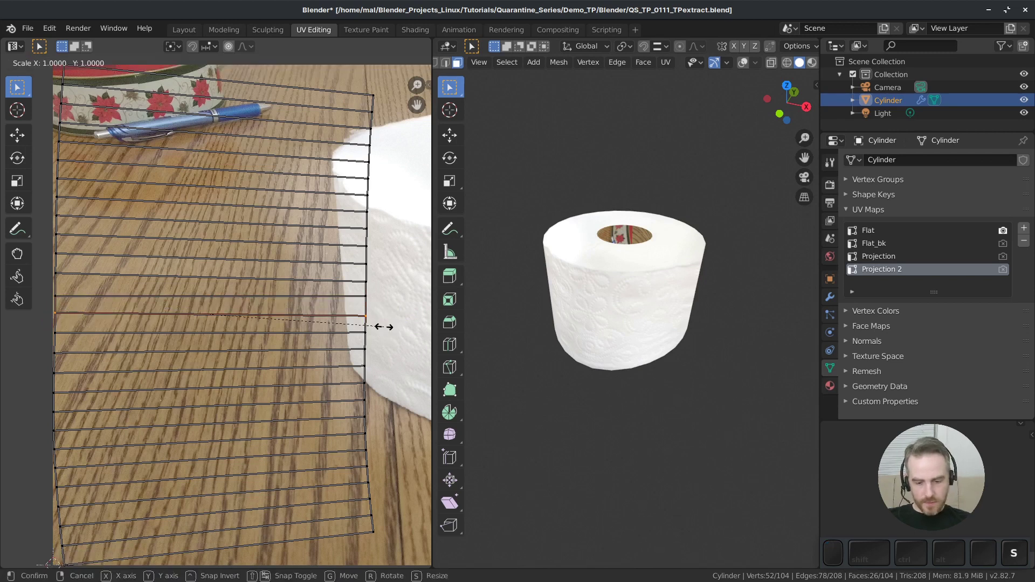
key(KP_0)
click(383, 326)
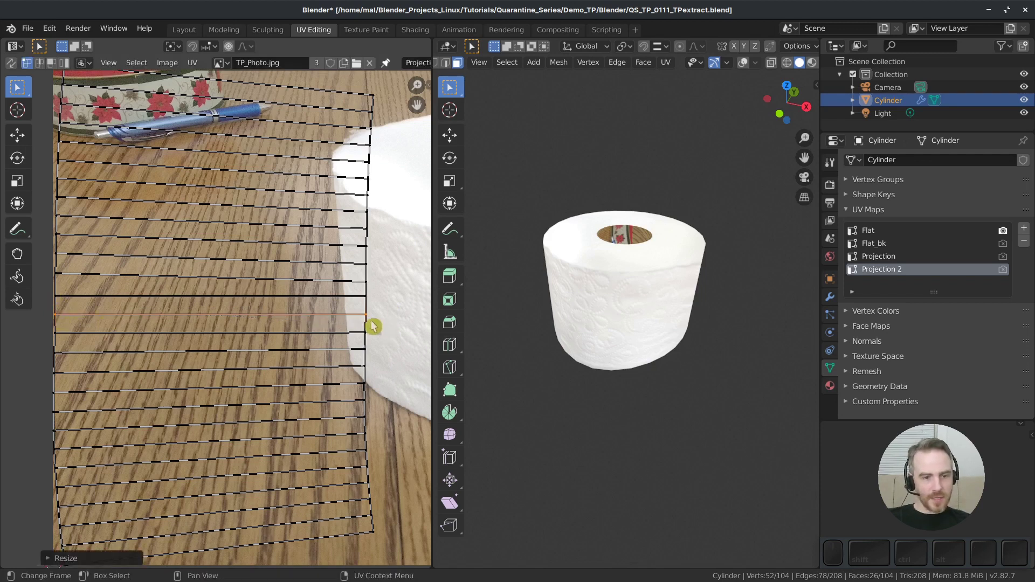
Straighten the whole inner island by selecting the squared quad in face mode and applying Follow Active Quads
click(52, 64)
click(212, 311)
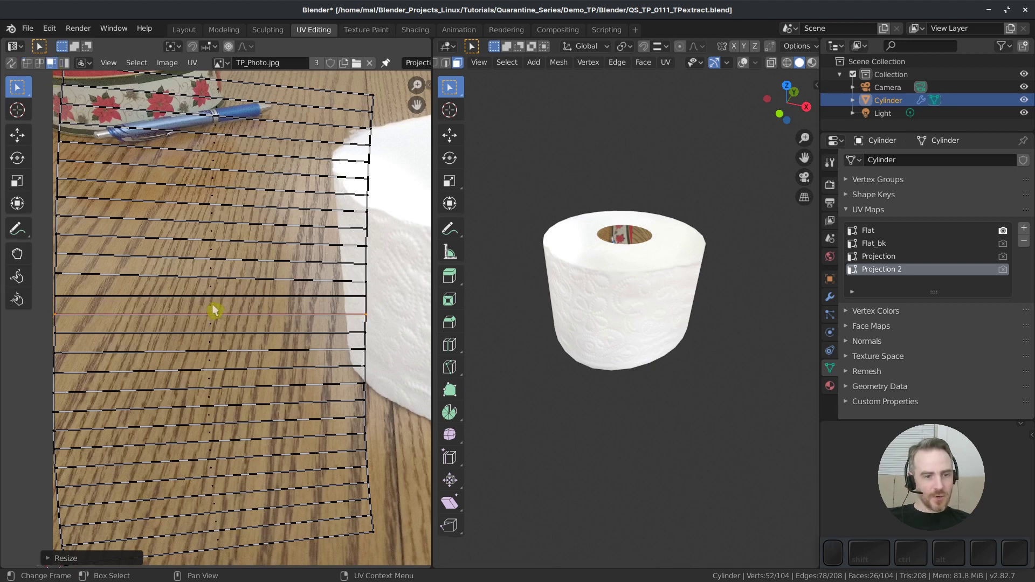
click(212, 310)
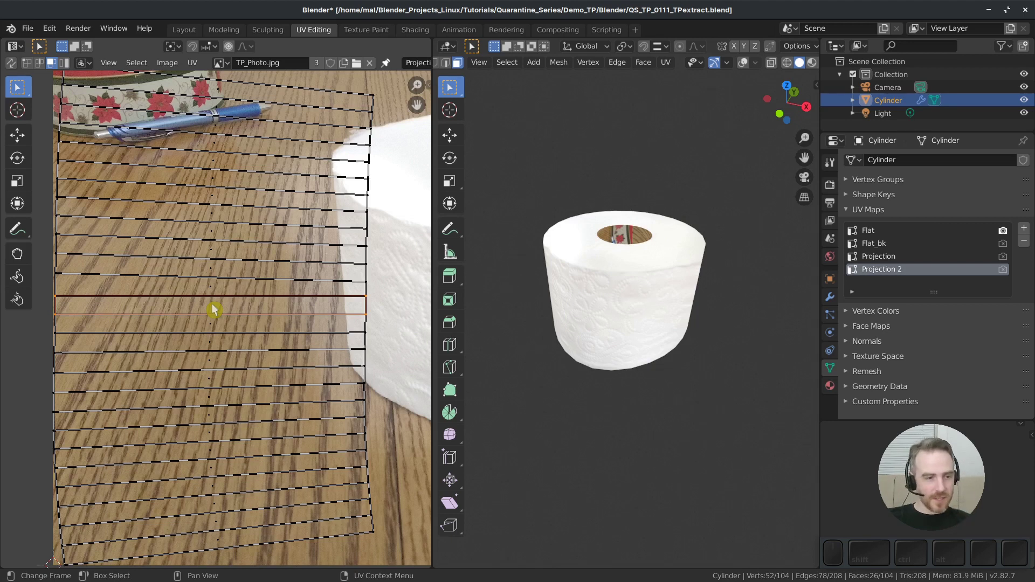
right_click(212, 310)
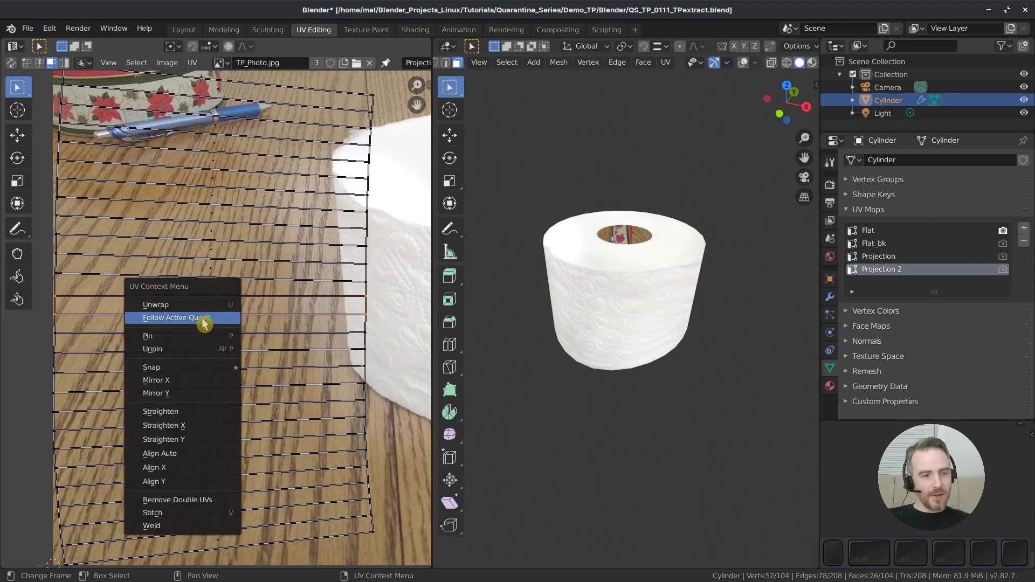
click(205, 320)
Select the entire linked inner tube island and rotate it 90 degrees
scroll(225, 325, down, 2)
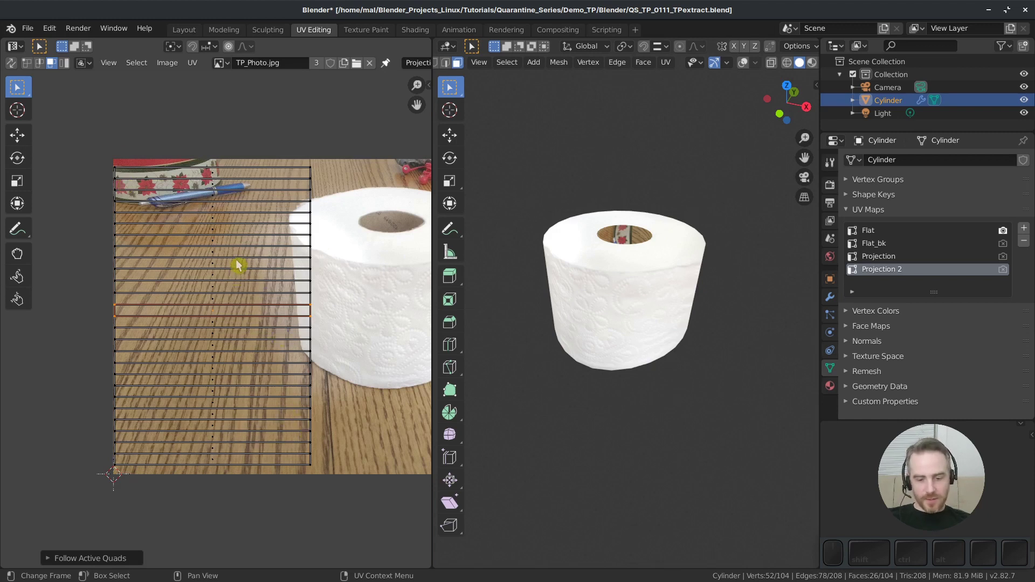
key(l)
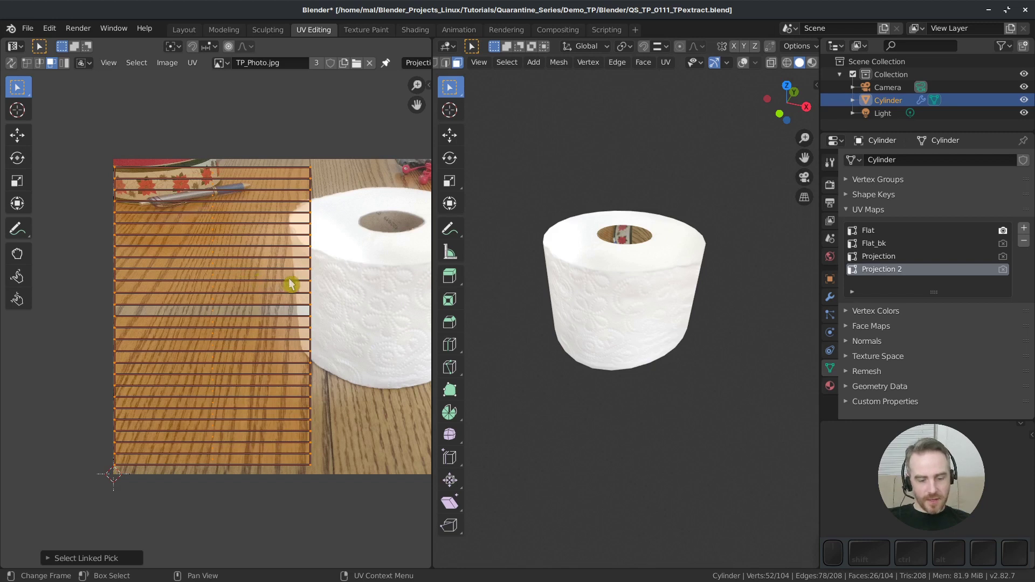
key(r)
key(KP_9)
key(KP_0)
key(KP_Enter)
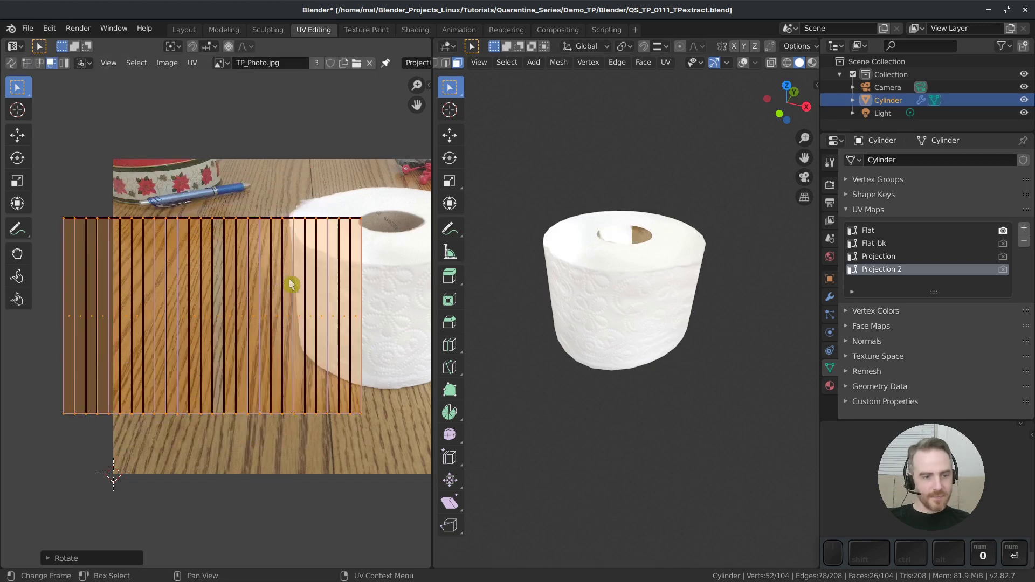
Shrink the inner tube island to a small rectangle and move it onto the roll's center hole in the photo
key(s)
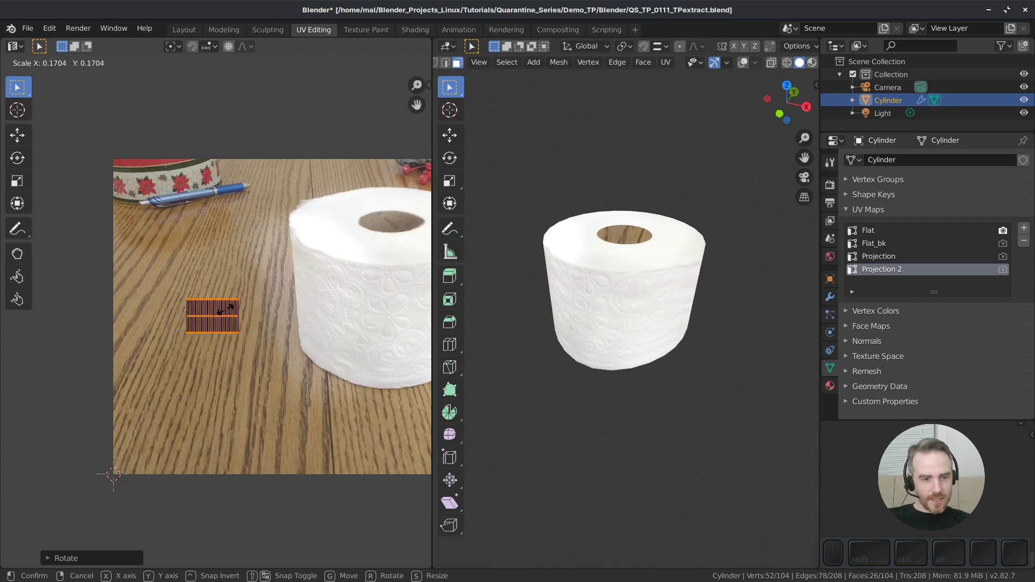
click(222, 311)
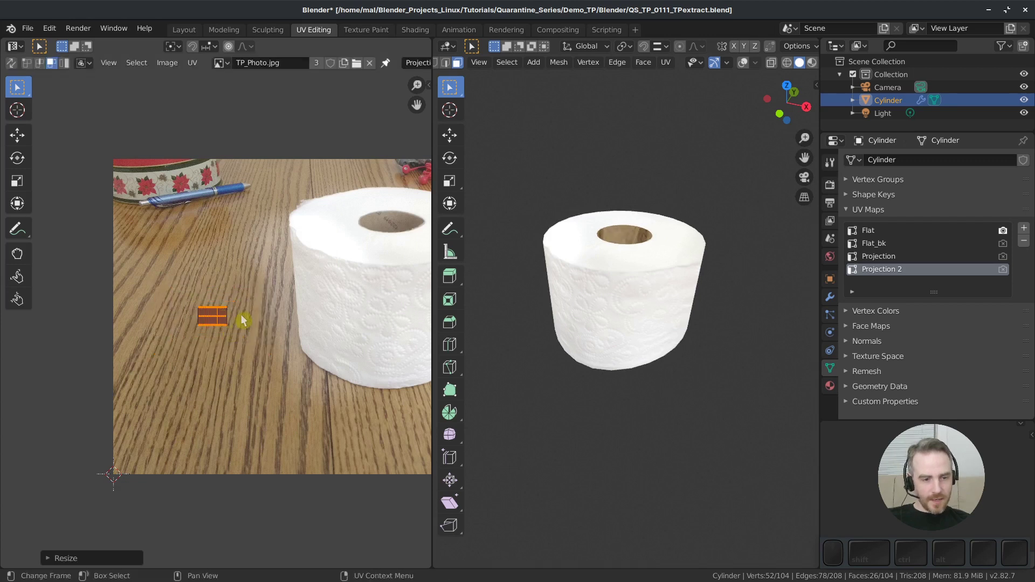
scroll(252, 312, up, 2)
scroll(252, 312, down, 1)
key(g)
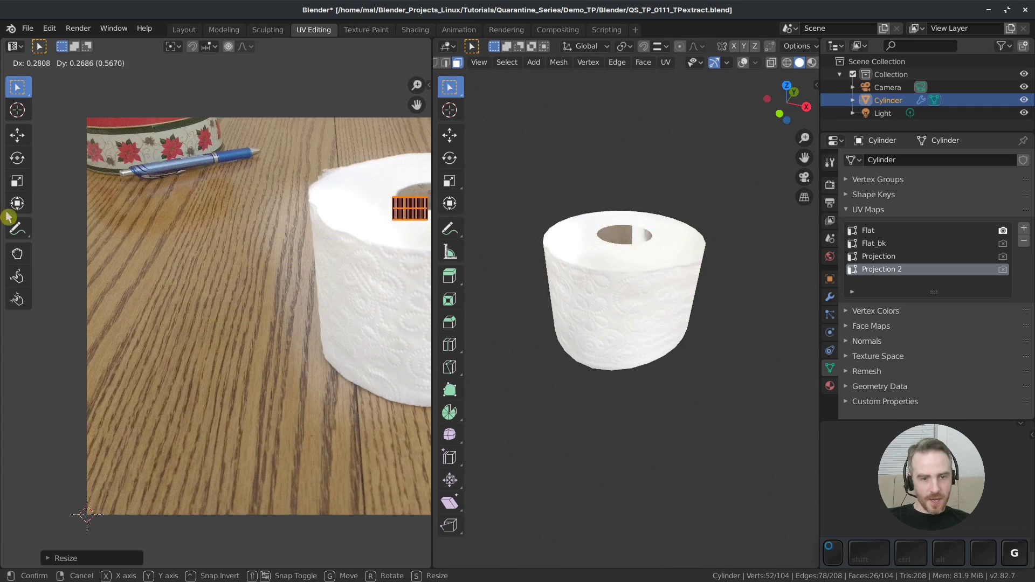
click(444, 213)
Fine-tune the inner tube island's size and position so it lies entirely within the brown cardboard core in the photo
middle_drag(331, 230, 199, 295)
scroll(302, 238, up, 2)
key(g)
key(s)
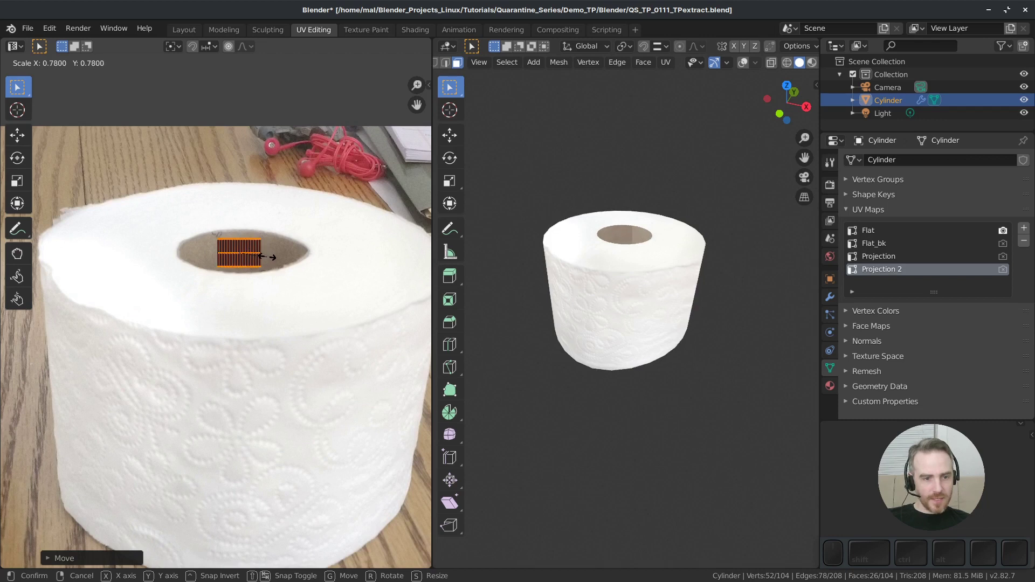
click(269, 257)
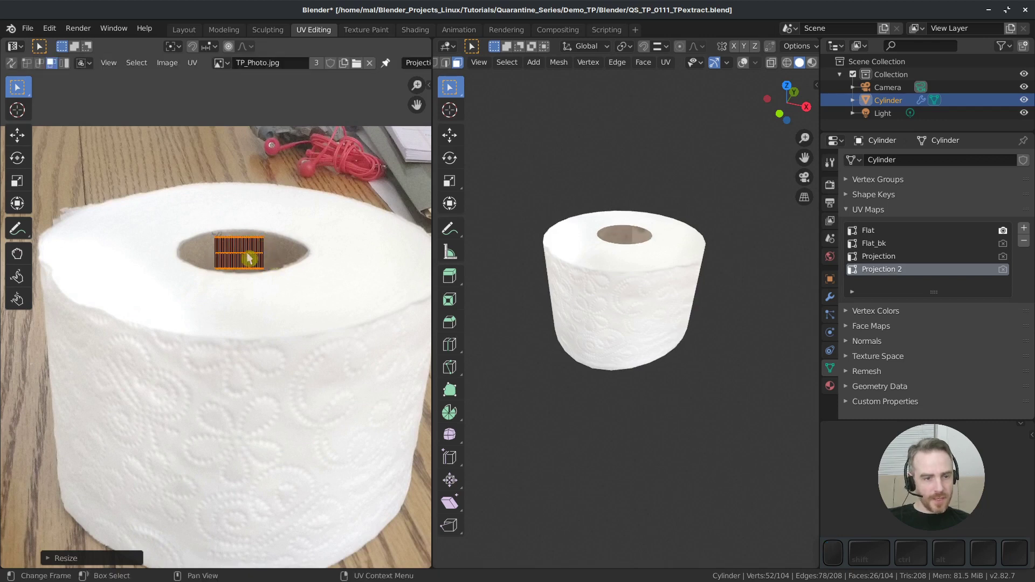
scroll(252, 253, up, 2)
scroll(252, 253, up, 1)
middle_drag(266, 241, 248, 326)
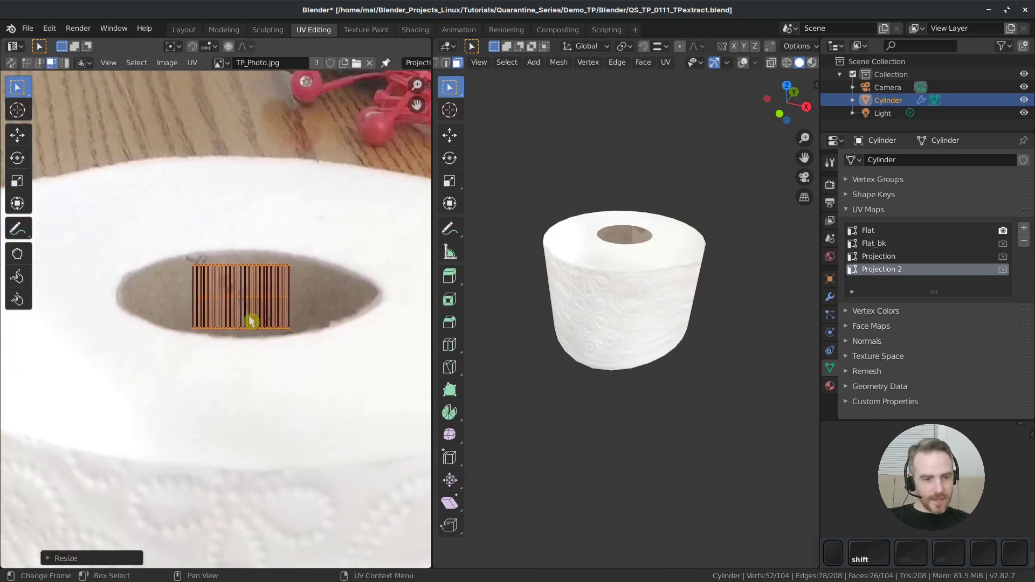
key(g)
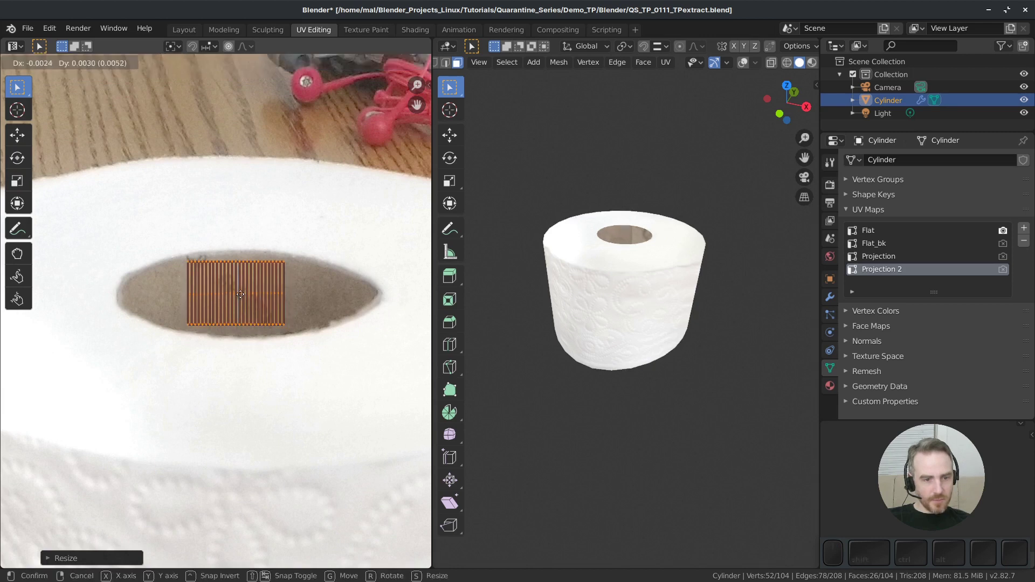
click(241, 299)
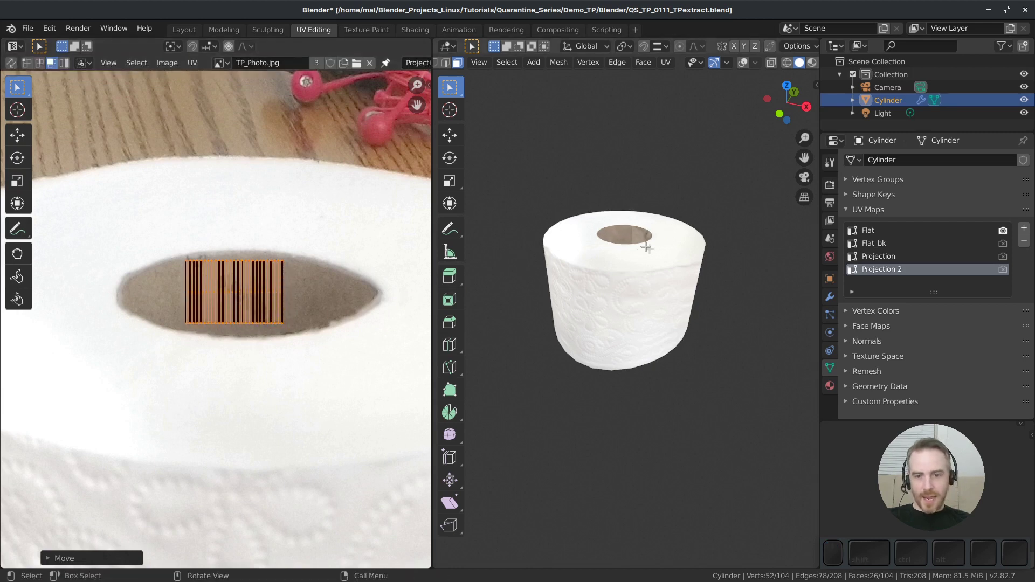
Select only the ring of faces on the underside of the cylinder
middle_drag(637, 220, 463, 238)
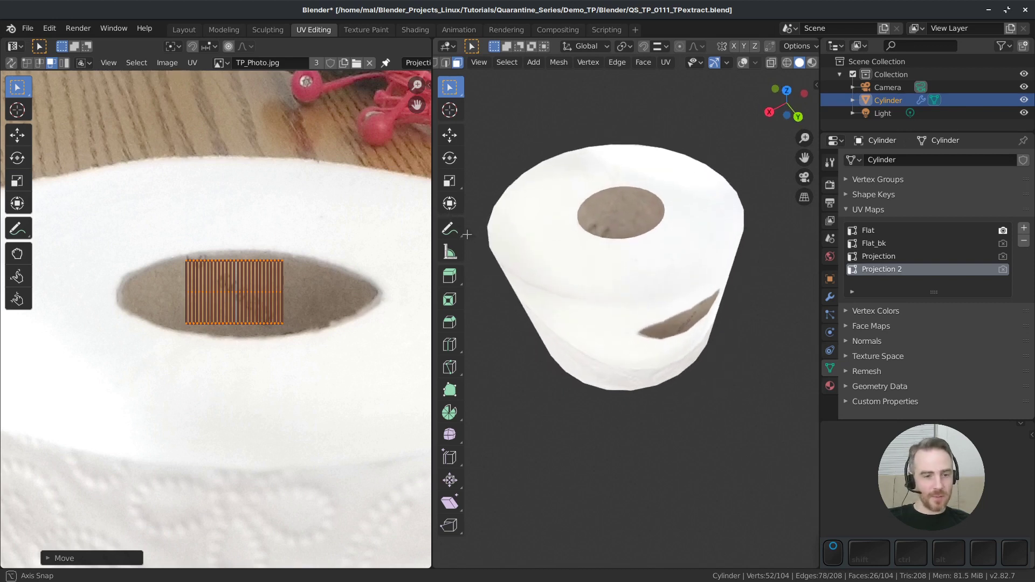
scroll(251, 264, down, 5)
shift+middle_drag(265, 296, 282, 235)
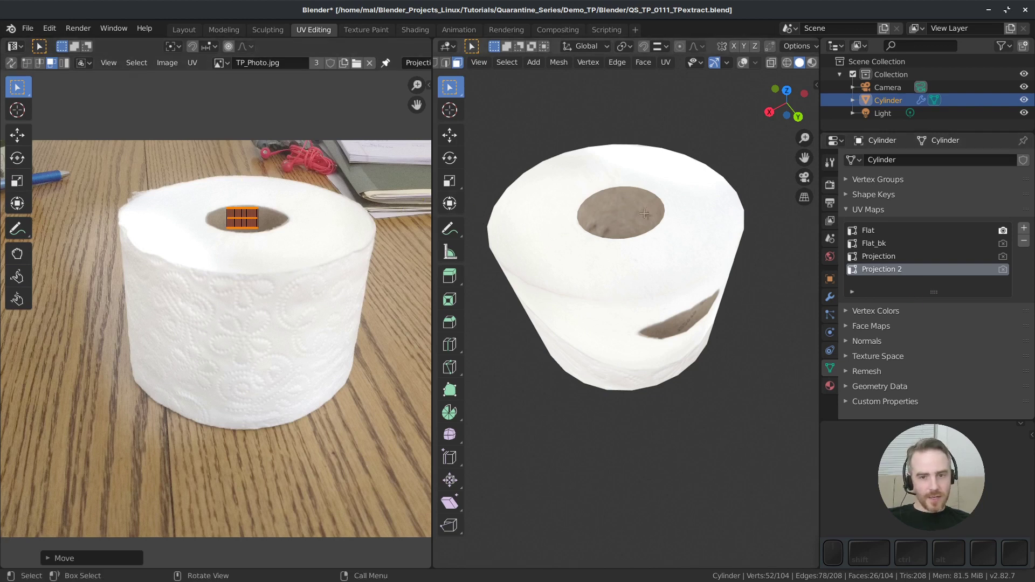
key(a)
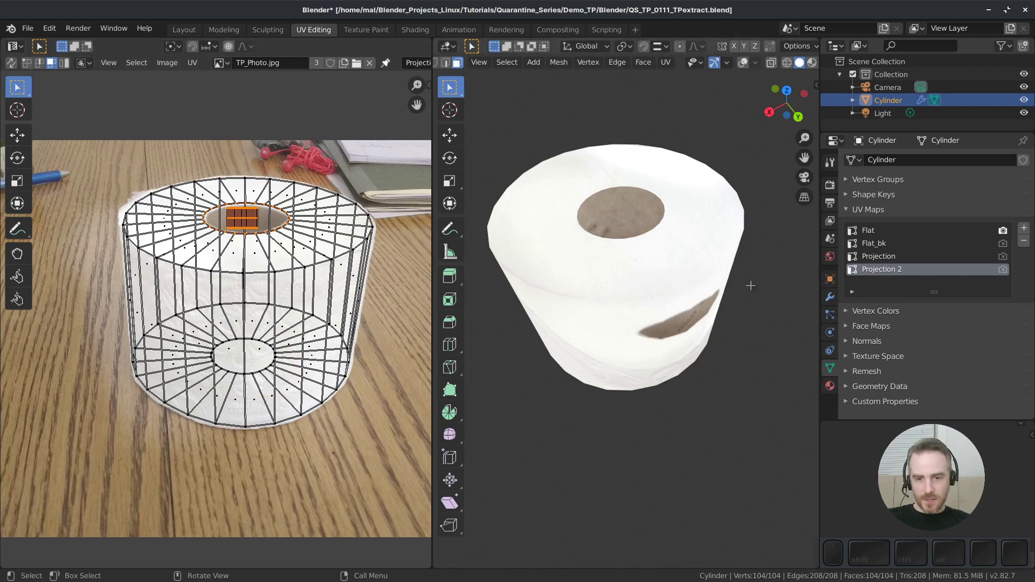
middle_drag(670, 251, 678, 237)
alt+click(615, 363)
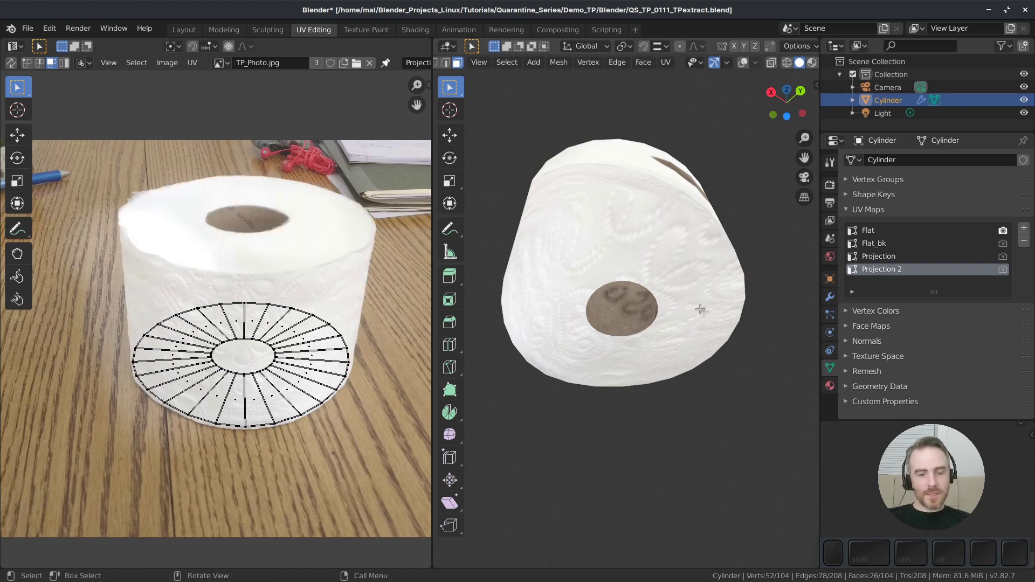
Select the underside ring's UVs and move them up along Y onto the roll's top surface in the photo
middle_drag(690, 251, 537, 201)
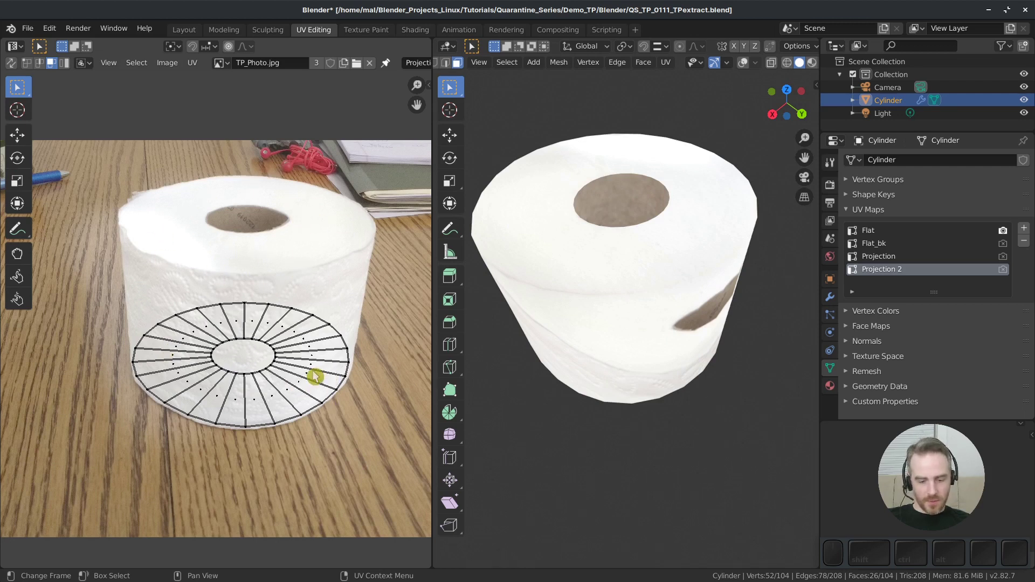
drag(92, 285, 350, 431)
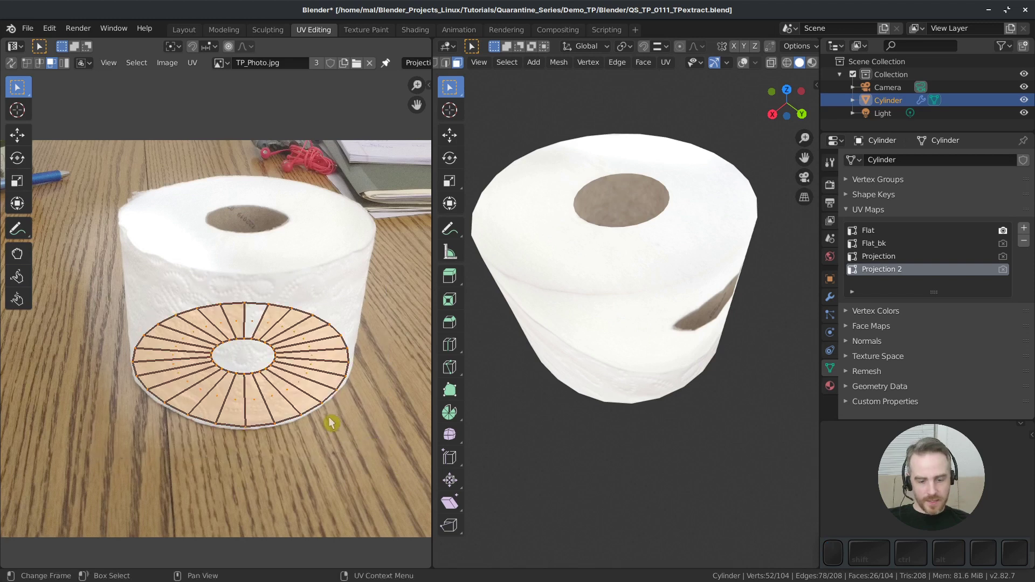
key(g)
key(y)
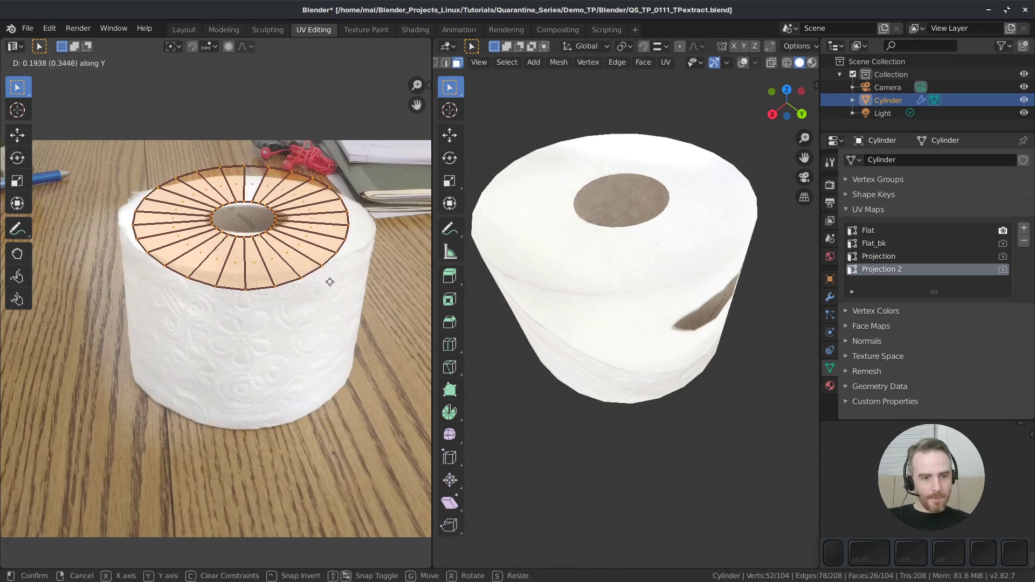
click(330, 282)
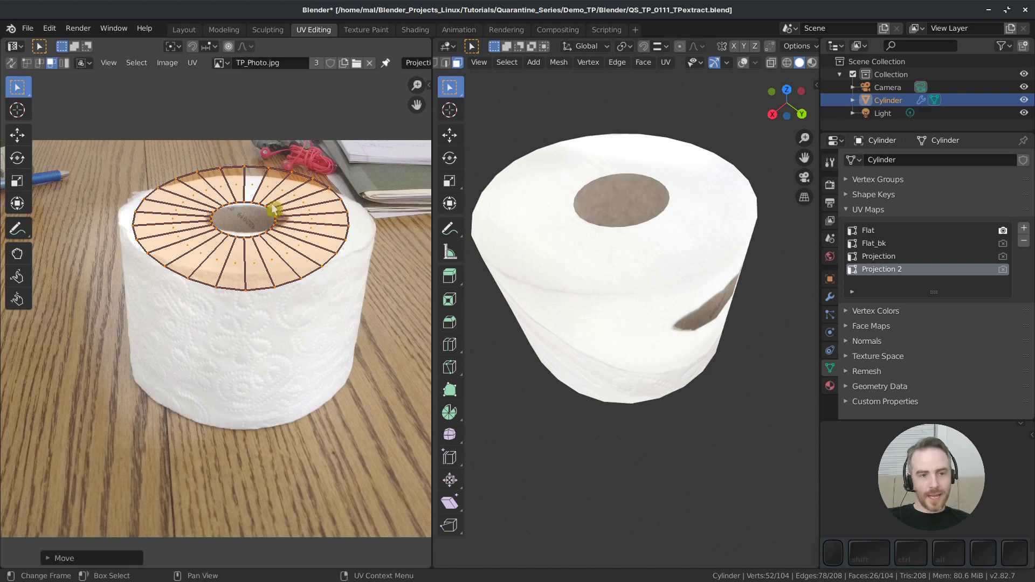
Fit the underside ring's UVs to the roll's top in the photo, with the inner loop around the cardboard core's rim
click(340, 272)
key(1)
scroll(250, 205, up, 3)
key(ctrl+z)
scroll(326, 286, down, 3)
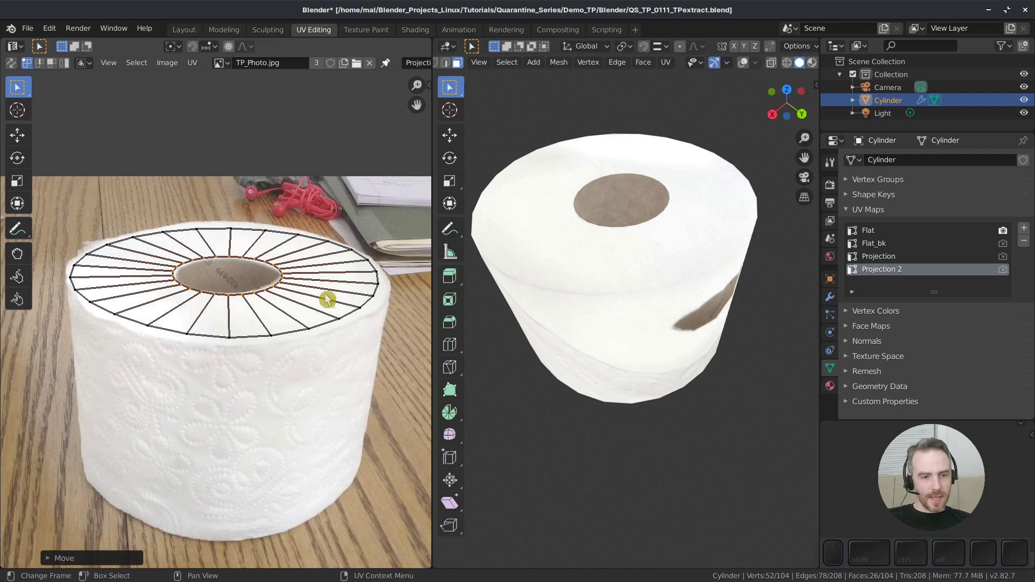
scroll(328, 300, down, 1)
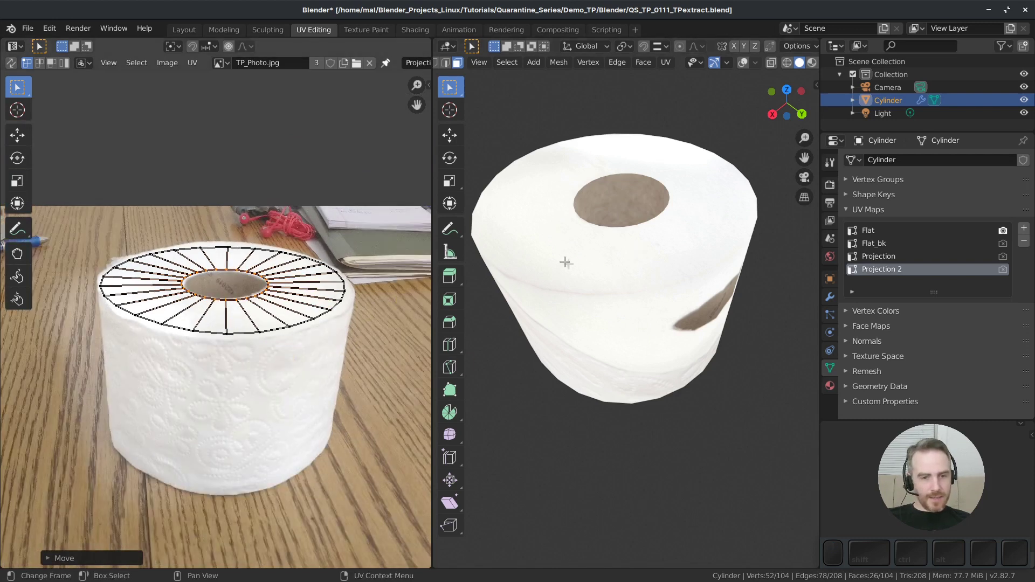
Select the whole mesh, turn the viewport overlays back on, and examine the cylinder's outer side faces
key(a)
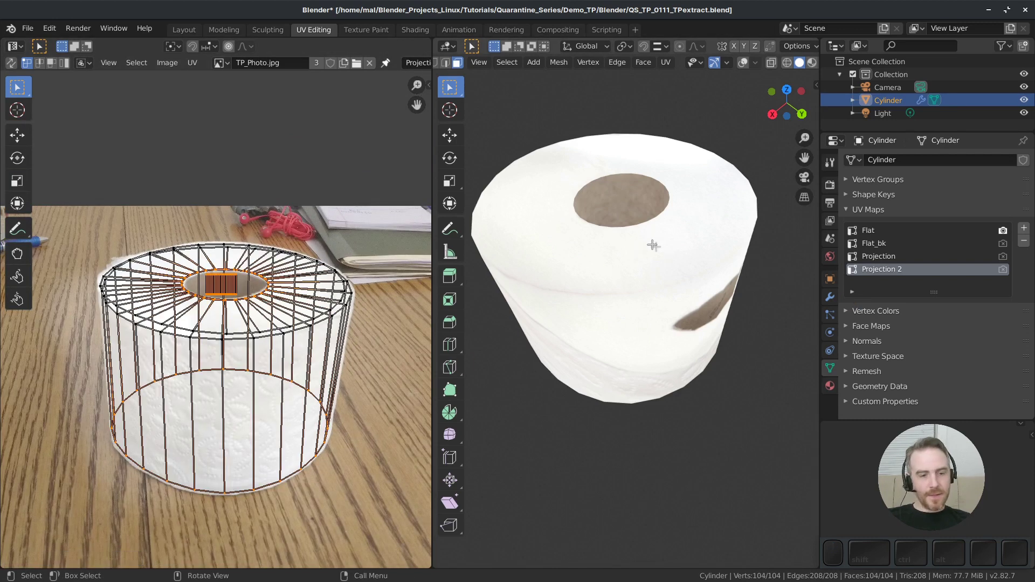
mouse_move(649, 246)
middle_down()
mouse_move(670, 242)
mouse_move(656, 264)
mouse_move(464, 262)
middle_up()
key(shift+alt+z)
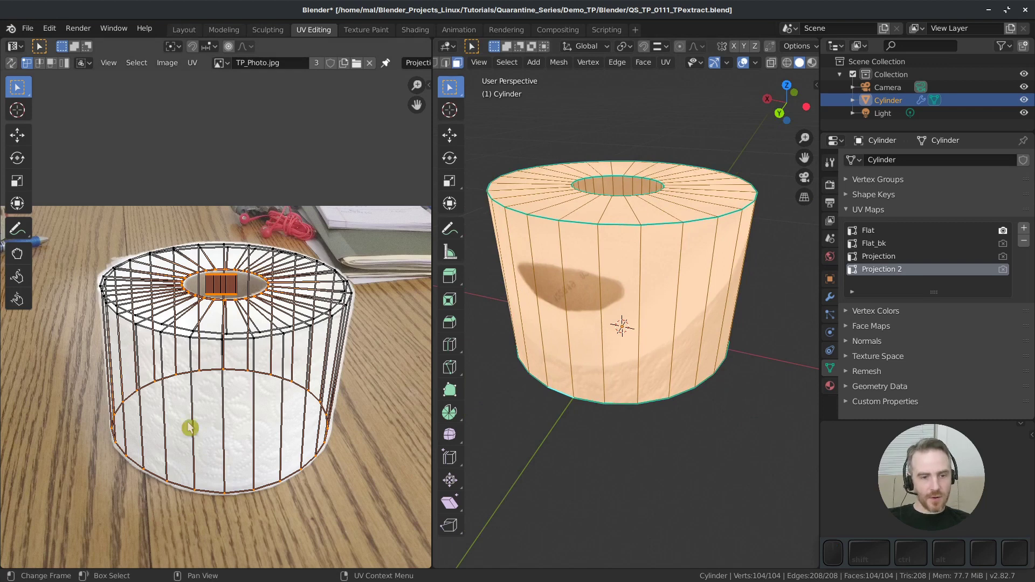
mouse_move(628, 268)
middle_down()
mouse_move(641, 267)
mouse_move(583, 282)
mouse_move(610, 294)
mouse_move(643, 273)
middle_up()
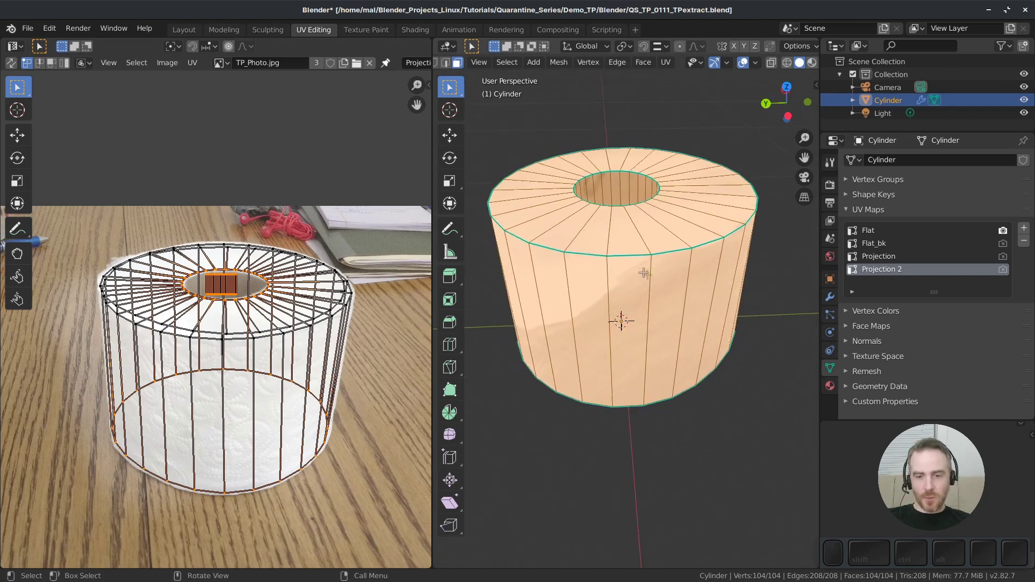
Set the viewport overlays to display seams instead of sharp edges, and view the seamed side of the cylinder
middle_drag(669, 341, 688, 149)
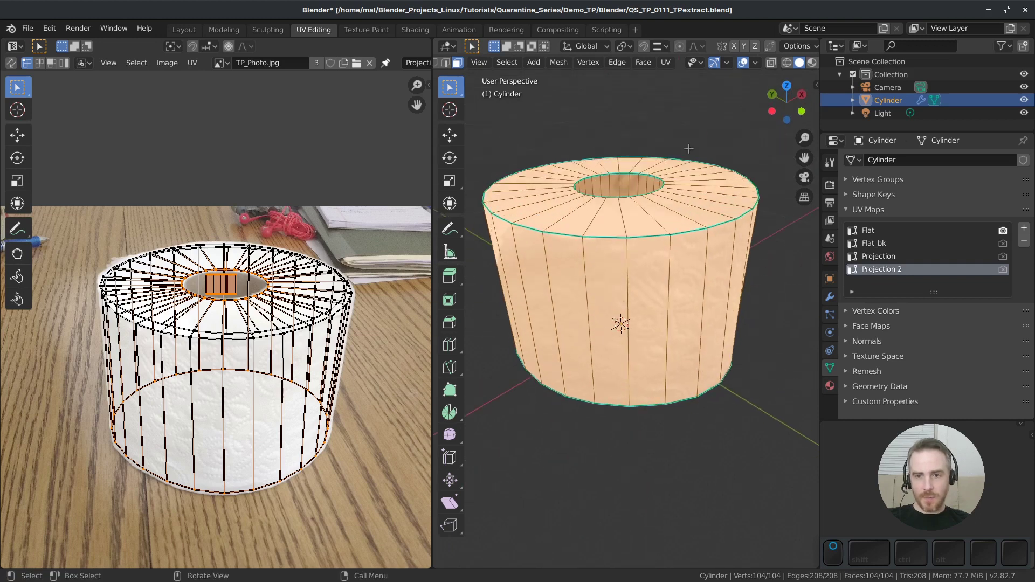
click(755, 63)
click(733, 362)
click(818, 363)
middle_drag(754, 366, 647, 266)
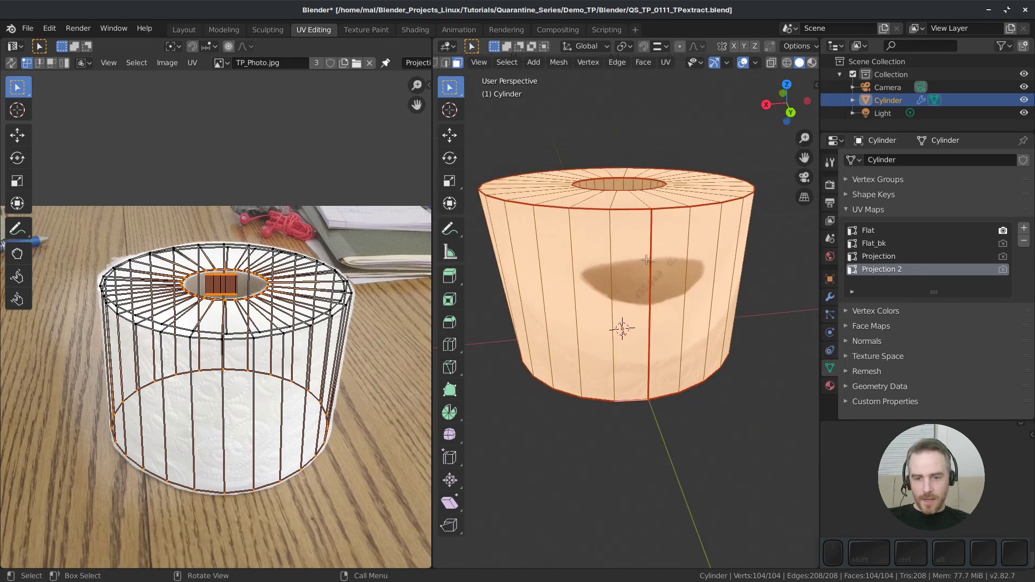
Select the vertical seam edge on the cylinder's outer side in edge mode and clear its seam
click(648, 251)
key(2)
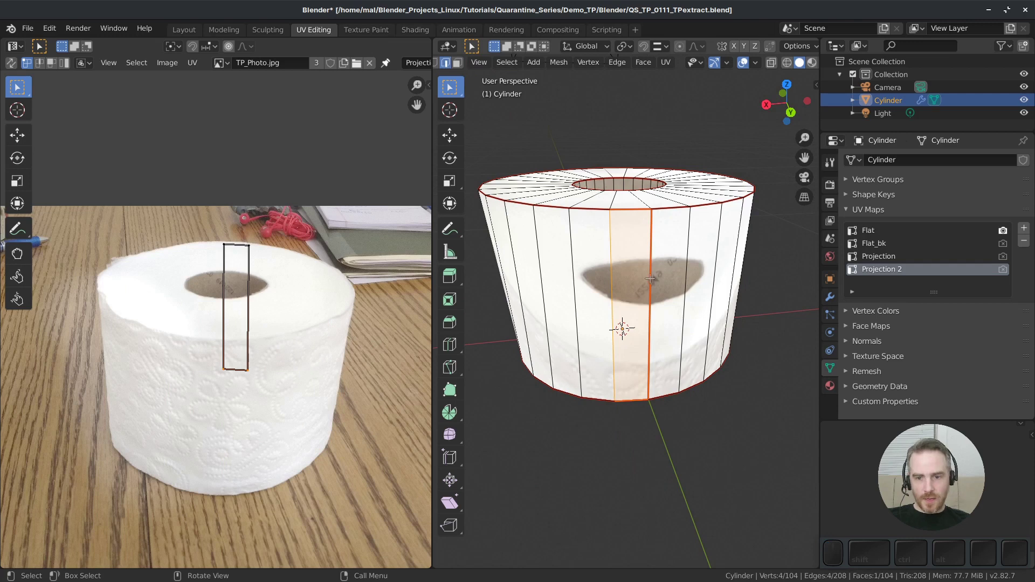
click(656, 332)
right_click(653, 291)
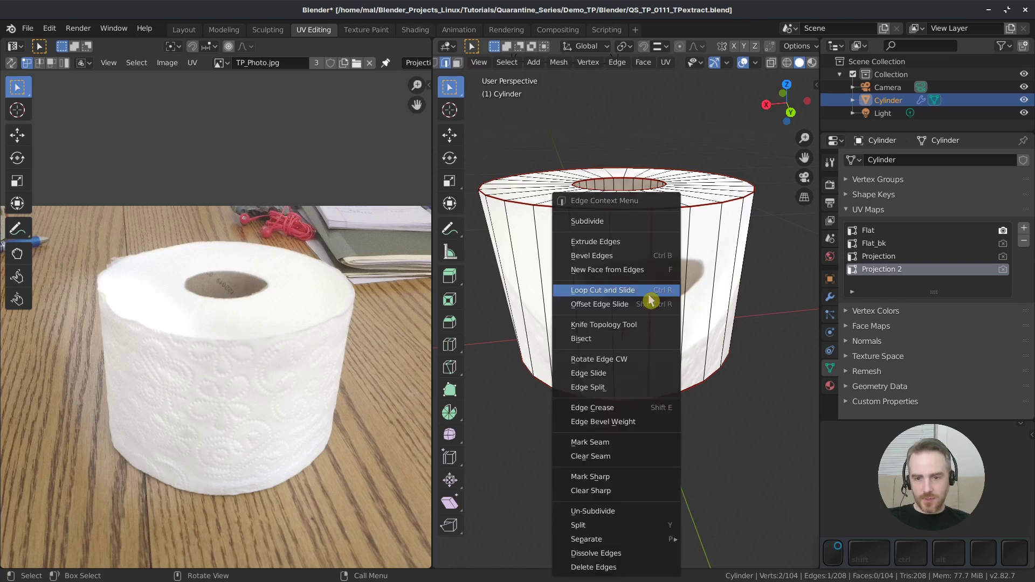
click(602, 457)
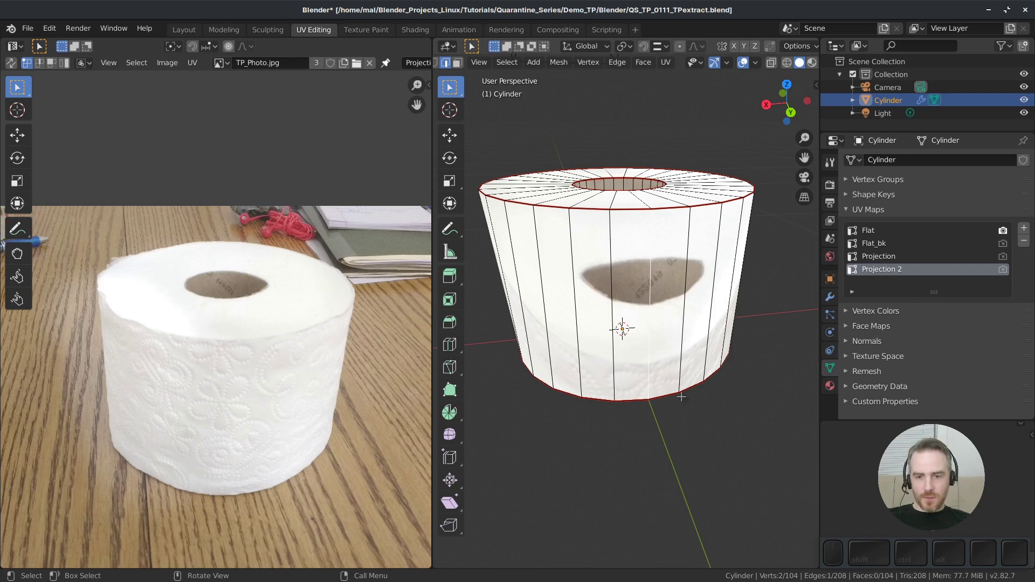
From the camera view, select all of the cylinder's camera-facing faces in face mode
key(KP_0)
click(516, 122)
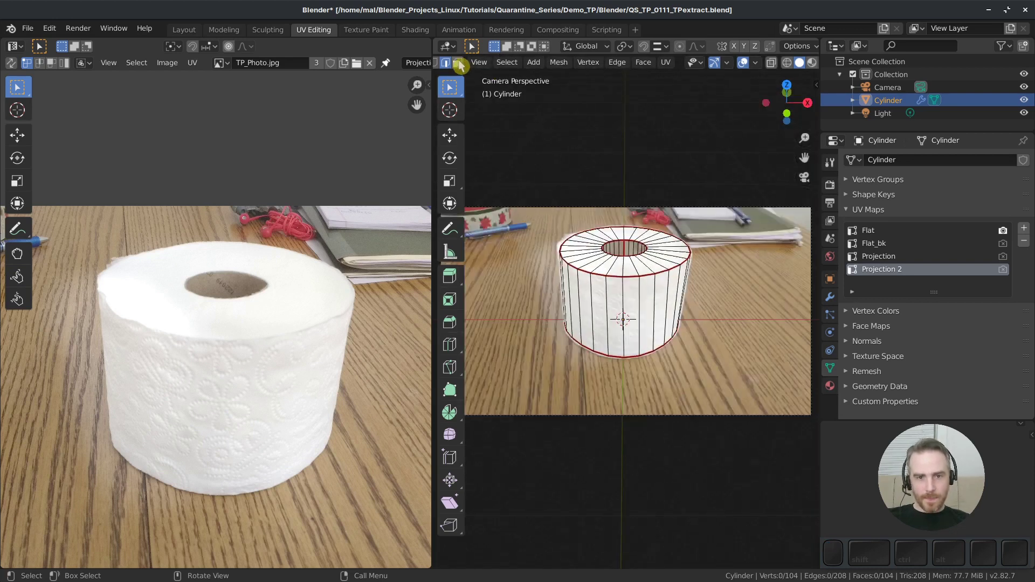
click(459, 65)
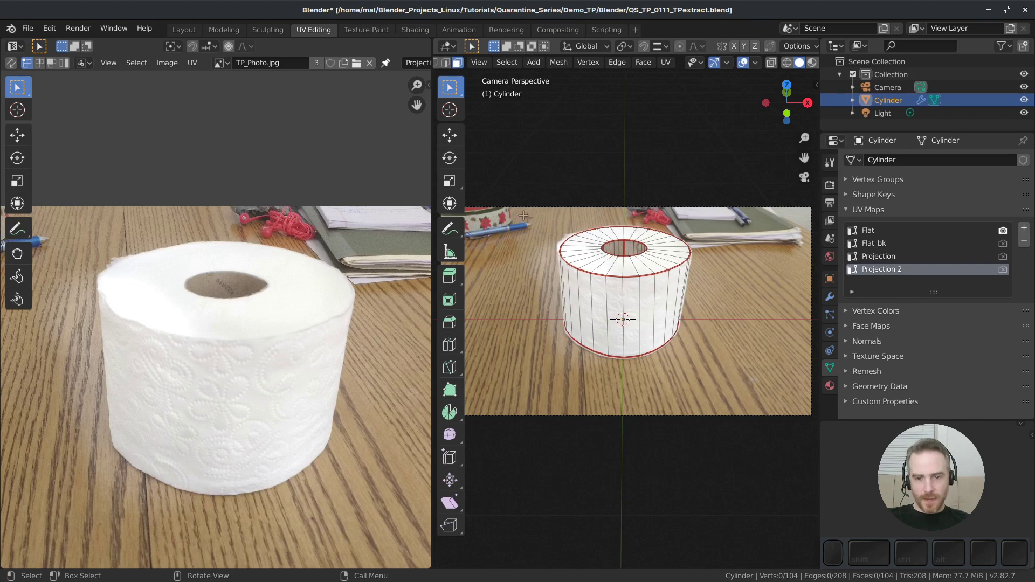
drag(521, 214, 730, 389)
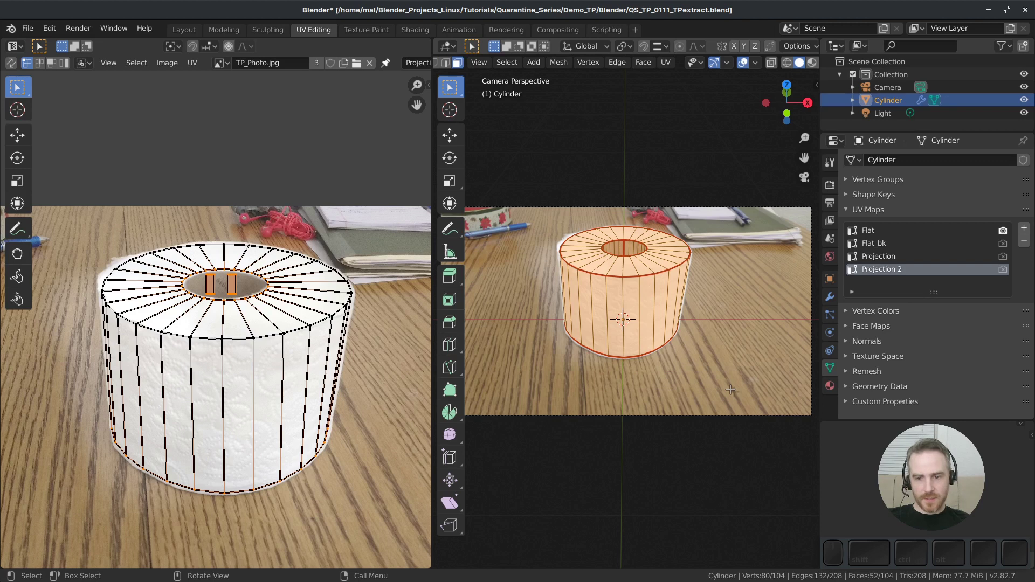
Make the Flat UV map active and enable UV sync selection to display the whole layout
click(870, 232)
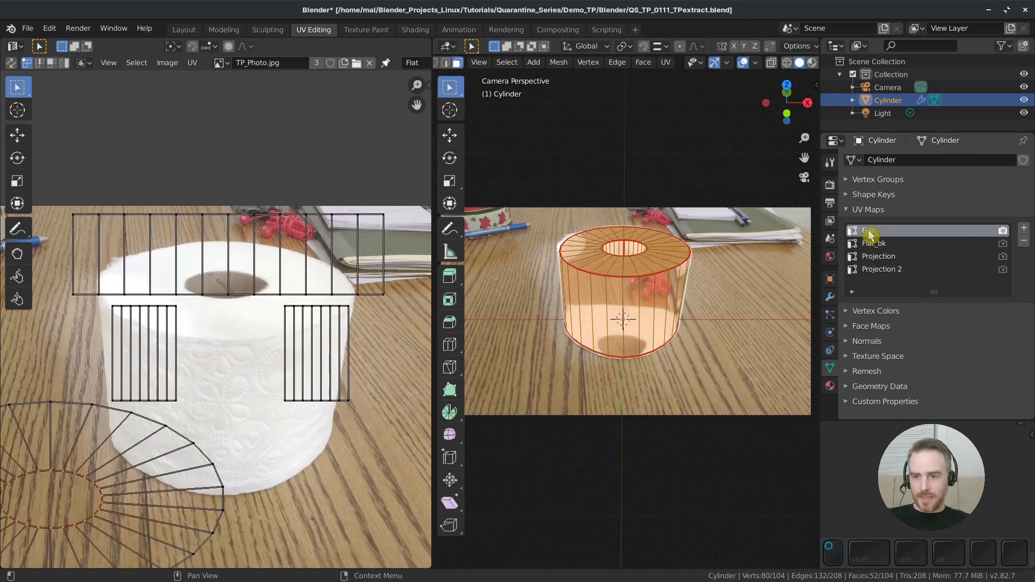
scroll(267, 355, down, 2)
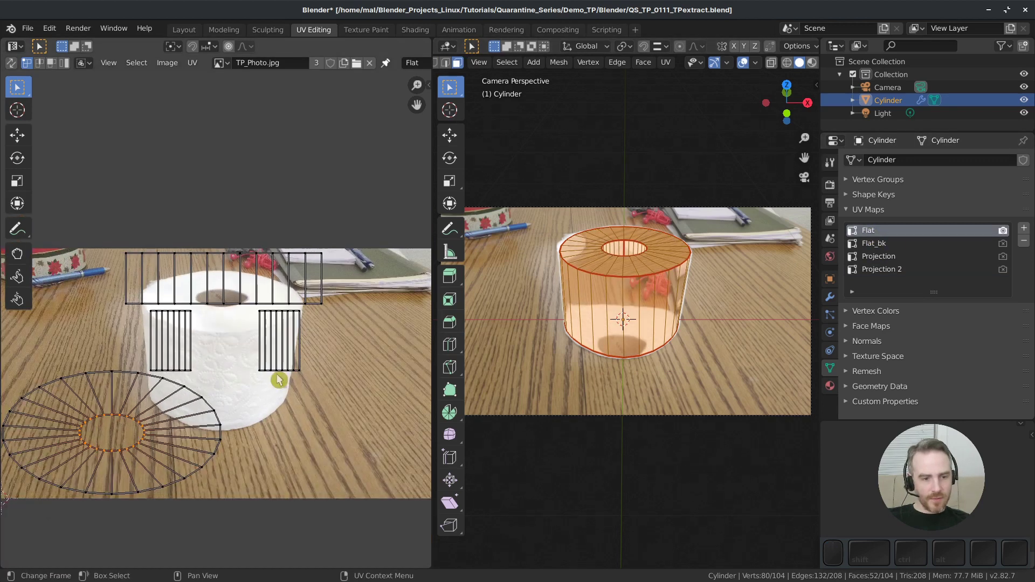
click(13, 64)
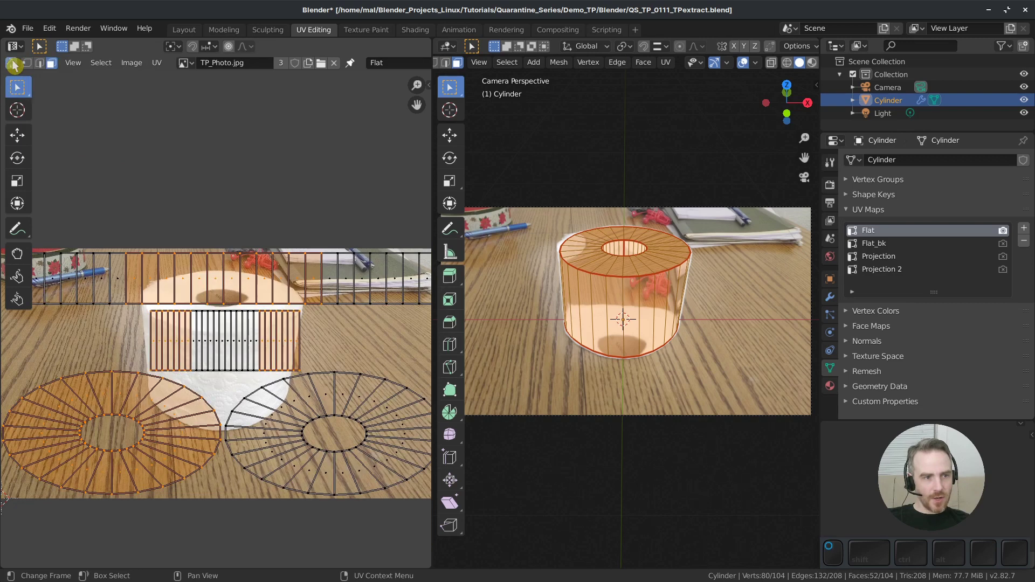
scroll(257, 348, down, 1)
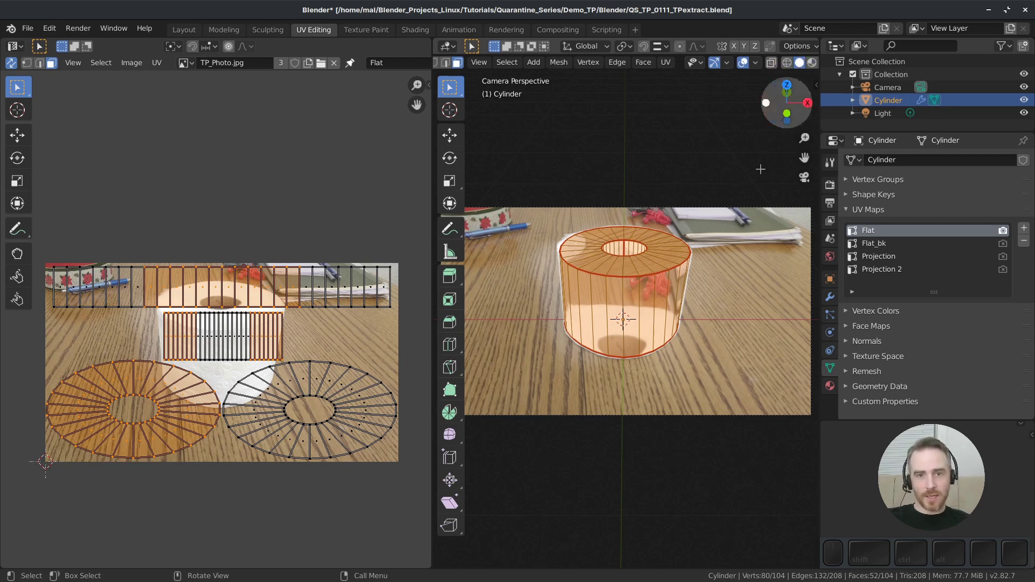
Invert the selection and circle-deselect the inner tube and underside UVs, leaving only the hidden outer side faces selected
drag(532, 200, 744, 378)
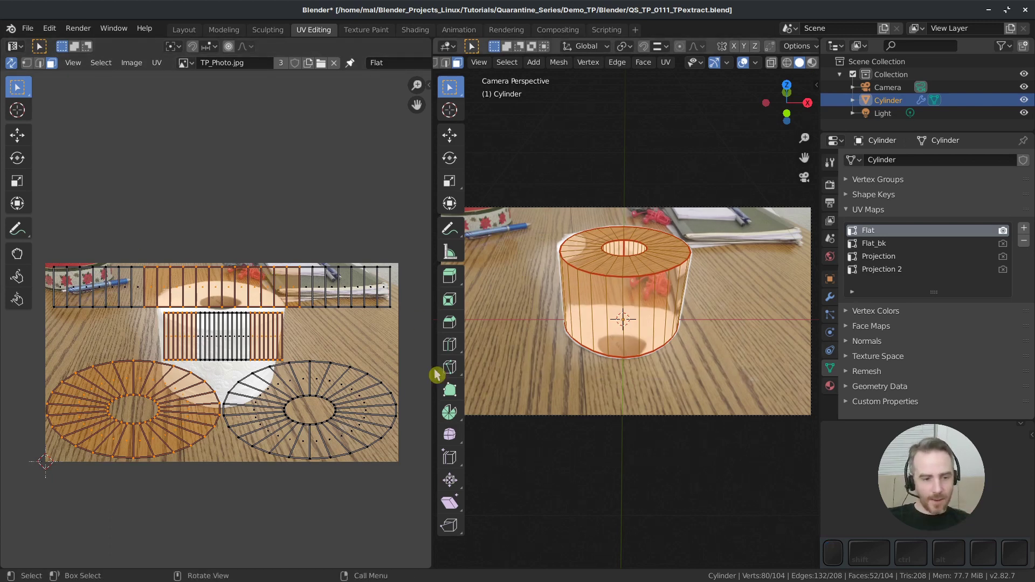
key(ctrl+i)
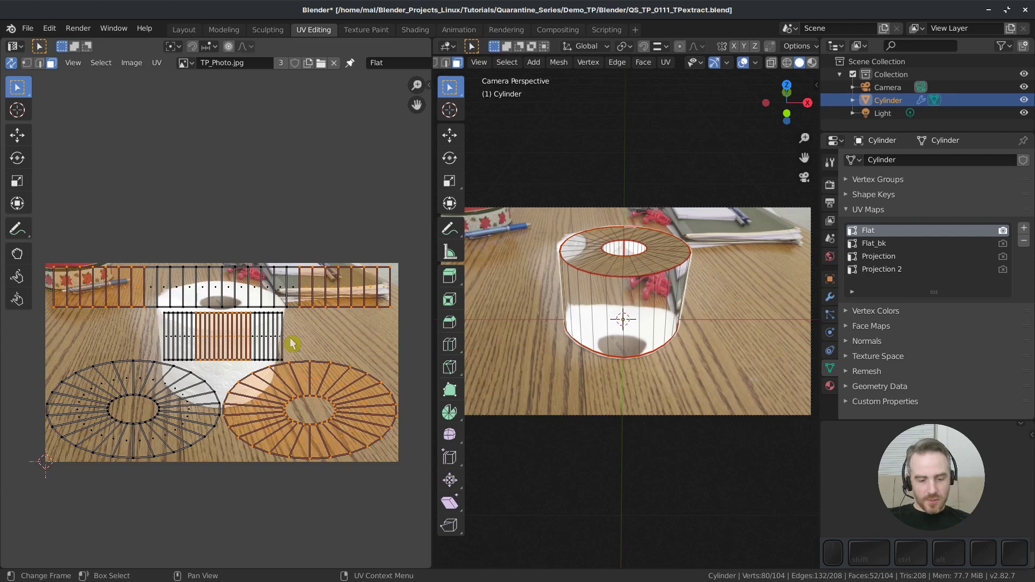
key(c)
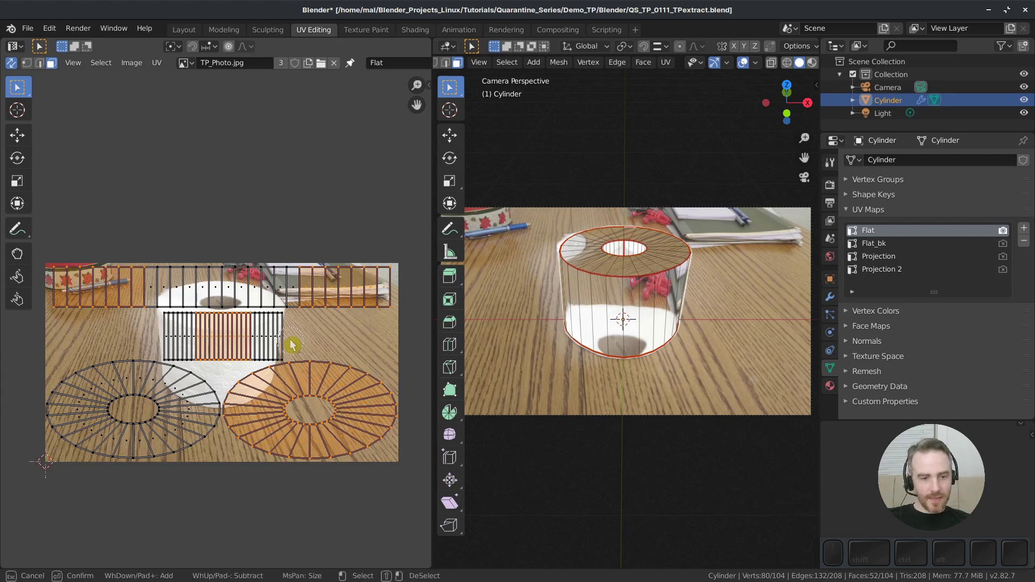
mouse_move(291, 345)
middle_down()
mouse_move(202, 355)
mouse_move(227, 374)
mouse_move(309, 380)
mouse_move(346, 405)
mouse_move(333, 435)
mouse_move(284, 447)
mouse_move(265, 414)
mouse_move(281, 388)
mouse_move(320, 389)
mouse_move(210, 353)
mouse_move(212, 420)
middle_up()
right_click(326, 353)
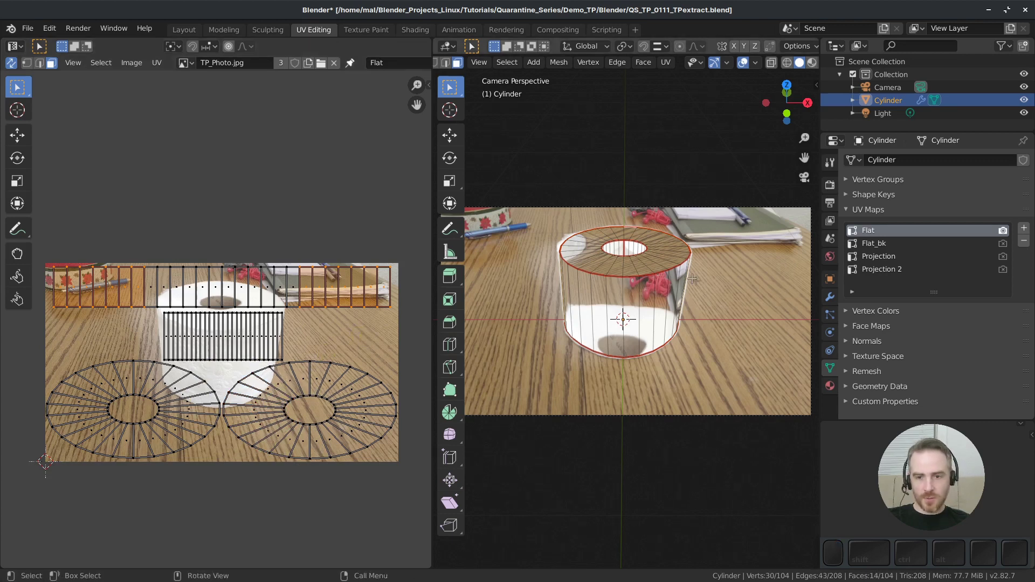
Make the Projection 2 UV map active, unwrap the hidden outer side faces, and clear the selection
middle_drag(718, 274, 559, 251)
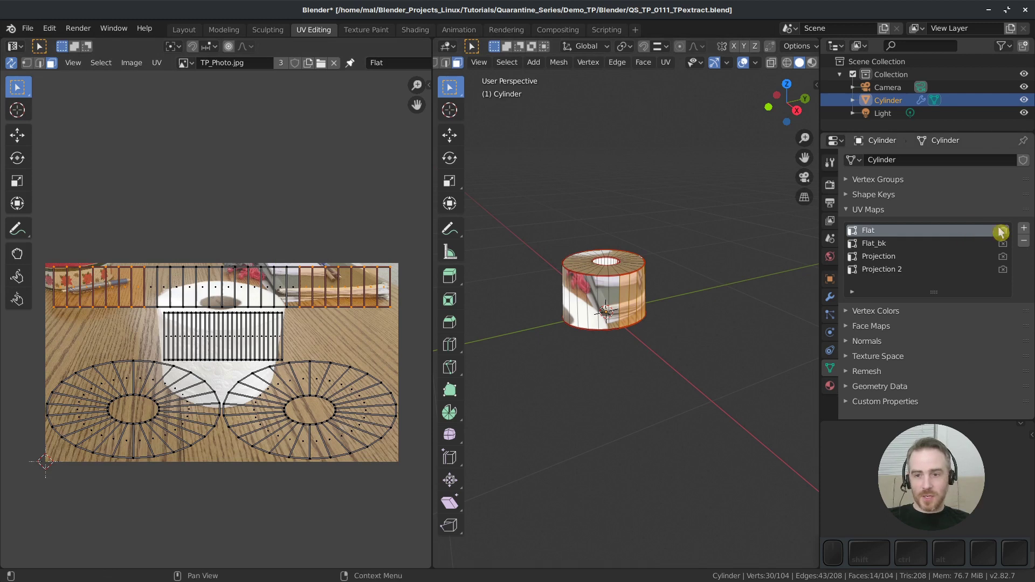
click(881, 269)
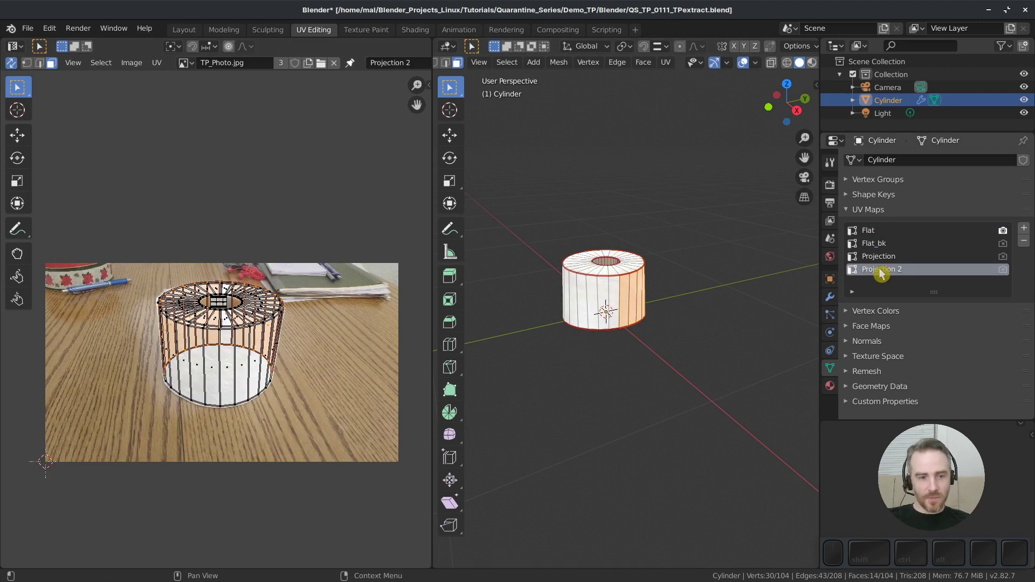
key(u)
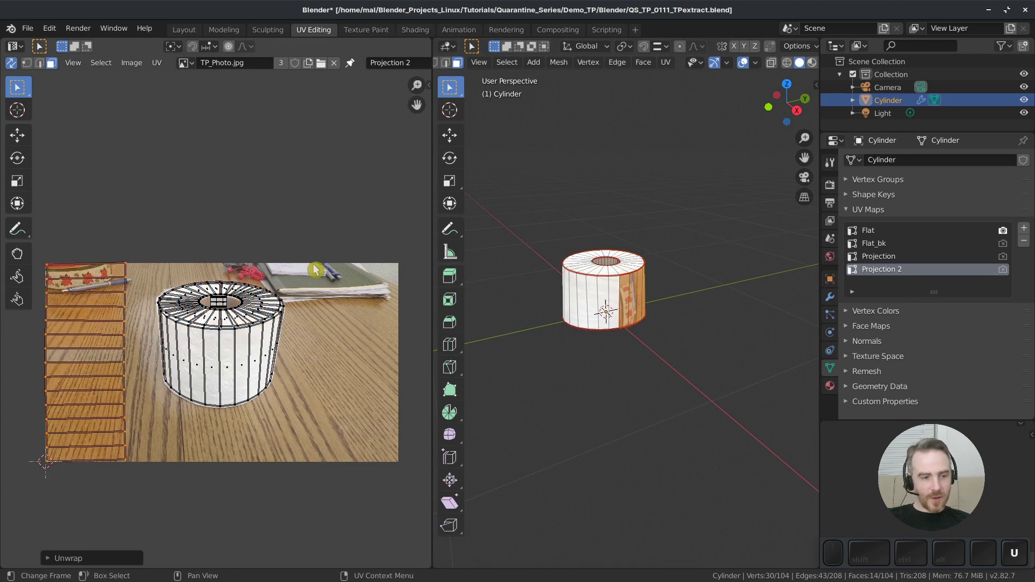
middle_drag(168, 242, 234, 227)
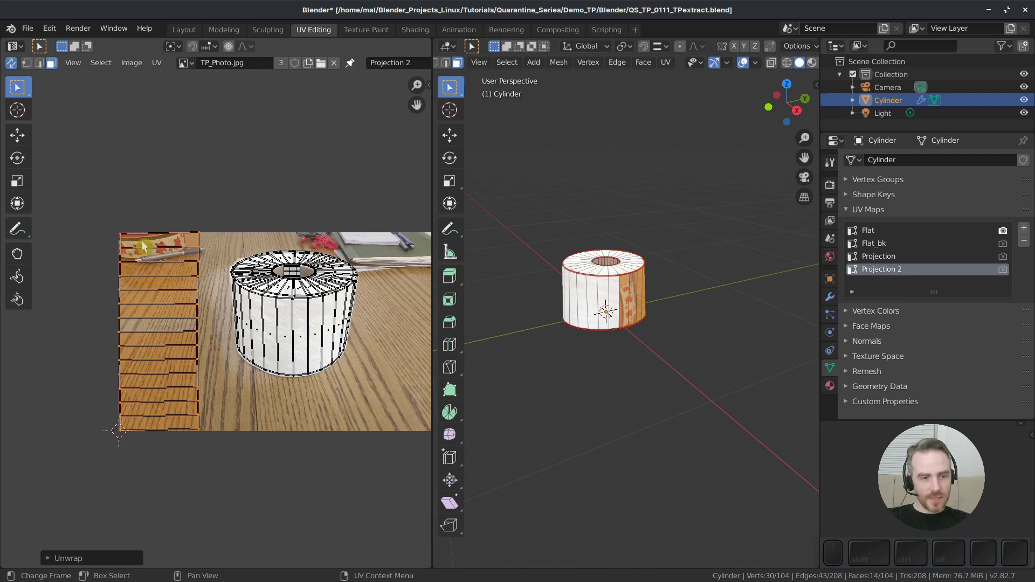
click(113, 202)
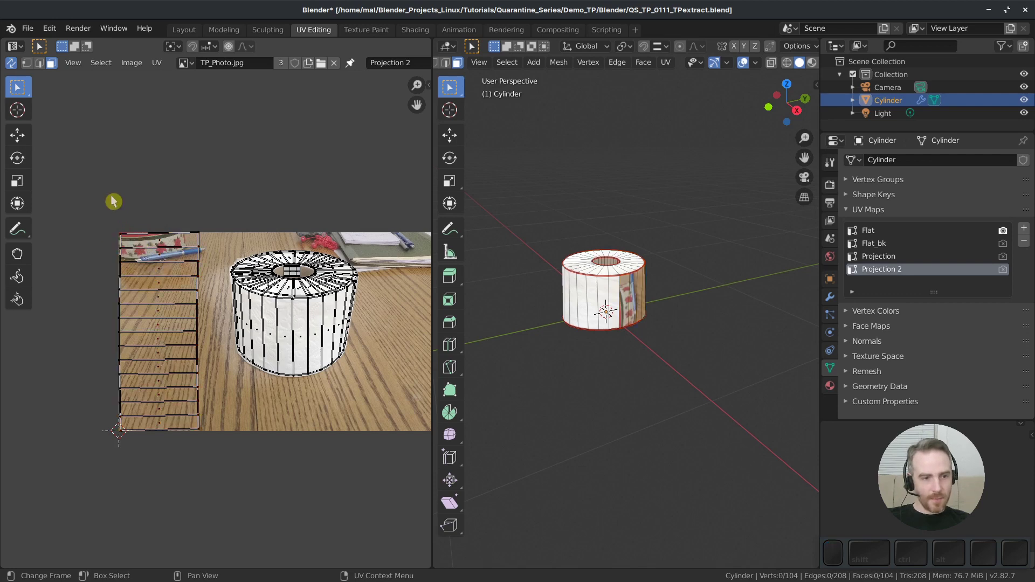
Hide the seam display in the viewport overlays
scroll(650, 269, up, 3)
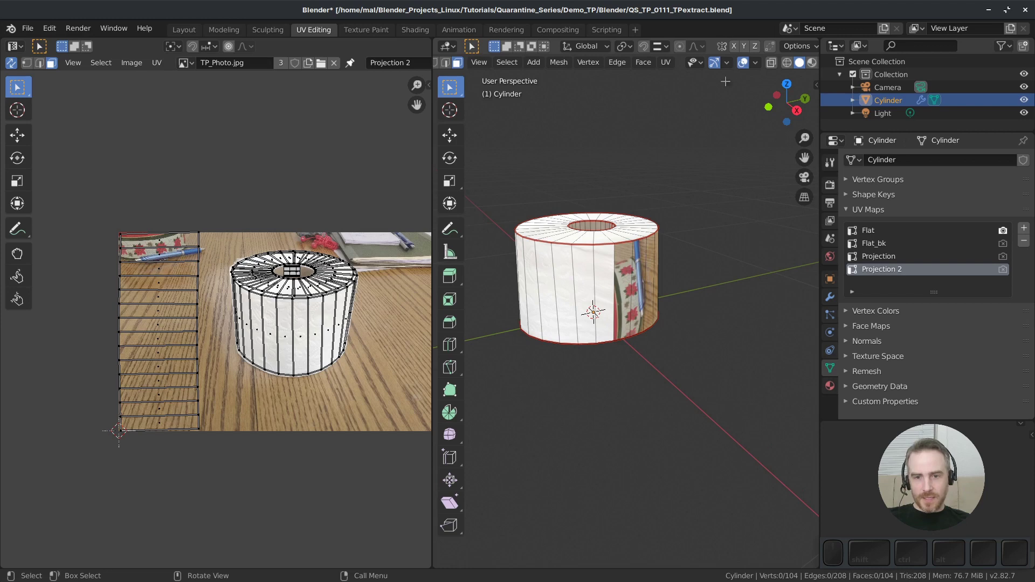
click(752, 63)
click(830, 357)
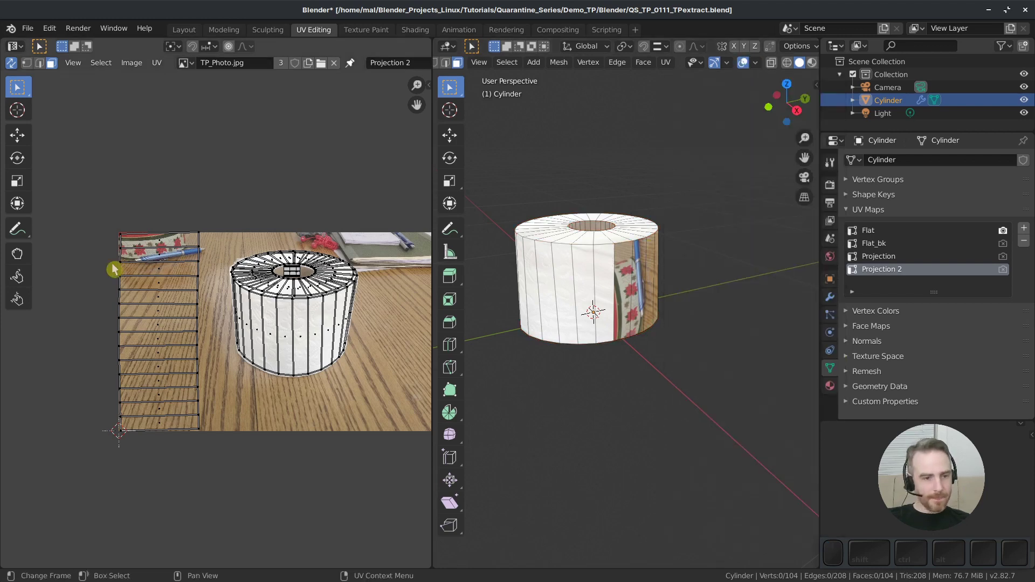
In vertex mode, select all UVs of the newly unwrapped strip and turn off UV sync selection to isolate it
key(b)
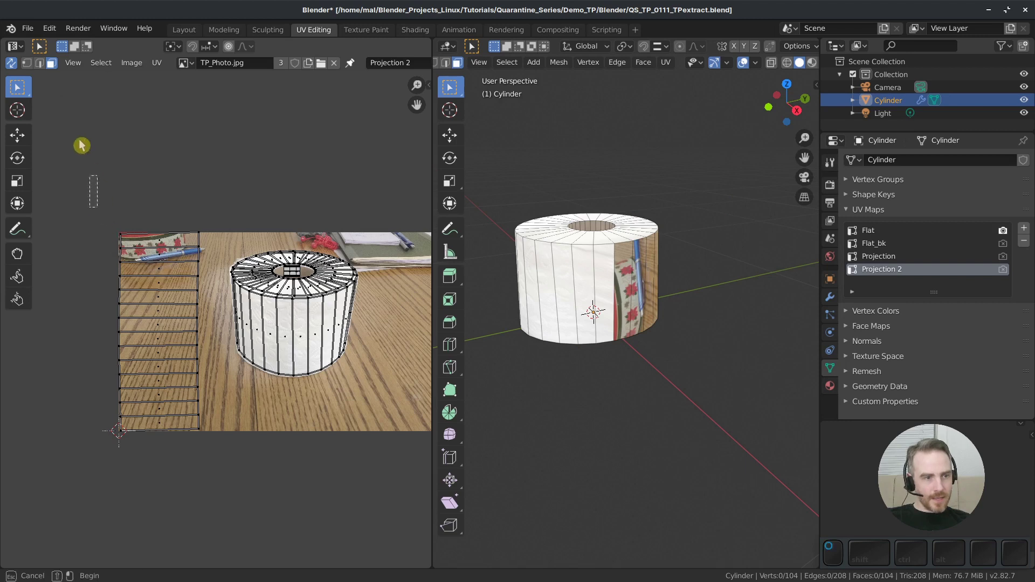
click(26, 63)
drag(88, 209, 140, 331)
middle_drag(666, 335, 587, 345)
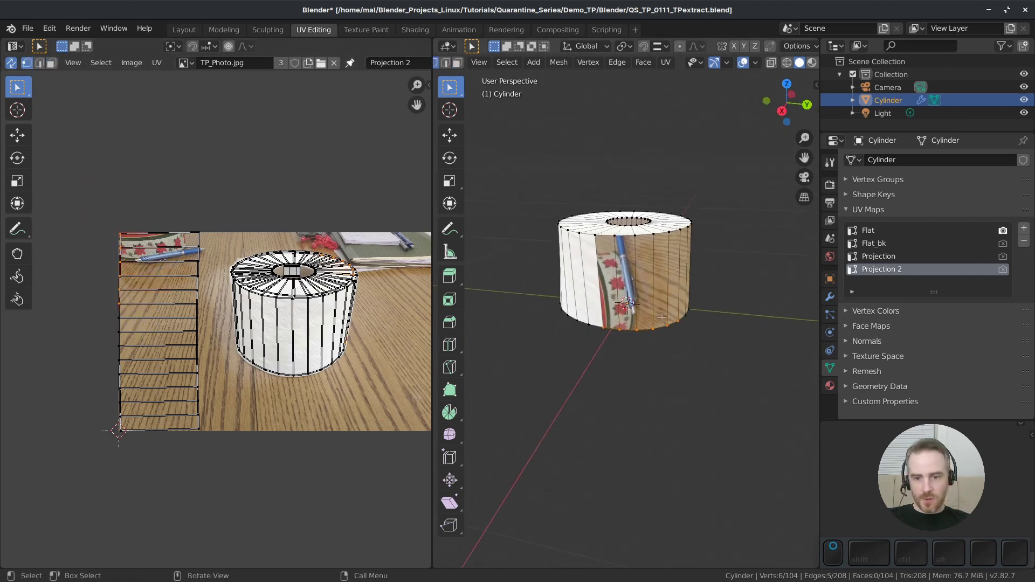
drag(80, 193, 216, 444)
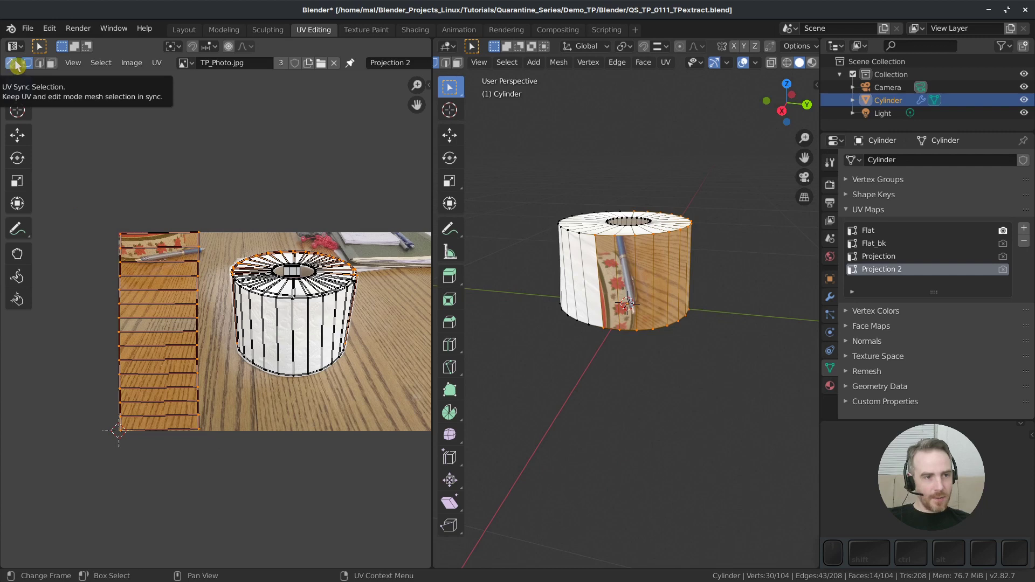
click(12, 63)
drag(88, 173, 218, 469)
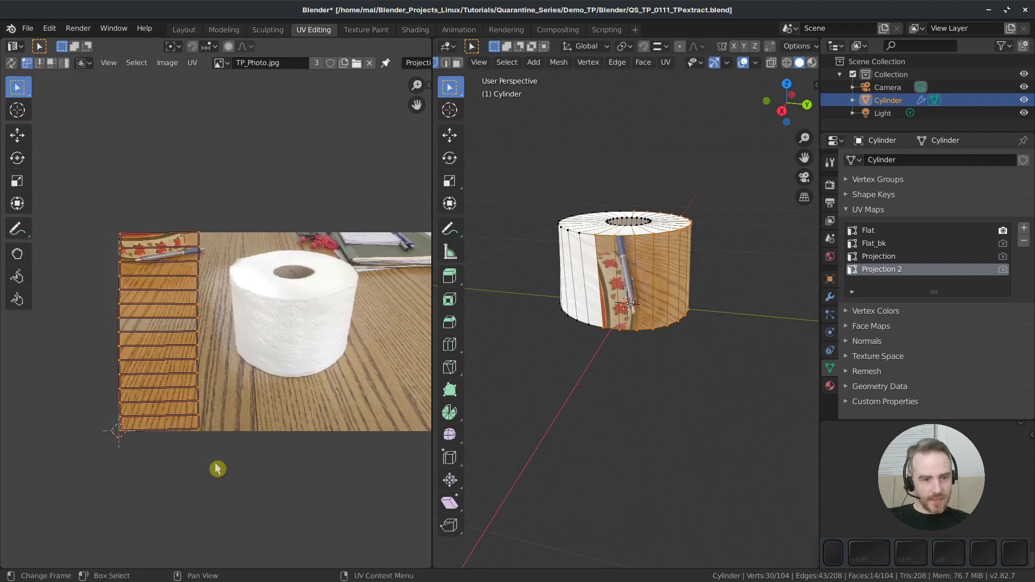
Rotate the strip's UVs by 90 degrees and move them over the roll's side in the photo
key(r)
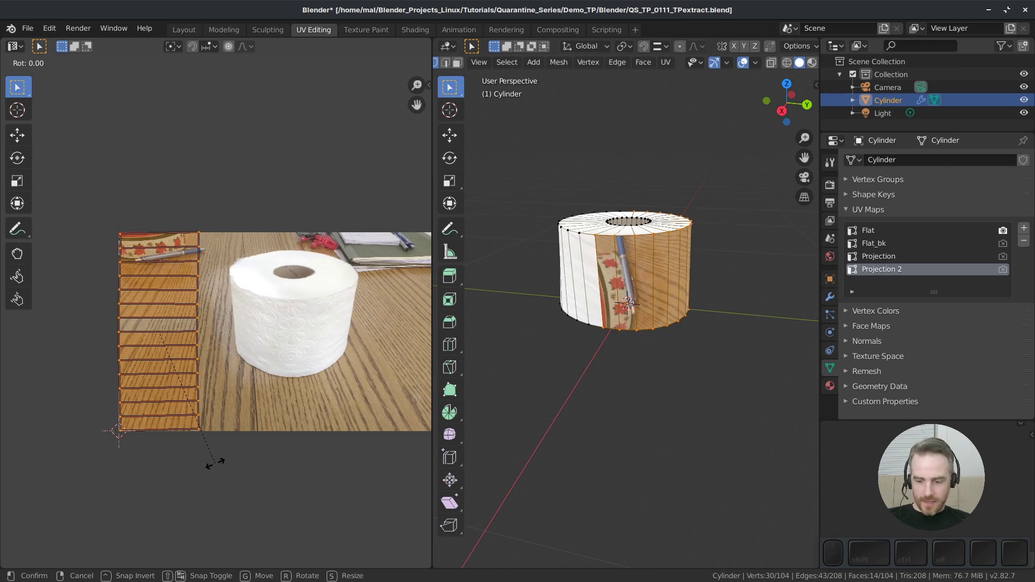
text(90)
click(215, 465)
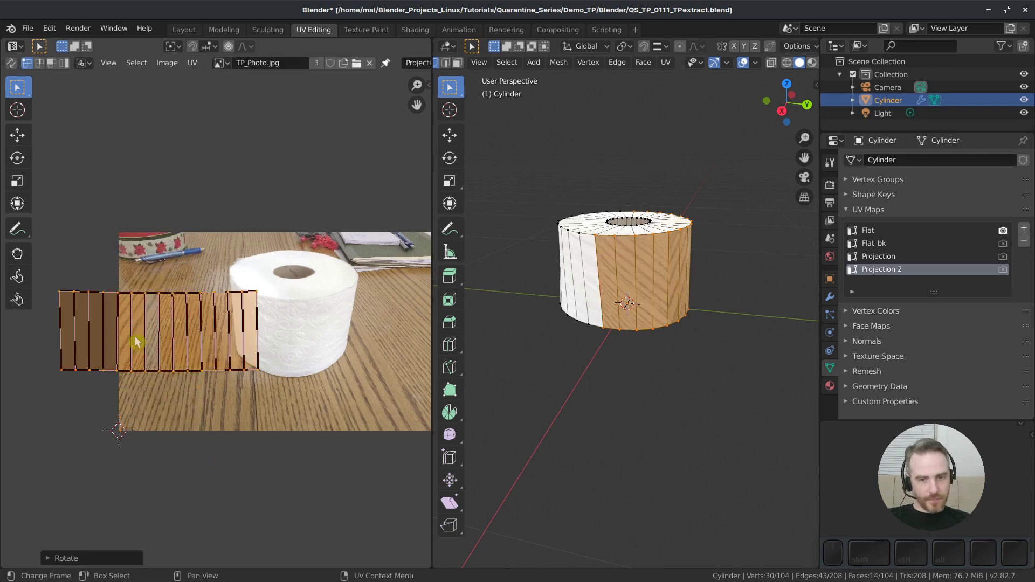
drag(137, 342, 272, 343)
scroll(243, 334, up, 3)
scroll(208, 327, up, 2)
middle_drag(215, 335, 239, 361)
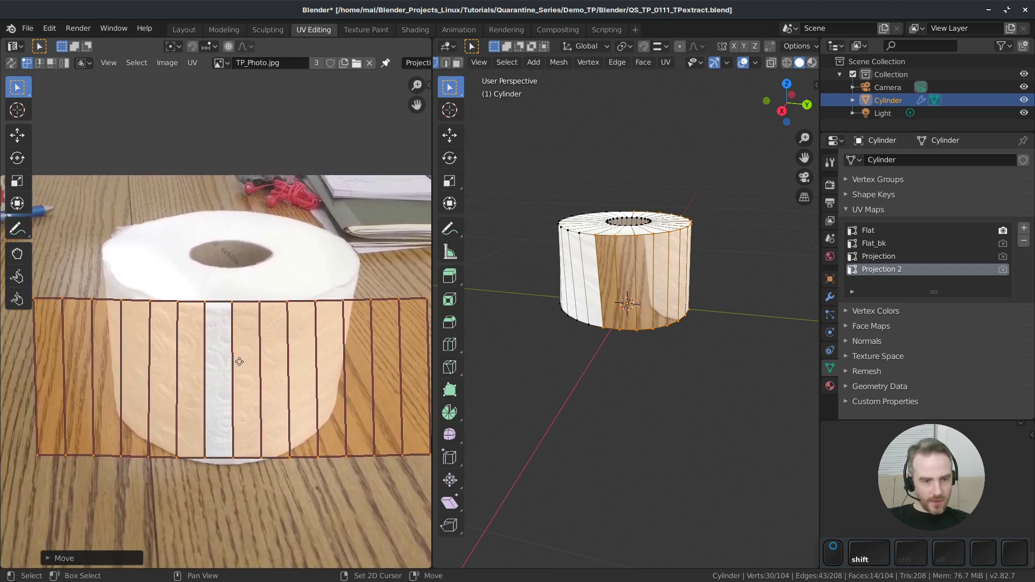
Fit the strip's UVs to the roll's curved front in the photo using proportional editing, bending its upper and lower edges
scroll(238, 362, down, 1)
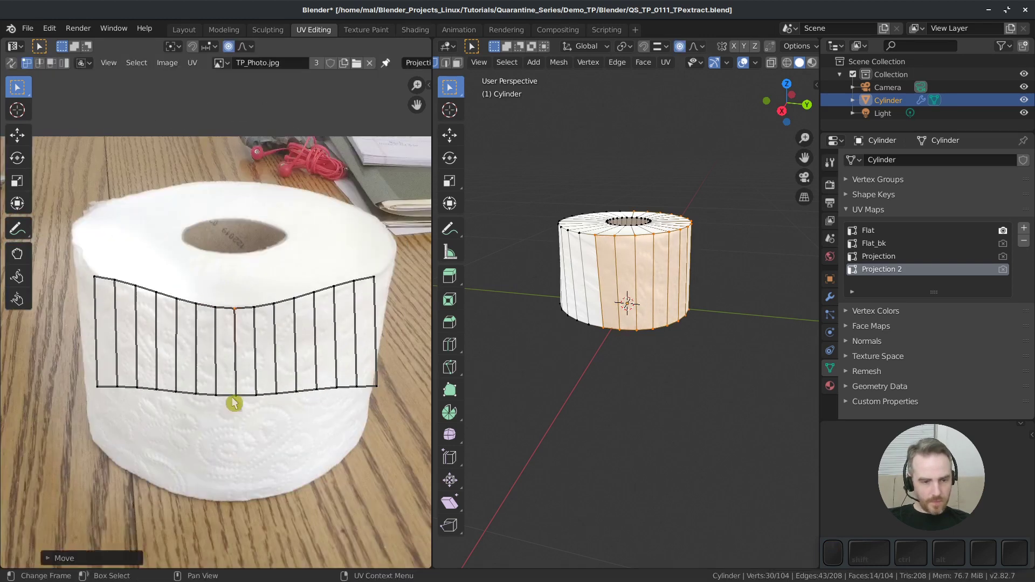
drag(62, 402, 408, 478)
key(g)
click(301, 381)
scroll(304, 370, down, 1)
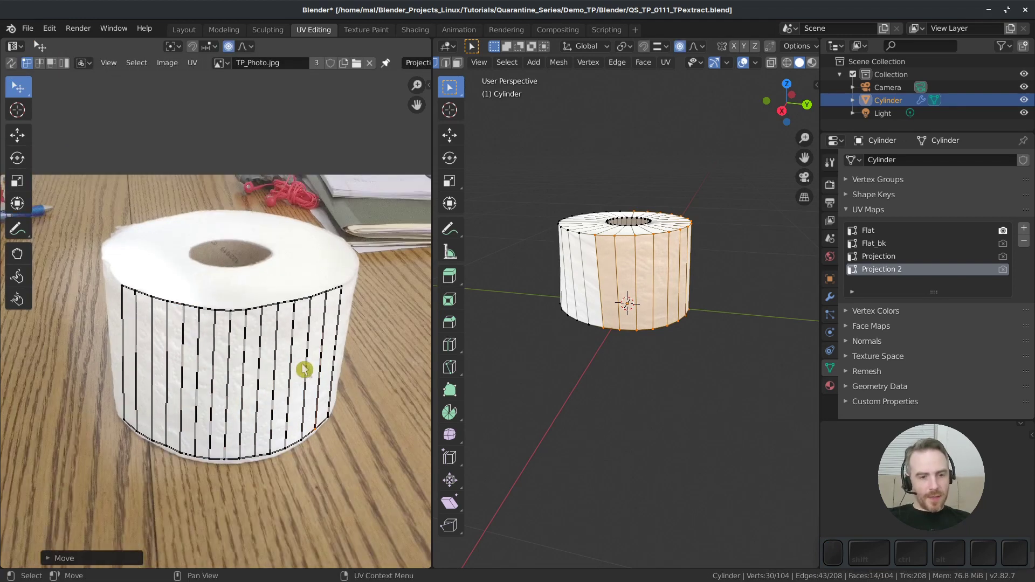
Re-enable UV sync selection, hide the viewport overlays, and examine the photo texture on the cylinder's side
click(11, 64)
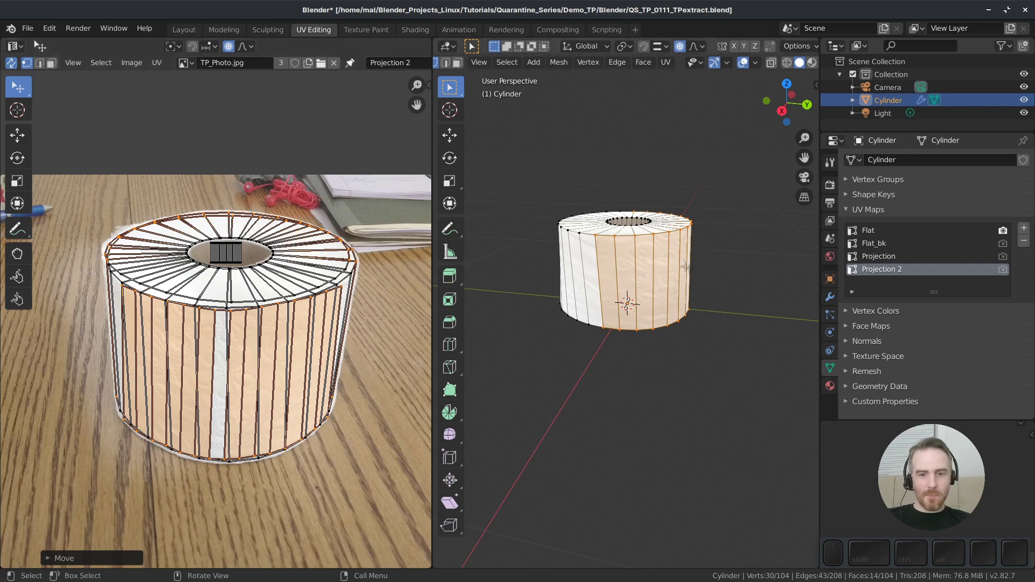
click(743, 63)
middle_drag(736, 263, 685, 325)
Make the Flat UV map active and switch to the Texture Paint workspace
click(875, 233)
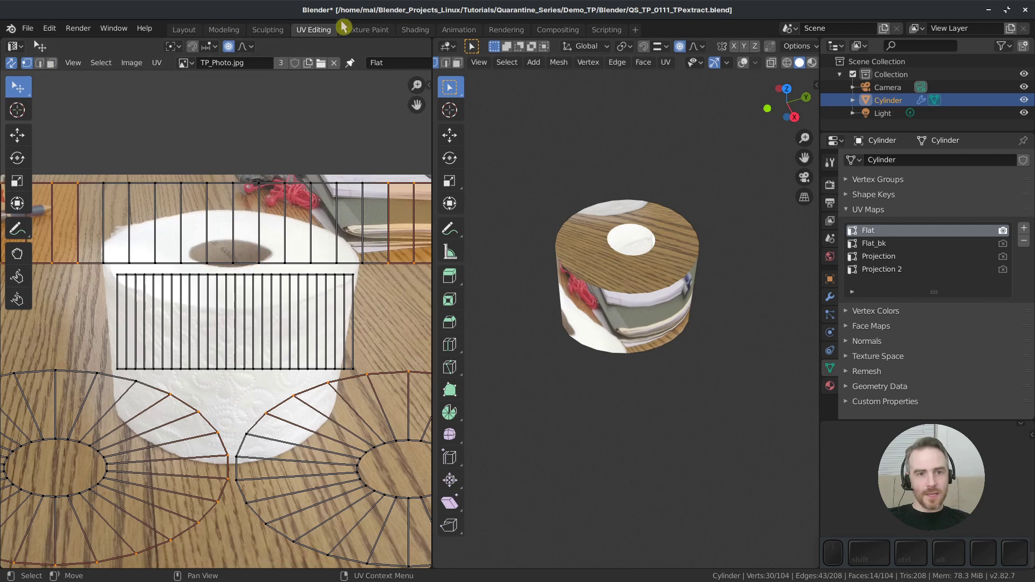
click(366, 32)
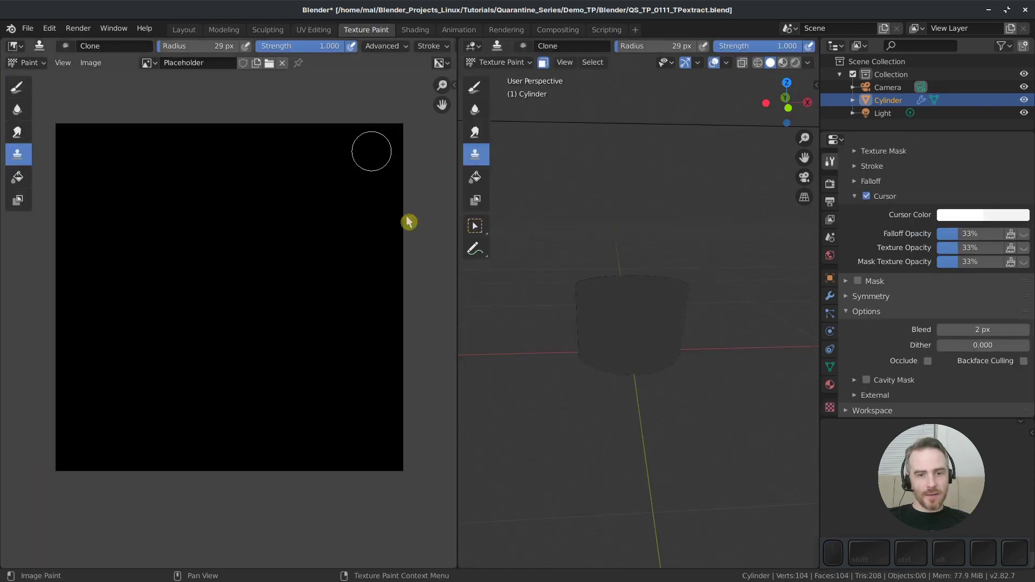
Widen the 3D viewport, hide the image editor's toolbar, and display the texture paint UVs over the Placeholder image
drag(455, 288, 423, 287)
scroll(353, 292, down, 1)
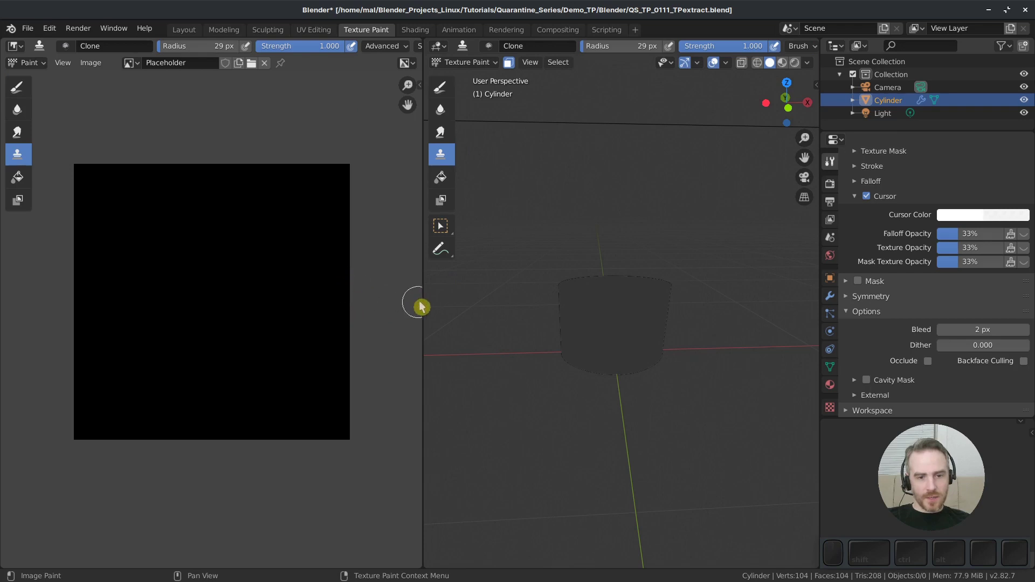
drag(422, 306, 406, 306)
scroll(224, 254, up, 1)
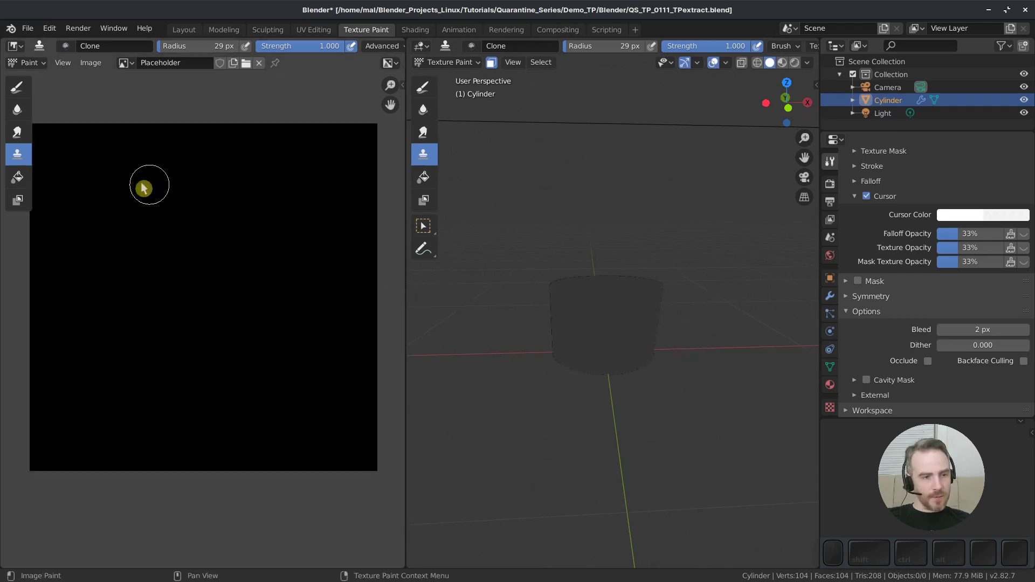
key(t)
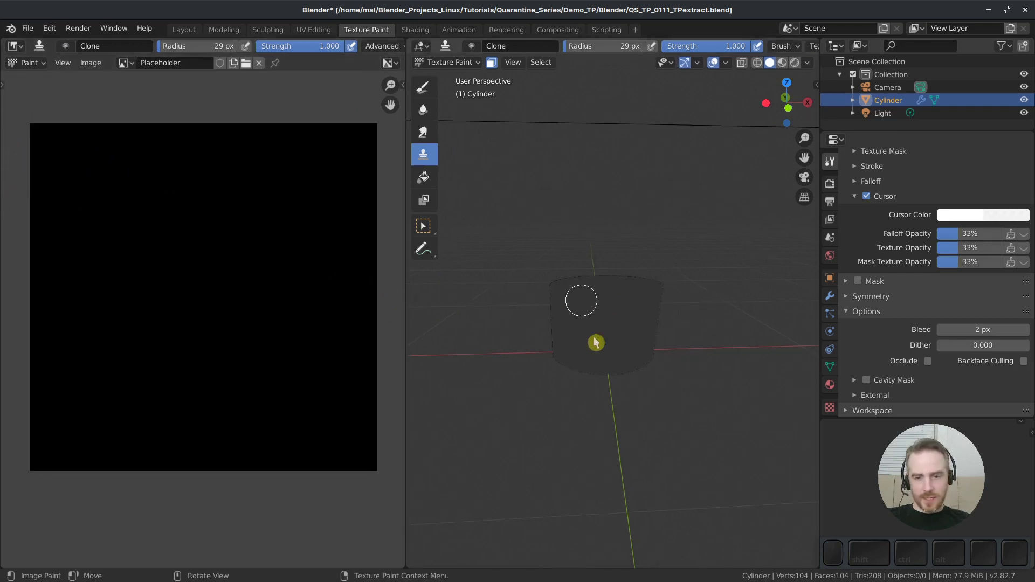
click(63, 63)
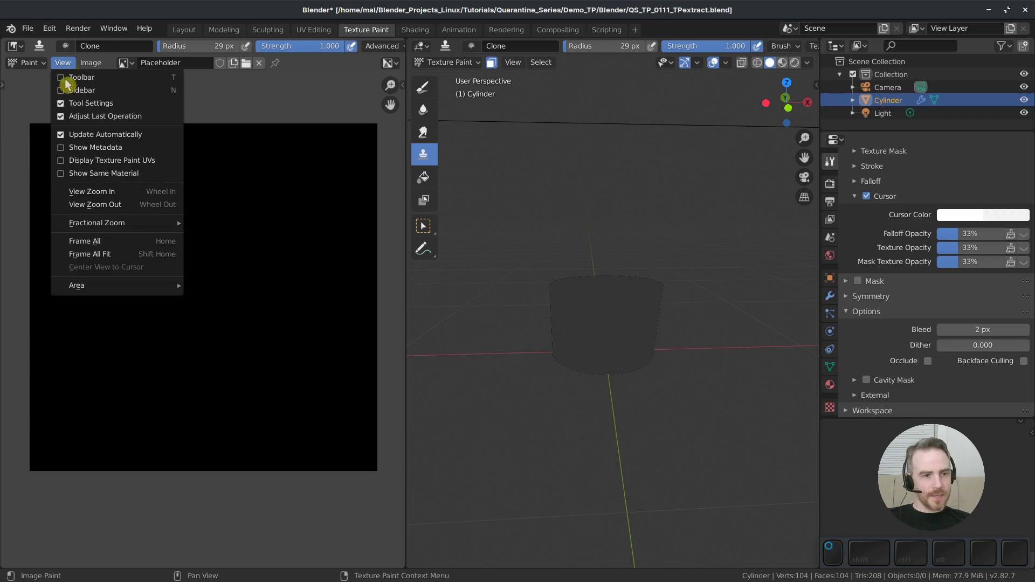
click(79, 162)
Set the clone brush's source UV map to Projection 2, keeping TP_Photo.jpg as the source image
scroll(913, 189, up, 4)
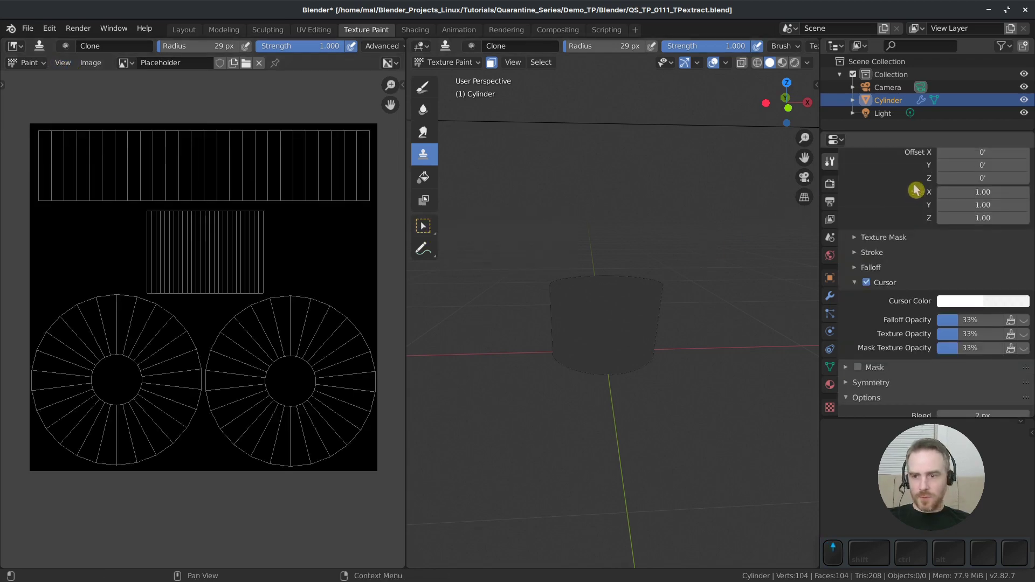
scroll(913, 190, up, 10)
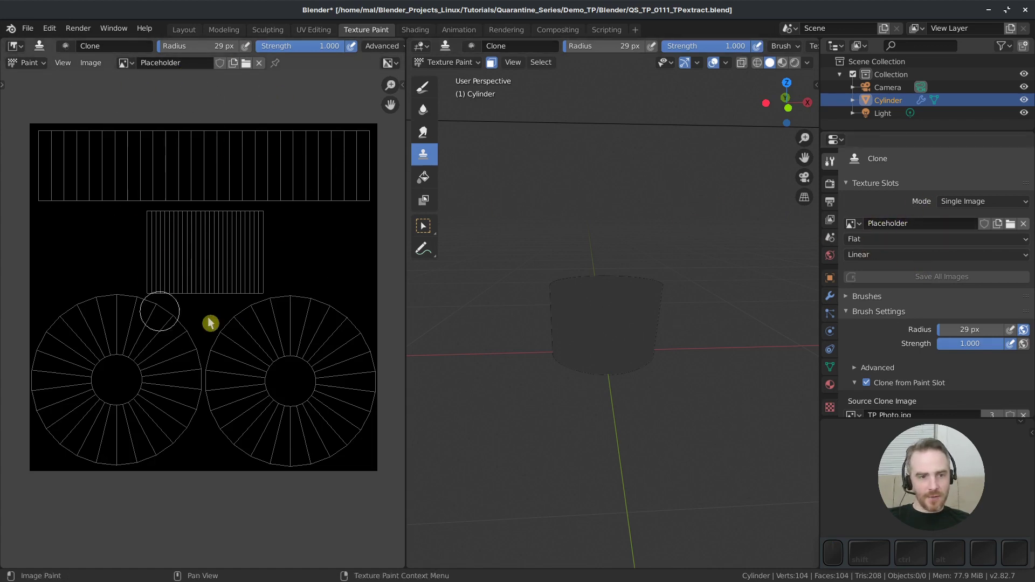
scroll(897, 244, down, 5)
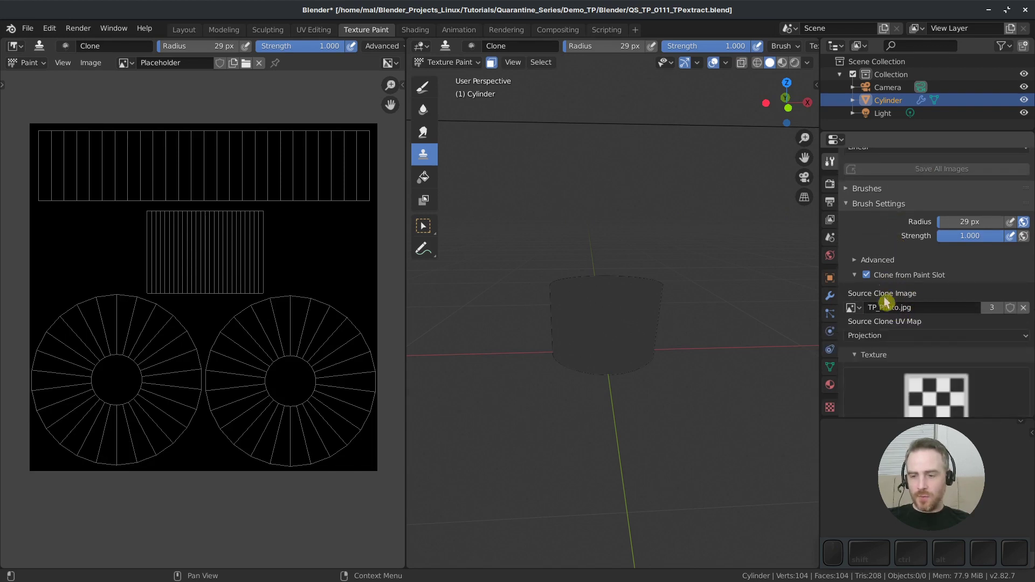
scroll(893, 308, down, 1)
click(886, 314)
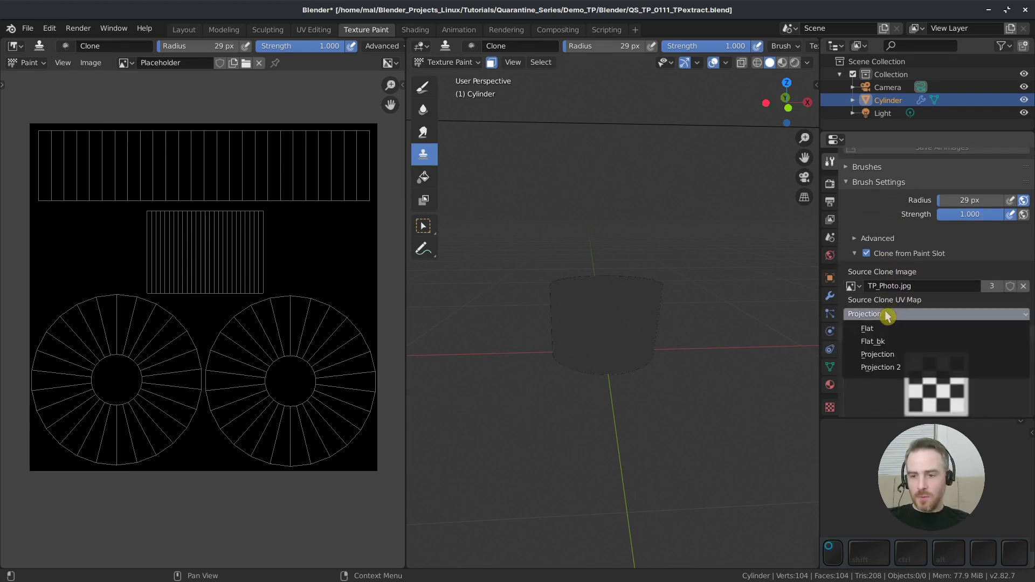
click(887, 372)
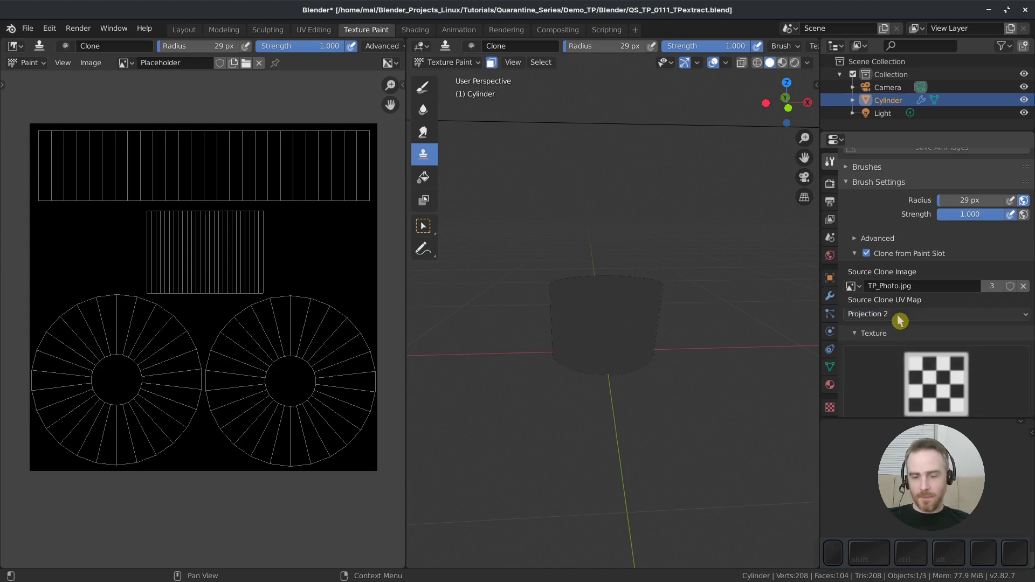
Enlarge the clone brush to a 167 px radius and clone the photo onto the masked faces of the cylinder's side
key(f)
click(712, 266)
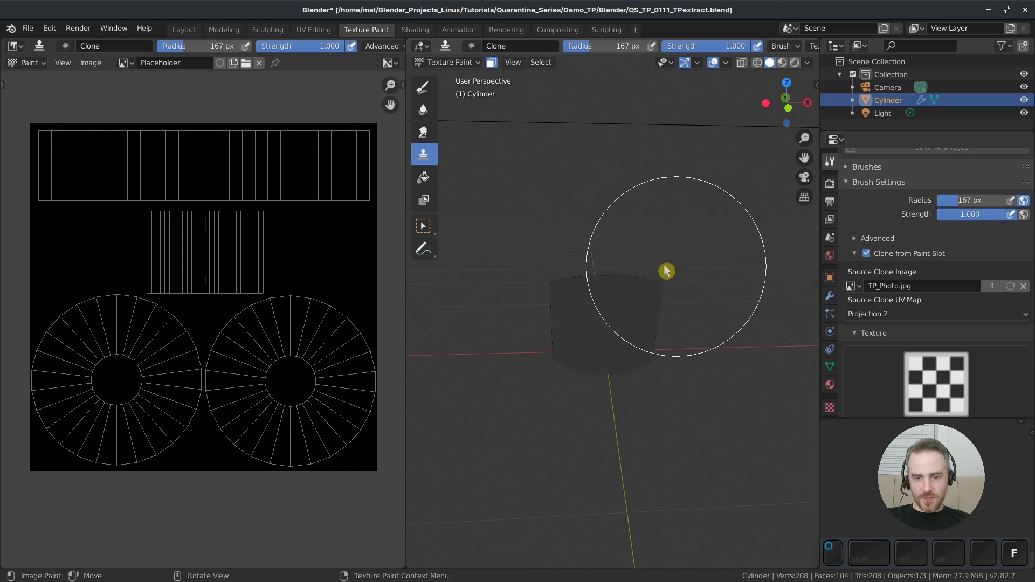
click(576, 370)
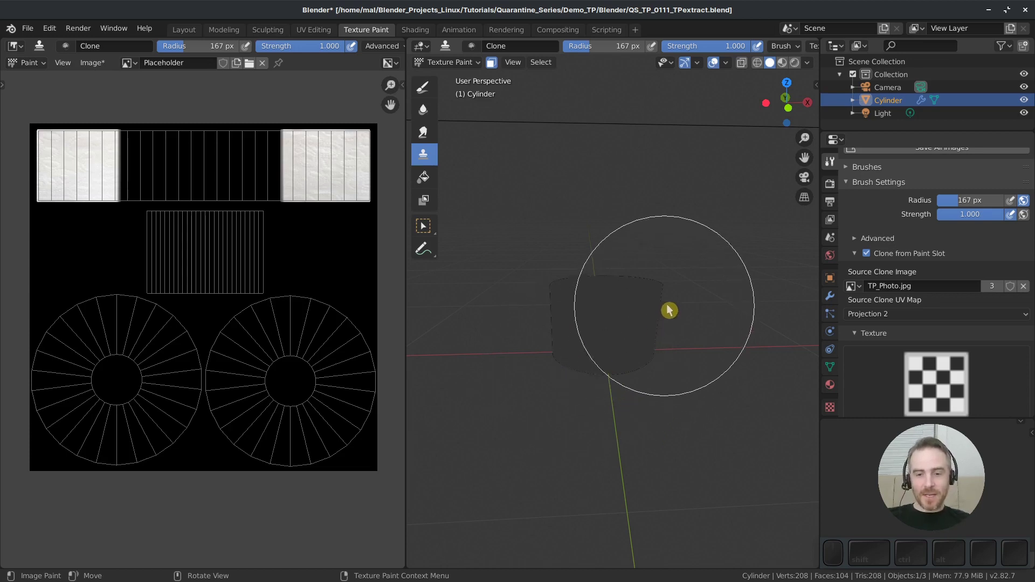
Turn off face selection masking and clone the photo across the roll's unpainted side, end caps and inner tube
right_click(689, 295)
middle_drag(658, 238, 543, 297)
key(Tab)
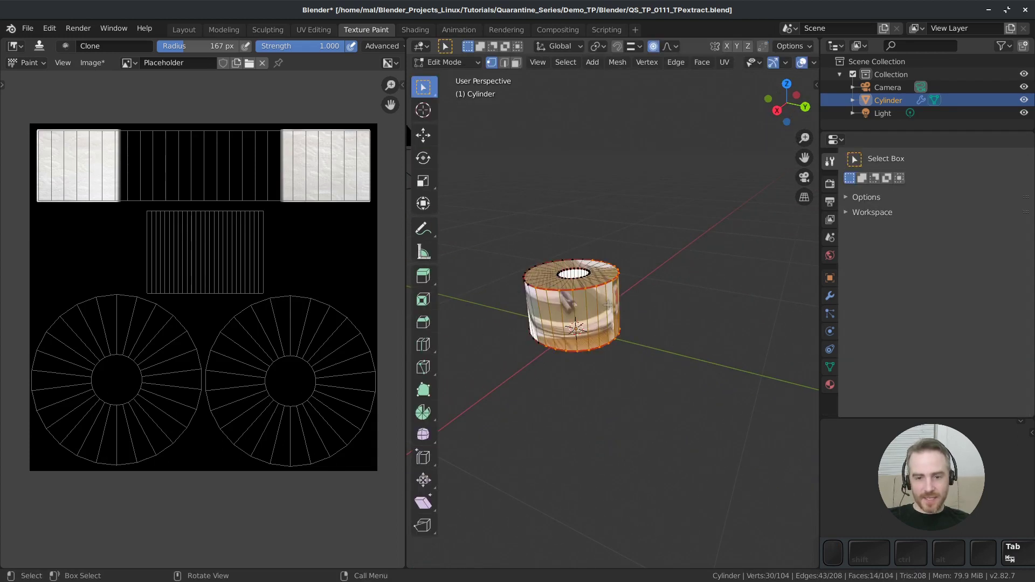
key(Tab)
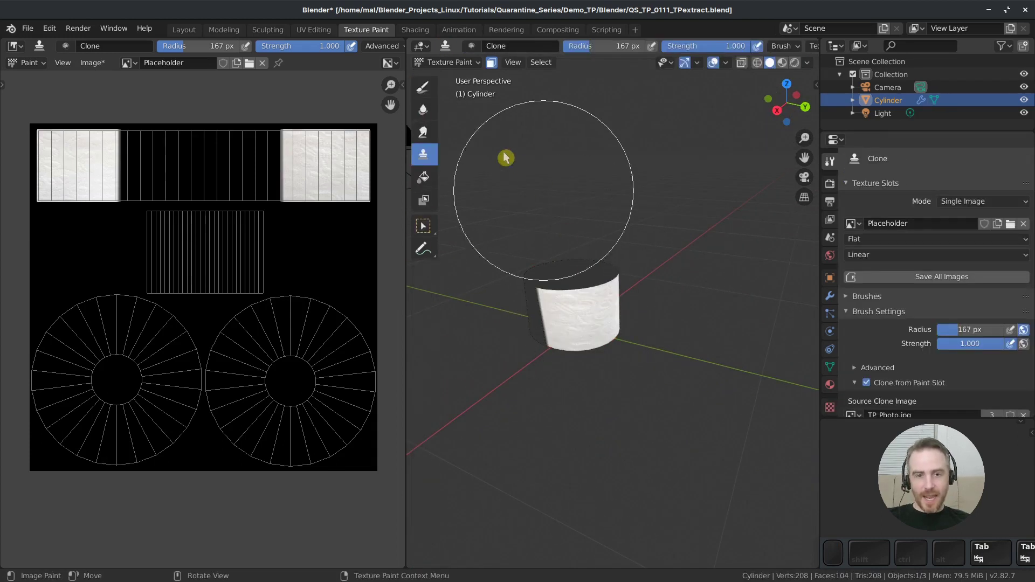
click(492, 66)
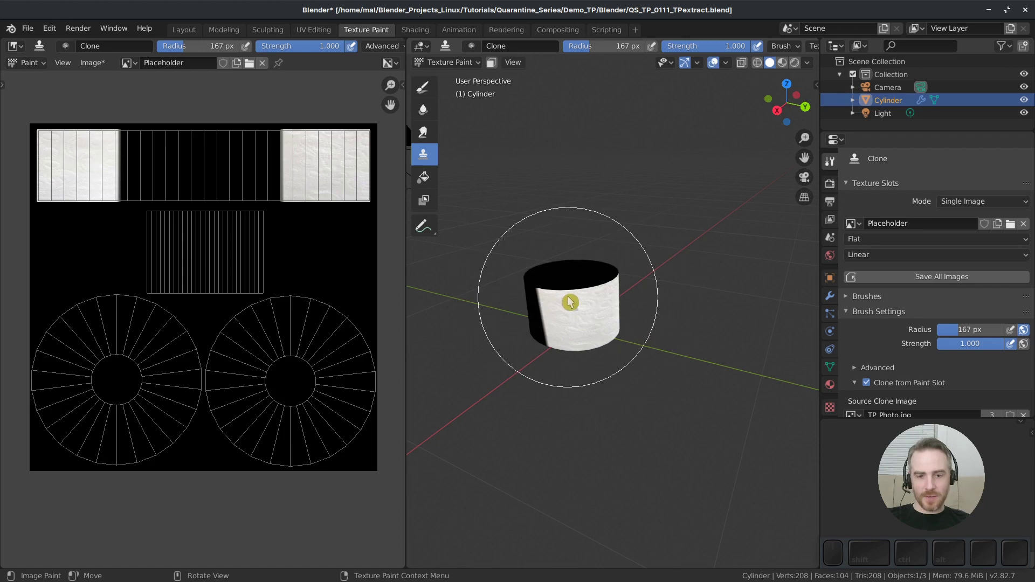
mouse_move(518, 321)
mouse_down()
mouse_move(554, 238)
mouse_move(553, 349)
mouse_move(600, 300)
mouse_up()
Clone over the remaining black gaps from another side of the roll and hide the texture paint UVs
scroll(884, 366, down, 10)
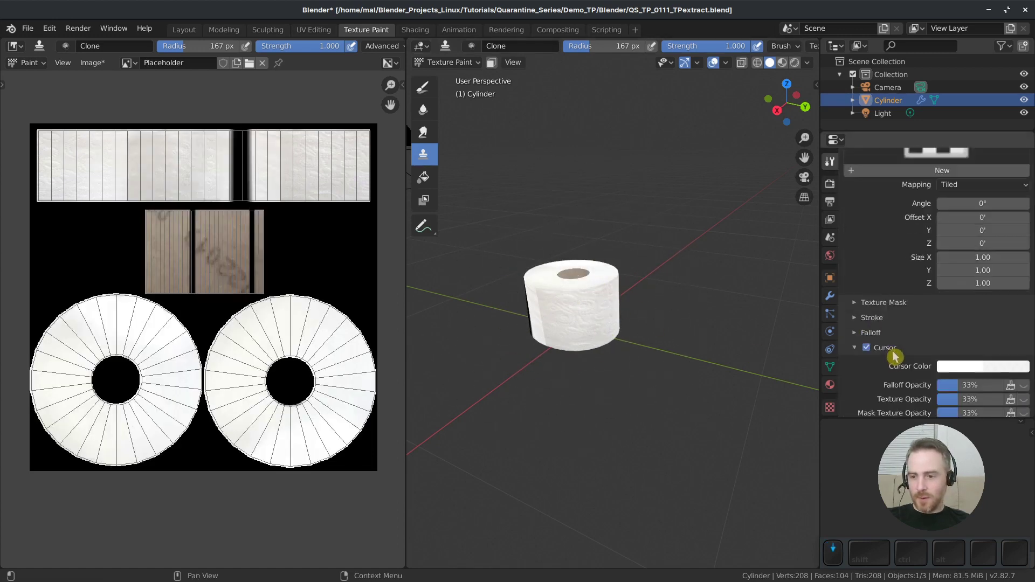
scroll(894, 356, down, 7)
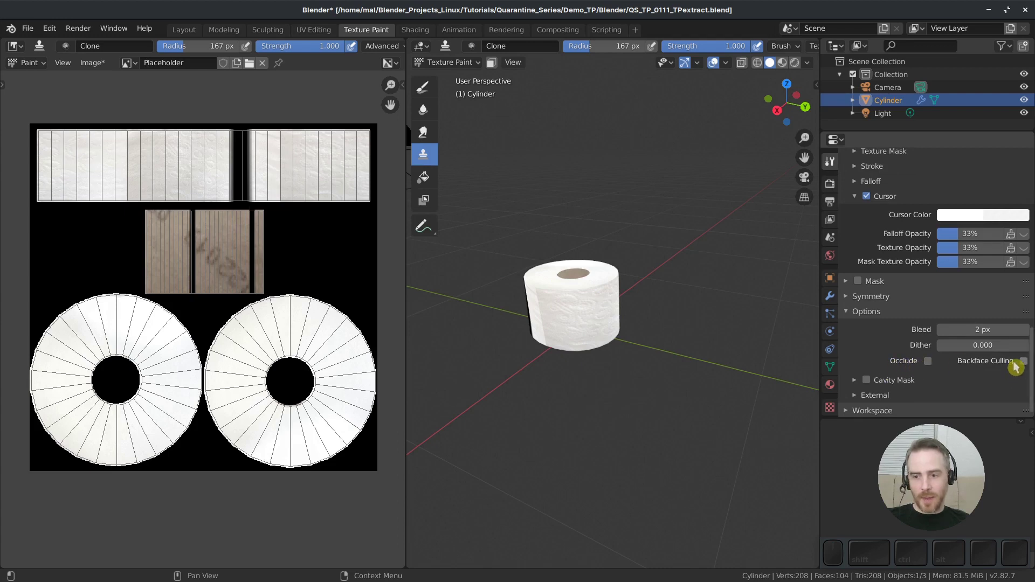
mouse_move(667, 312)
middle_down()
mouse_move(614, 330)
mouse_move(497, 289)
middle_up()
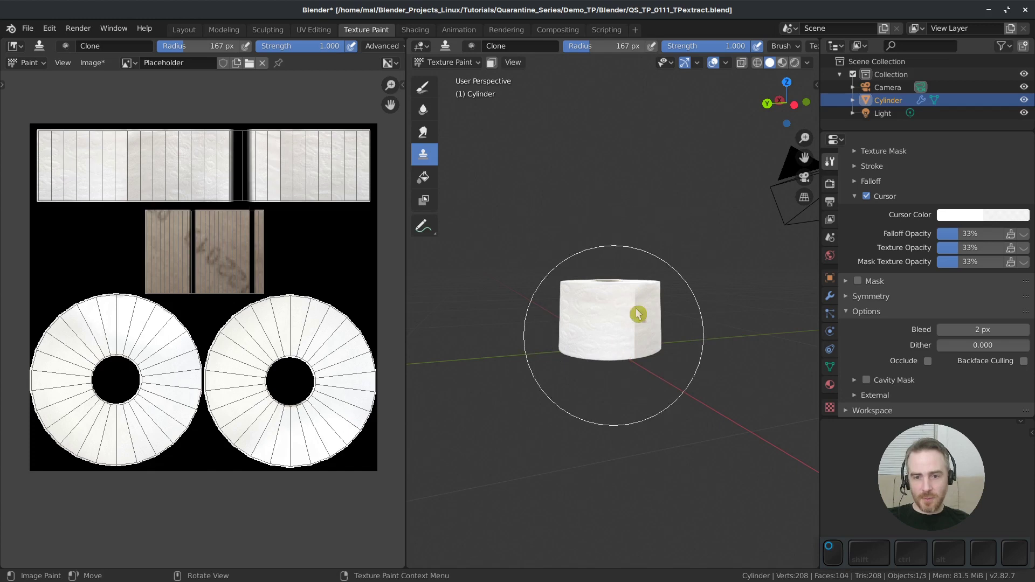
drag(620, 341, 660, 326)
middle_drag(660, 325, 564, 323)
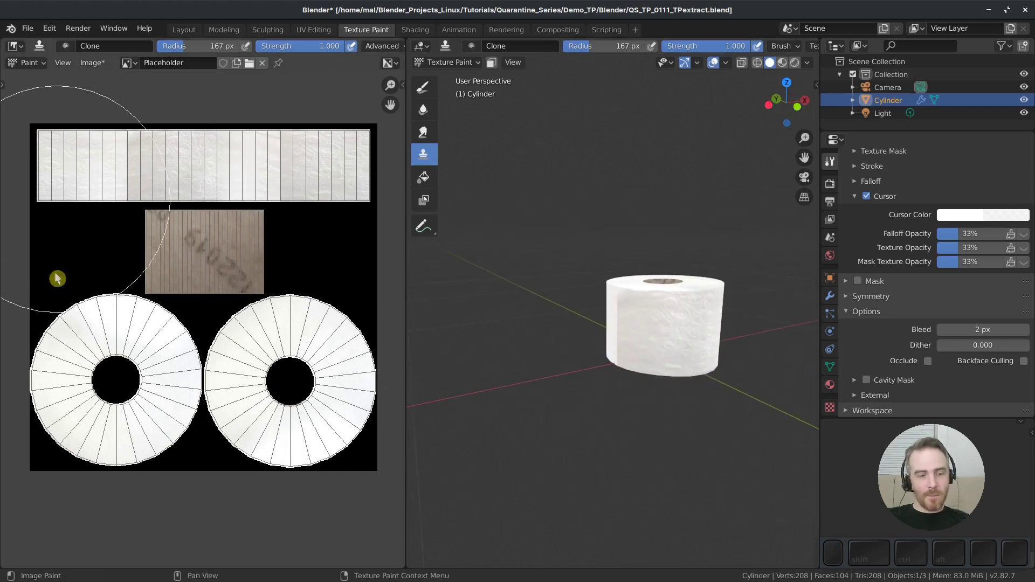
click(63, 63)
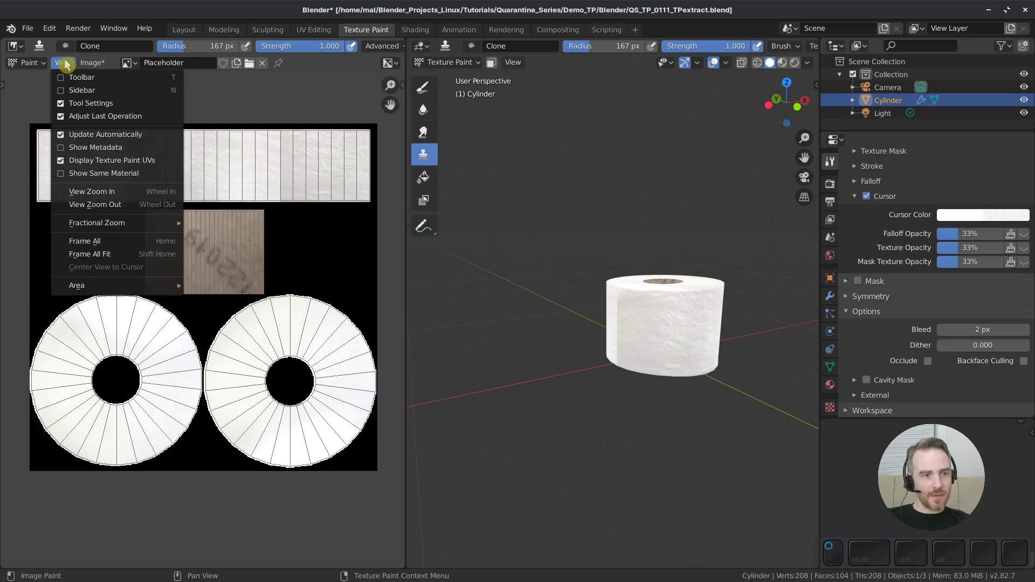
click(61, 160)
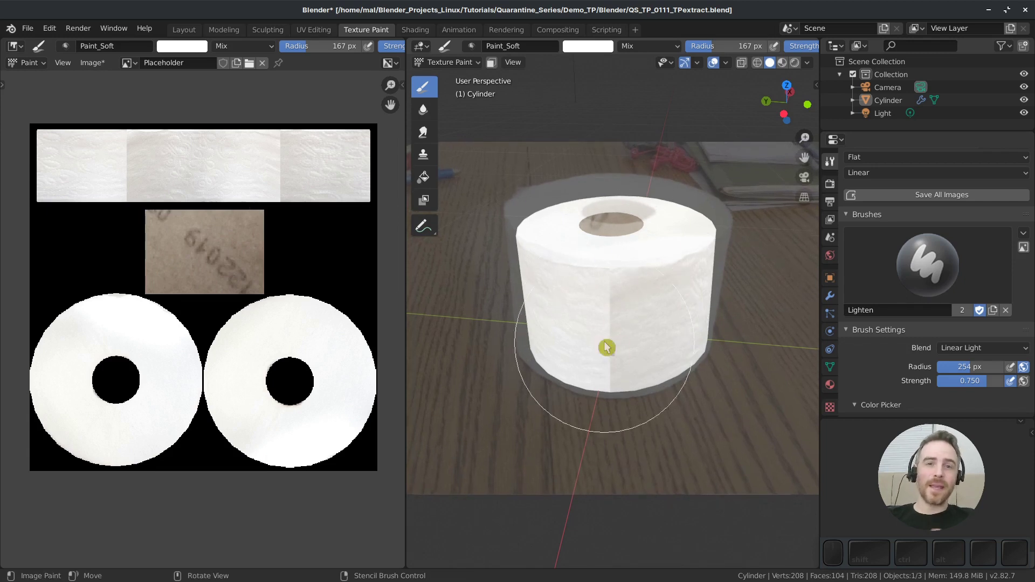
Select the ring of faces around the roll's side in Edit Mode as the paint mask and return to Texture Paint
key(Tab)
alt+click(625, 302)
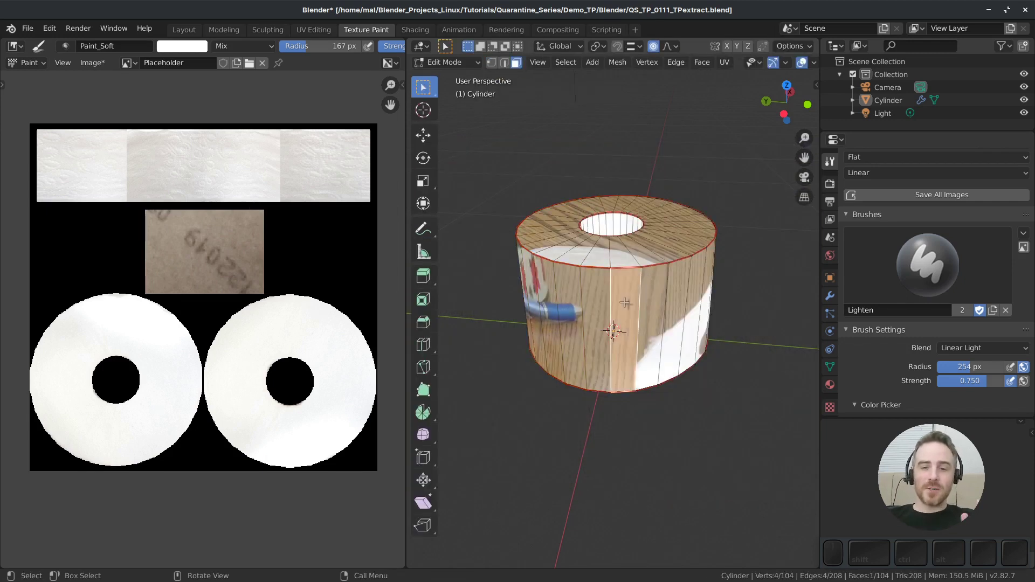
key(Tab)
Set the Paint_Soft brush to radius 70 px and strength 1.000, and paint the stencil photo over the side's vertical seam
key(f)
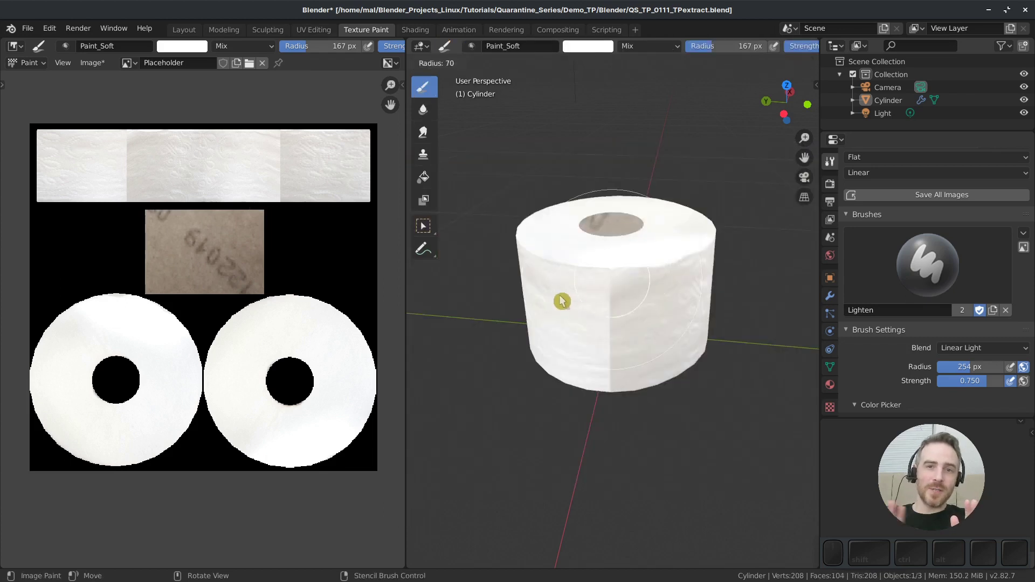
click(566, 299)
click(743, 46)
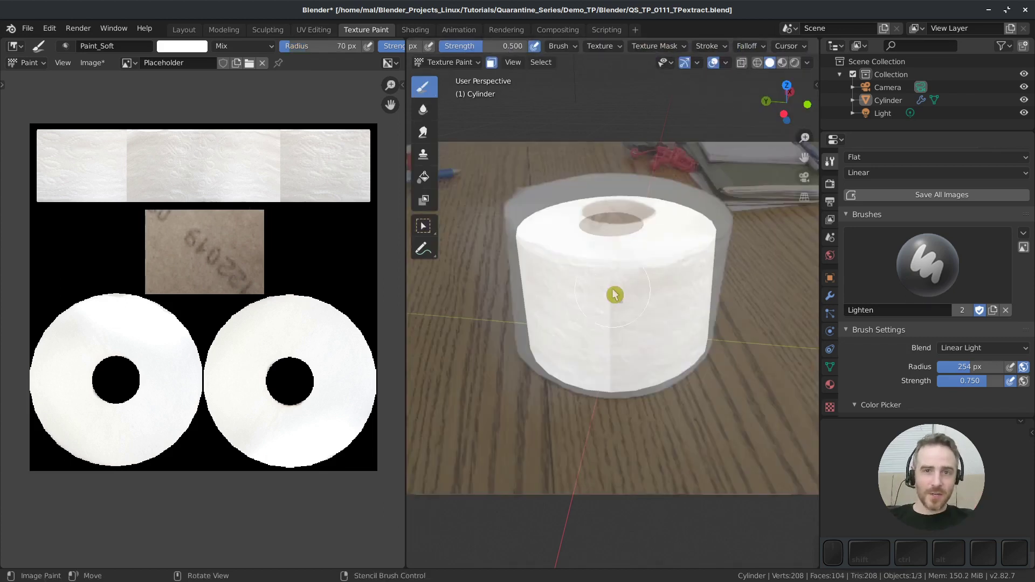
key(shift+f)
click(610, 296)
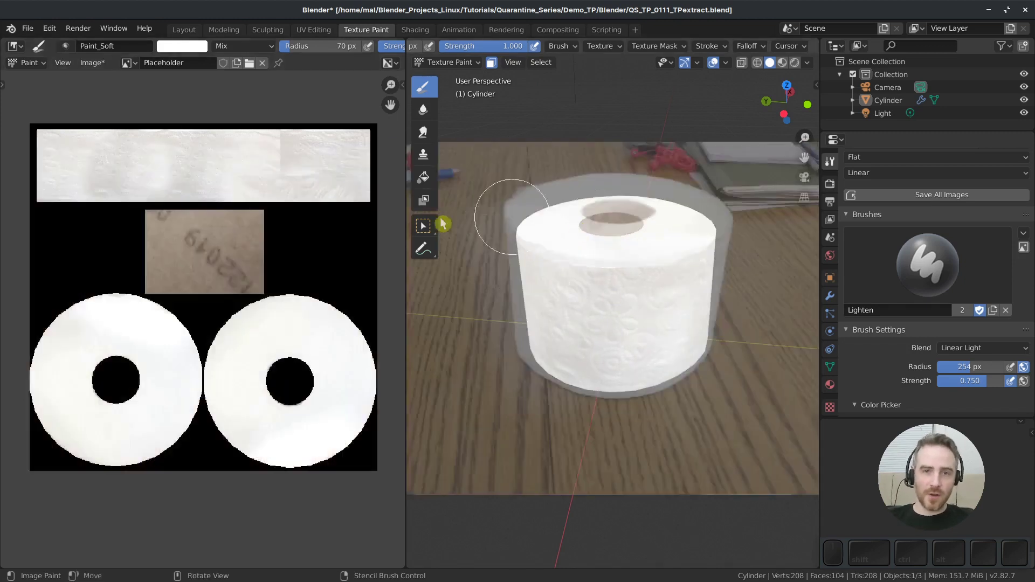
Examine the painted side strip up close and review the brush's cursor, Occlude and Backface Culling settings
scroll(134, 134, up, 2)
middle_drag(134, 135, 114, 285)
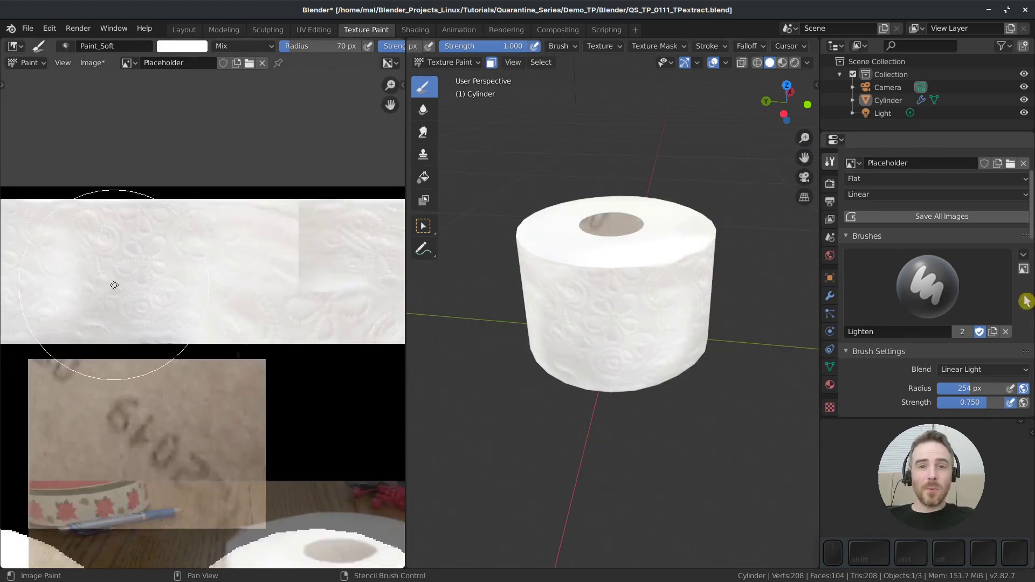
scroll(250, 281, down, 2)
scroll(971, 323, down, 8)
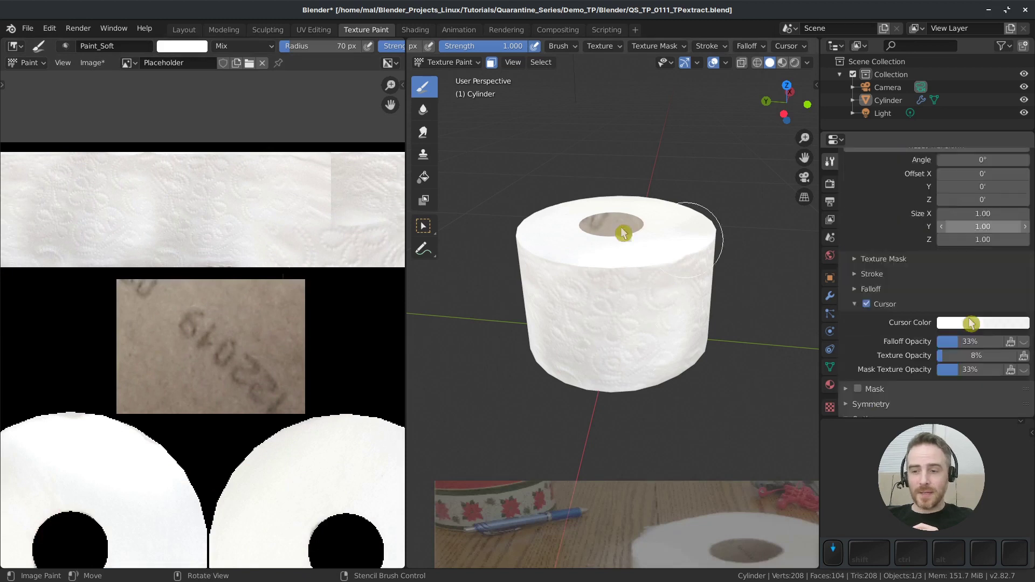
scroll(970, 323, down, 8)
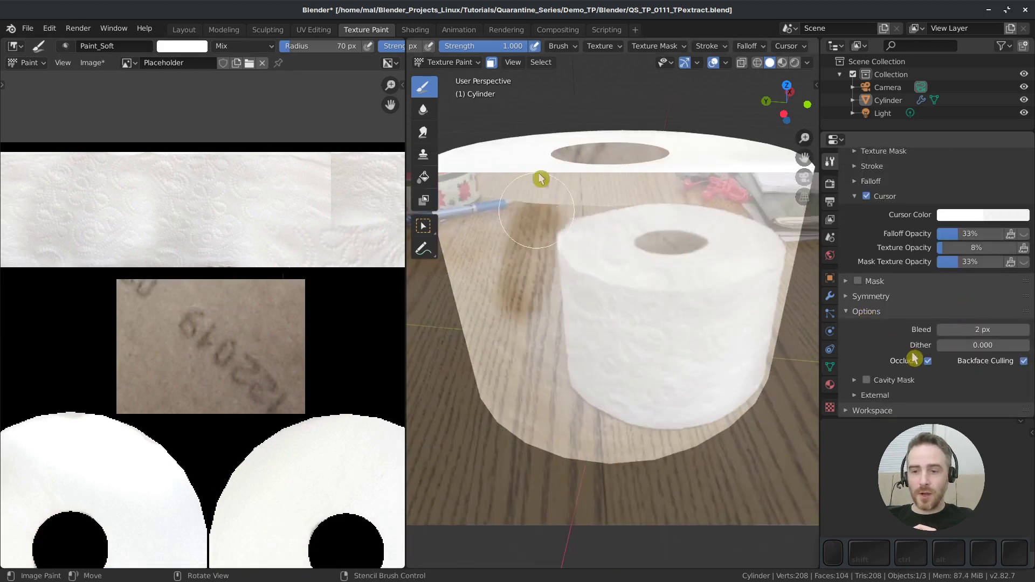
scroll(301, 247, down, 2)
Align the photo stencil with the roll from several angles and paint its embossed paper texture around the side
mouse_move(686, 323)
right_down()
mouse_move(663, 348)
mouse_move(620, 306)
right_up()
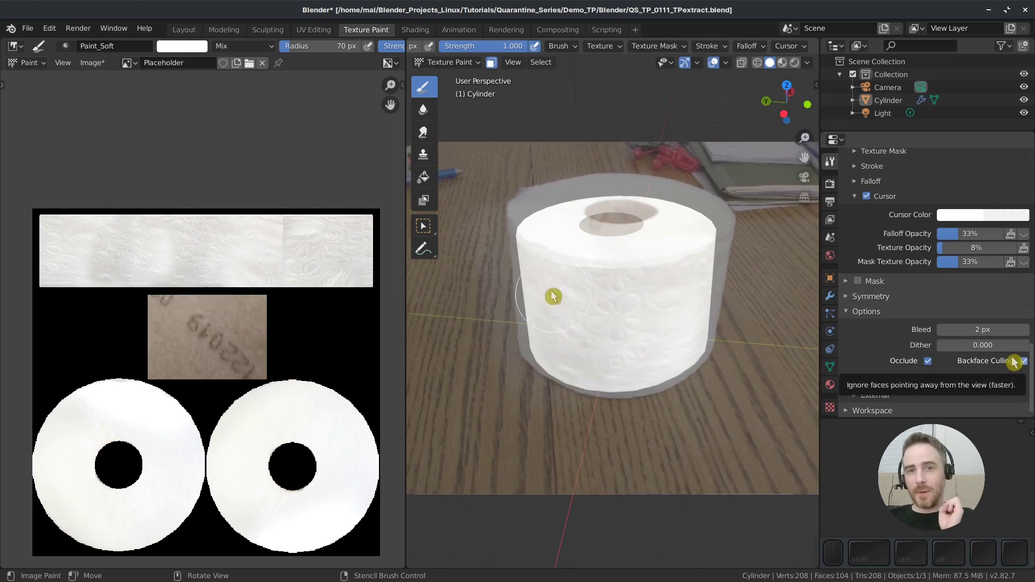
mouse_move(743, 342)
middle_down()
mouse_move(663, 323)
mouse_move(504, 321)
mouse_move(623, 325)
mouse_move(638, 358)
mouse_move(613, 367)
middle_up()
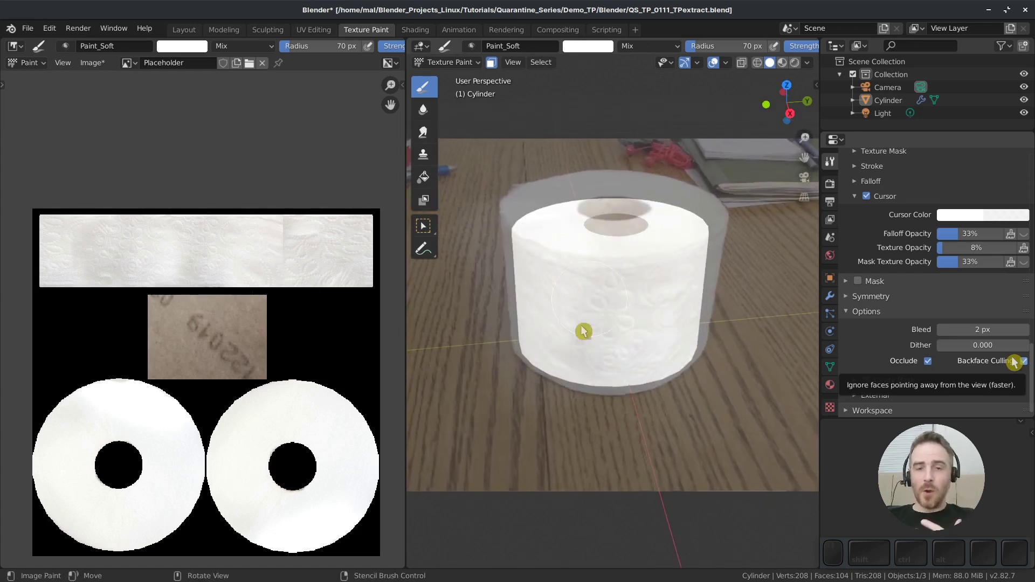
drag(573, 342, 568, 336)
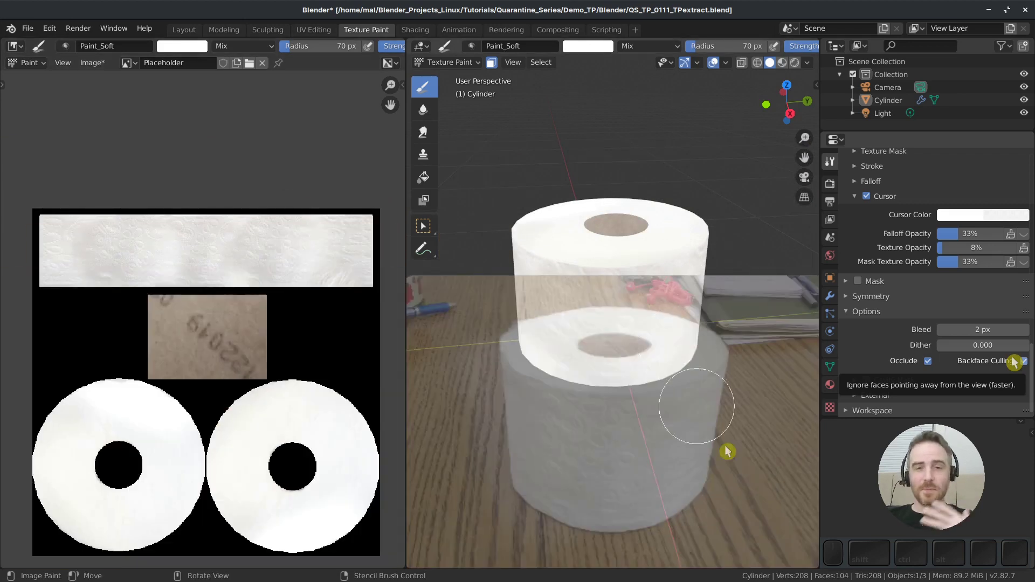
mouse_move(723, 451)
middle_down()
mouse_move(711, 307)
mouse_move(709, 341)
mouse_move(622, 314)
middle_up()
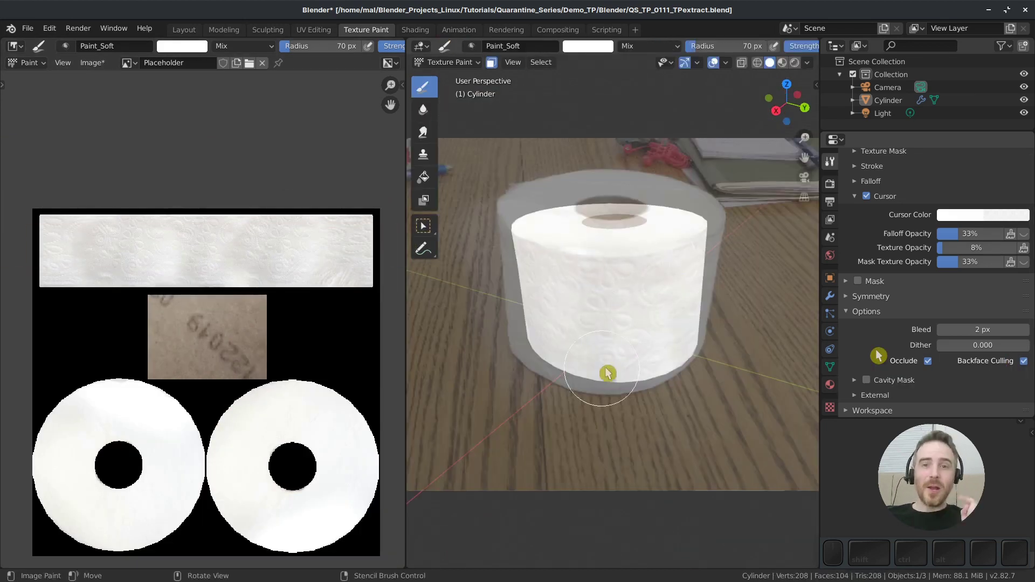
drag(607, 373, 554, 377)
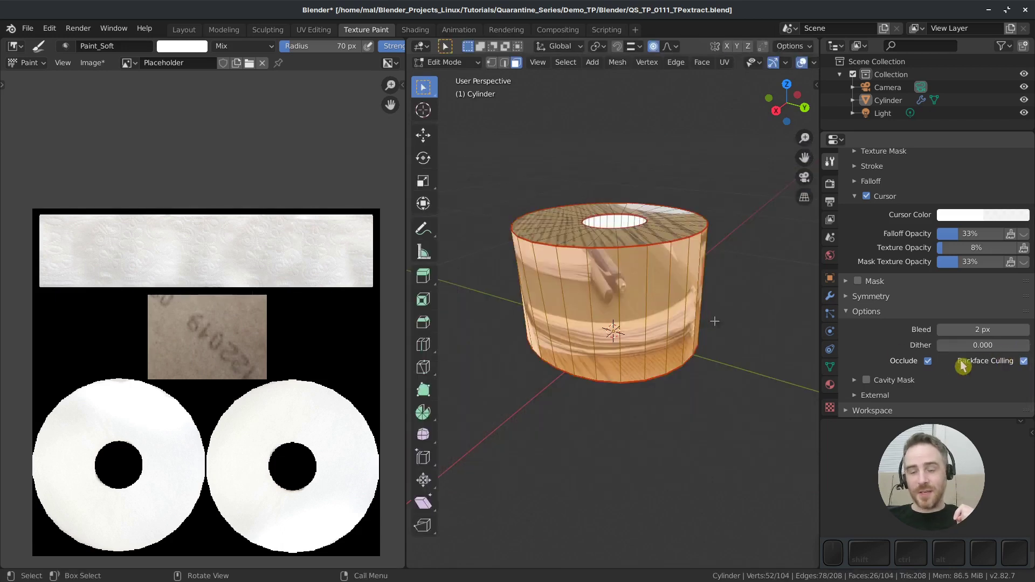
Return to the Lighten brush settings and open the brush picker to review the available paint brushes
scroll(927, 328, up, 8)
scroll(927, 327, up, 10)
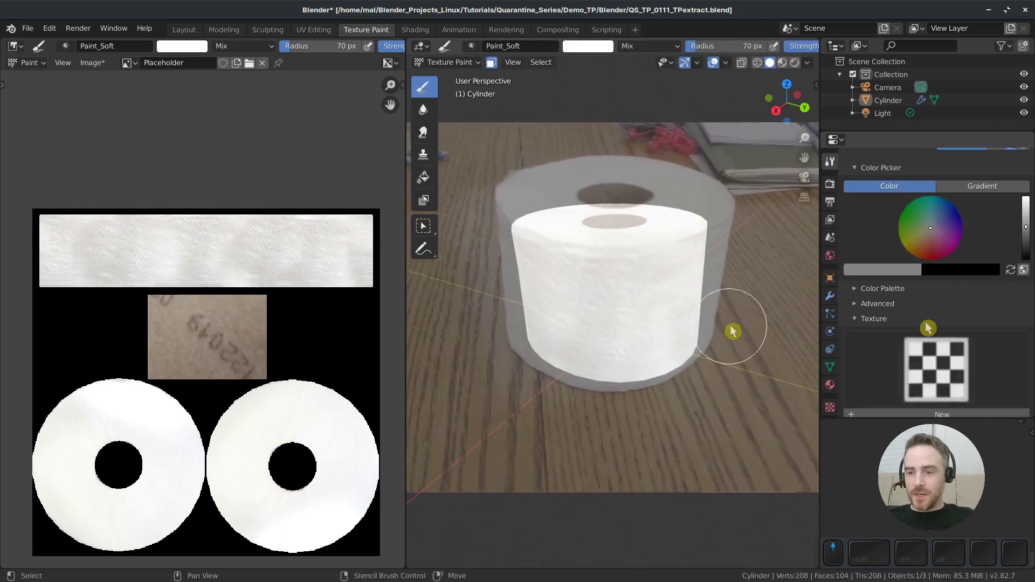
mouse_move(697, 322)
middle_down()
mouse_move(704, 303)
mouse_move(700, 335)
middle_up()
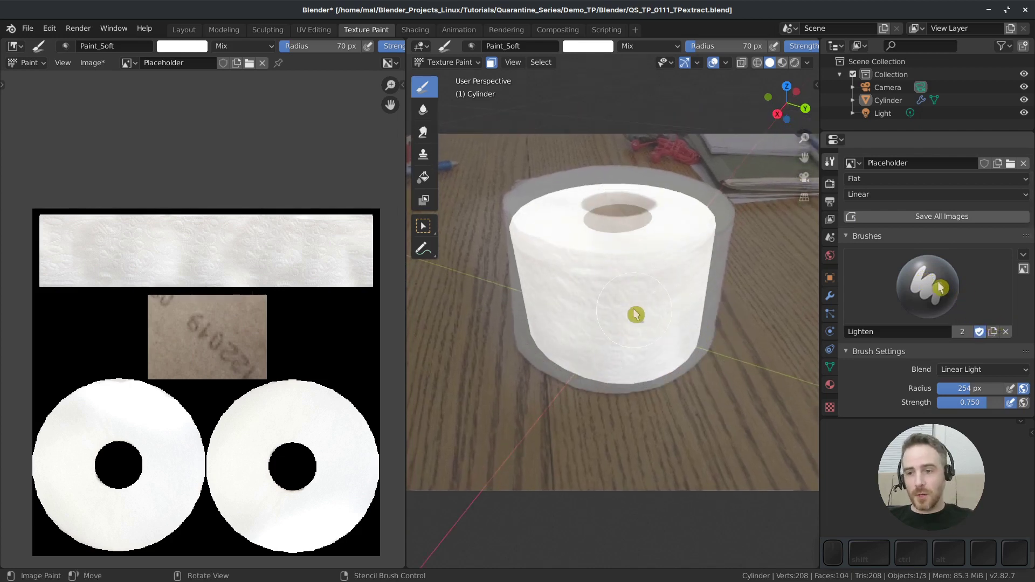
click(926, 294)
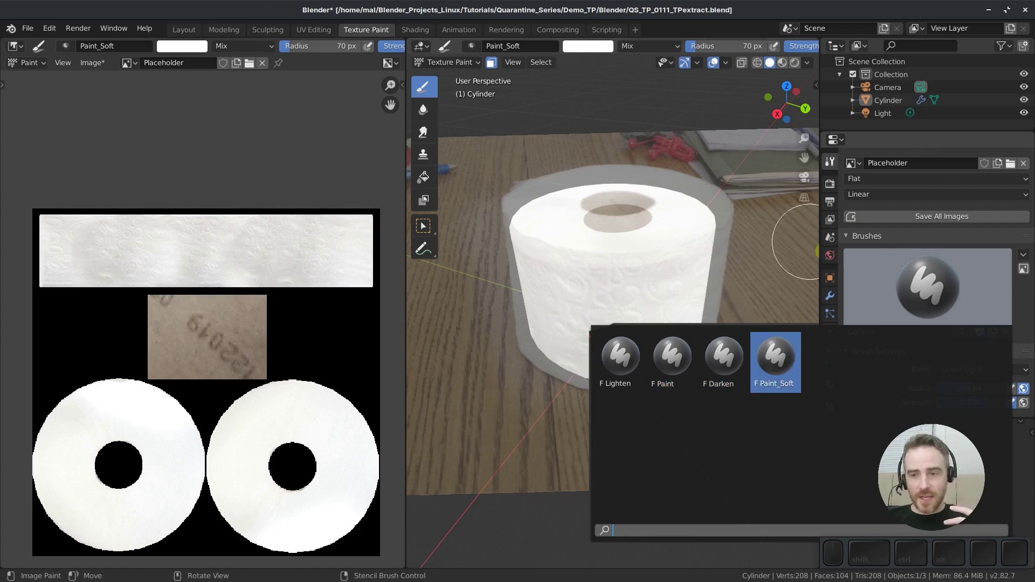
Use the Clone brush at strength 1.000 to copy paper texture over the shading seams around the roll's side
click(423, 154)
scroll(968, 337, down, 8)
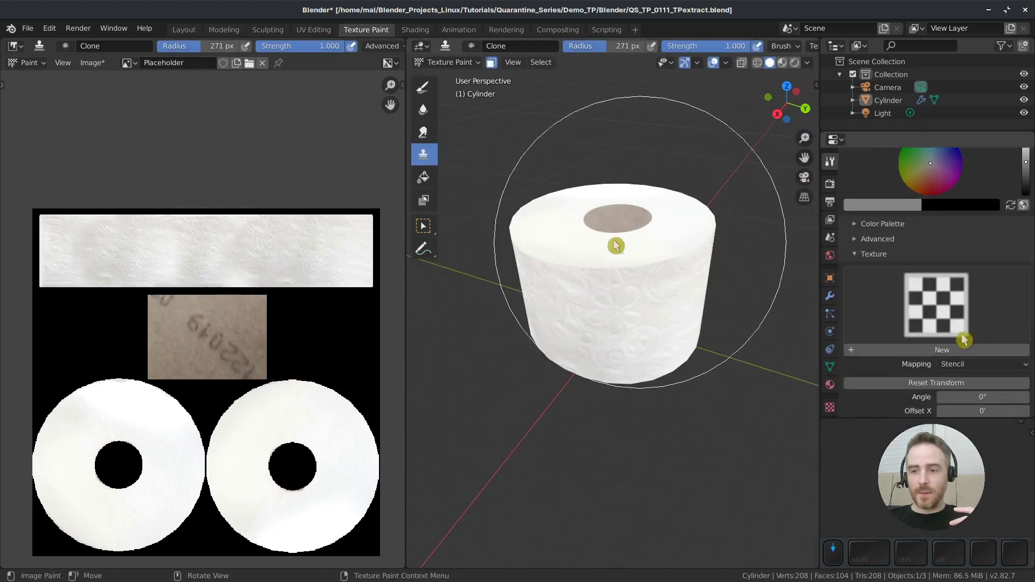
scroll(968, 338, down, 10)
middle_drag(685, 291, 593, 323)
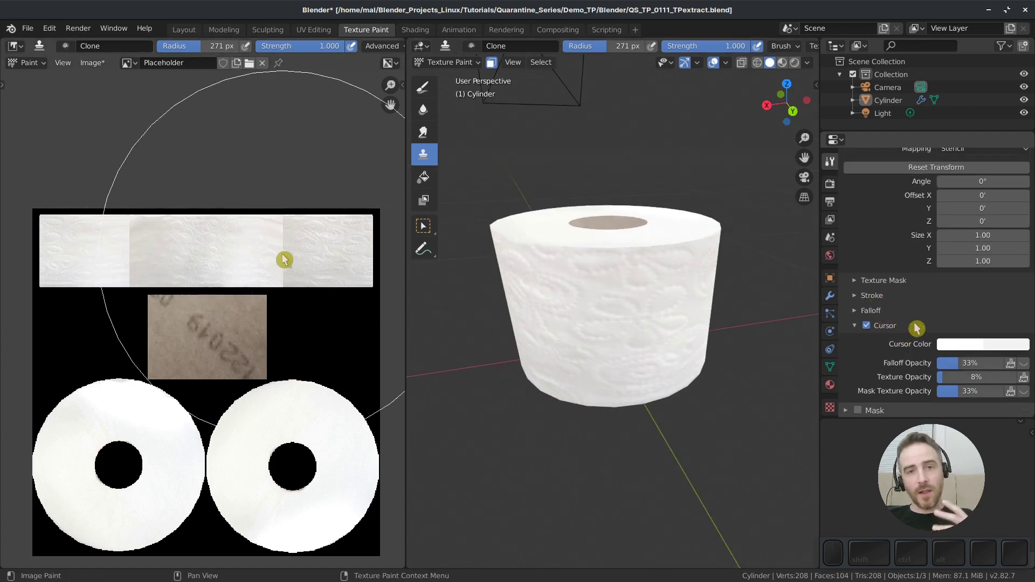
click(632, 307)
scroll(923, 328, up, 15)
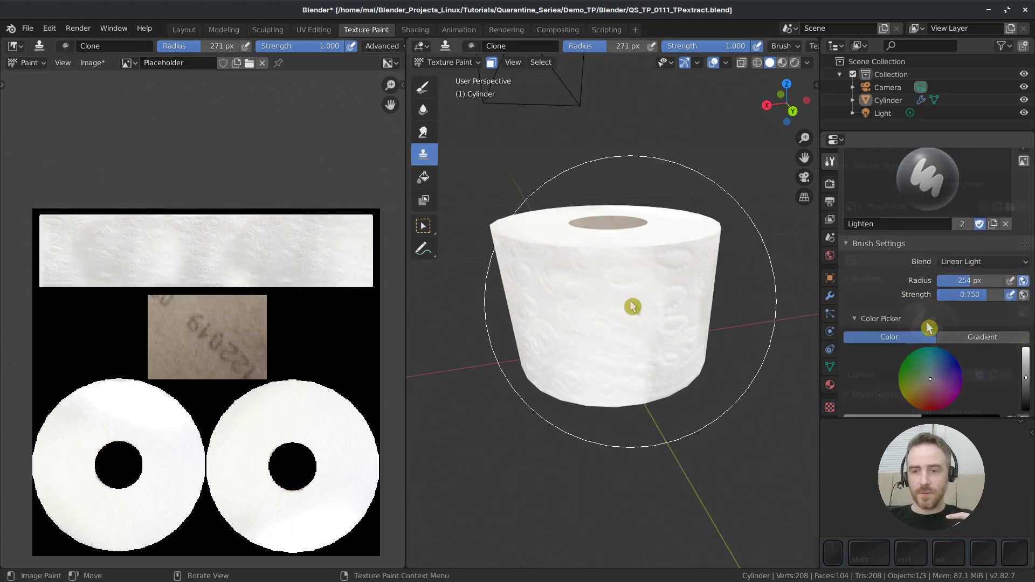
scroll(928, 327, up, 7)
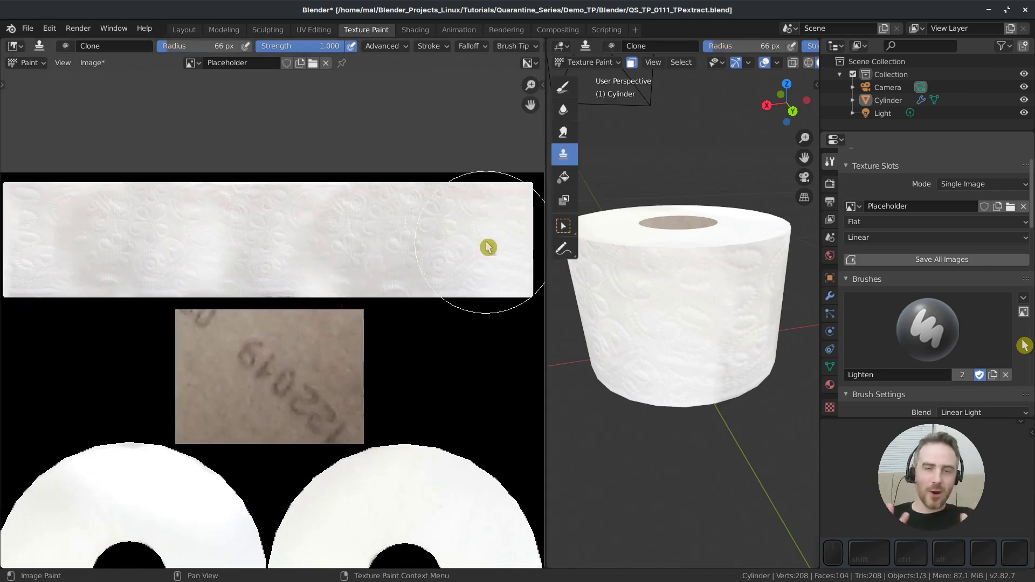
Set the Lighten brush to colour value 0.520, radius 37 px and strength 0.750, and lighten the shaded patches on the side strip
click(564, 88)
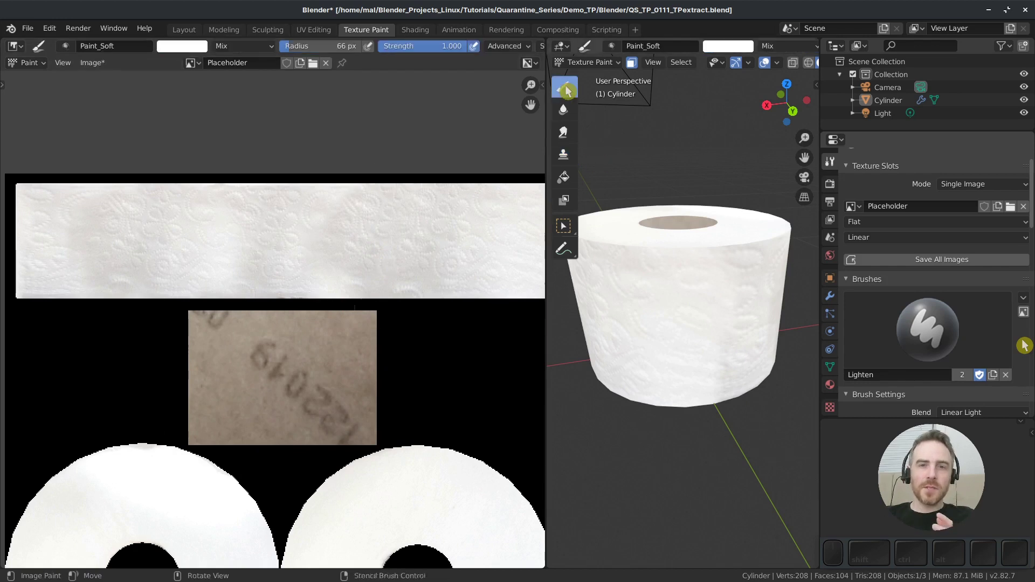
click(183, 46)
drag(248, 213, 203, 218)
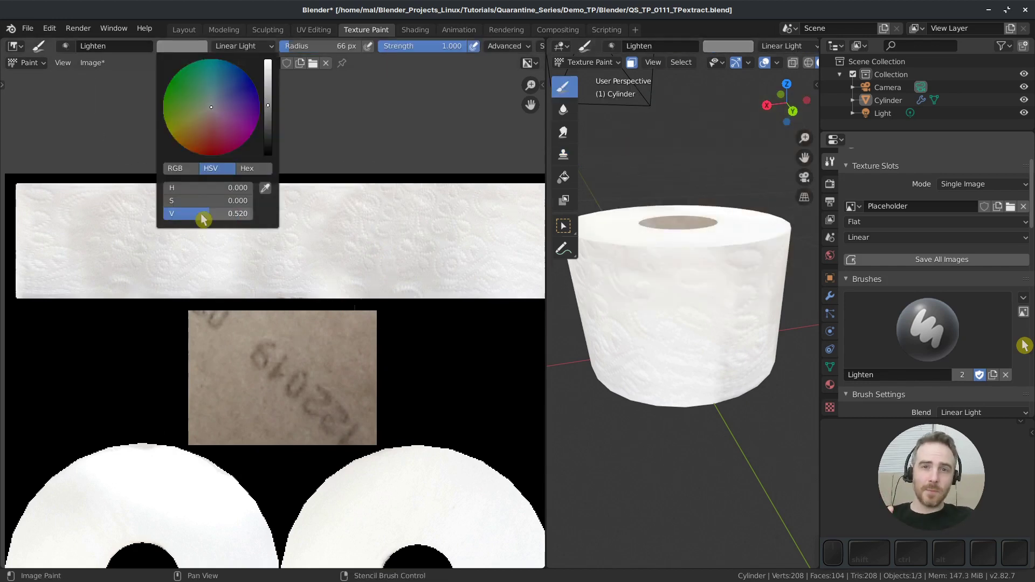
scroll(407, 46, down, 5)
click(311, 46)
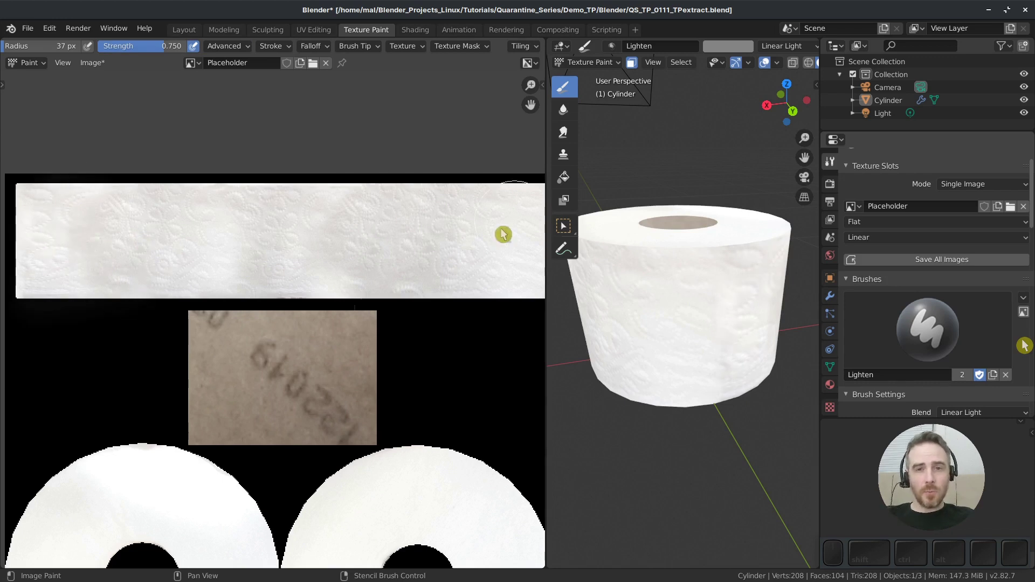
scroll(157, 44, up, 4)
Set the Darken brush to colour value 0.48 and radius 30 px, and darken the overly bright areas of the side strip
click(117, 46)
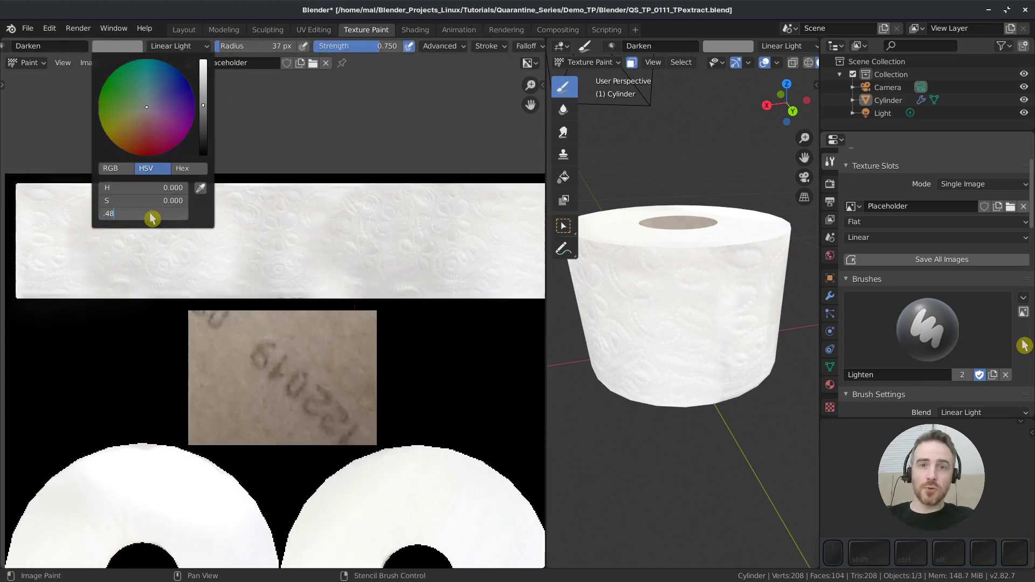
ctrl+scroll(348, 216, down, 2)
drag(347, 216, 446, 248)
key(f)
click(287, 202)
mouse_move(375, 277)
mouse_down()
mouse_move(424, 201)
mouse_move(454, 234)
mouse_move(431, 275)
mouse_up()
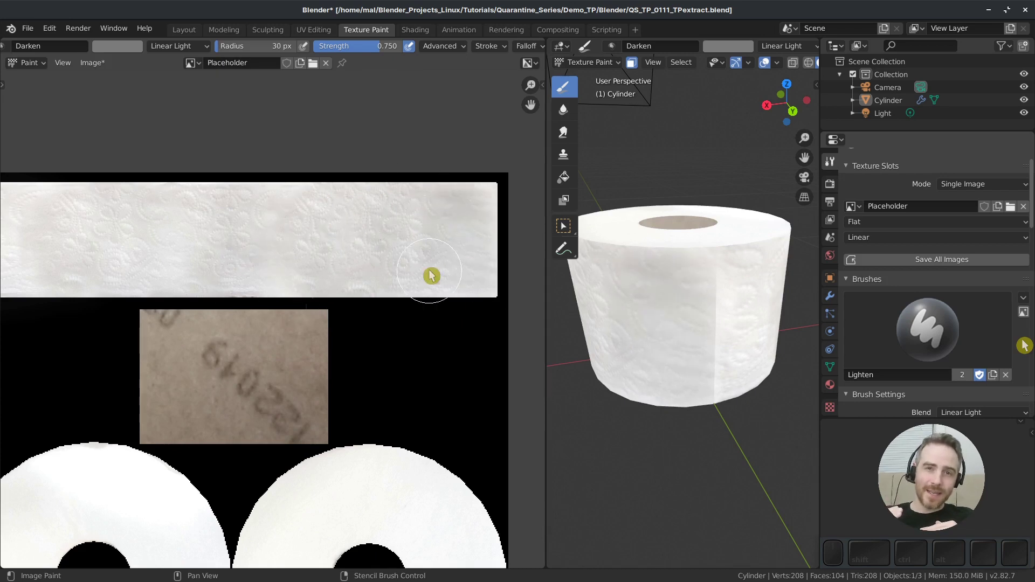
middle_drag(479, 165, 522, 171)
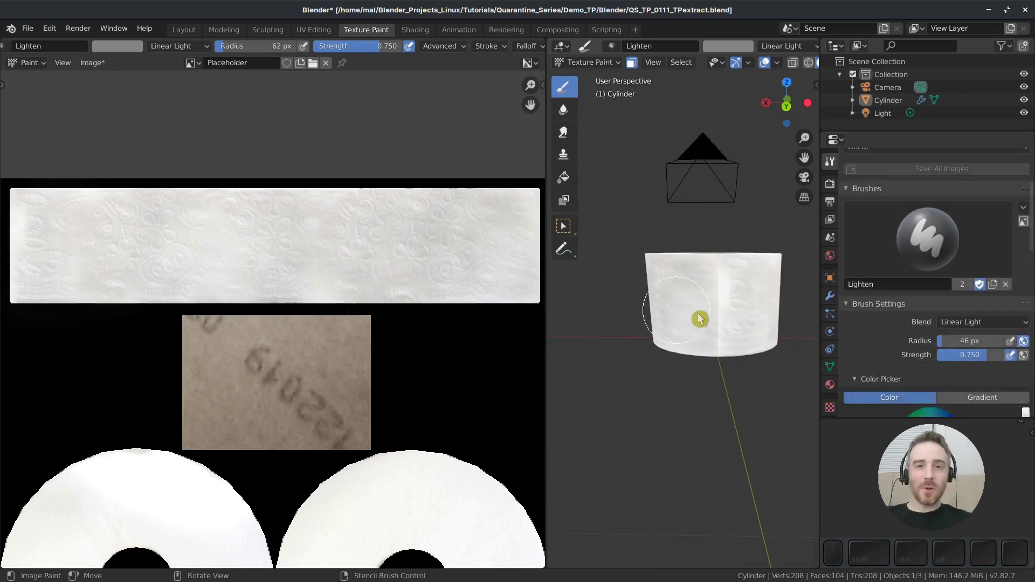
Try to clone nearby paper over the roll's vertical seam in the 3D view, undo it and return to the Draw brush
click(563, 154)
scroll(743, 274, up, 3)
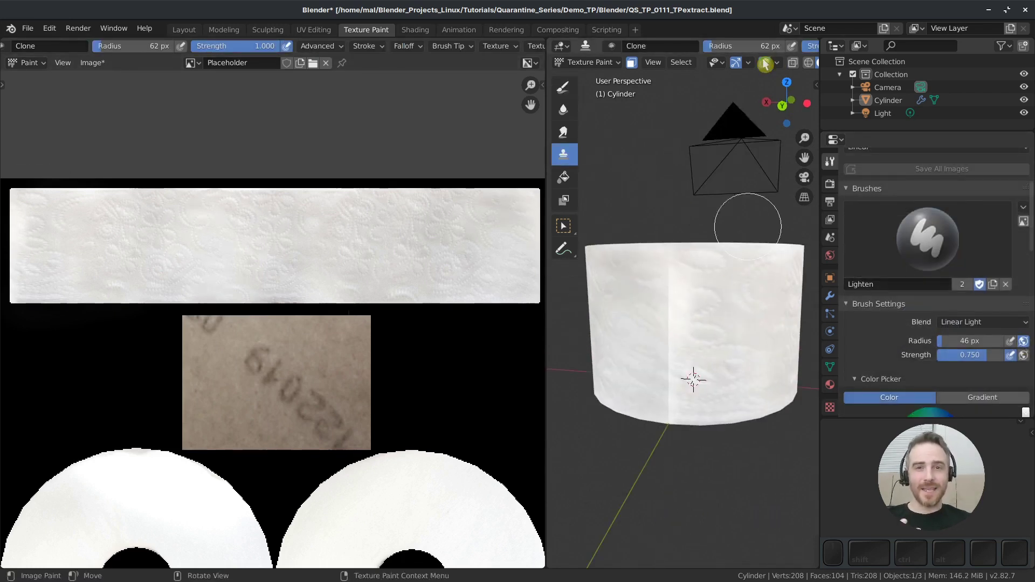
click(765, 63)
ctrl+click(721, 273)
mouse_move(670, 270)
mouse_down()
mouse_move(668, 349)
mouse_move(679, 318)
mouse_up()
key(ctrl+z)
key(ctrl+z)
click(563, 86)
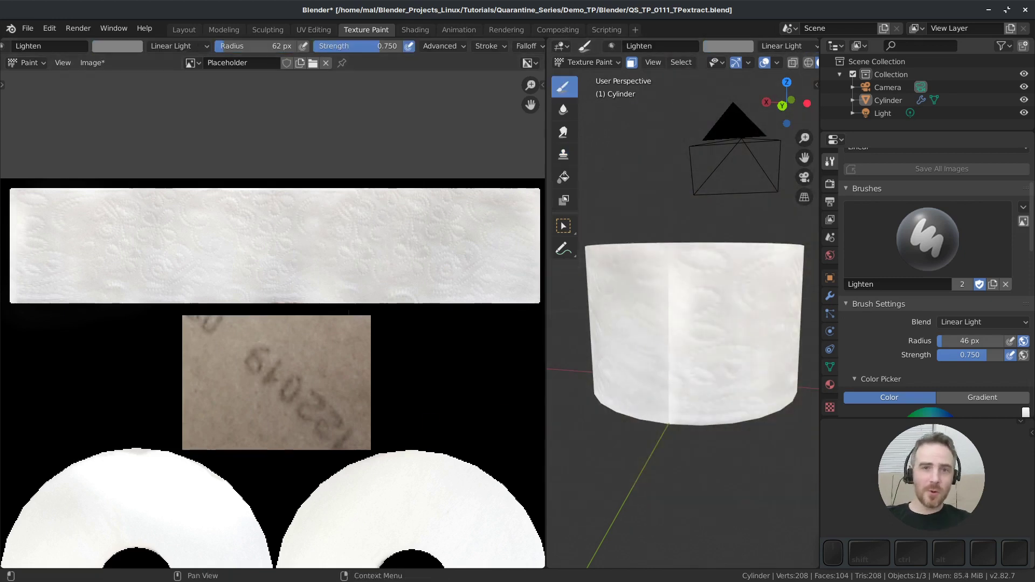
Align the photo stencil with the roll and paint over the vertical seam on its side
middle_drag(700, 377, 704, 409)
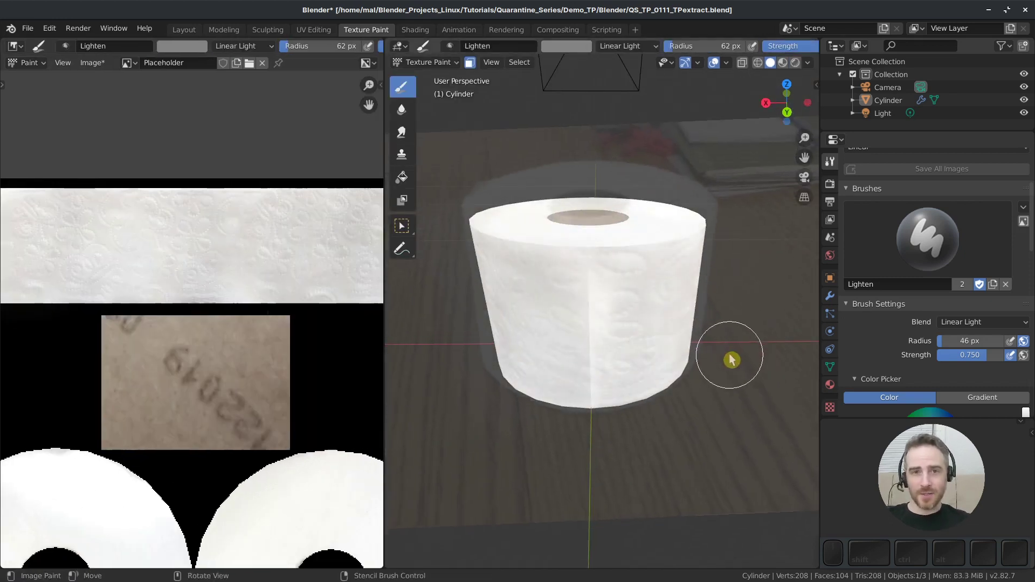
drag(681, 323, 605, 435)
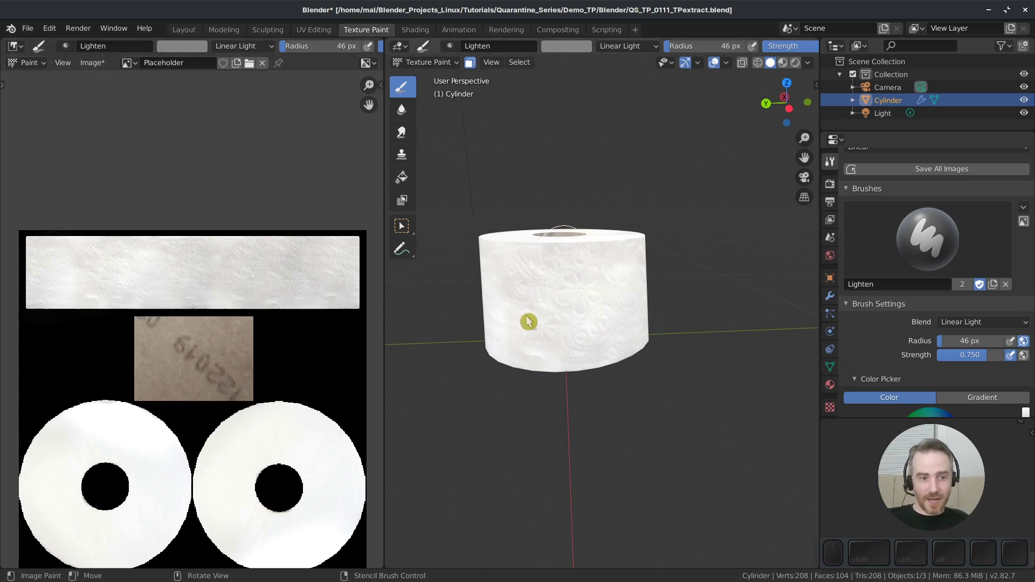
Start saving the painted Placeholder image as a new file named TP_Texture_Projection in the Materials folder
middle_drag(218, 339, 223, 282)
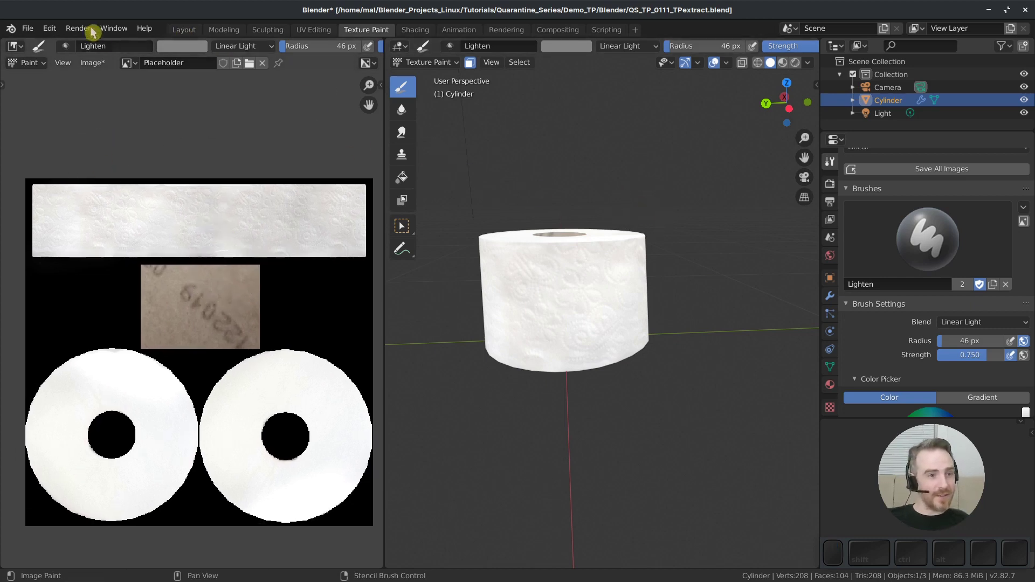
click(92, 62)
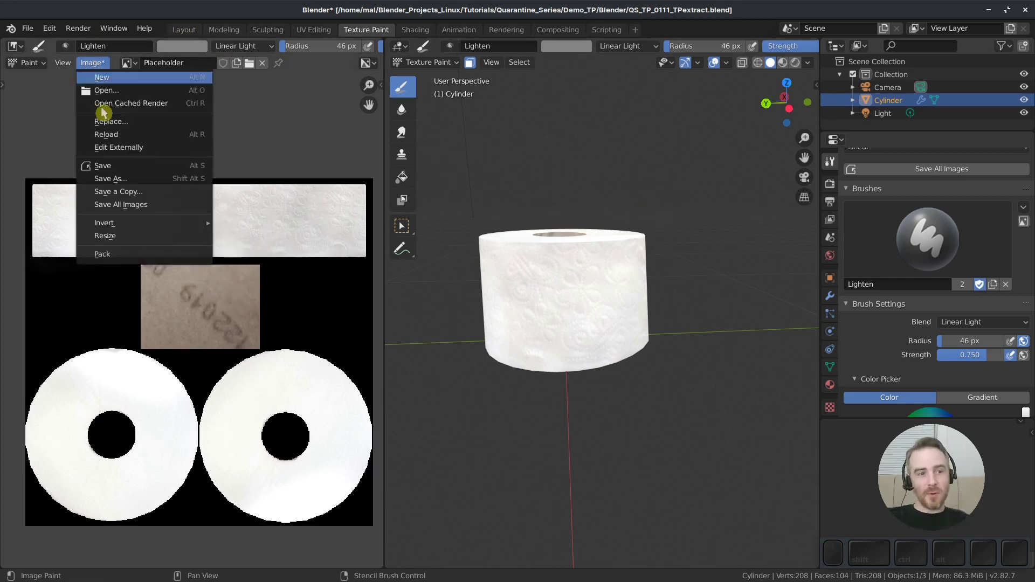
mouse_move(133, 225)
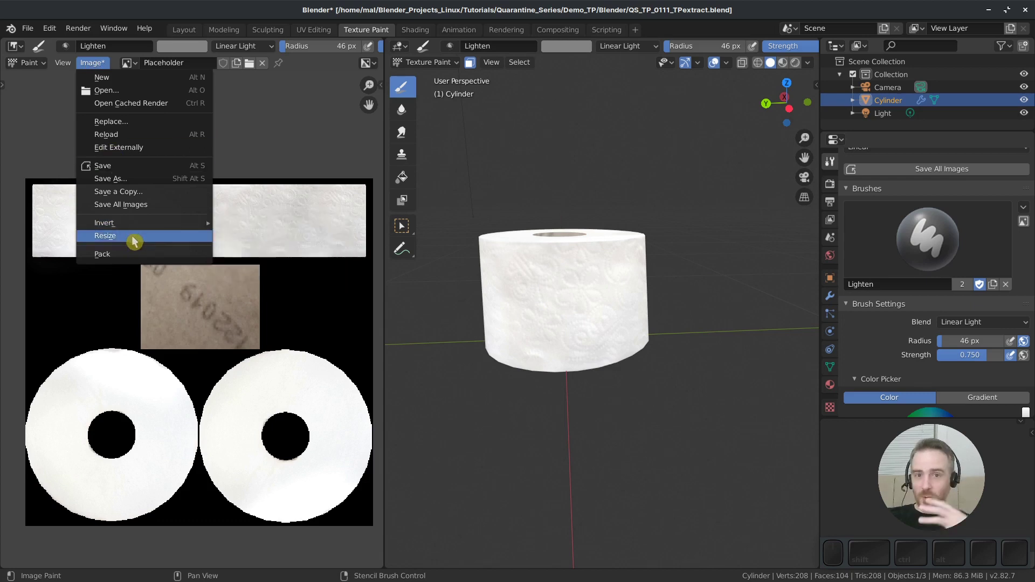
click(124, 180)
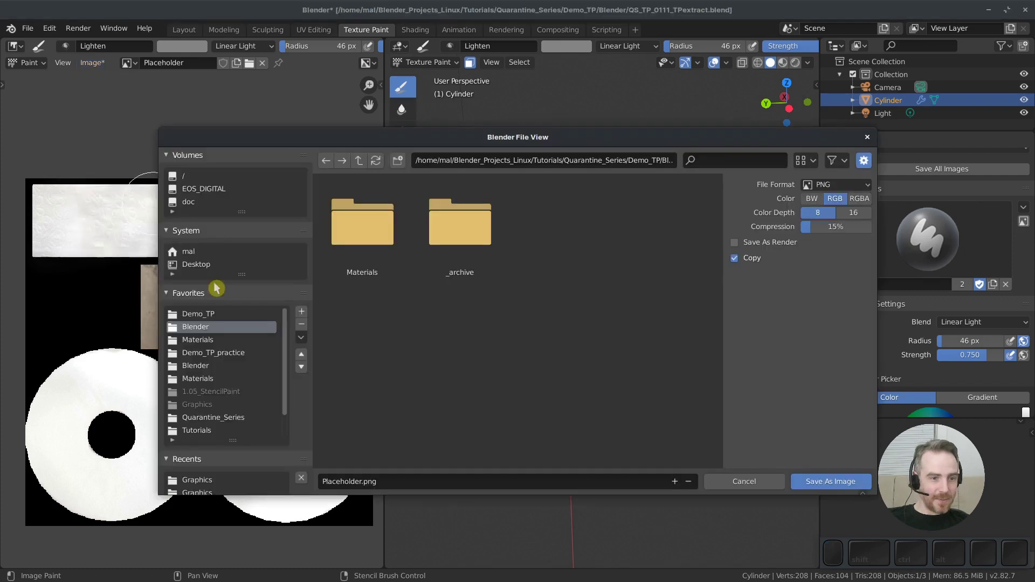
double_click(376, 231)
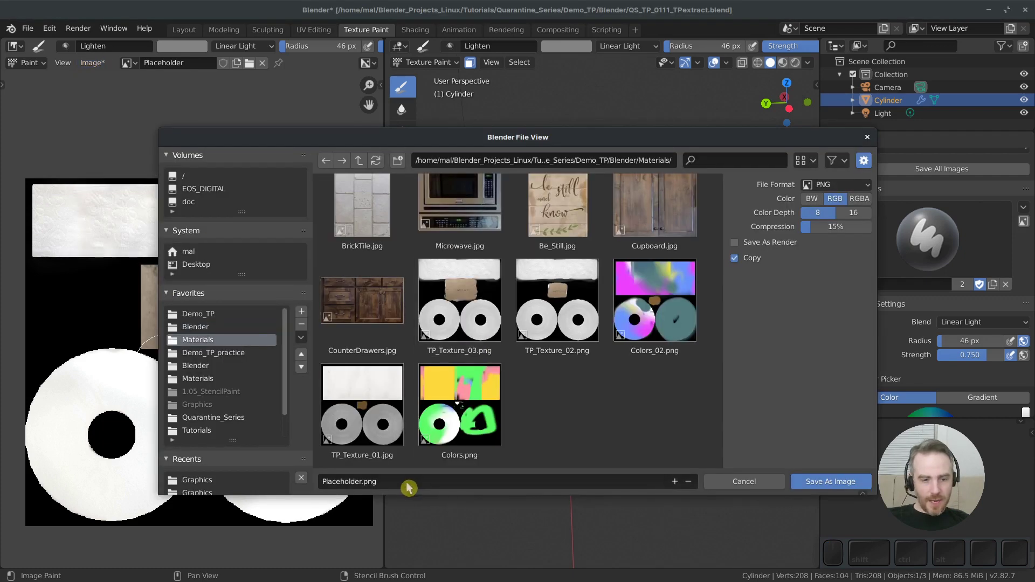
click(407, 482)
text(TP_Texture_Projection)
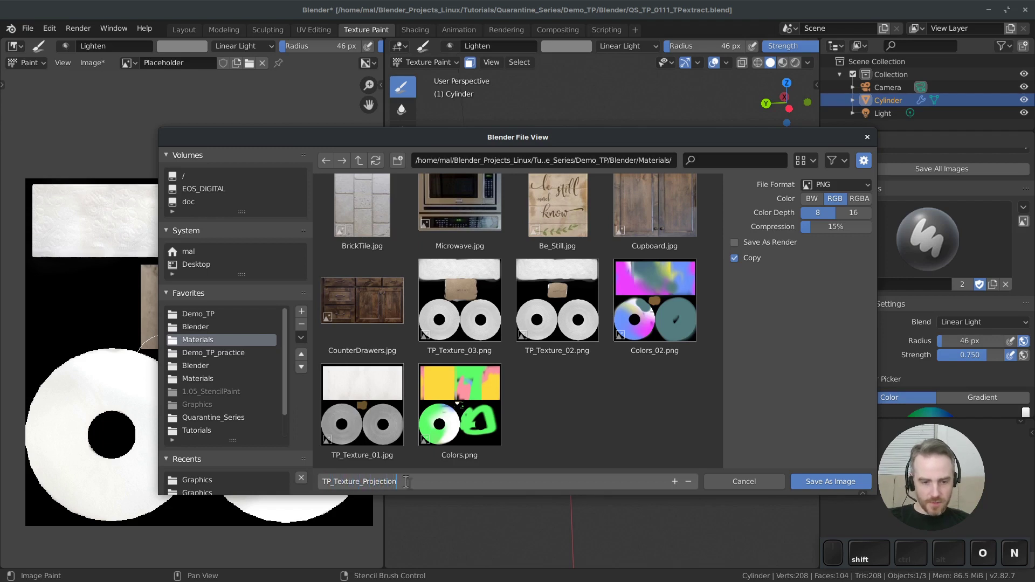
key(Return)
Set the file format to JPEG with 75% quality and save the image
click(835, 184)
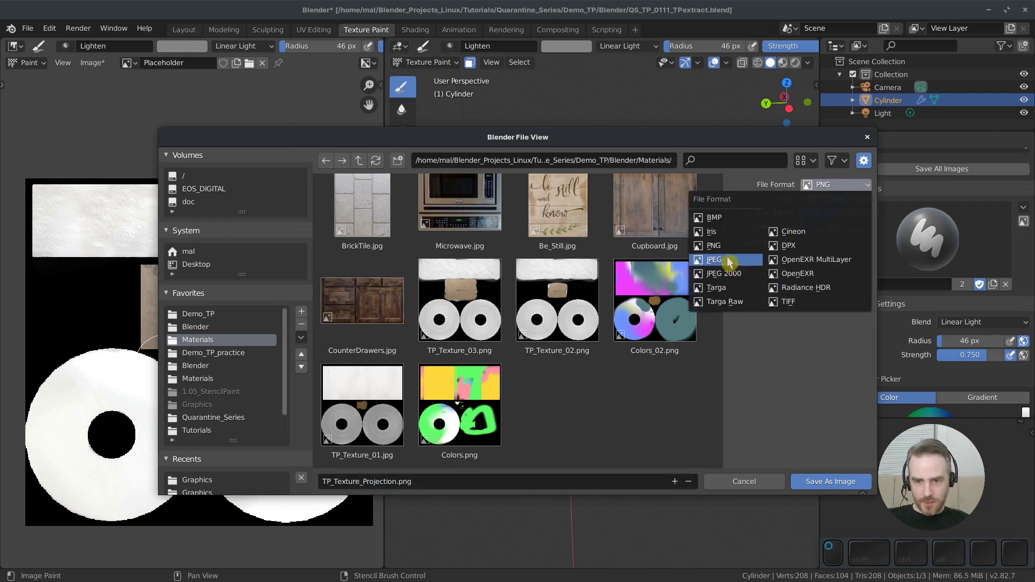
click(728, 260)
click(816, 213)
text(75)
key(Return)
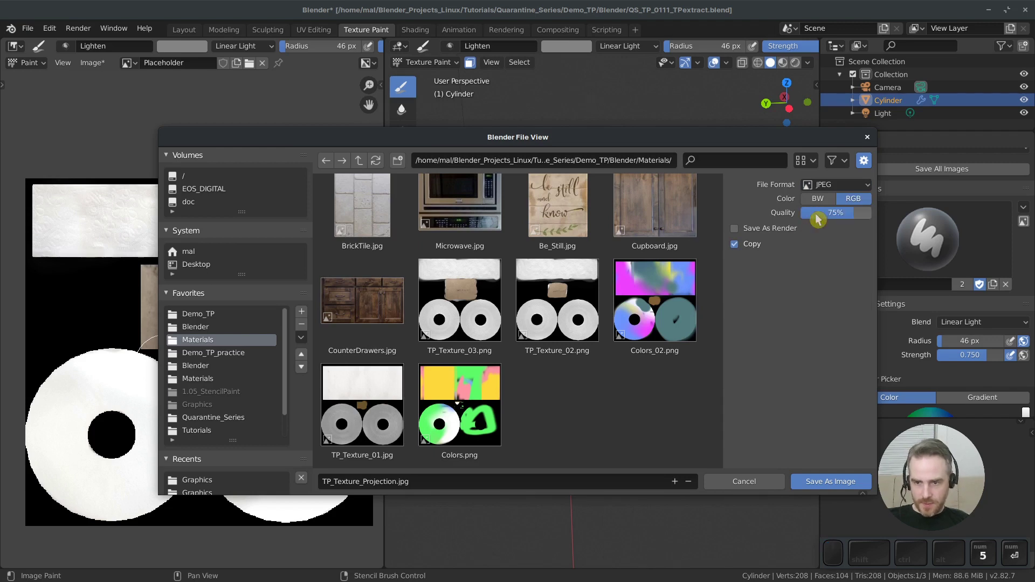
click(831, 481)
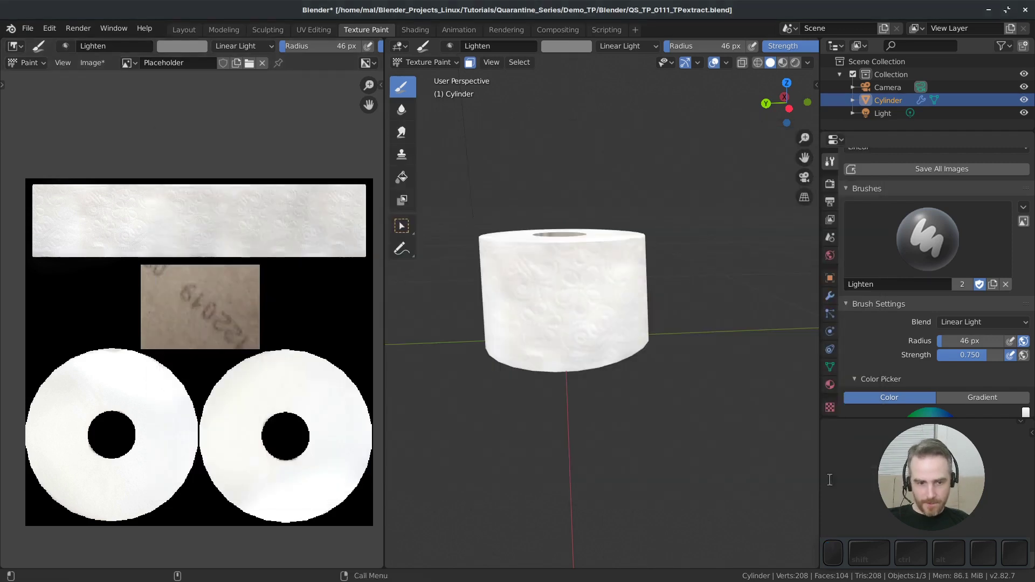
Switch to the Layout workspace and display the roll in solid shading with Flat lighting and Texture colour
click(181, 30)
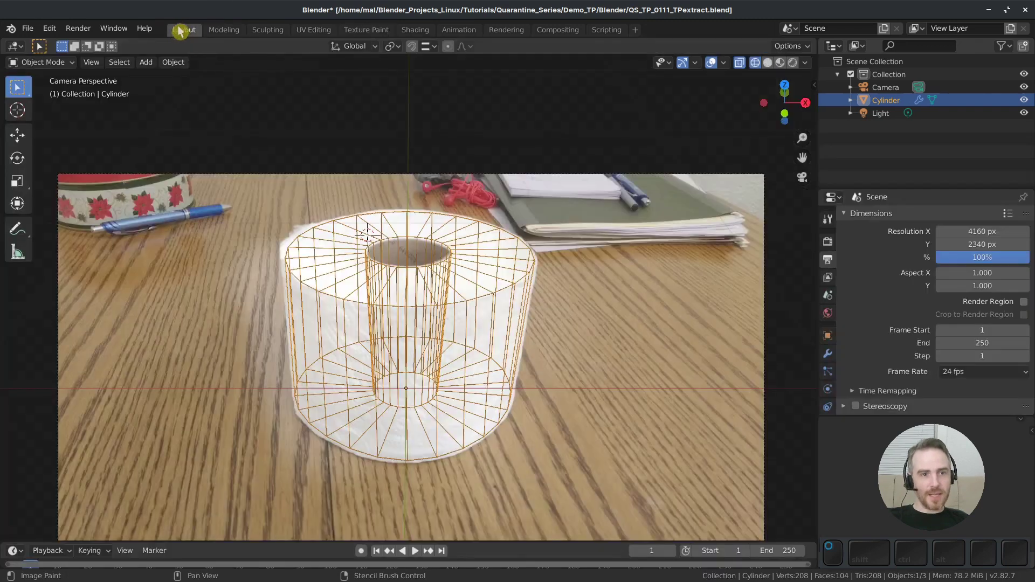
click(768, 63)
click(804, 62)
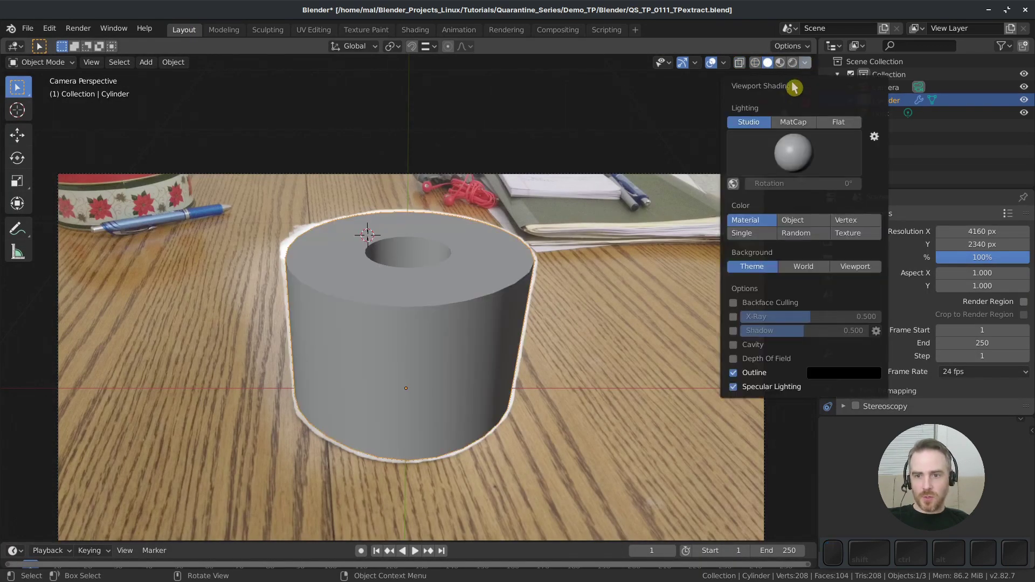
click(838, 123)
click(858, 173)
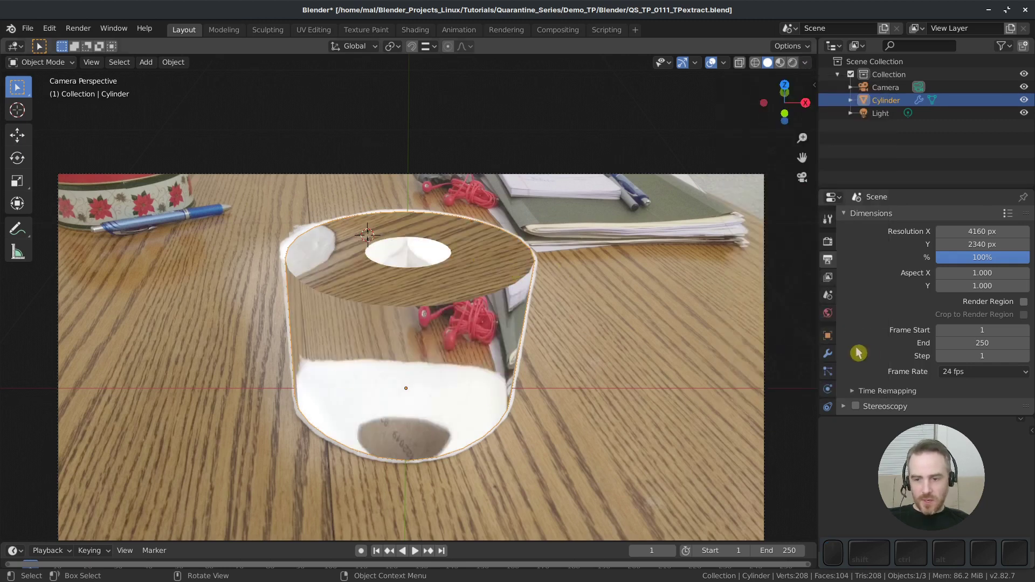
Load TP_Texture_Projection.jpg as the Base Color image of Mat_TP_01, hide the viewport overlays and view the roll from other angles
scroll(833, 329, down, 3)
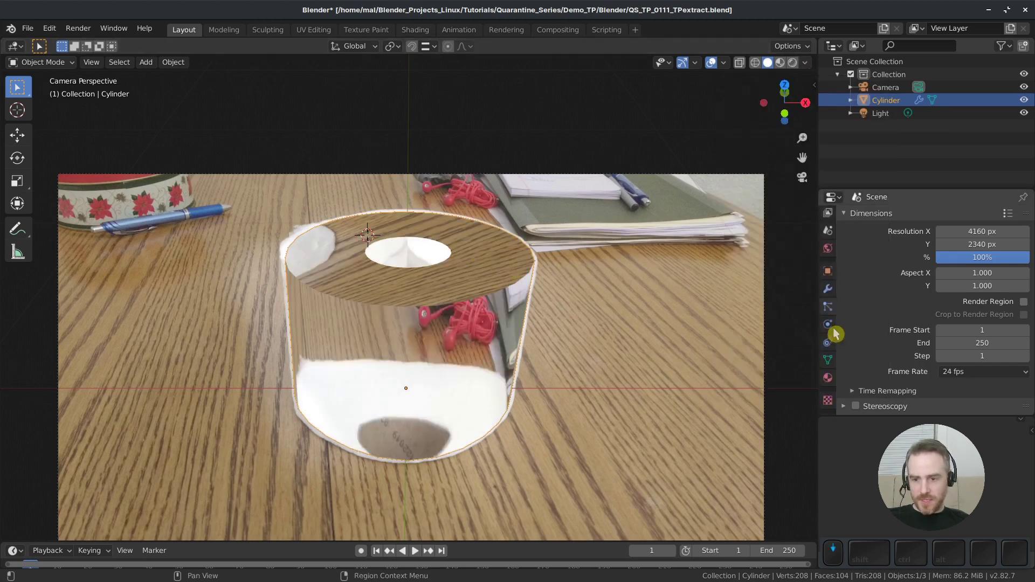
click(828, 374)
scroll(901, 347, down, 3)
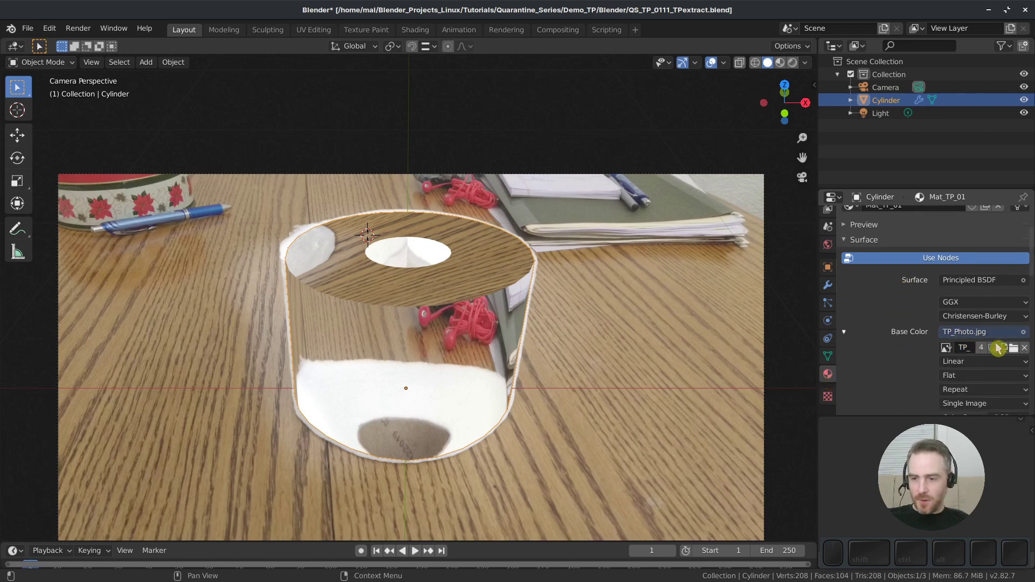
click(1014, 348)
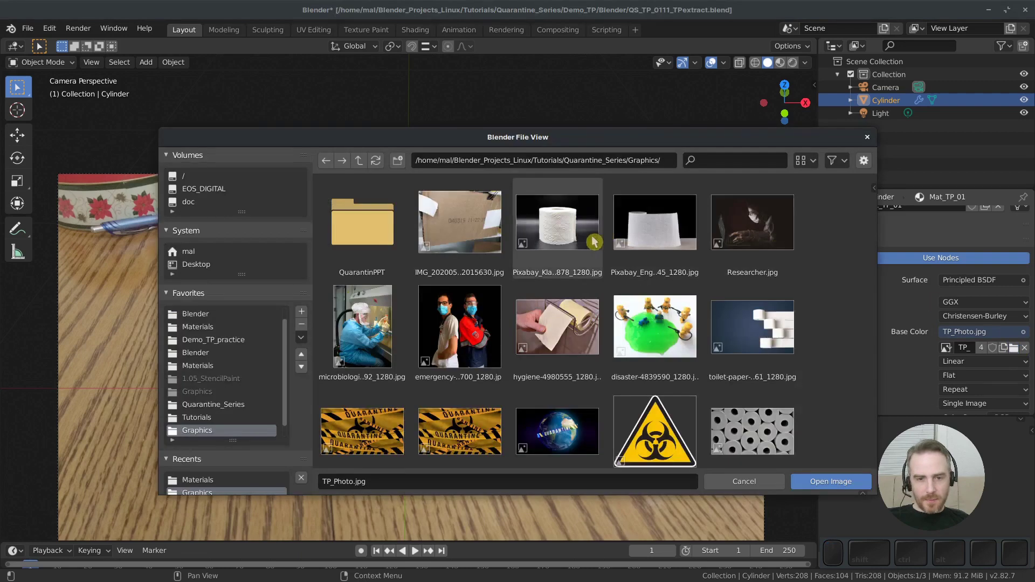
double_click(364, 225)
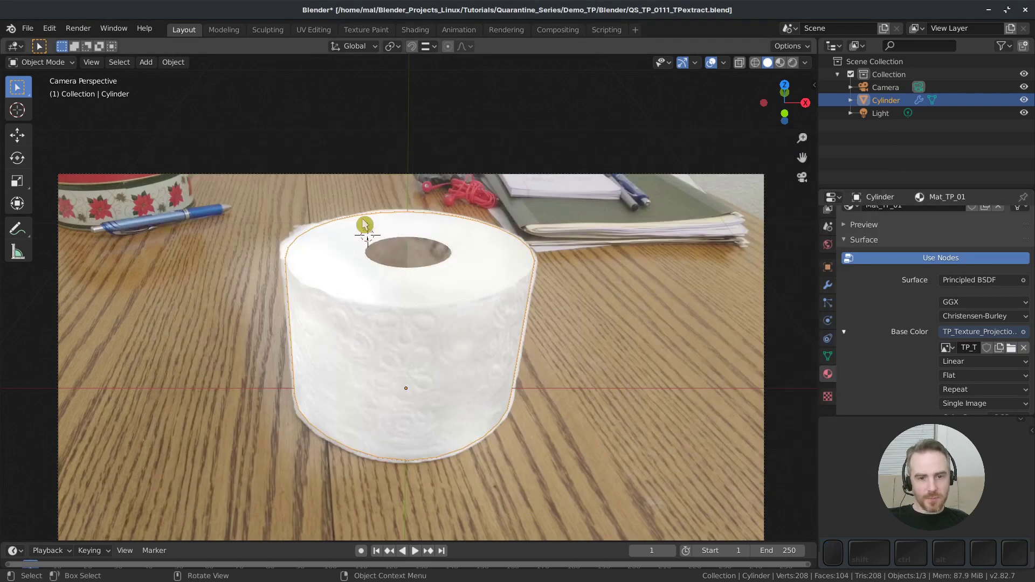
click(712, 64)
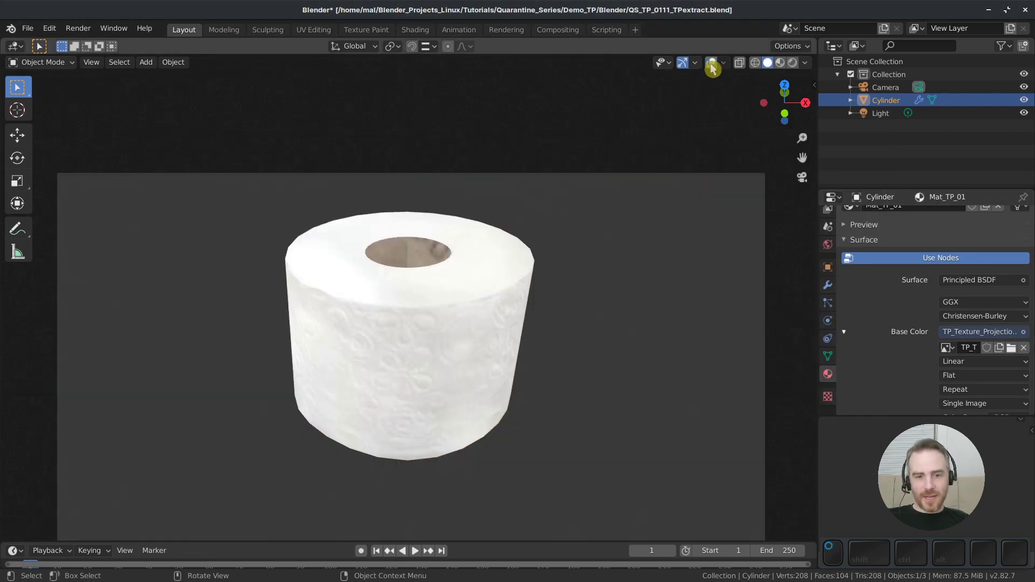
middle_drag(672, 300, 455, 341)
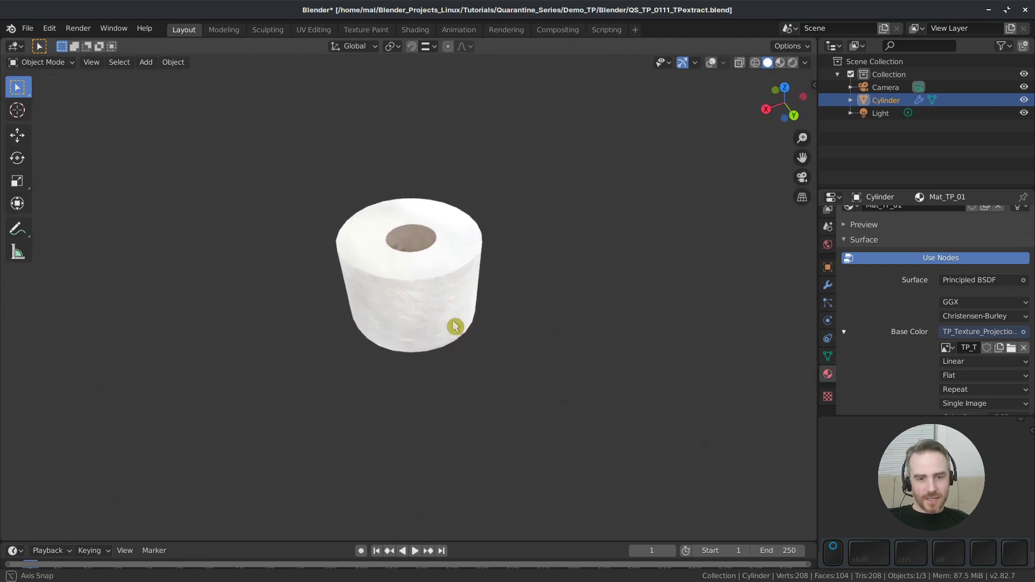
Examine the textured roll from all sides and closely from straight above to check its outline and texture
middle_drag(514, 259, 512, 291)
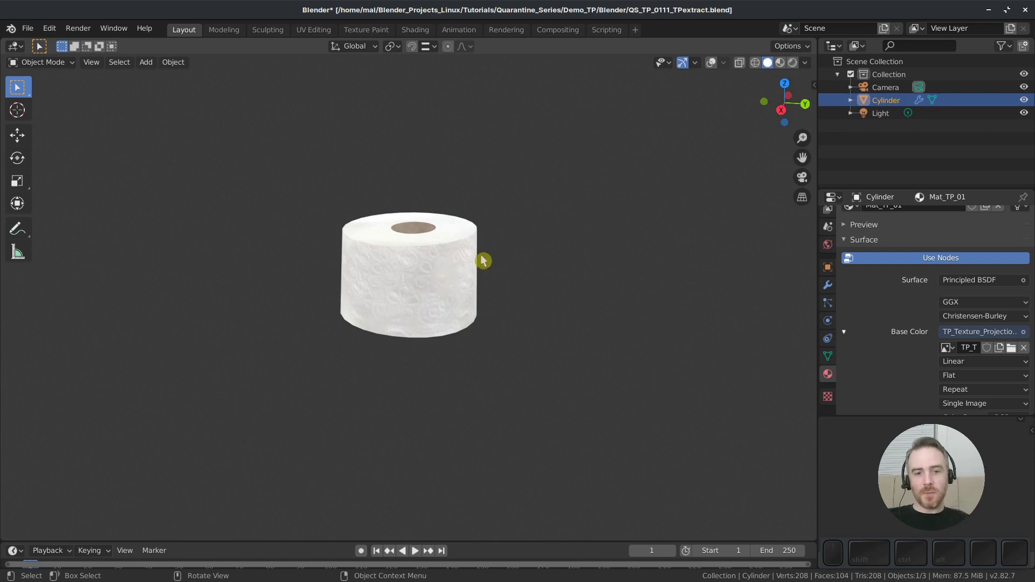
middle_drag(482, 261, 403, 276)
middle_drag(336, 258, 440, 281)
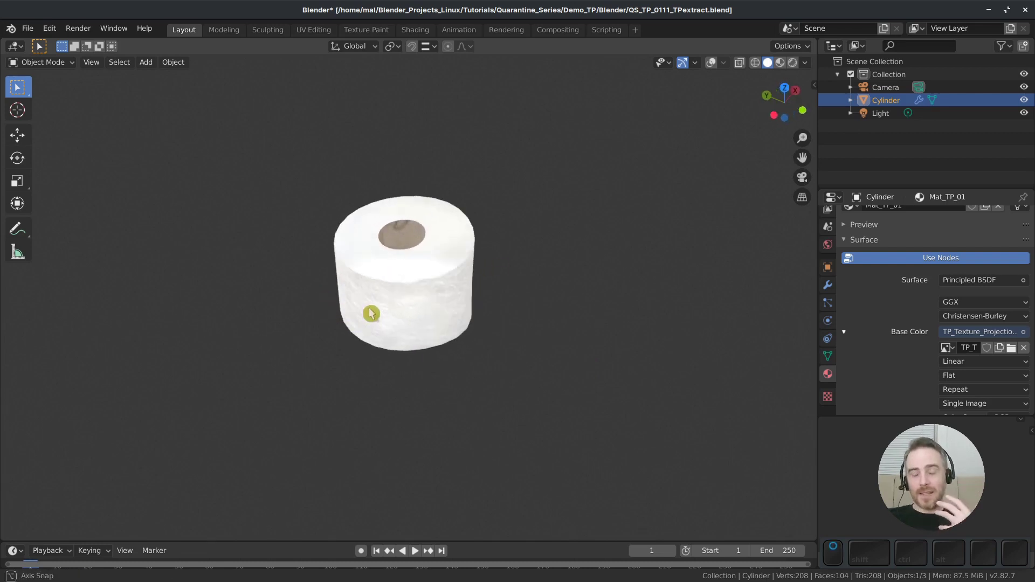
middle_drag(506, 307, 481, 267)
middle_drag(500, 230, 580, 293)
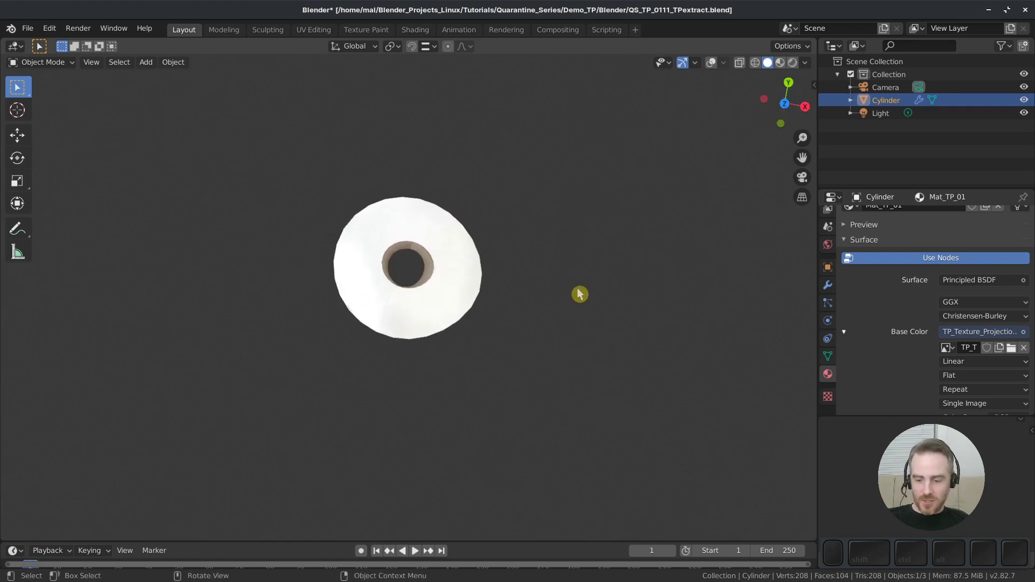
key(KP_7)
scroll(485, 275, up, 2)
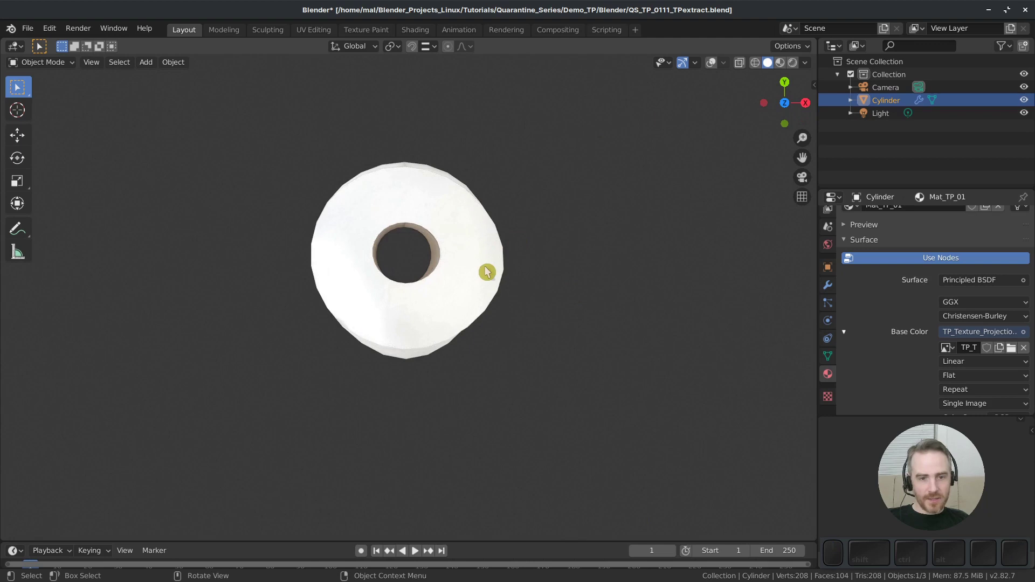
Show the viewport overlays again and move vertices of the roll in Edit Mode using vertex selection and proportional editing
click(708, 64)
key(Tab)
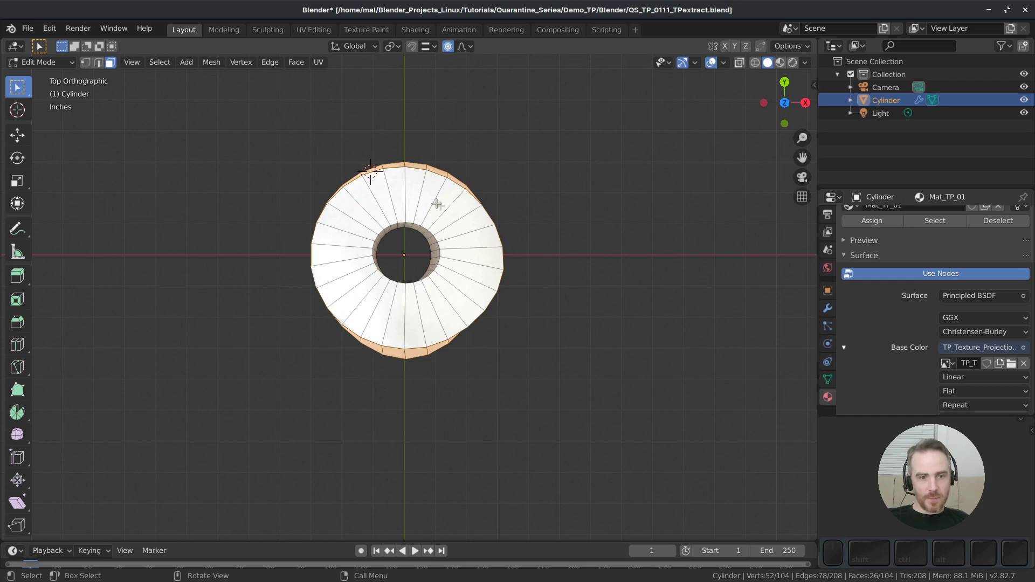
click(85, 62)
key(g)
click(452, 267)
Toggle proportional editing in the top view, return to Object Mode and deselect the roll
middle_drag(453, 268, 541, 283)
key(KP_7)
key(o)
click(482, 335)
key(Tab)
click(542, 283)
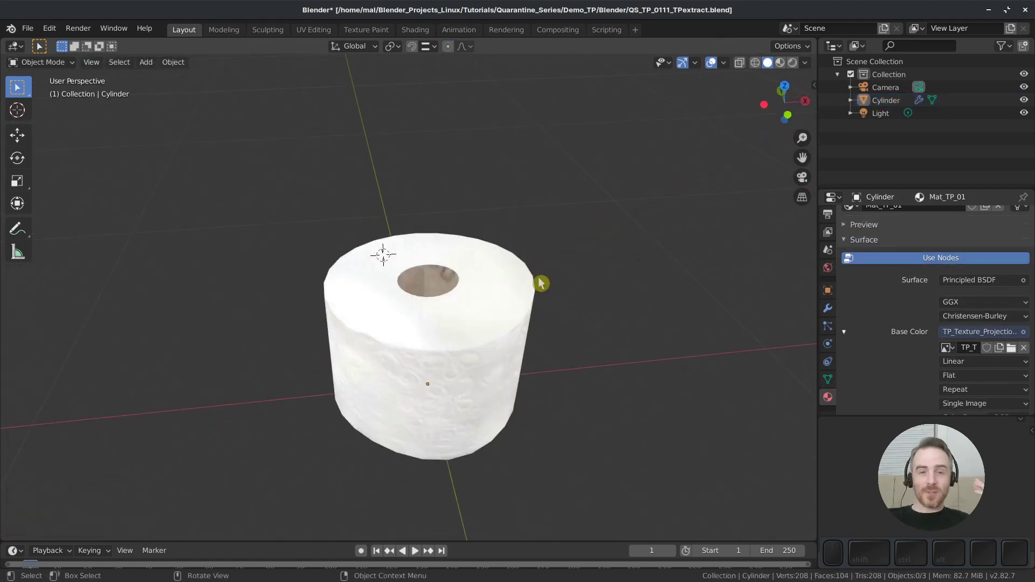